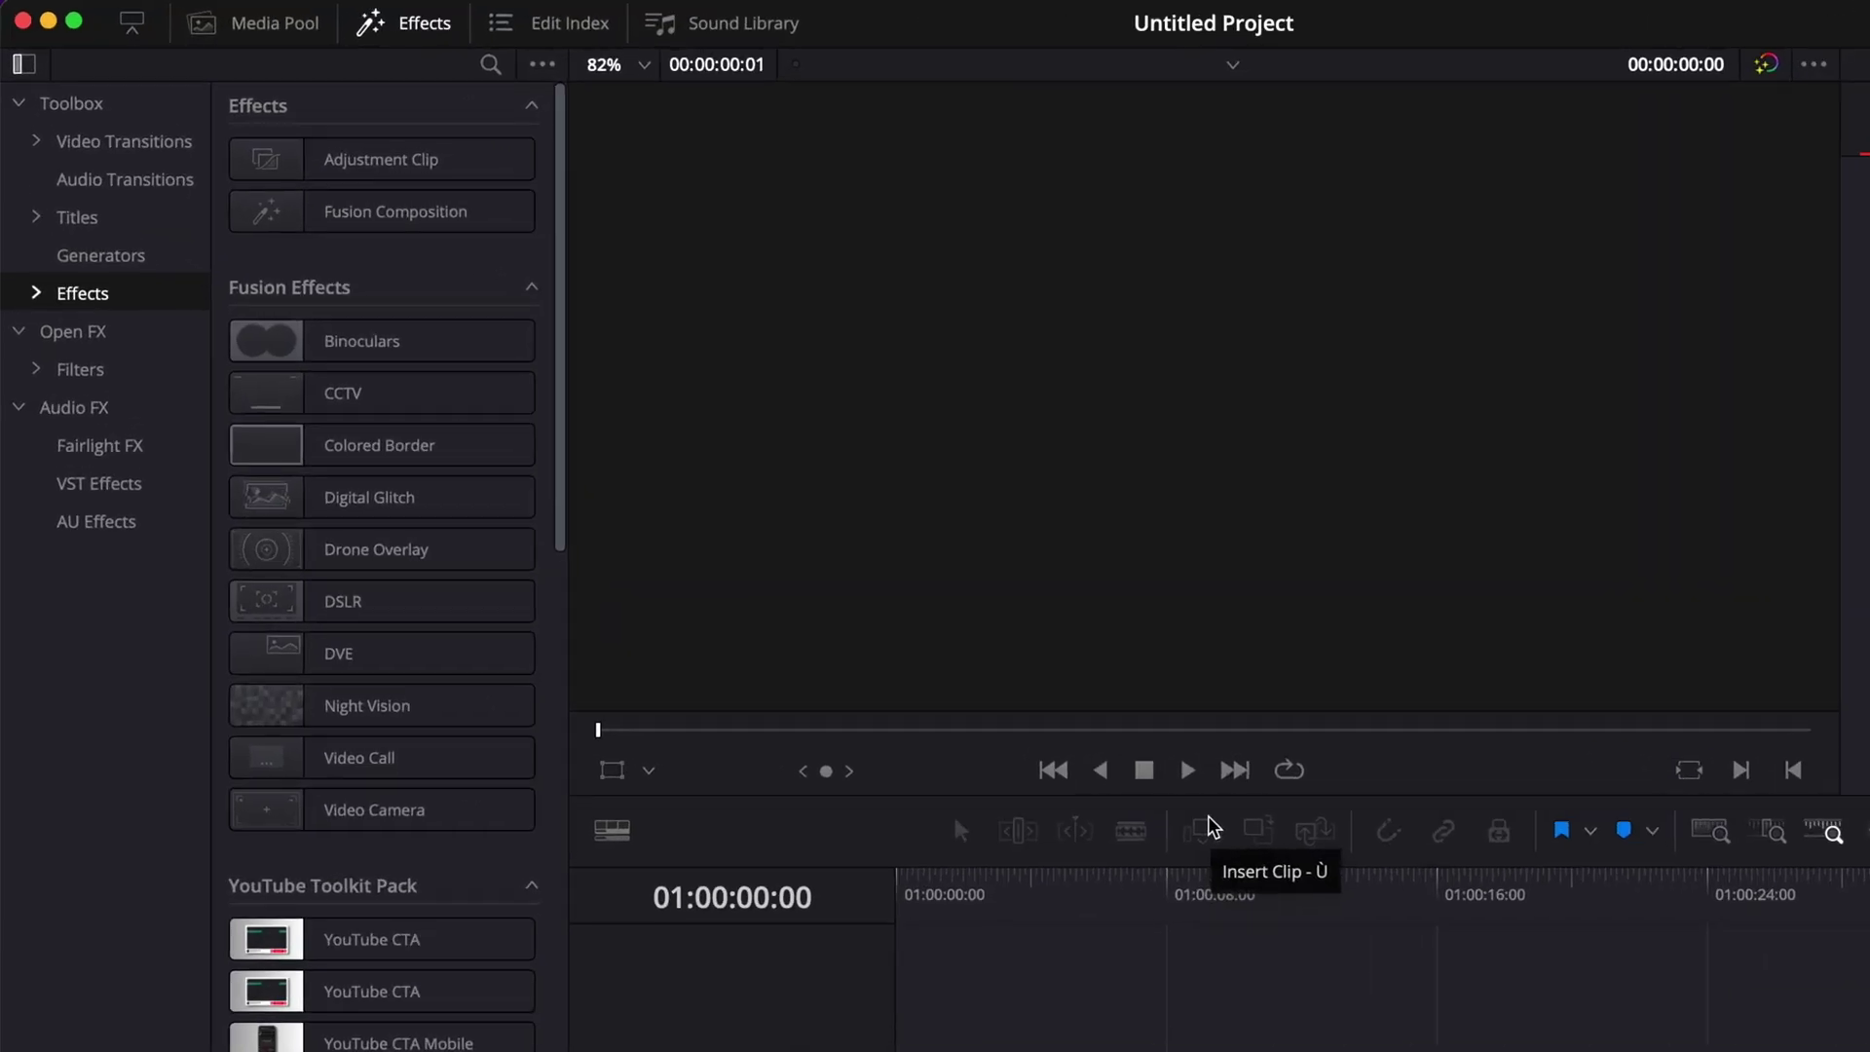
Place a Fusion Composition clip on Video 1 and open it on the Fusion page
{"action": "left_click", "coordinate": [272, 166]}
{"action": "left_click_drag", "start_coordinate": [292, 558], "coordinate": [716, 856]}
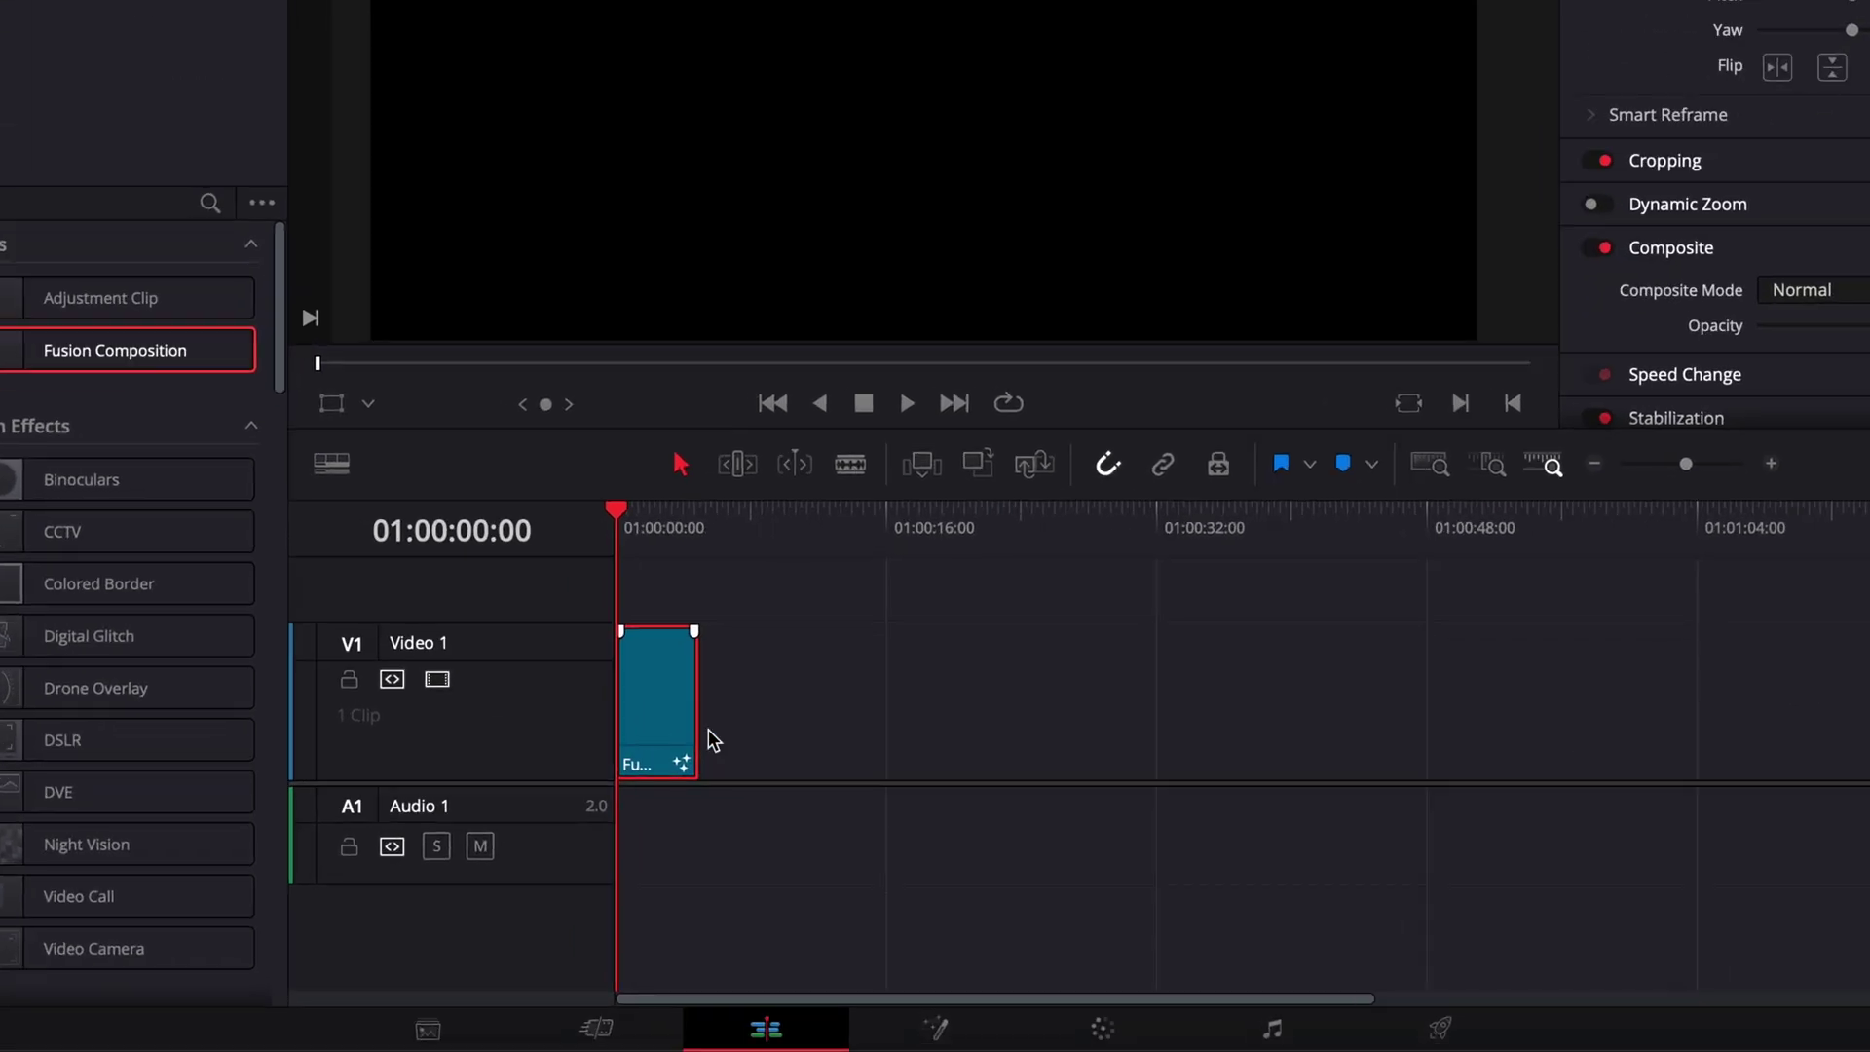
{"action": "left_click", "coordinate": [941, 1026]}
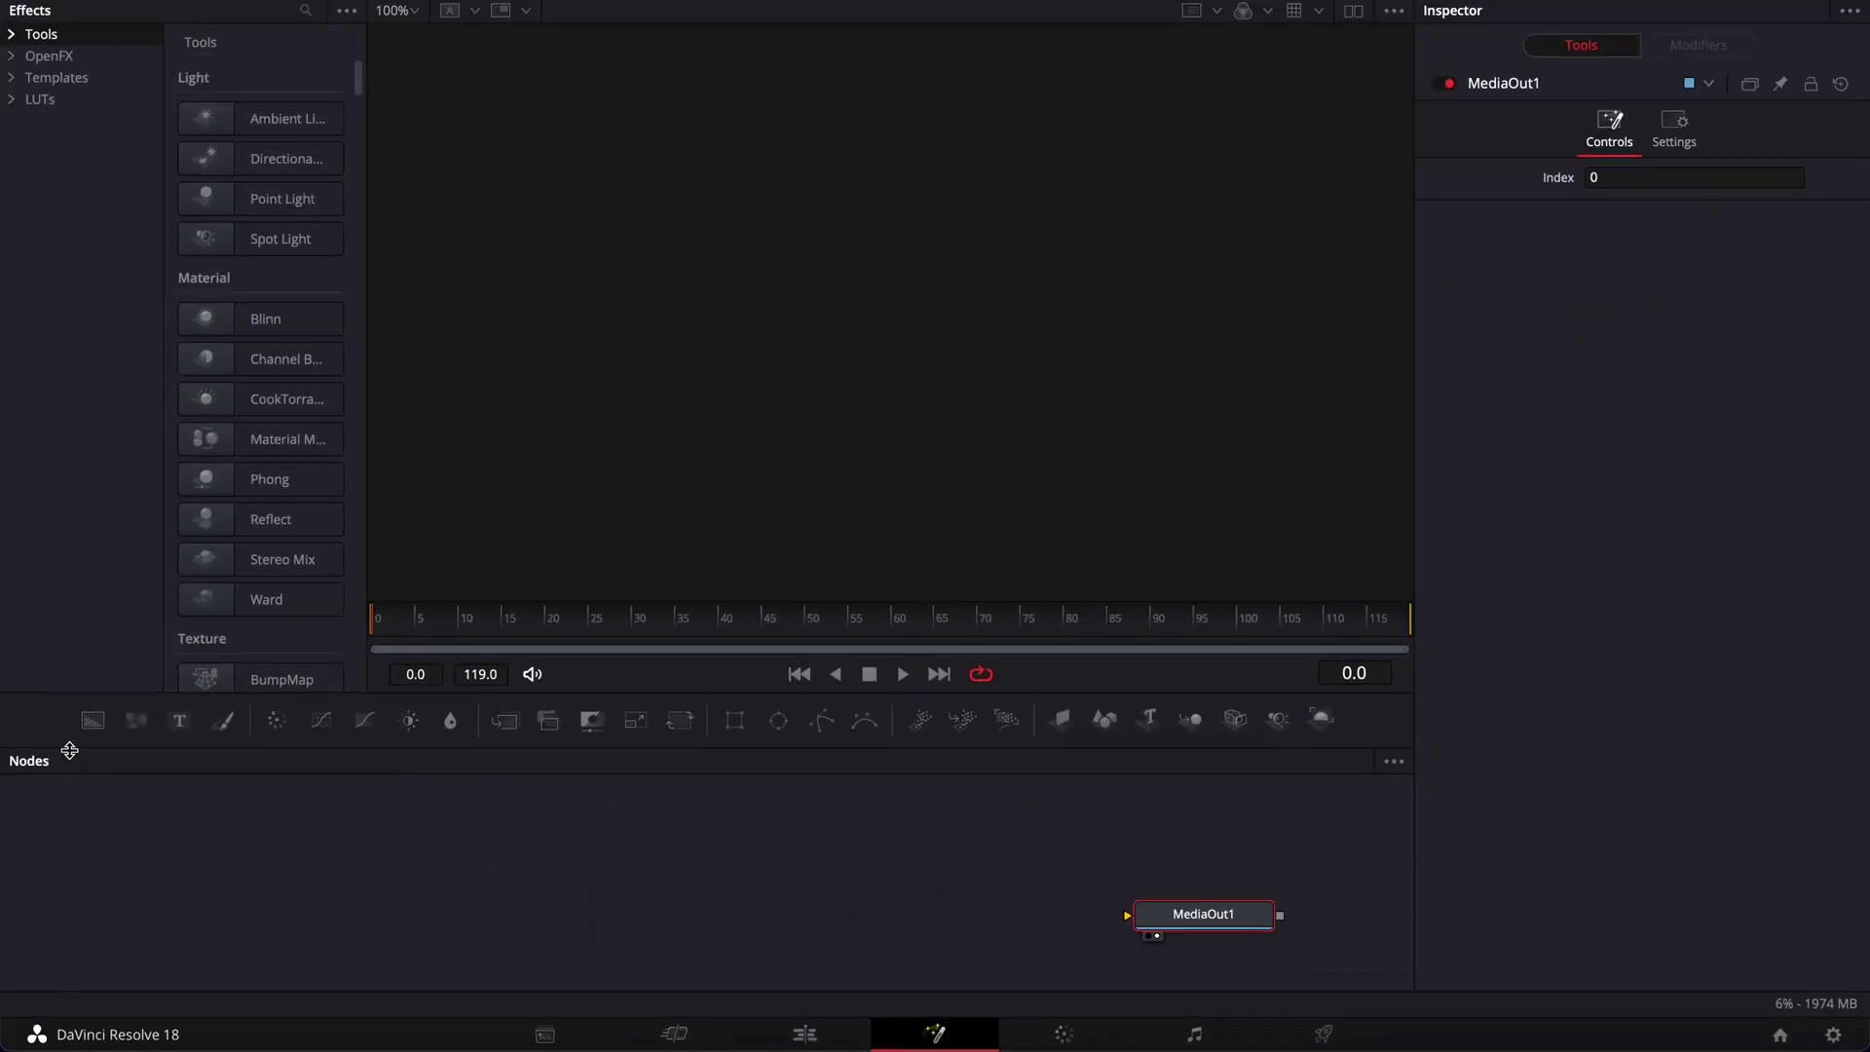
Add a Background node and connect Background1 into MediaOut1
{"action": "left_click", "coordinate": [83, 720]}
{"action": "left_click_drag", "start_coordinate": [113, 870], "coordinate": [1198, 857]}
{"action": "left_click_drag", "start_coordinate": [1477, 857], "coordinate": [1478, 867]}
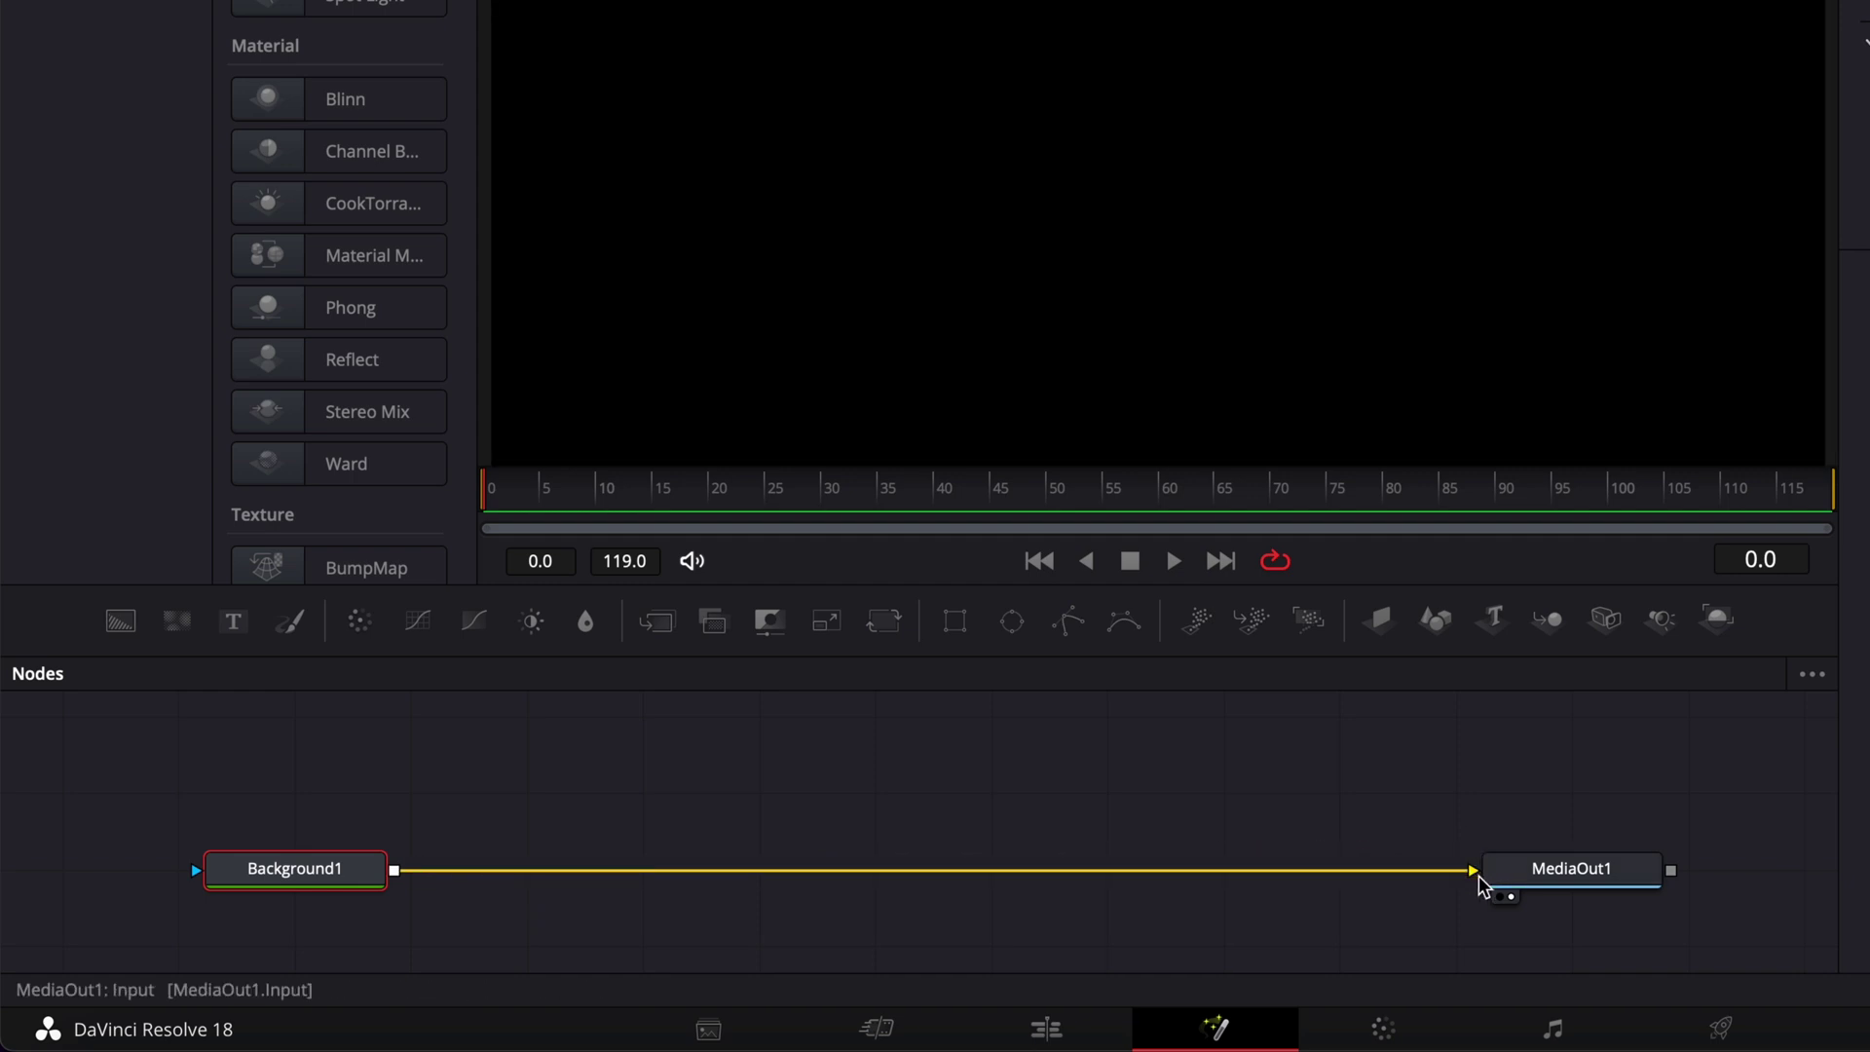
Add a Text+ node merged over Background1 through Merge2, and select Text1
{"action": "left_click_drag", "start_coordinate": [242, 618], "coordinate": [710, 772]}
{"action": "left_click_drag", "start_coordinate": [862, 807], "coordinate": [400, 882]}
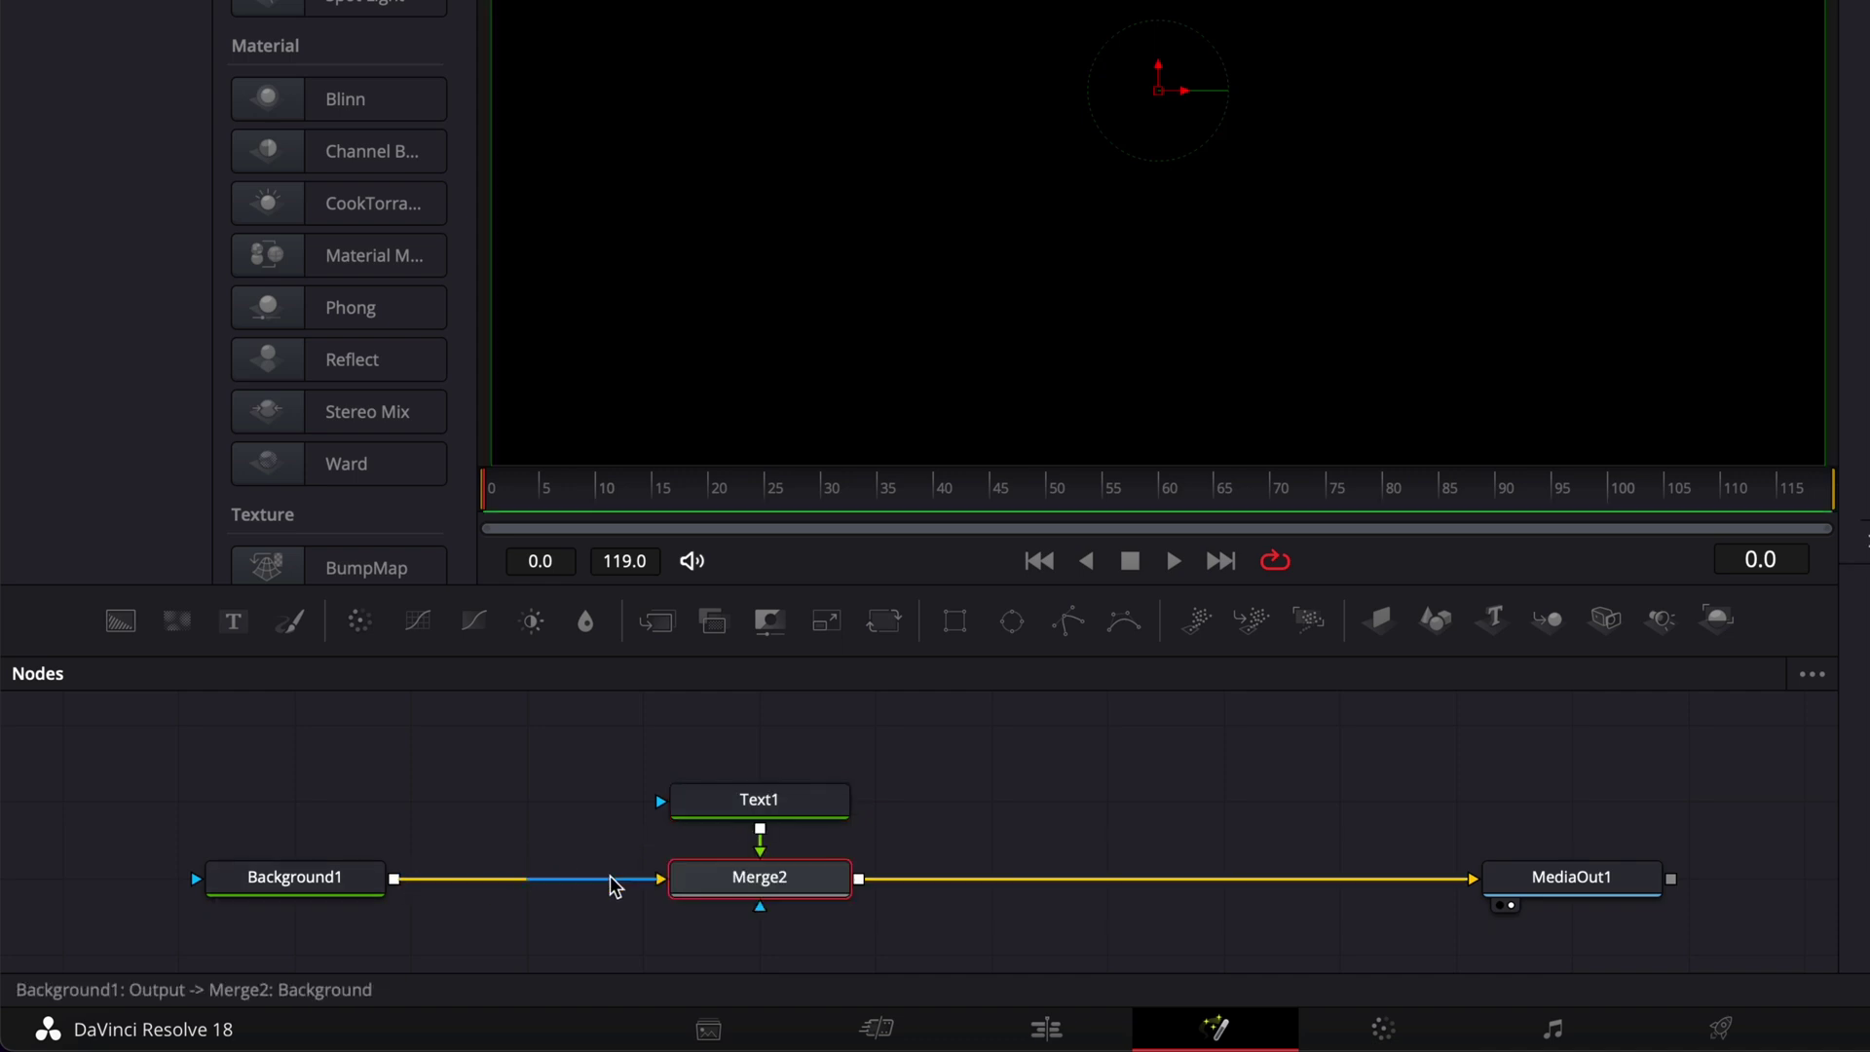
{"action": "left_click", "coordinate": [763, 809]}
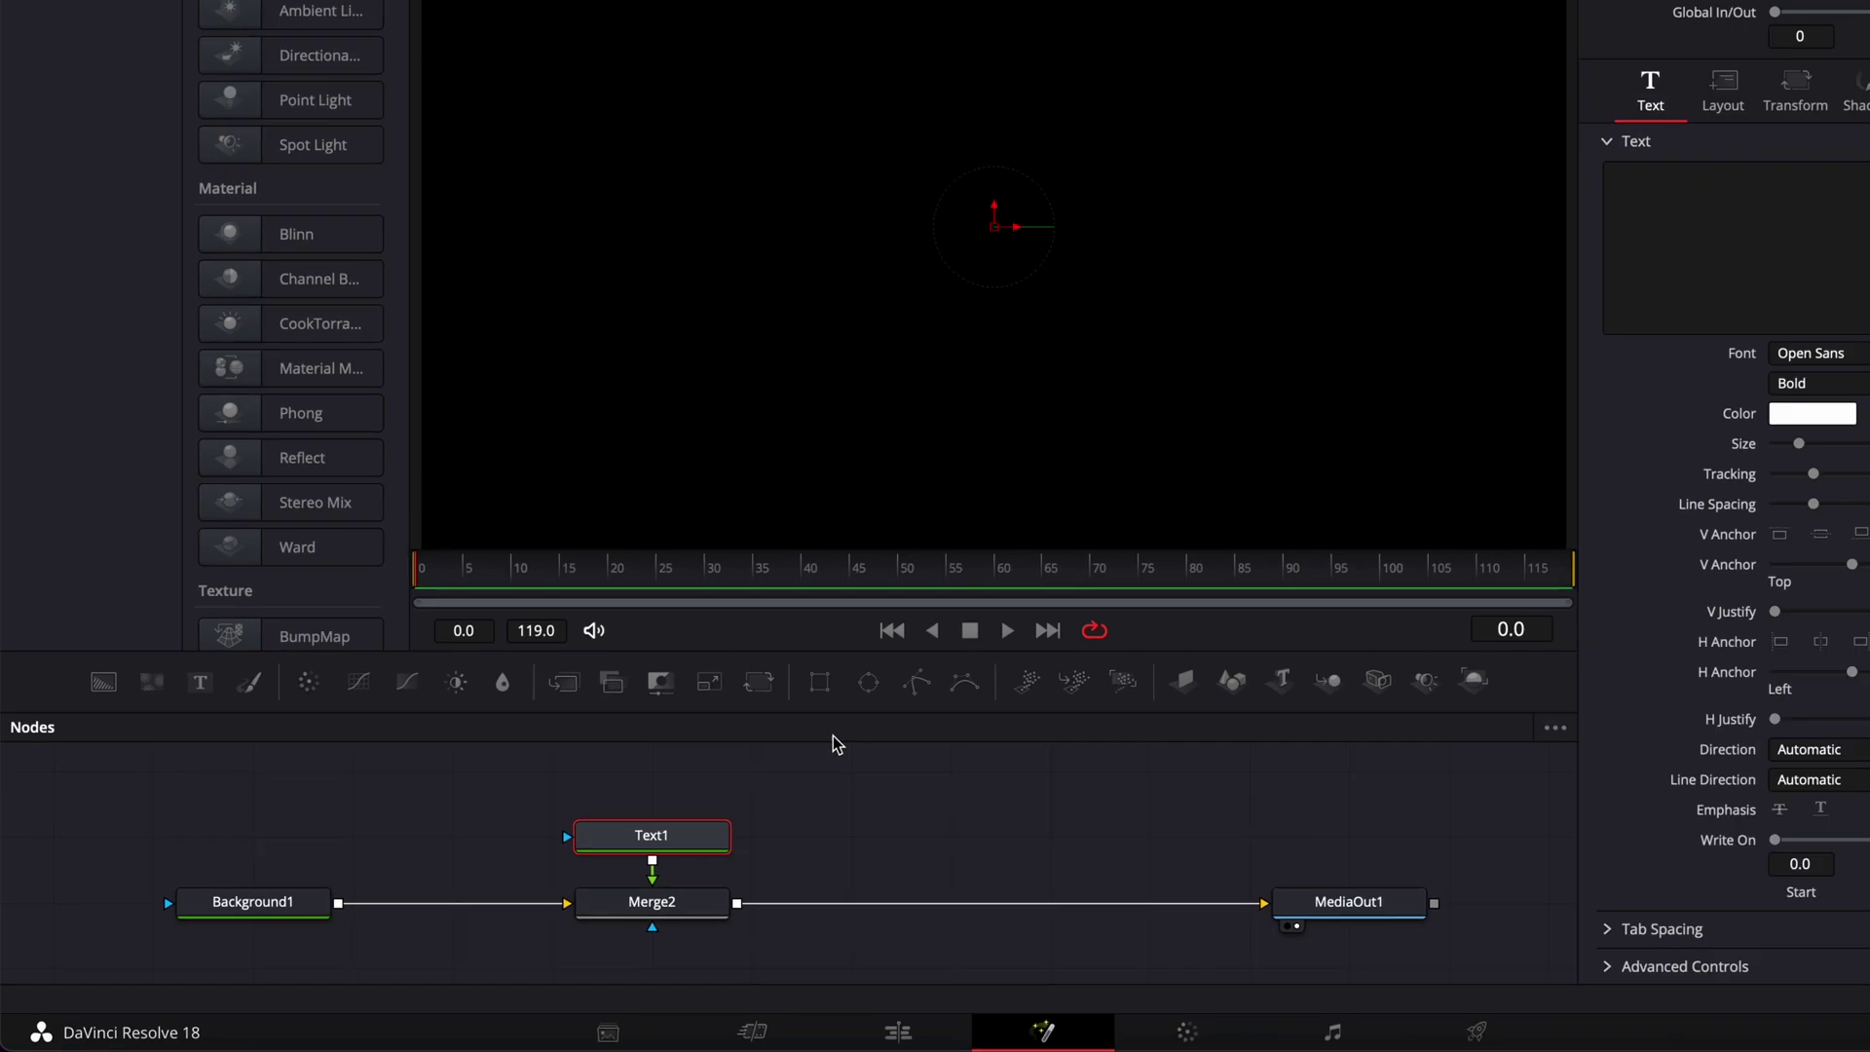
Enter the title text DAVINCI in Poppins font with Black weight
{"action": "left_click", "coordinate": [1532, 283]}
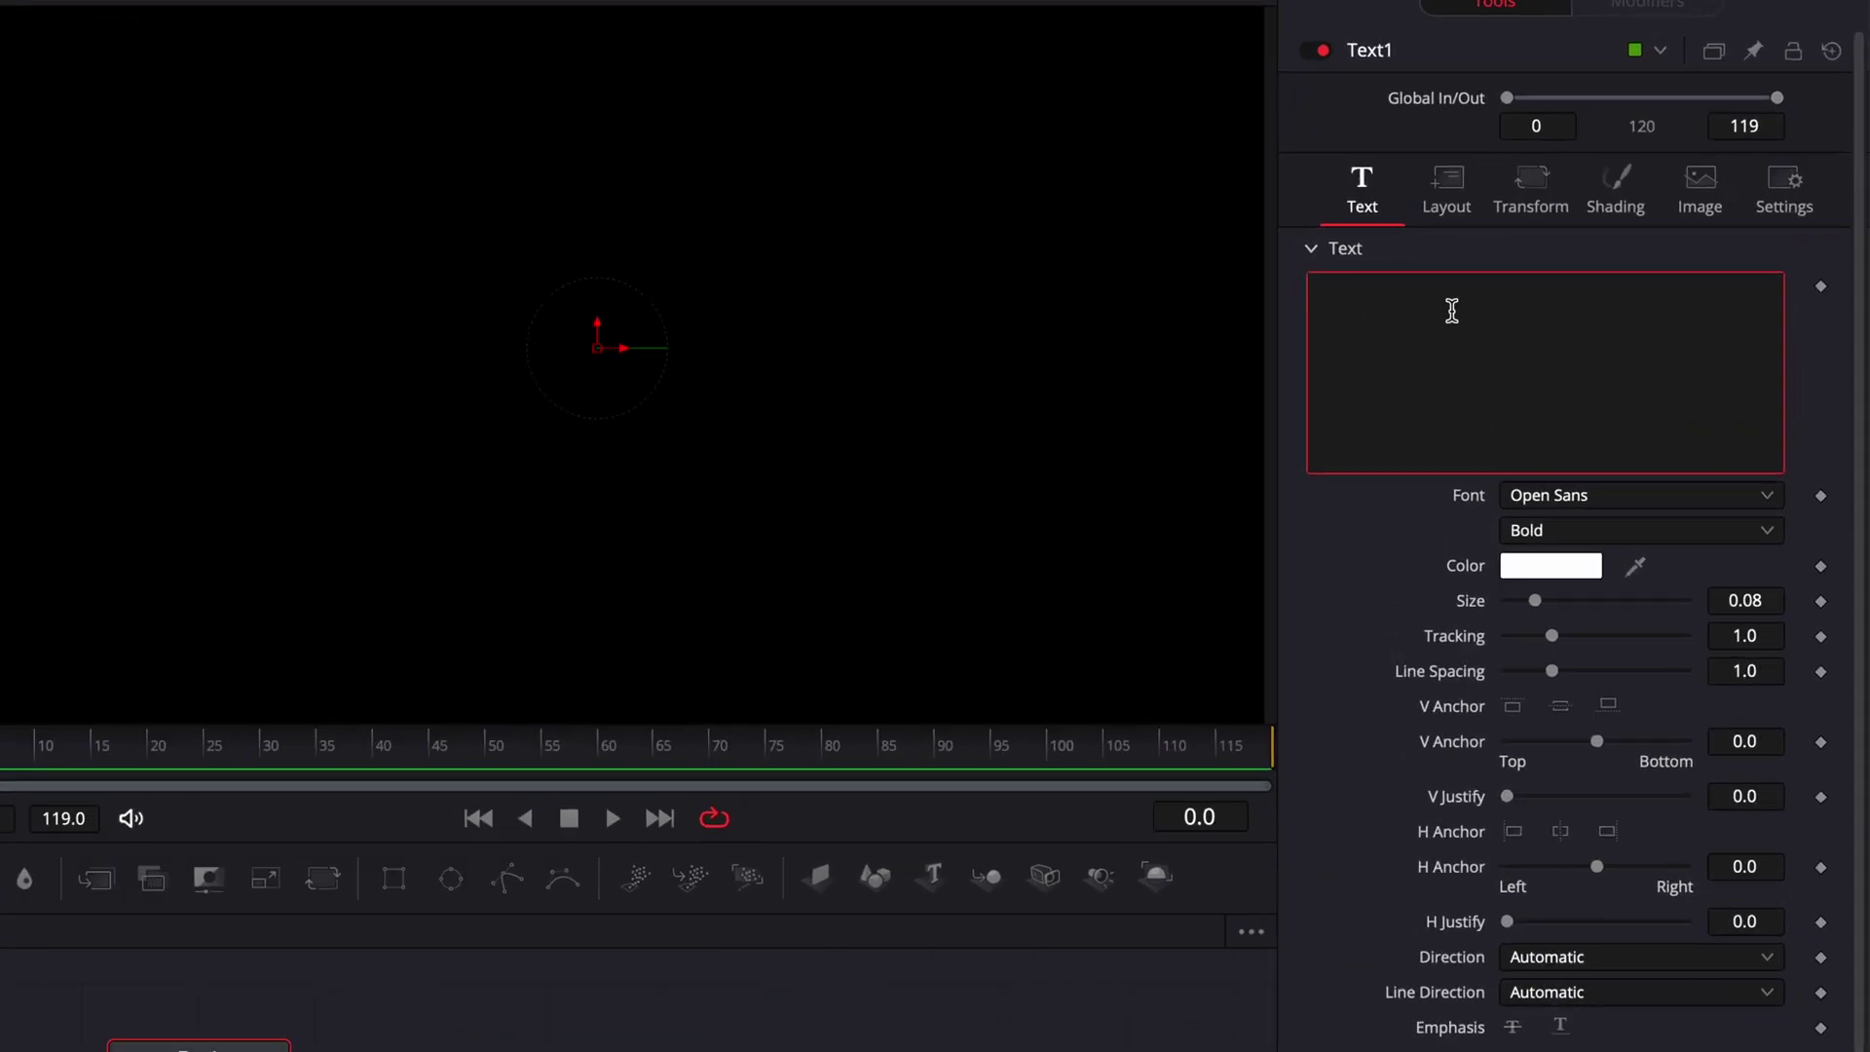
{"action": "type", "text": "DAVINCI"}
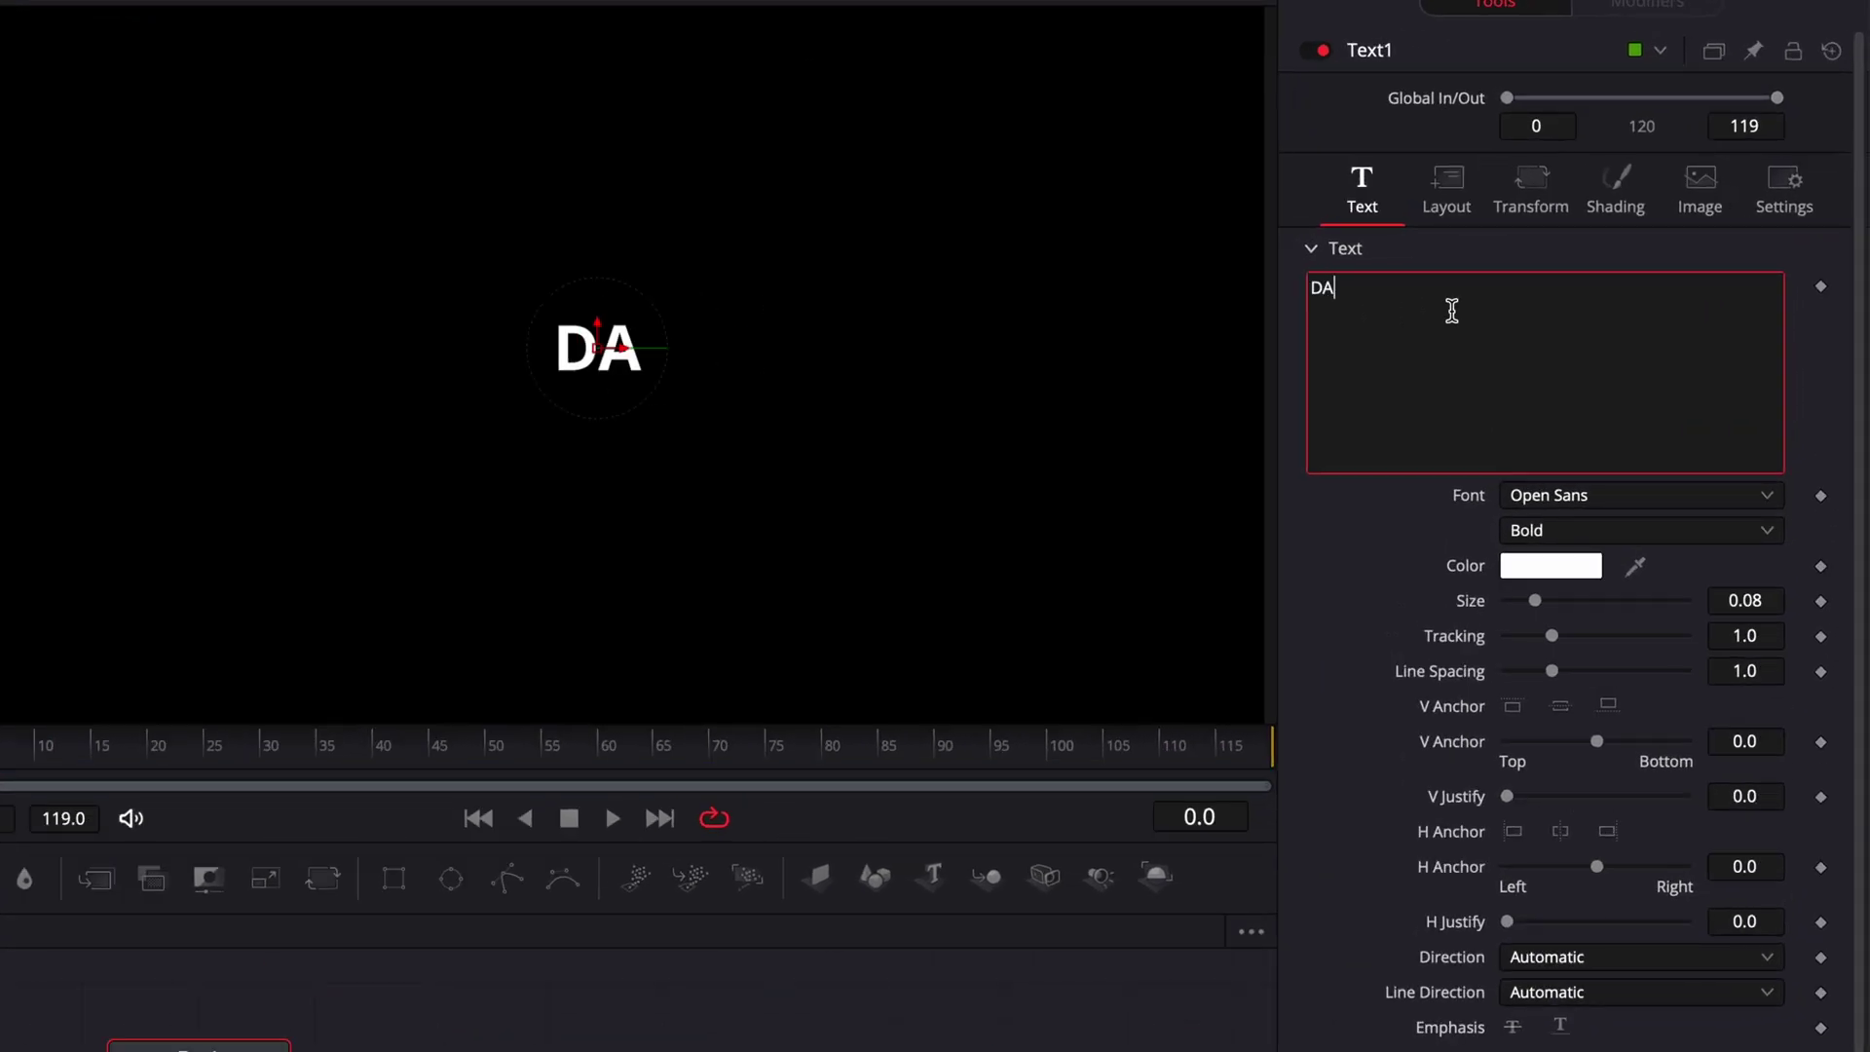
{"action": "left_click", "coordinate": [1590, 497]}
{"action": "left_click", "coordinate": [1590, 504]}
{"action": "left_click", "coordinate": [1588, 530]}
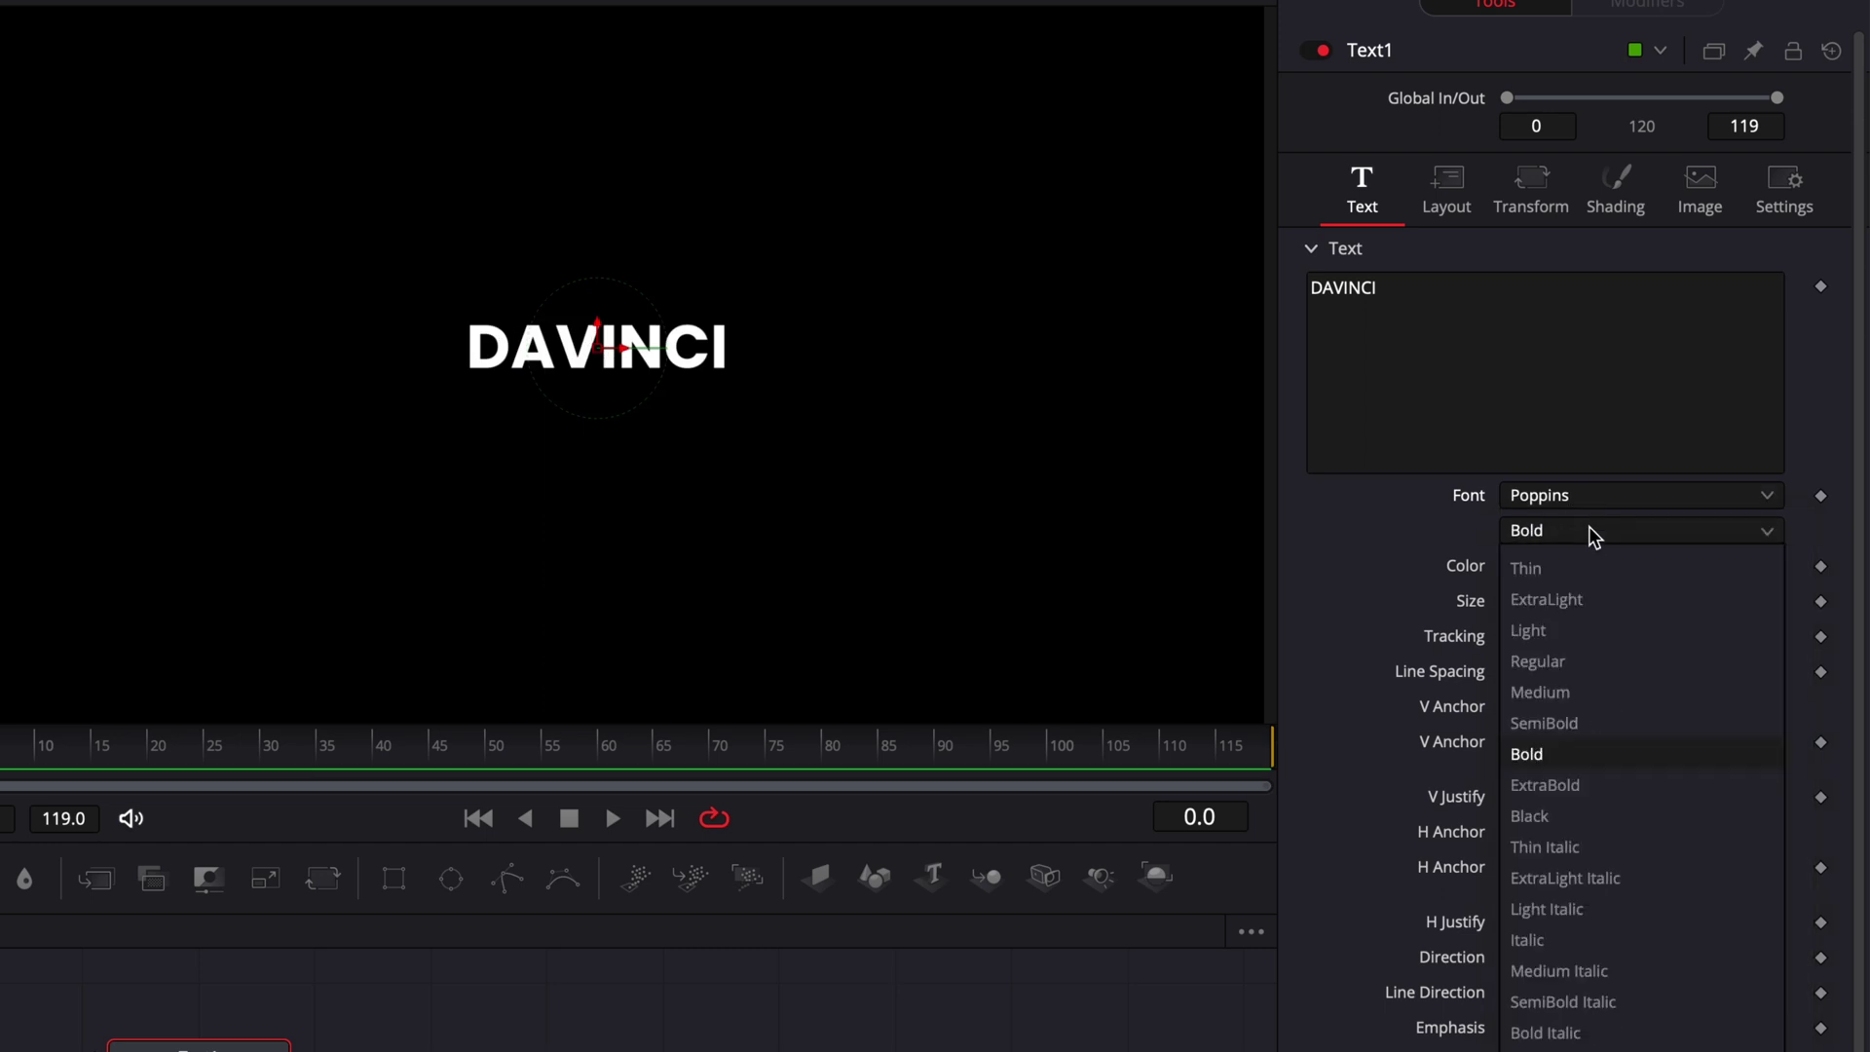
{"action": "left_click", "coordinate": [1534, 816]}
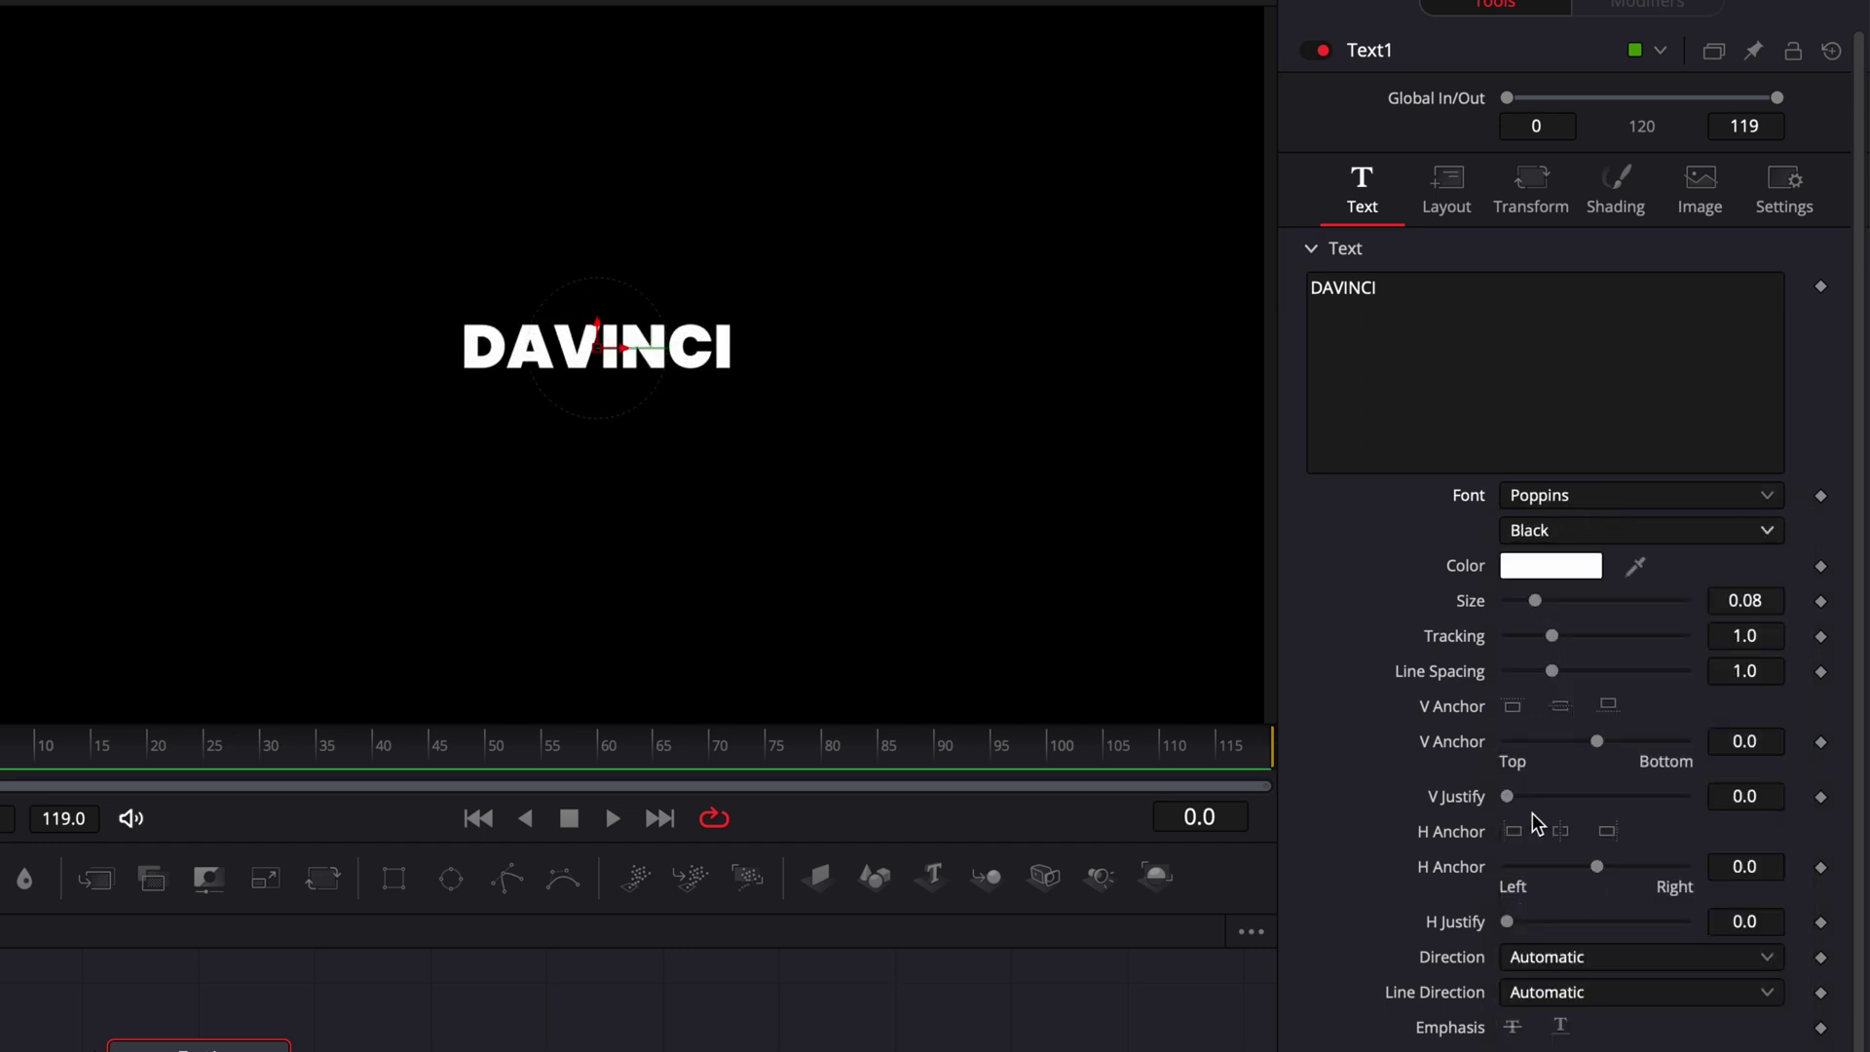
Set the title size to 0.1772, raise it in frame, and space out Text1 and Merge2
{"action": "left_click_drag", "start_coordinate": [1536, 601], "coordinate": [1569, 601]}
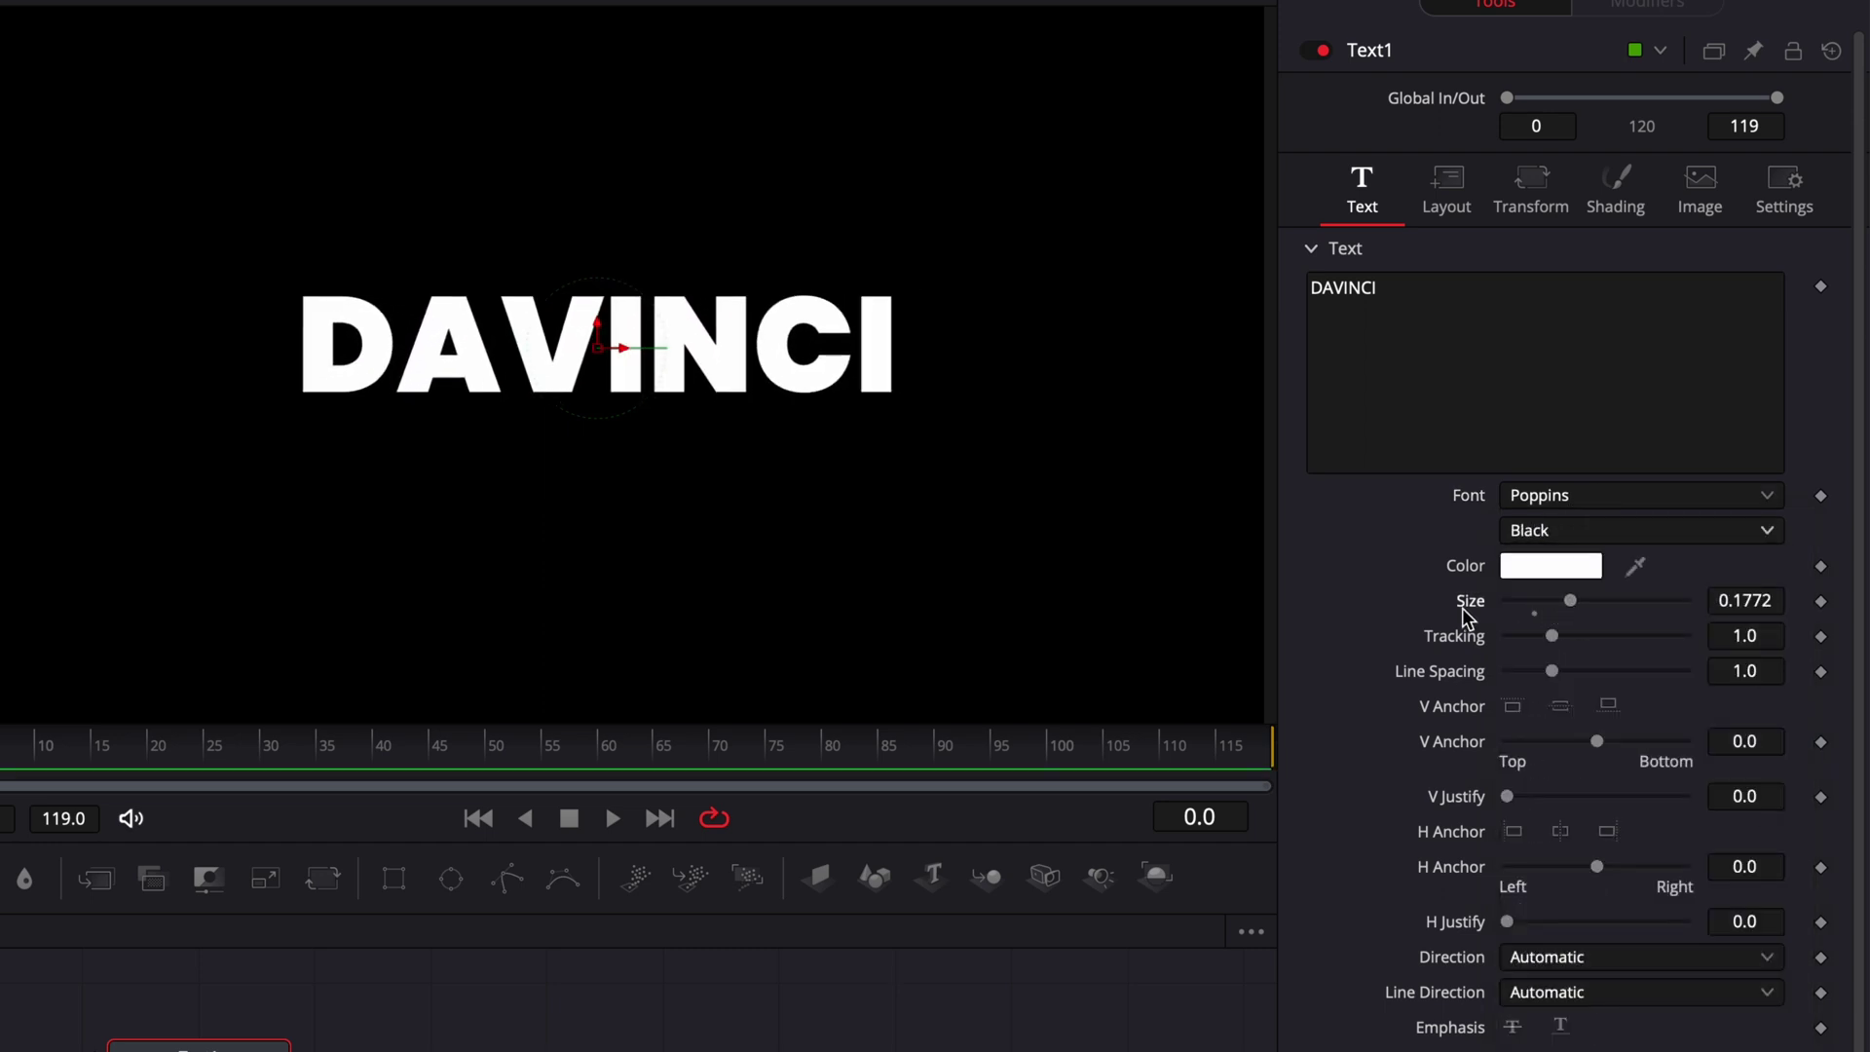
{"action": "left_click_drag", "start_coordinate": [597, 336], "coordinate": [597, 230]}
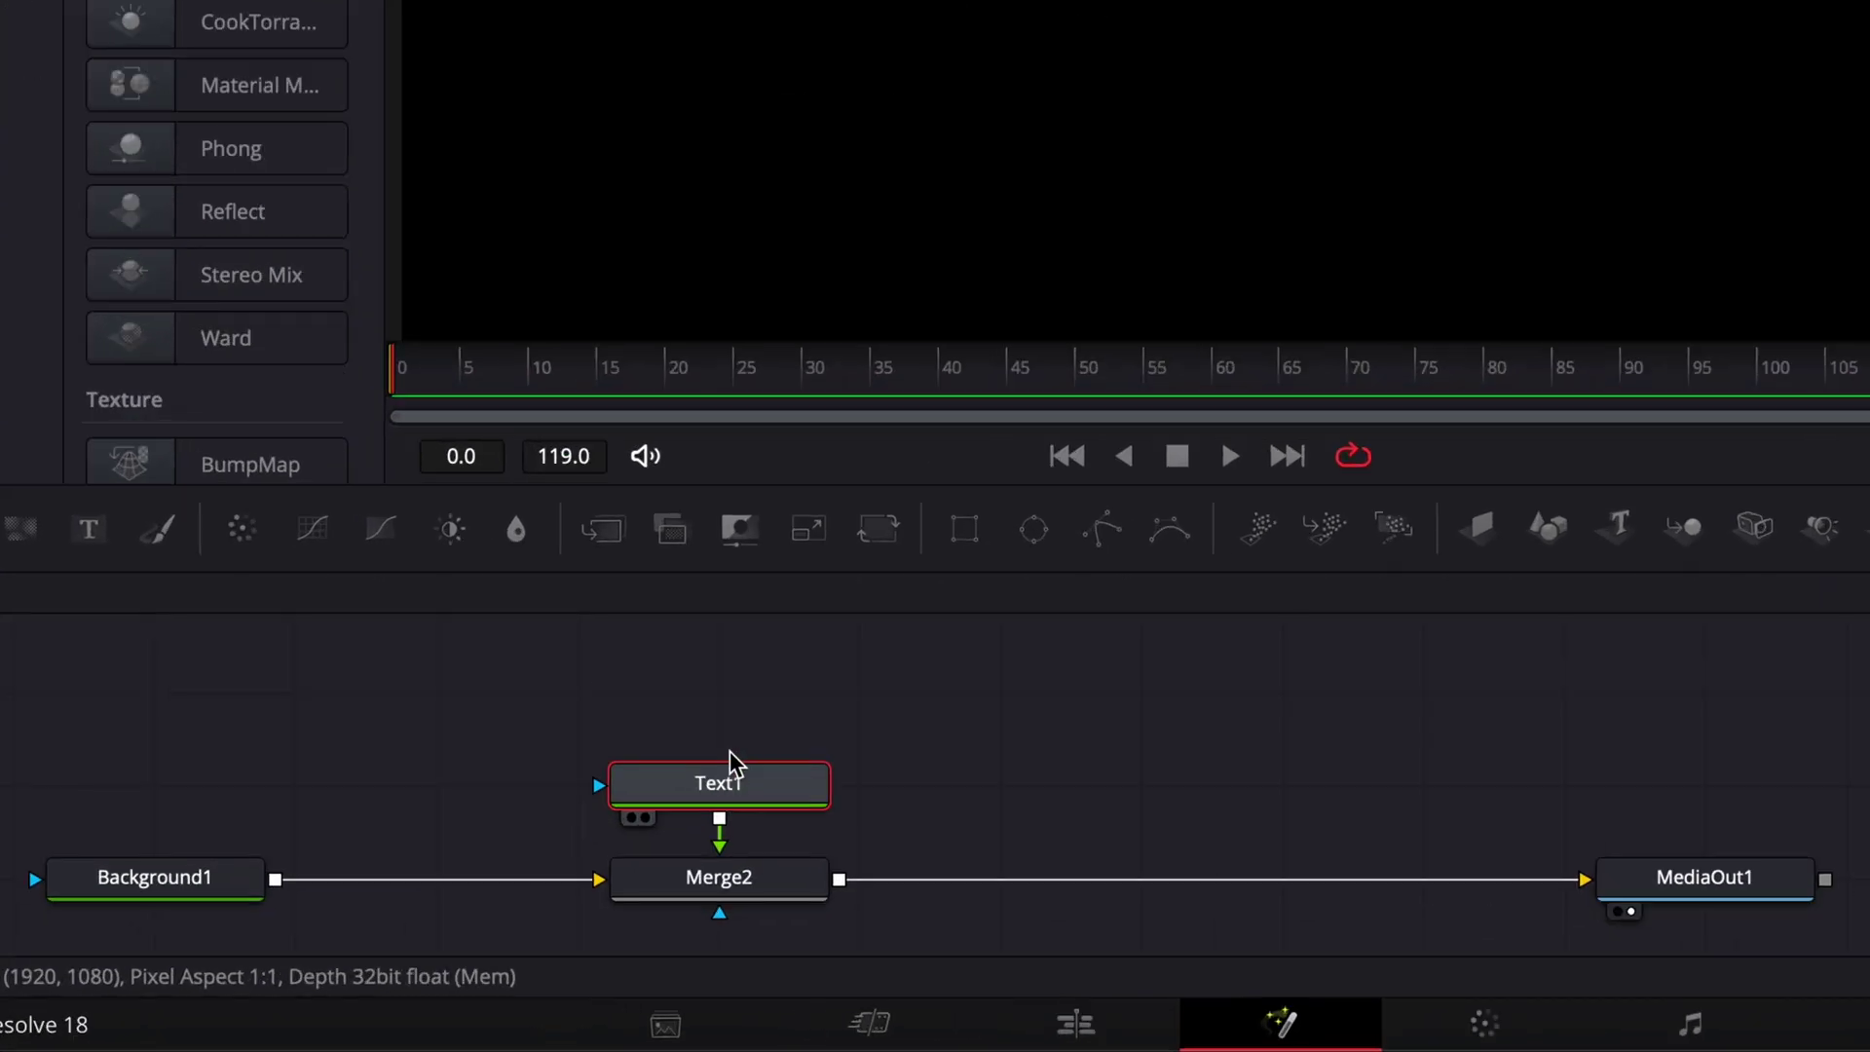
{"action": "left_click_drag", "start_coordinate": [730, 765], "coordinate": [730, 673]}
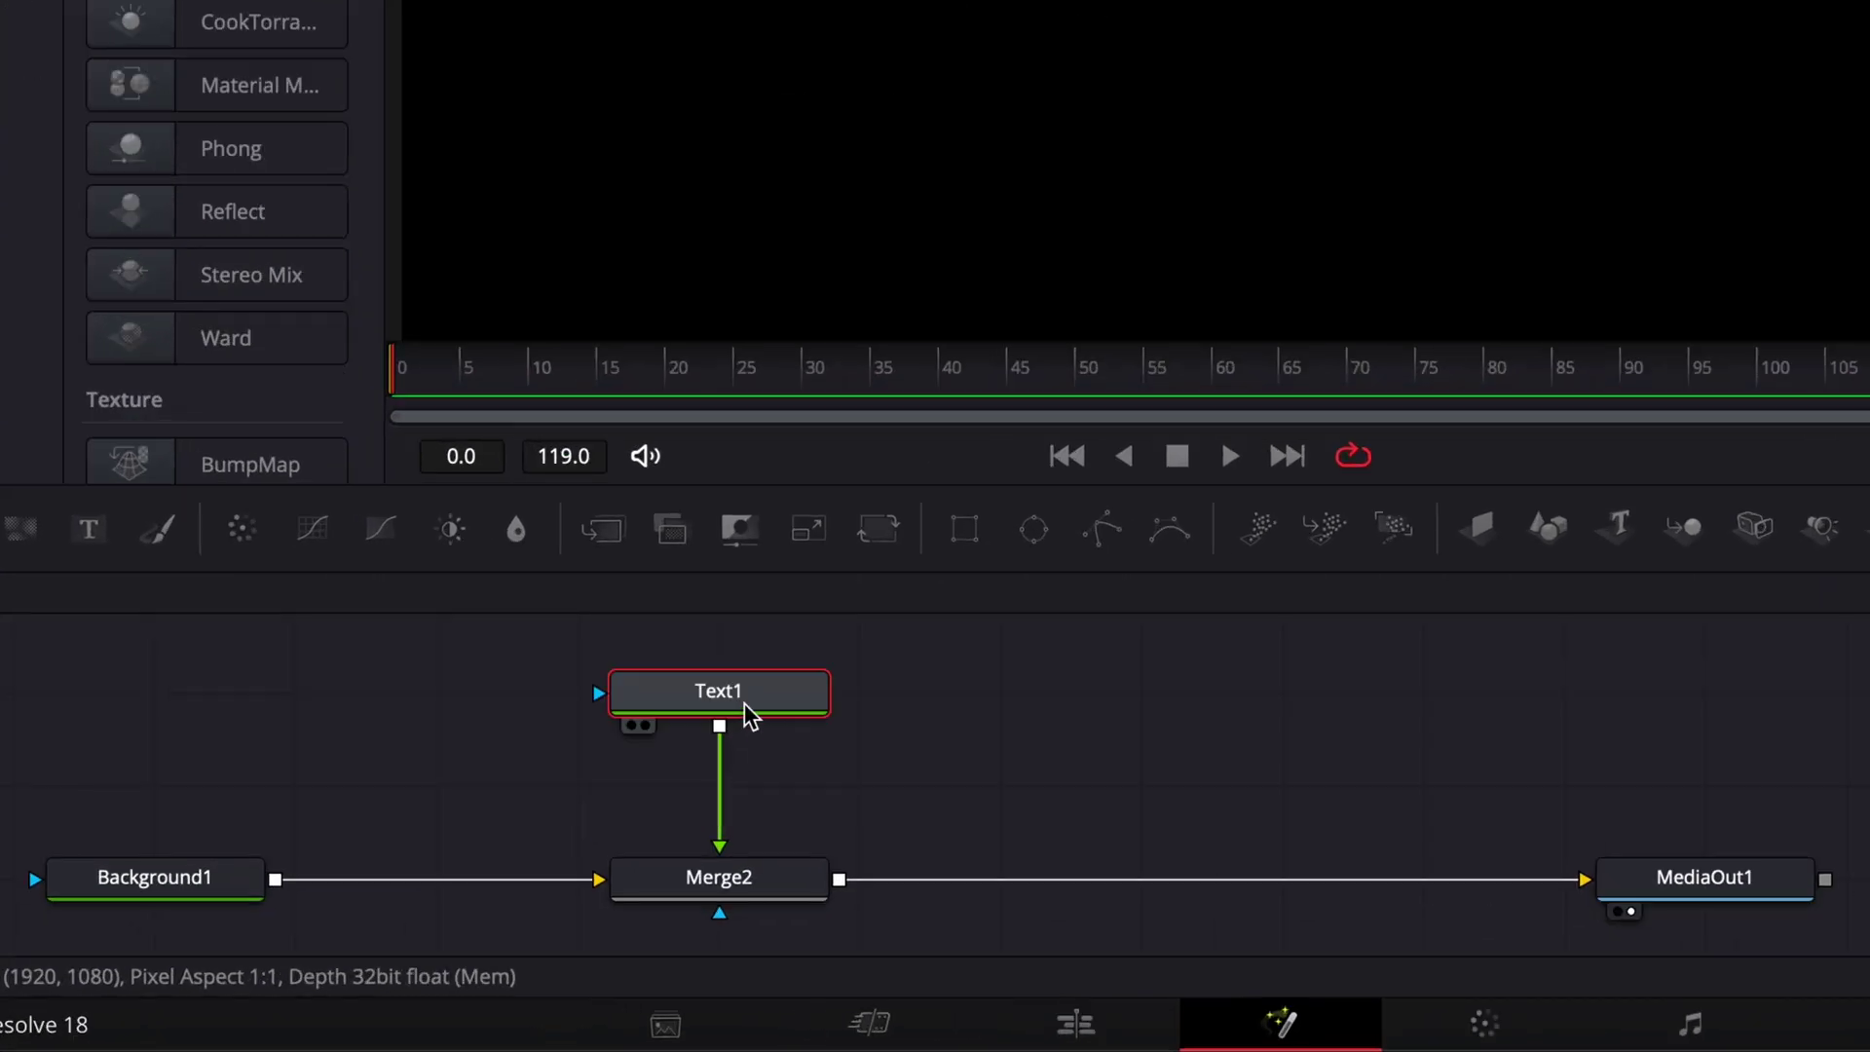
Insert a Grid Warp node between Text1 and Merge2 via tool search
{"action": "key", "text": "shift+space"}
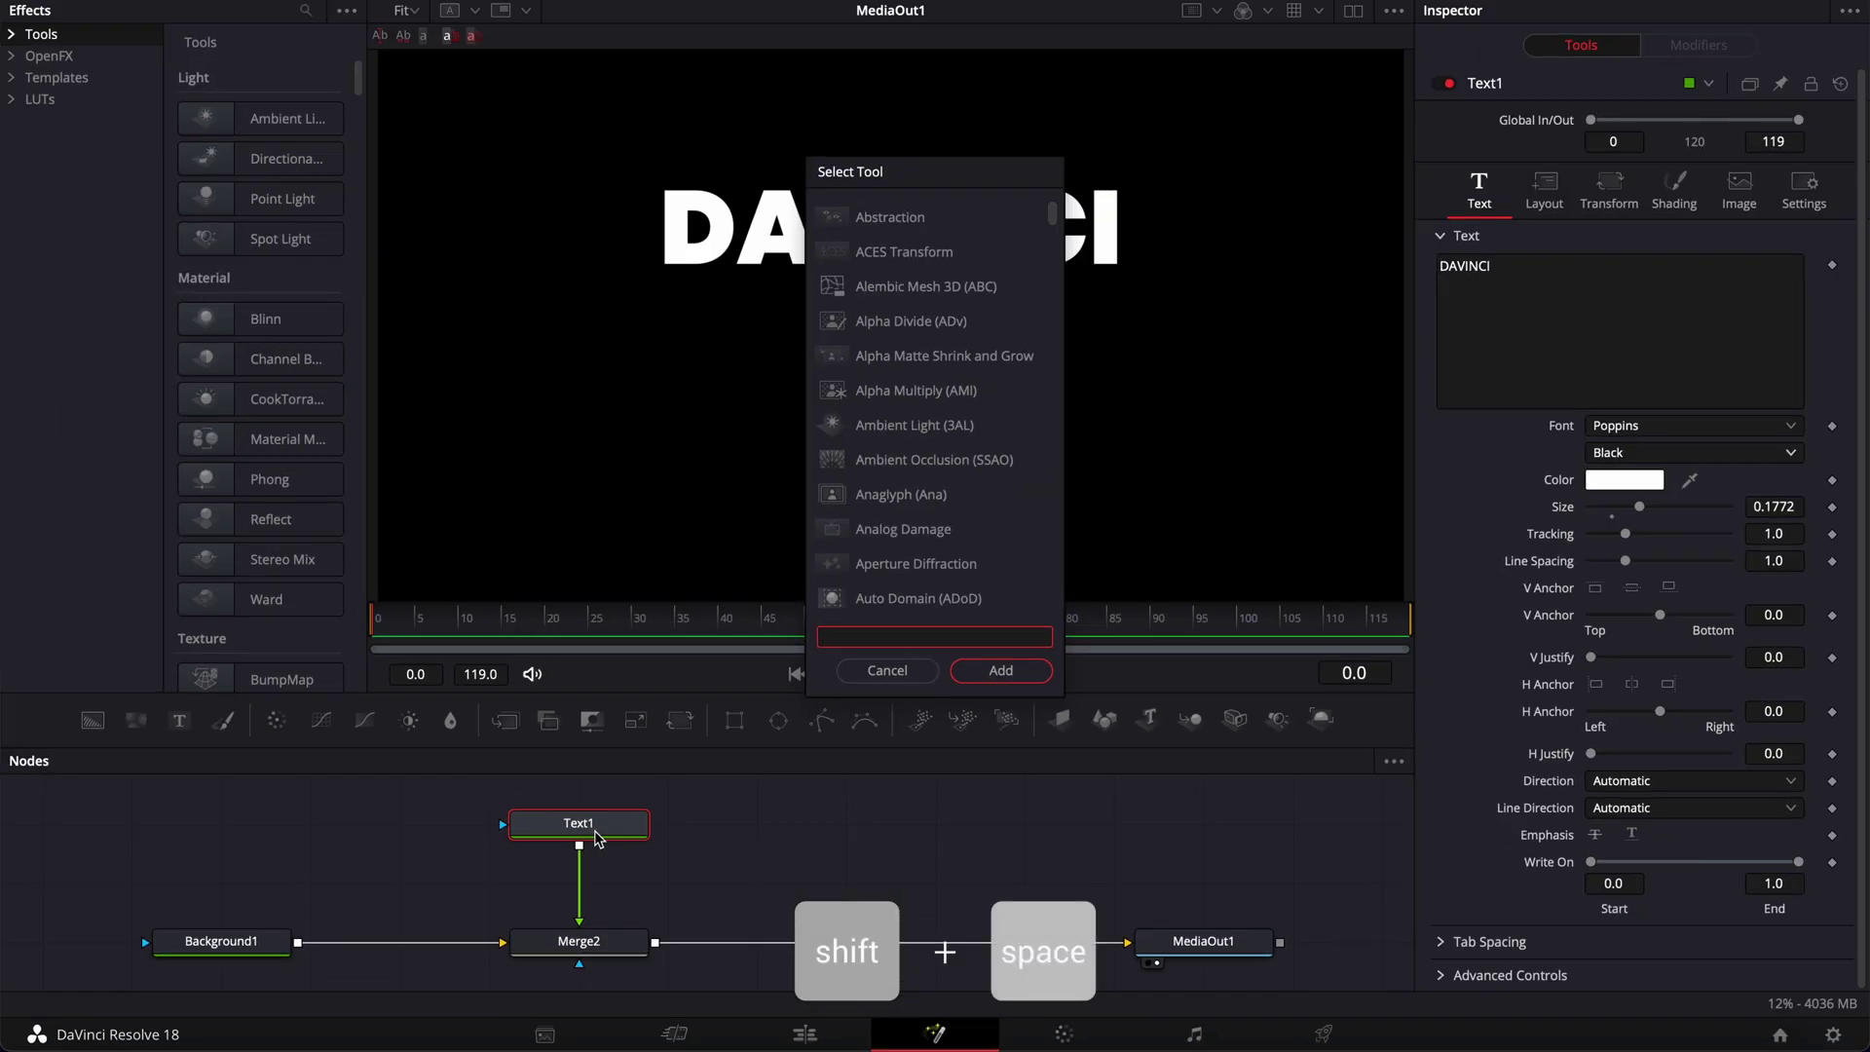
{"action": "type", "text": "grid"}
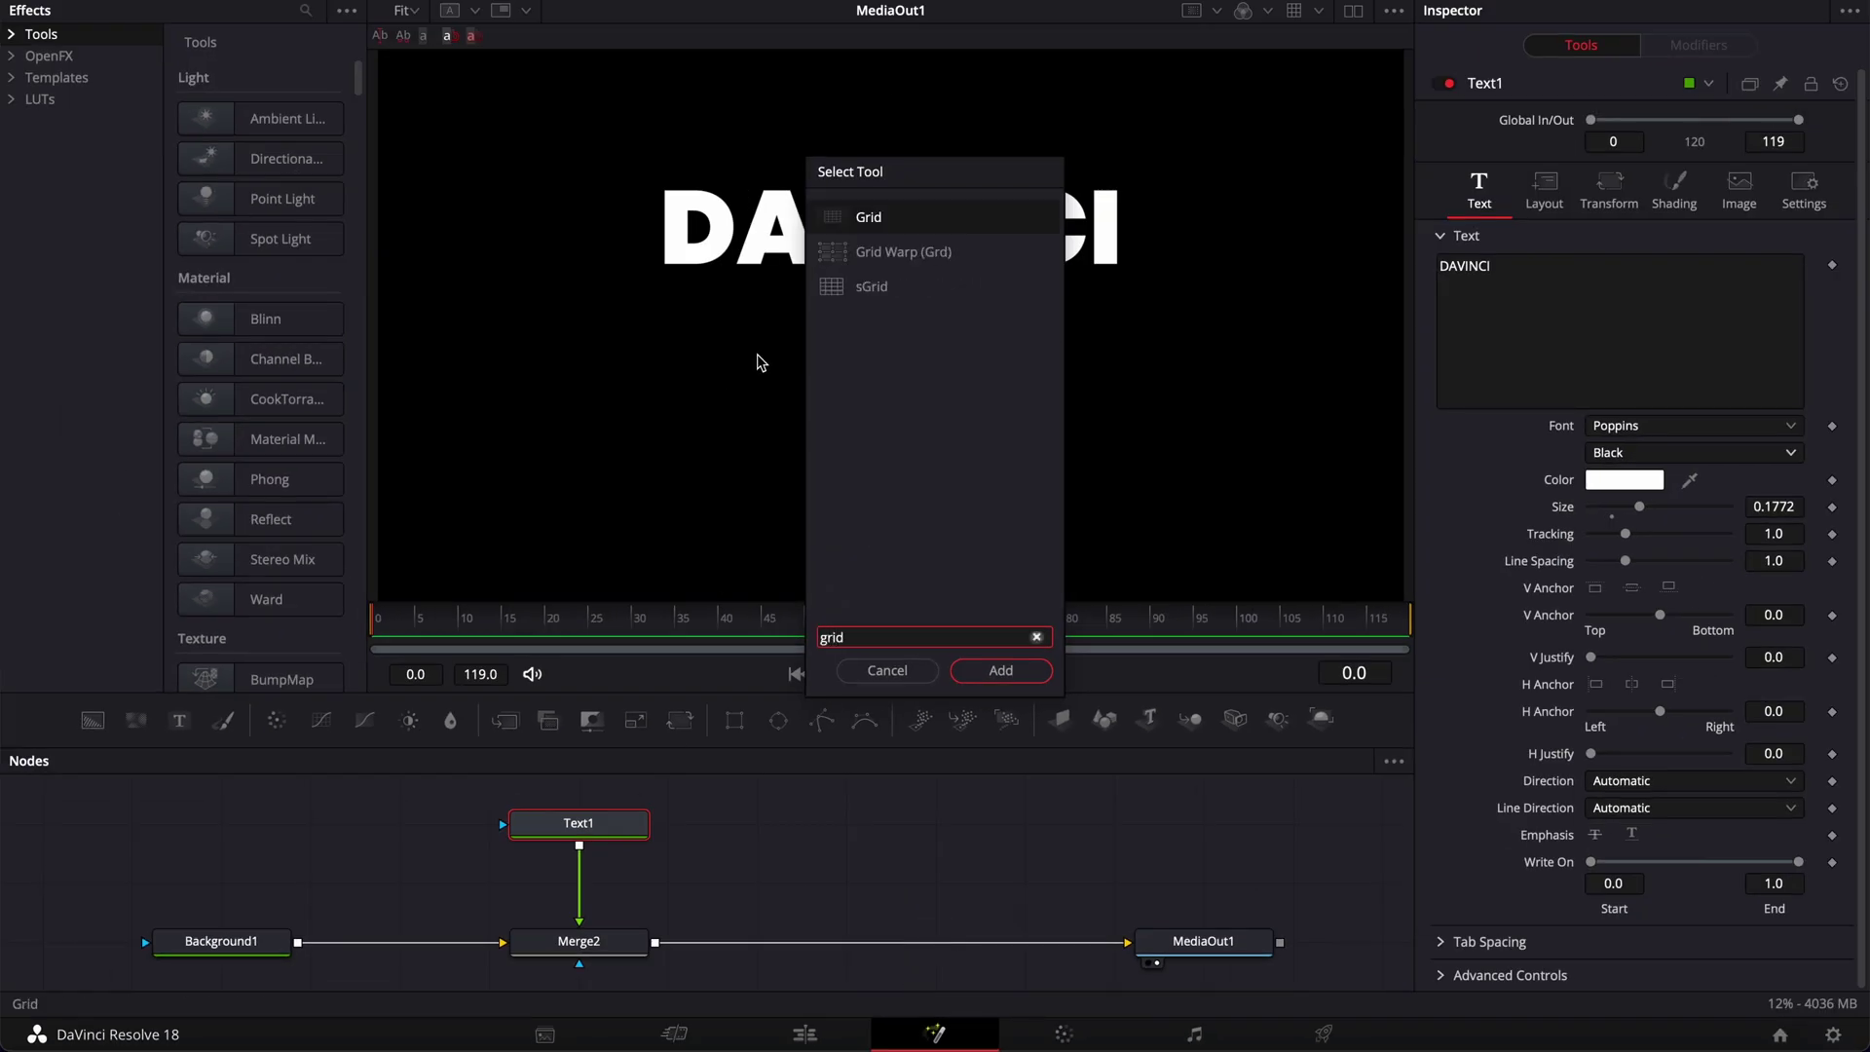
{"action": "left_click", "coordinate": [906, 253]}
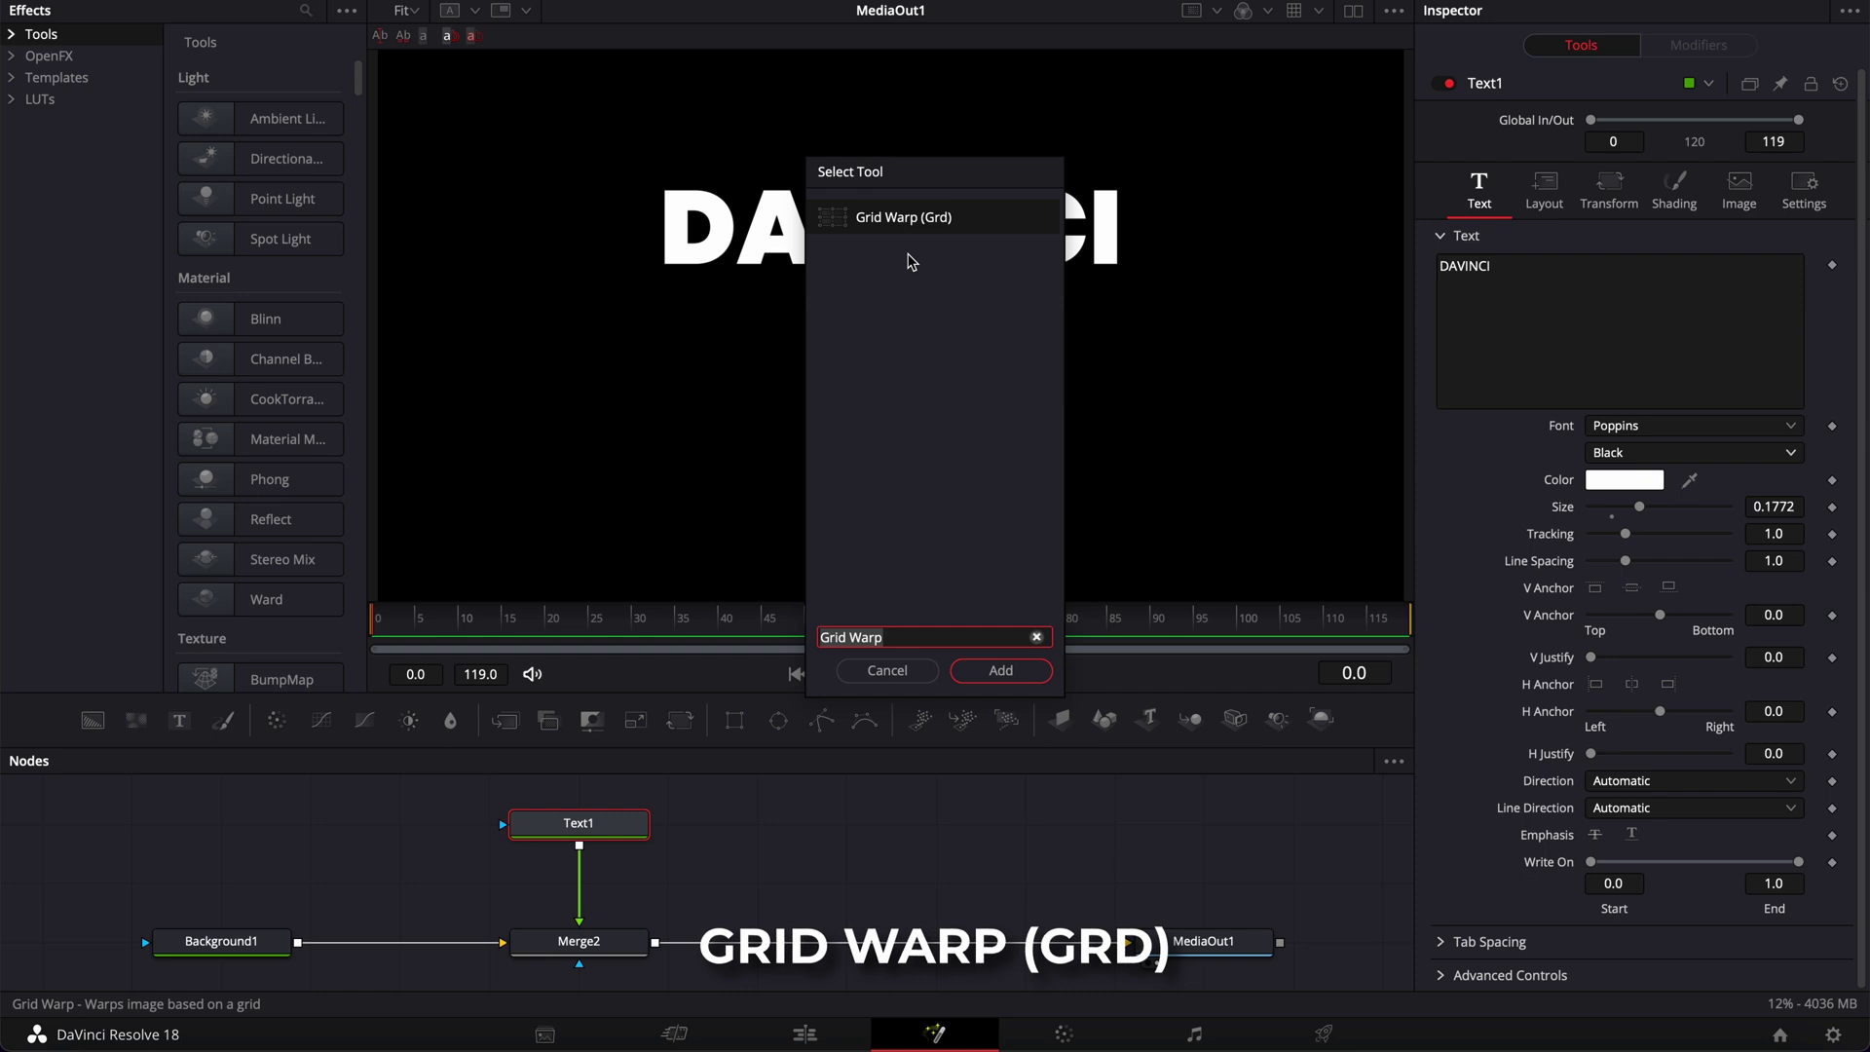
{"action": "key", "text": "Return"}
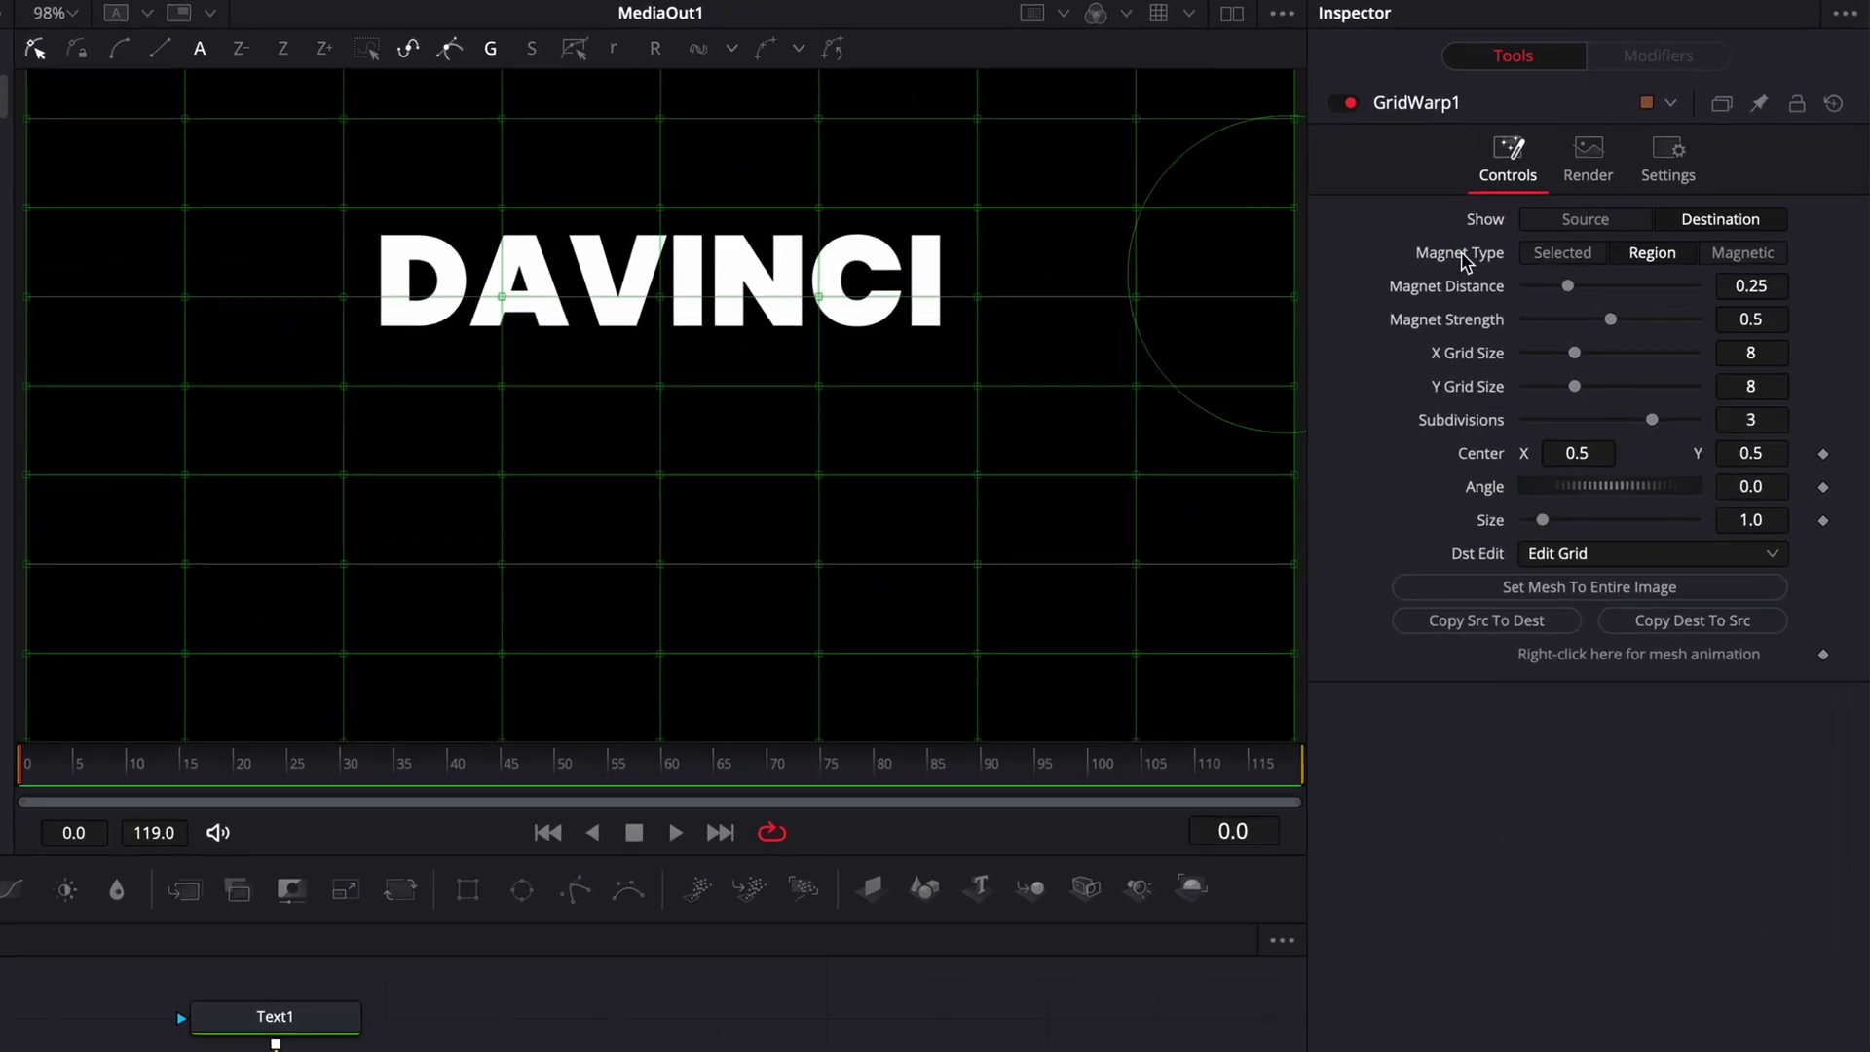
Set Grid Warp magnet type to Selected with a 25×25 grid
{"action": "left_click", "coordinate": [1559, 256]}
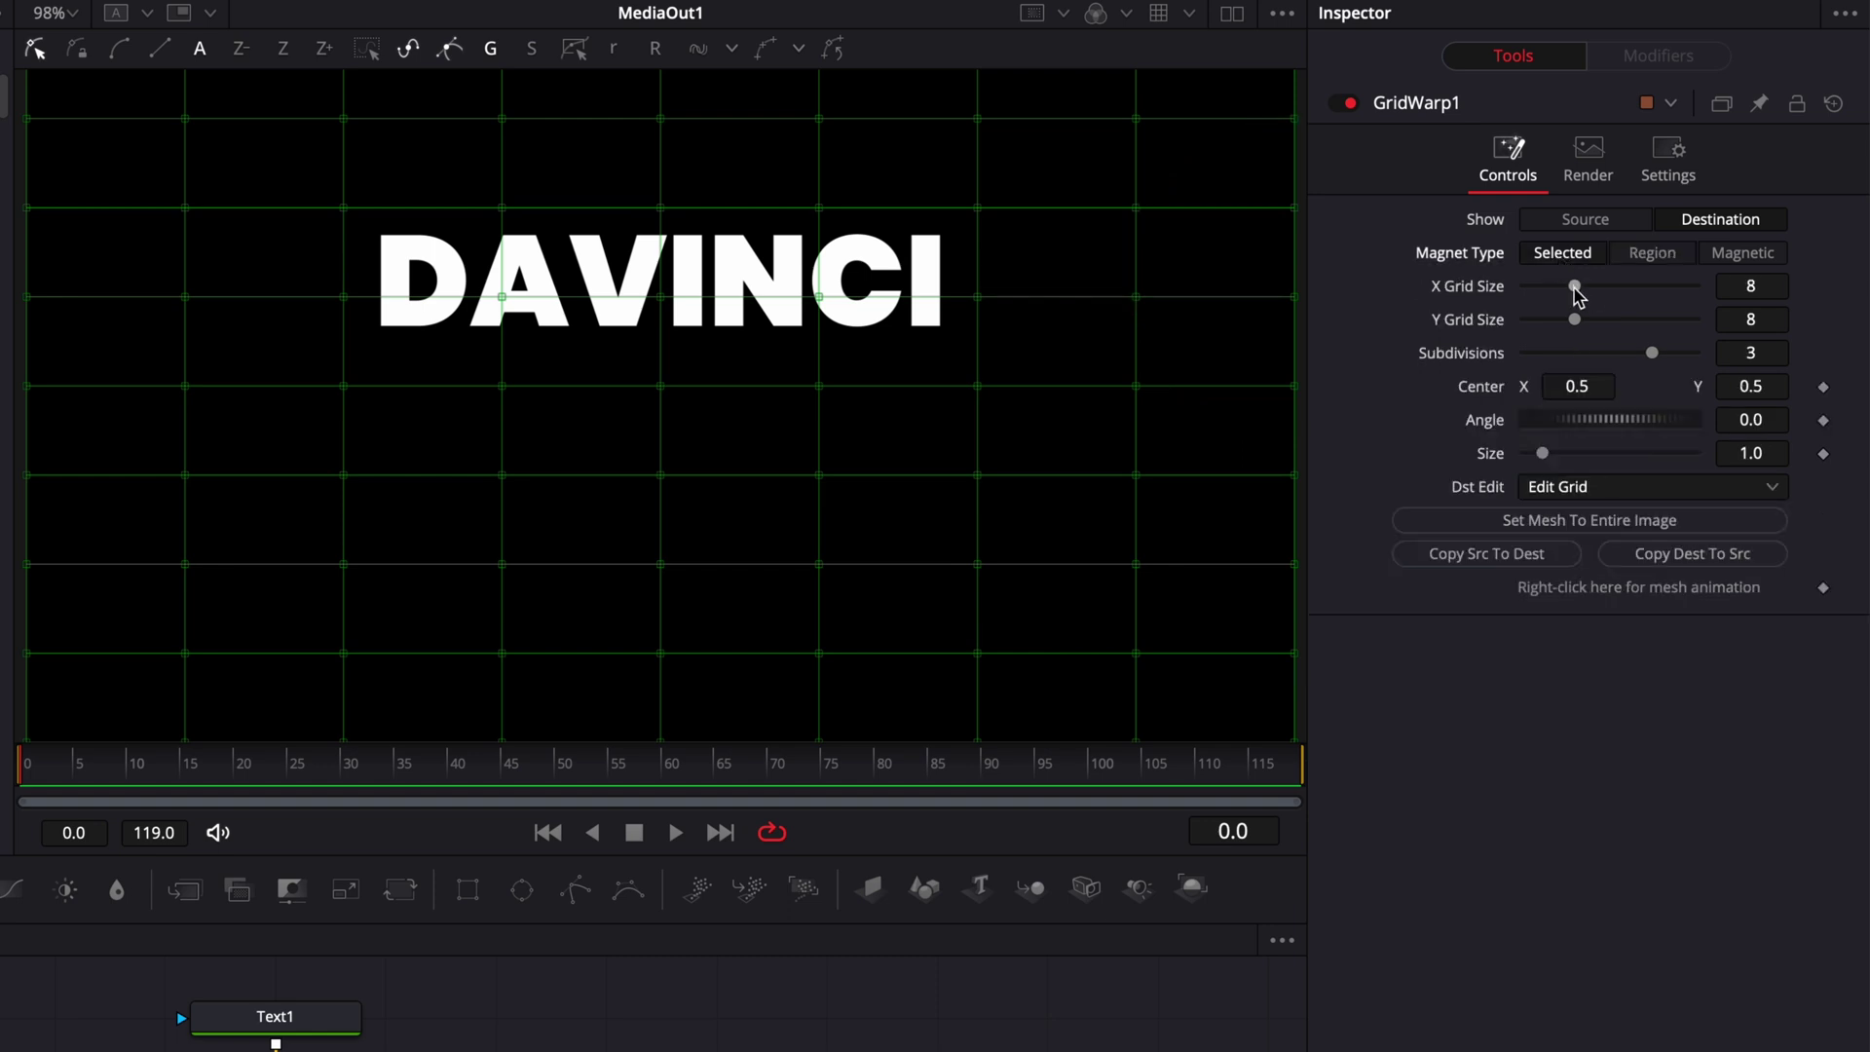
{"action": "left_click_drag", "start_coordinate": [1575, 288], "coordinate": [1772, 286]}
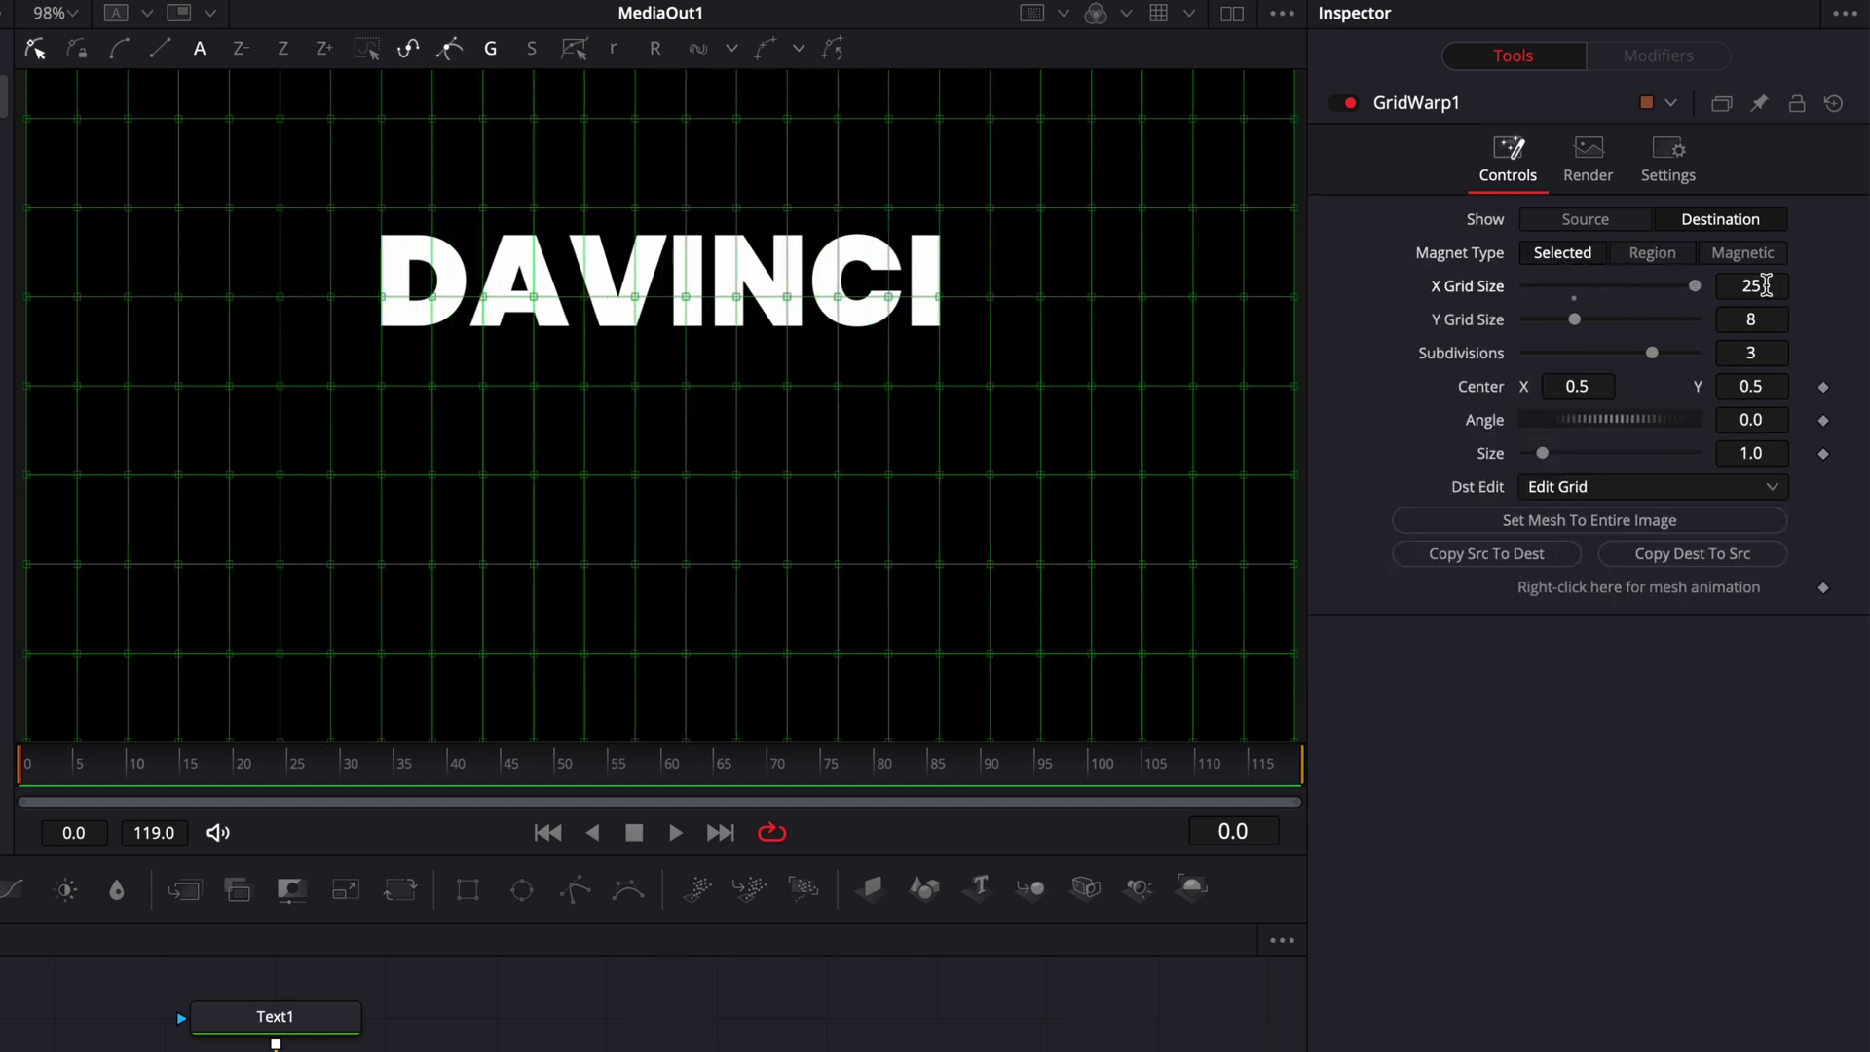
{"action": "left_click_drag", "start_coordinate": [1575, 321], "coordinate": [1818, 349]}
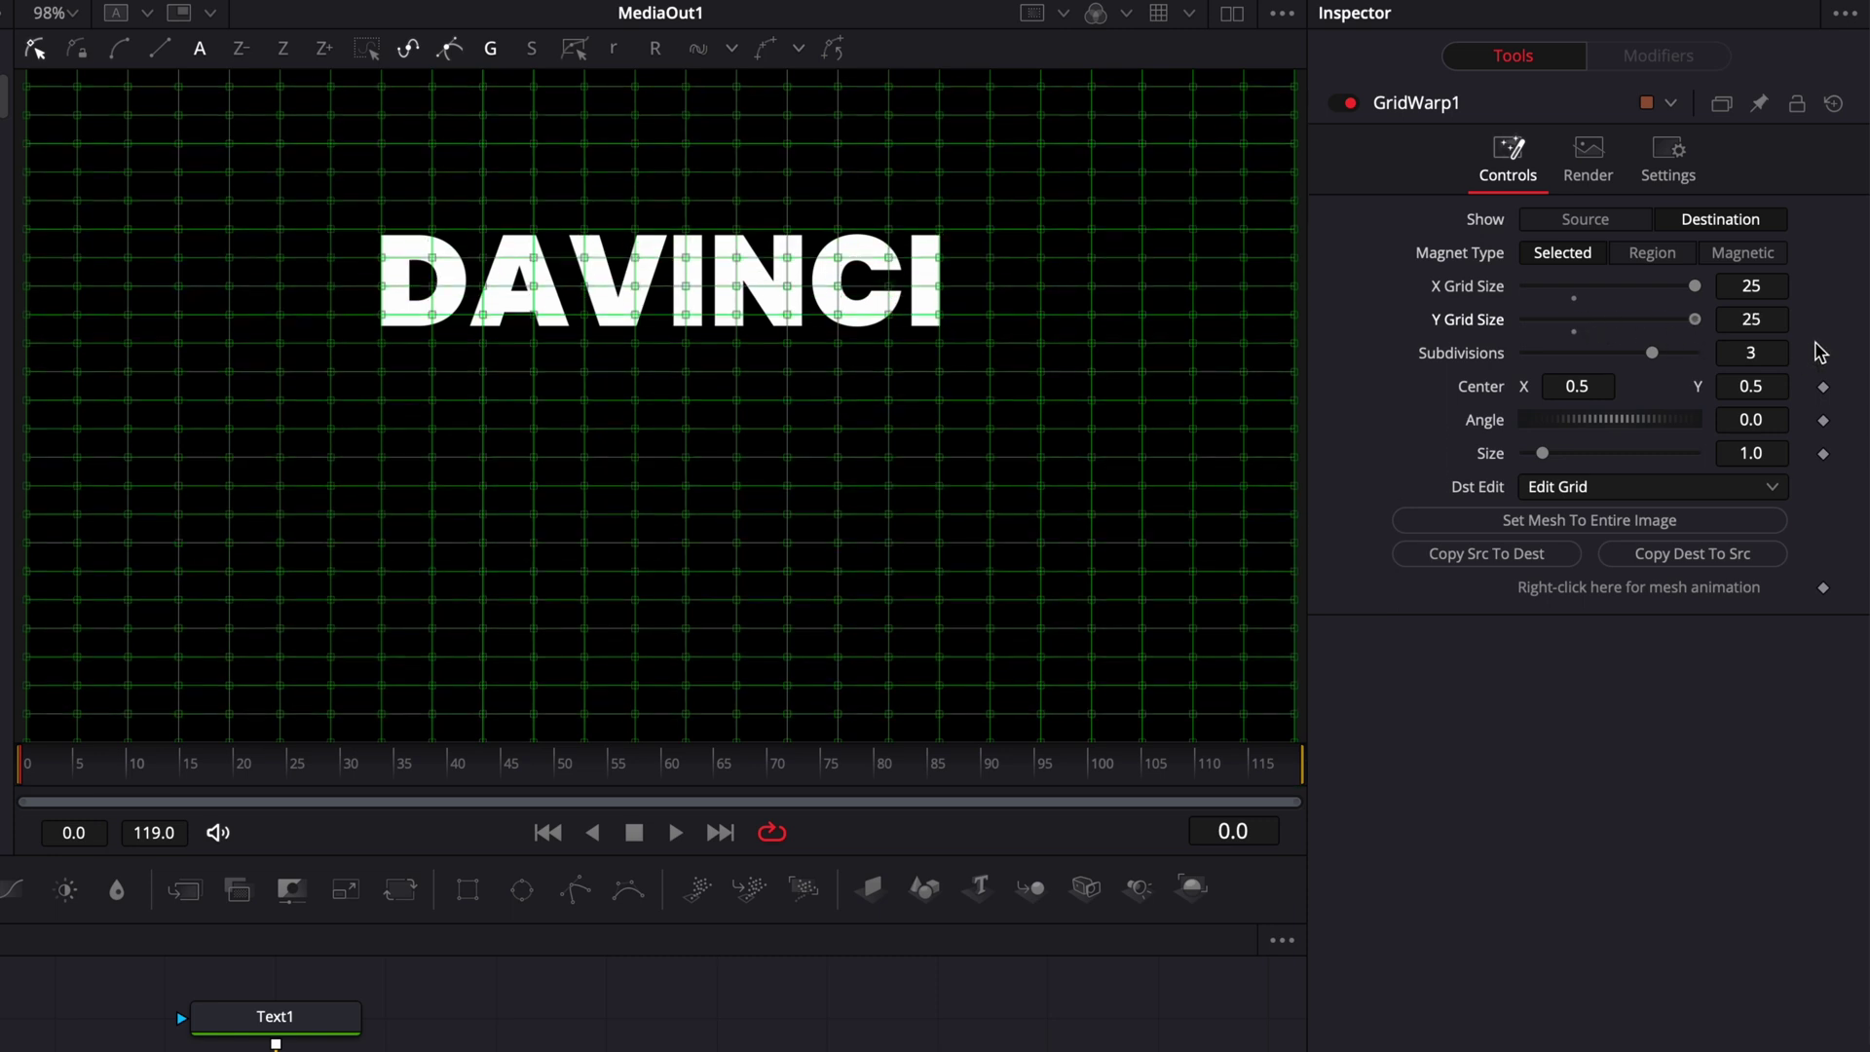
Keyframe the mesh at frame 25 and select the grid points below the title
{"action": "left_click", "coordinate": [293, 769]}
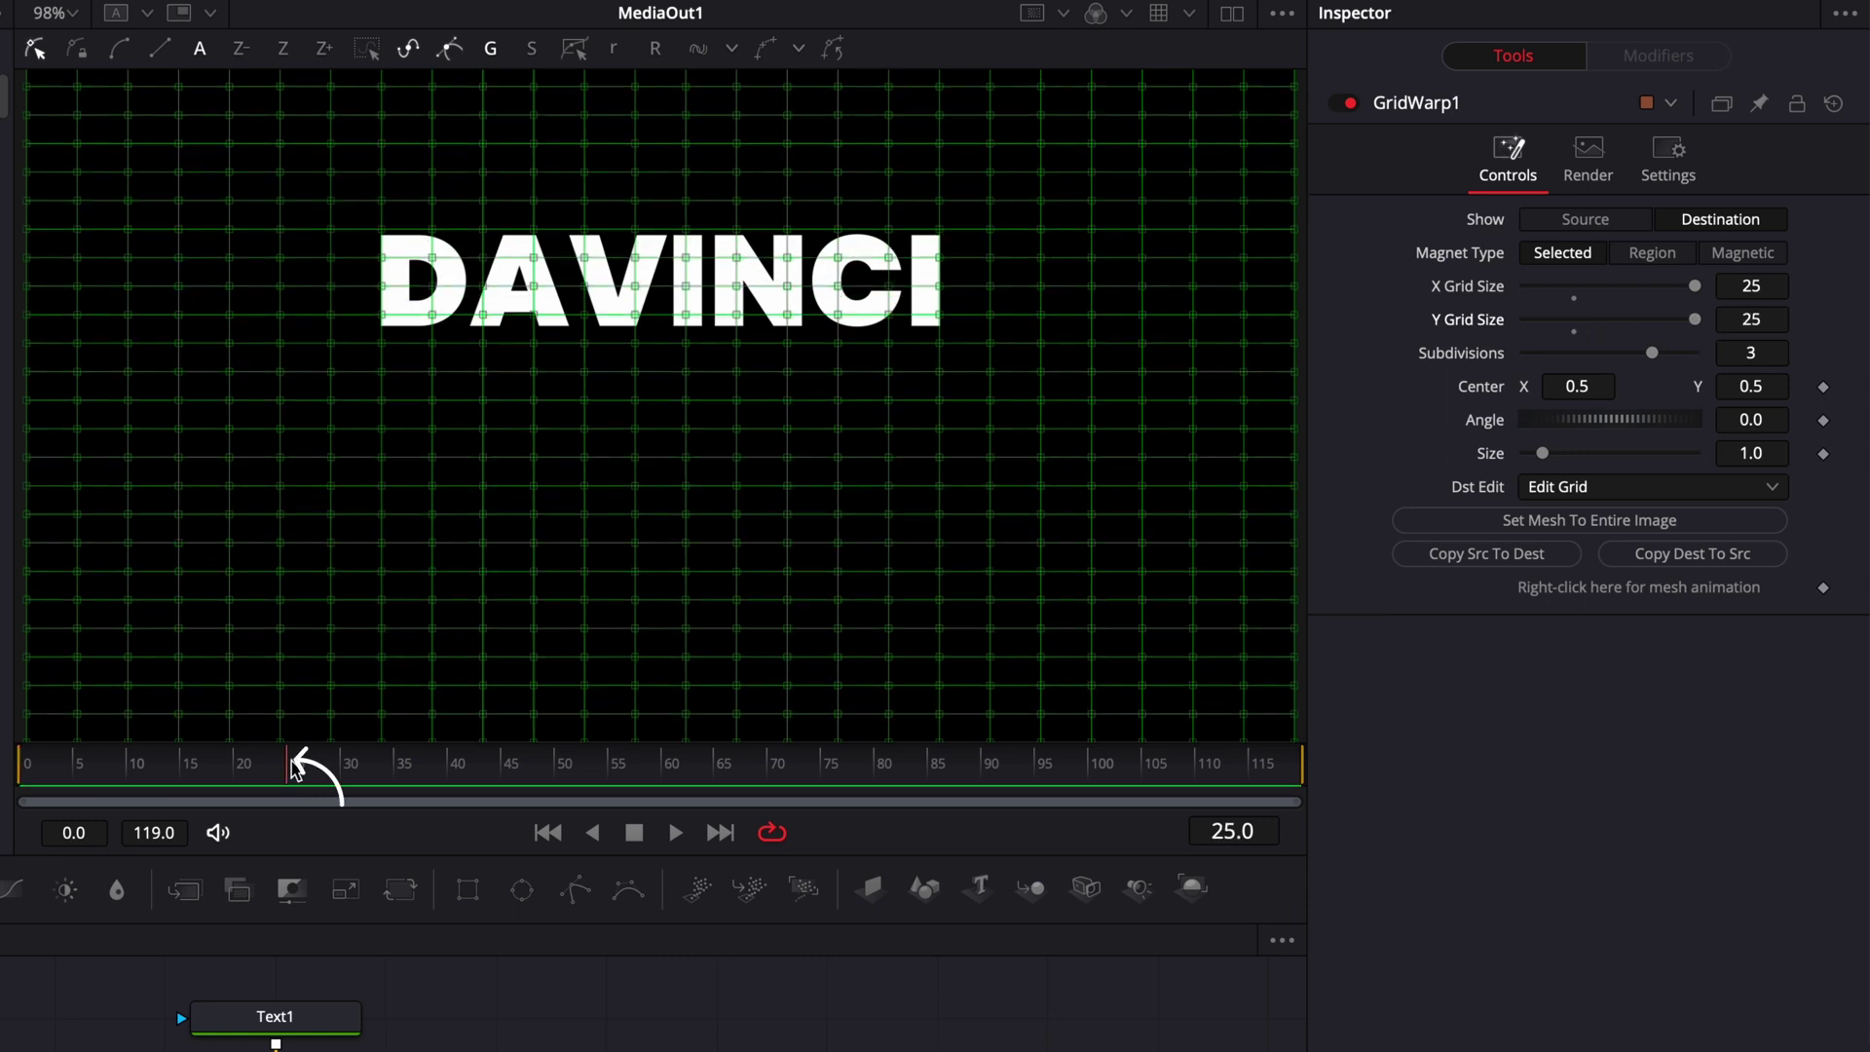
{"action": "left_click", "coordinate": [1823, 590]}
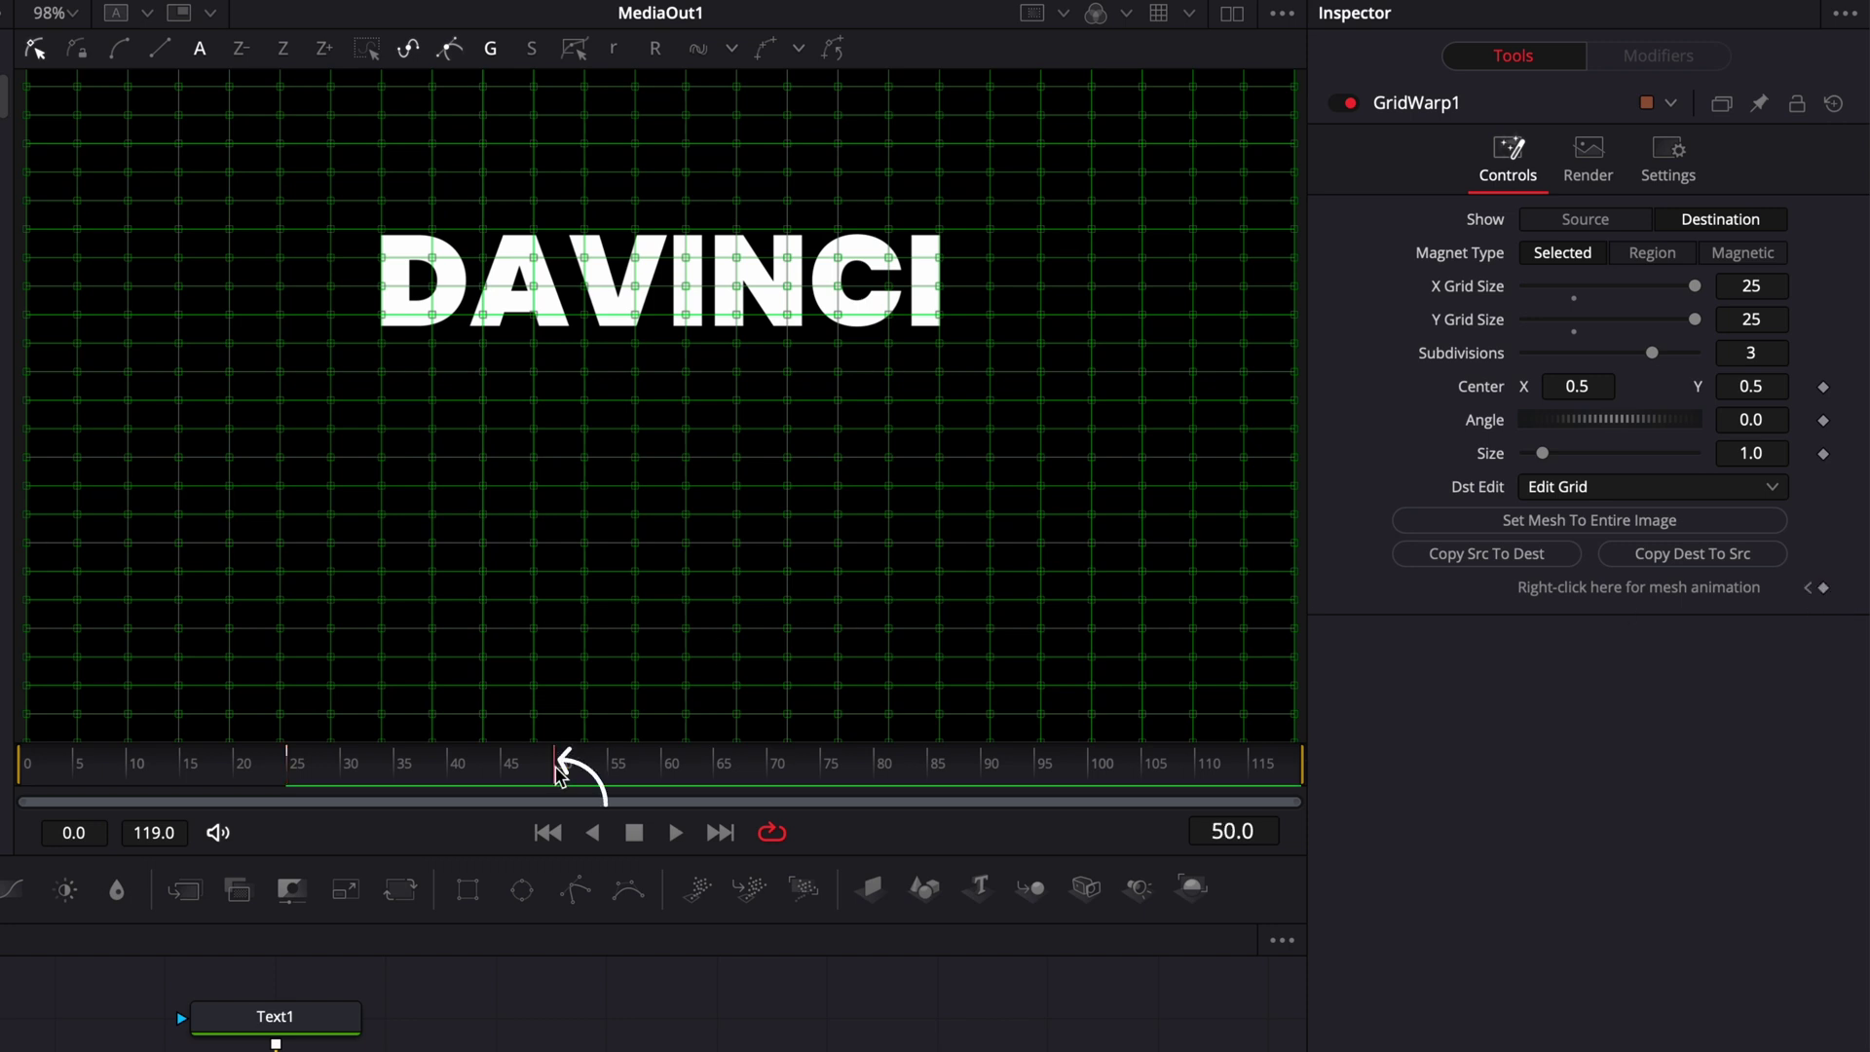
{"action": "key", "text": "ctrl+f"}
{"action": "mouse_move", "coordinate": [41, 341]}
{"action": "left_mouse_down"}
{"action": "mouse_move", "coordinate": [1068, 472]}
{"action": "mouse_move", "coordinate": [1314, 581]}
{"action": "mouse_move", "coordinate": [1388, 782]}
{"action": "left_mouse_up"}
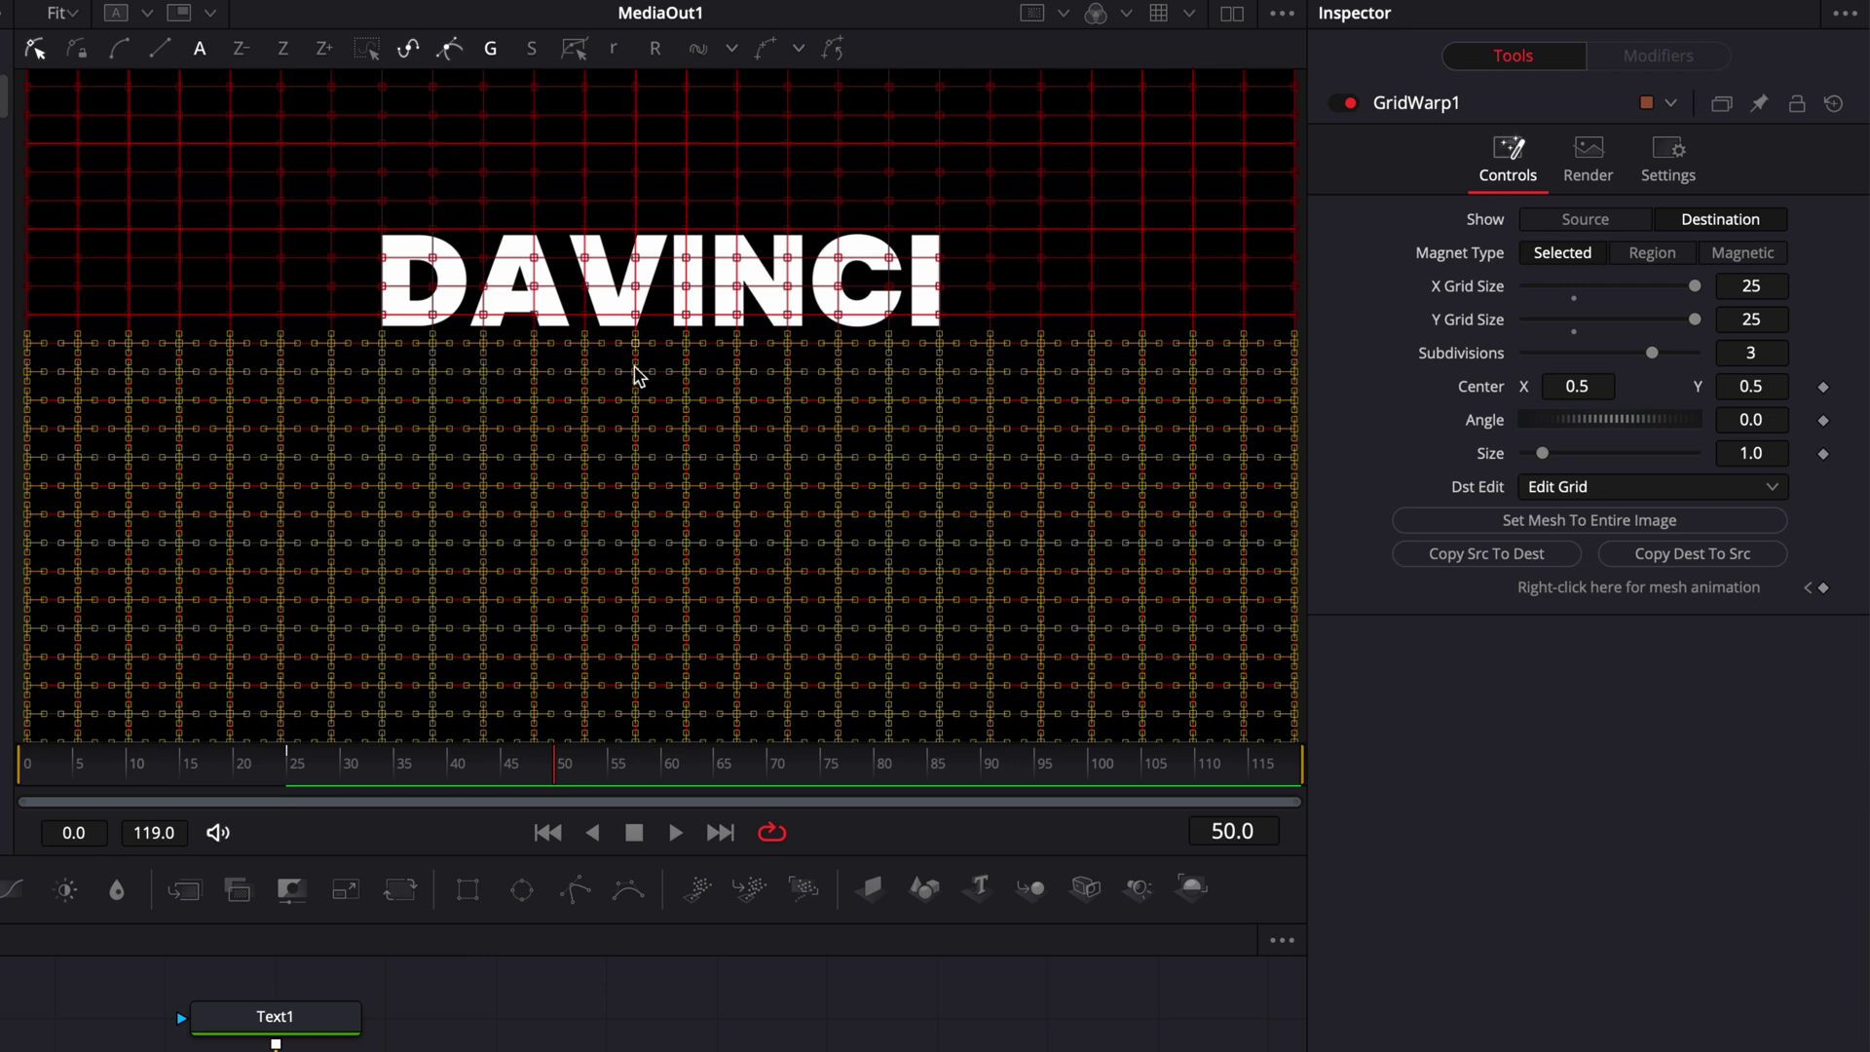
With Shape Box on at 25% zoom, drag the lower grid points far down, then refit
{"action": "left_click", "coordinate": [575, 47]}
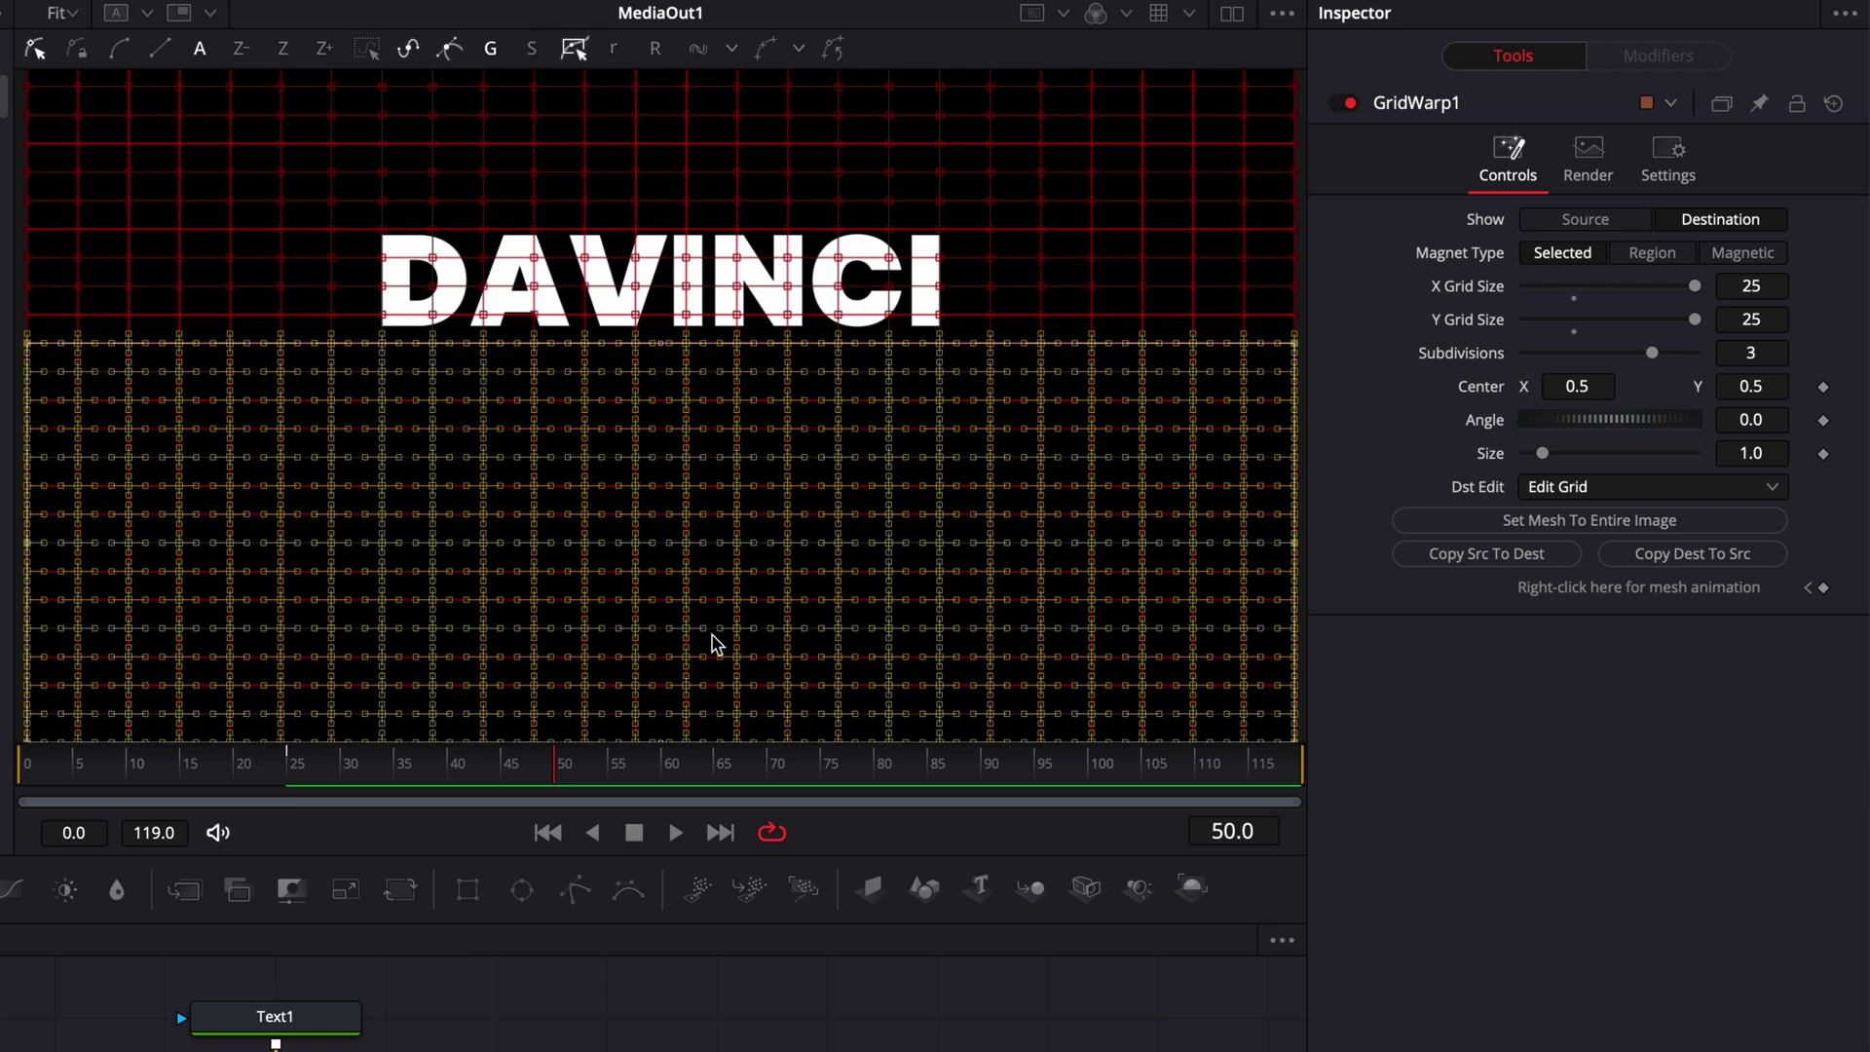
{"action": "left_click", "coordinate": [60, 12]}
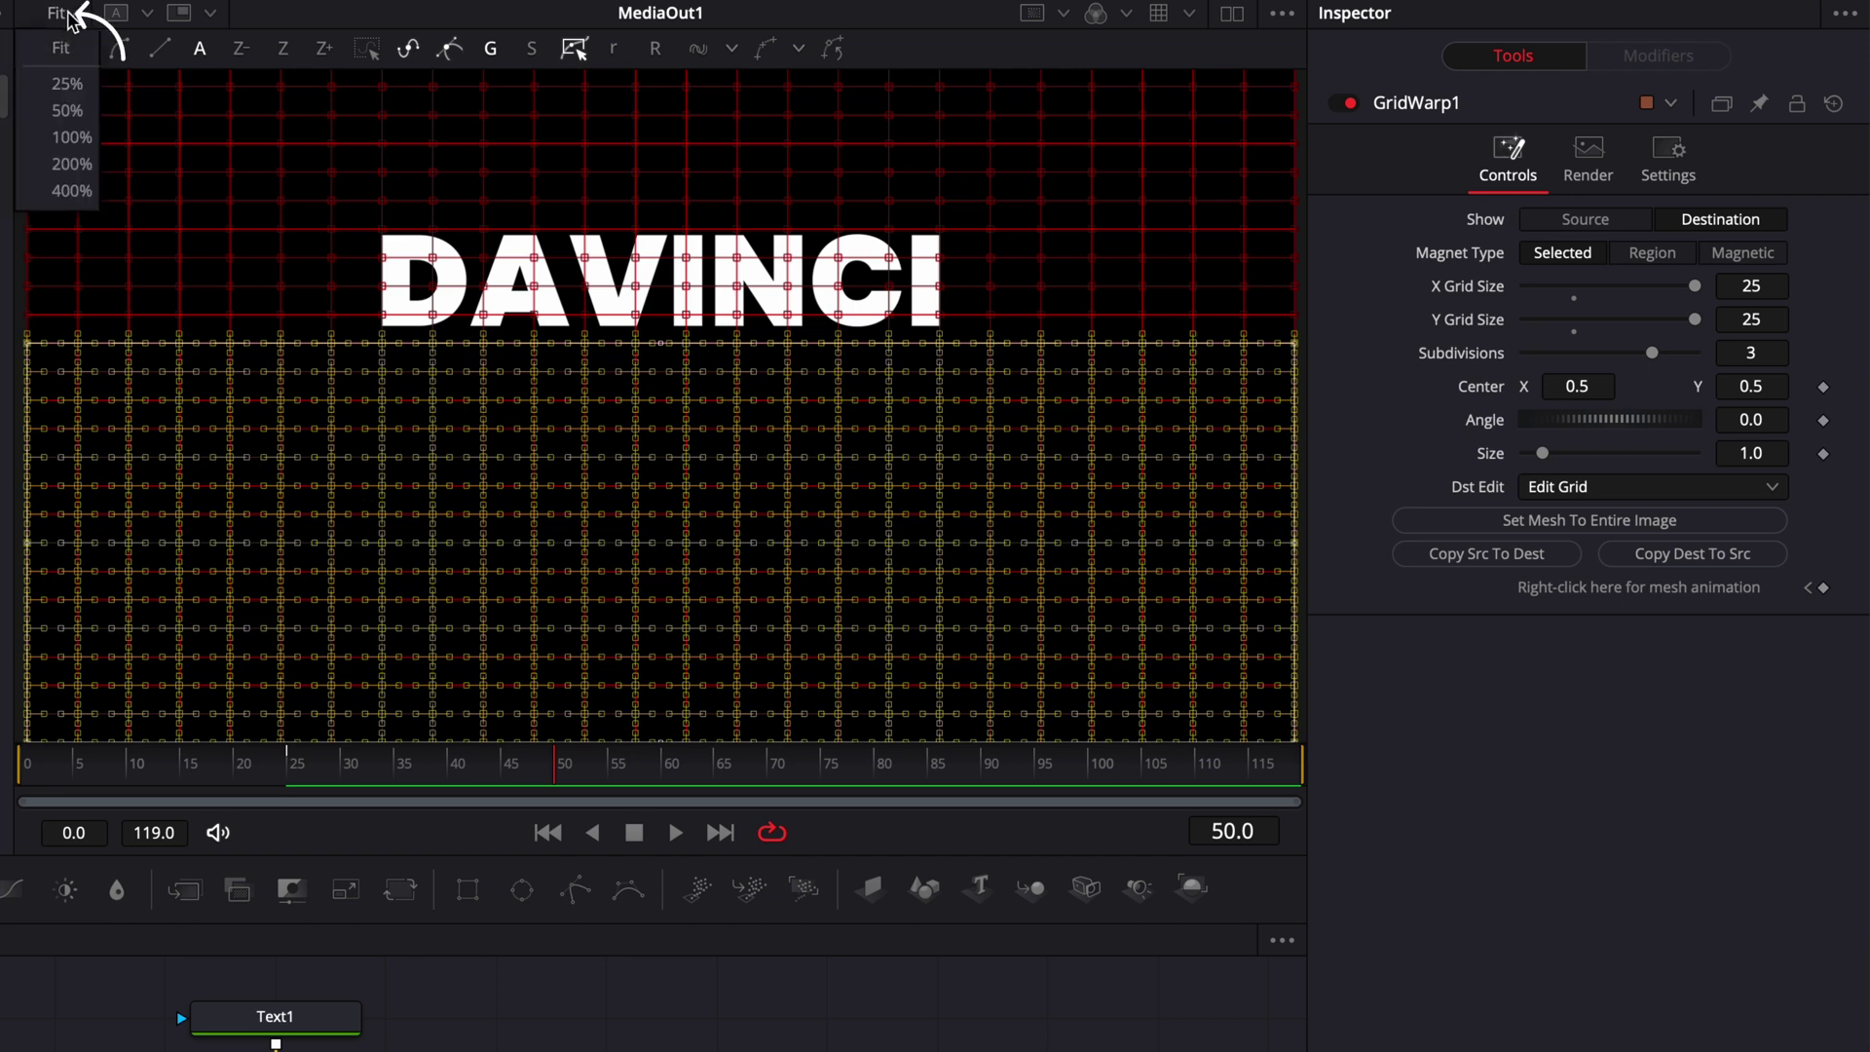
{"action": "left_click", "coordinate": [68, 86]}
{"action": "left_click_drag", "start_coordinate": [599, 372], "coordinate": [606, 711]}
{"action": "left_click", "coordinate": [58, 12]}
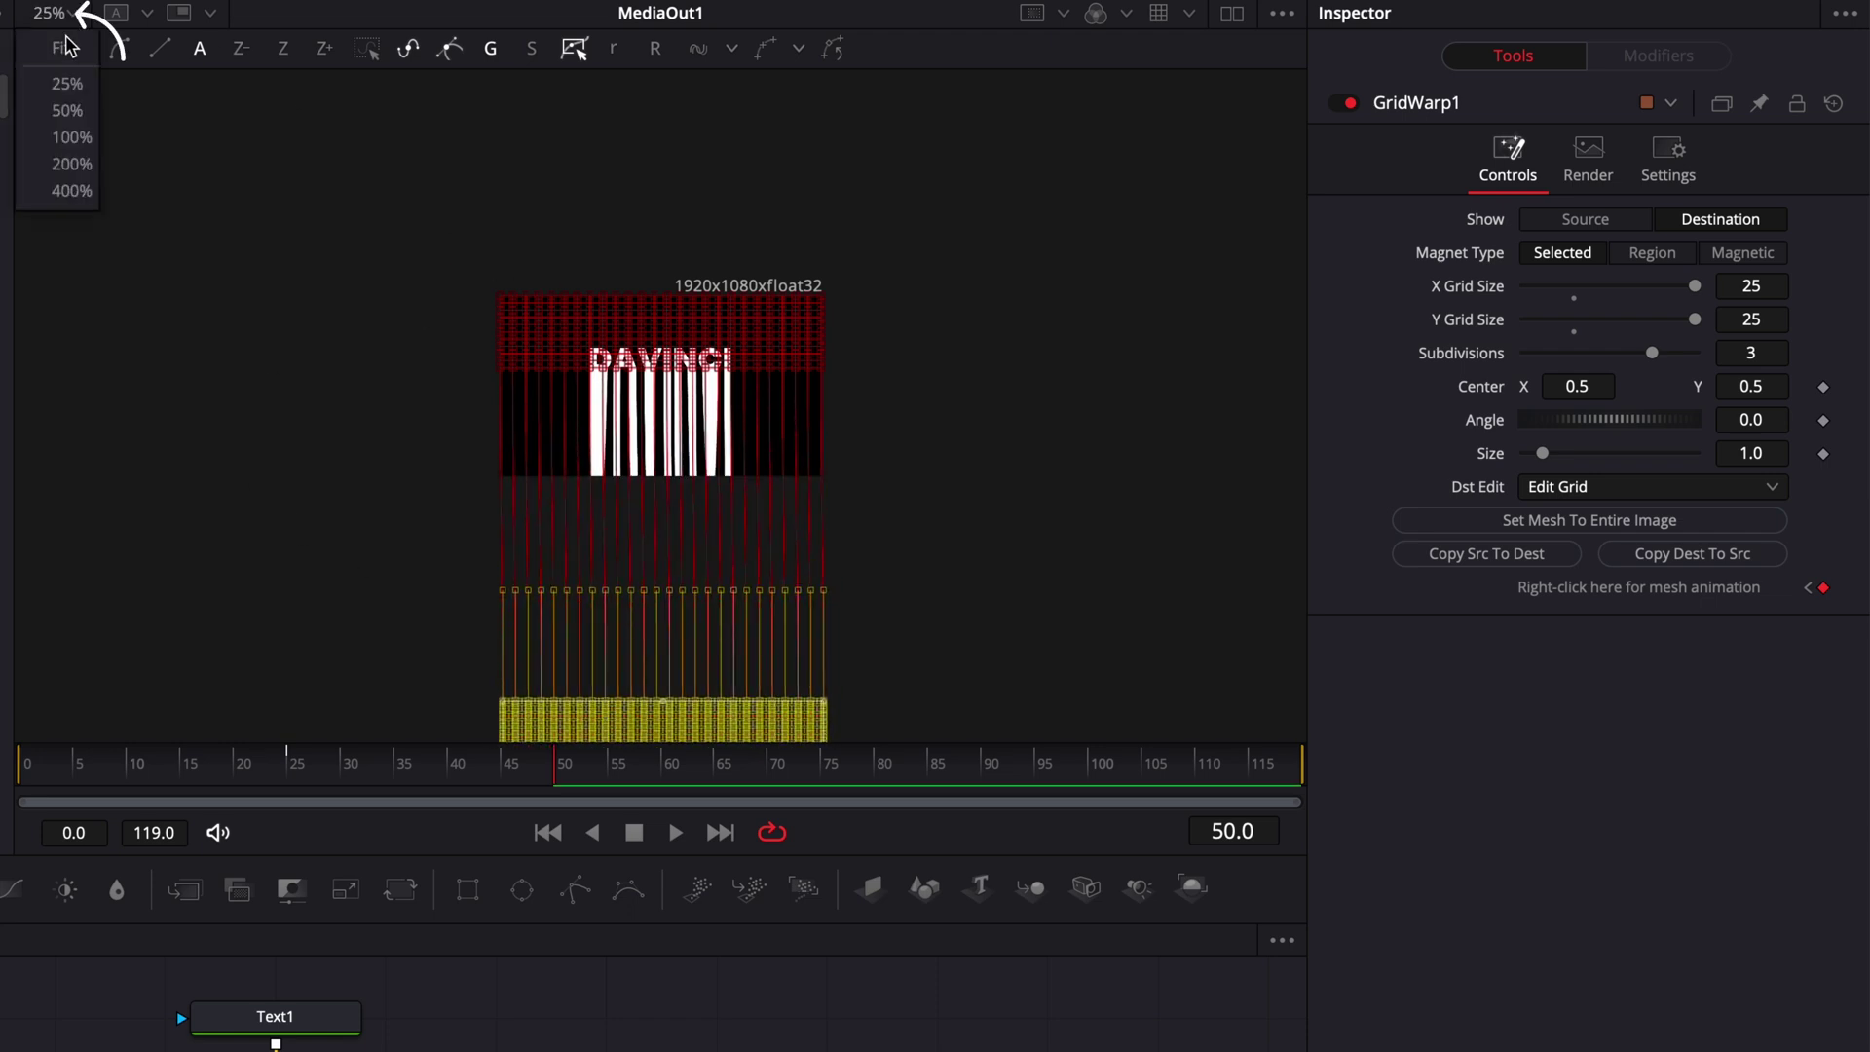
{"action": "left_click", "coordinate": [53, 45]}
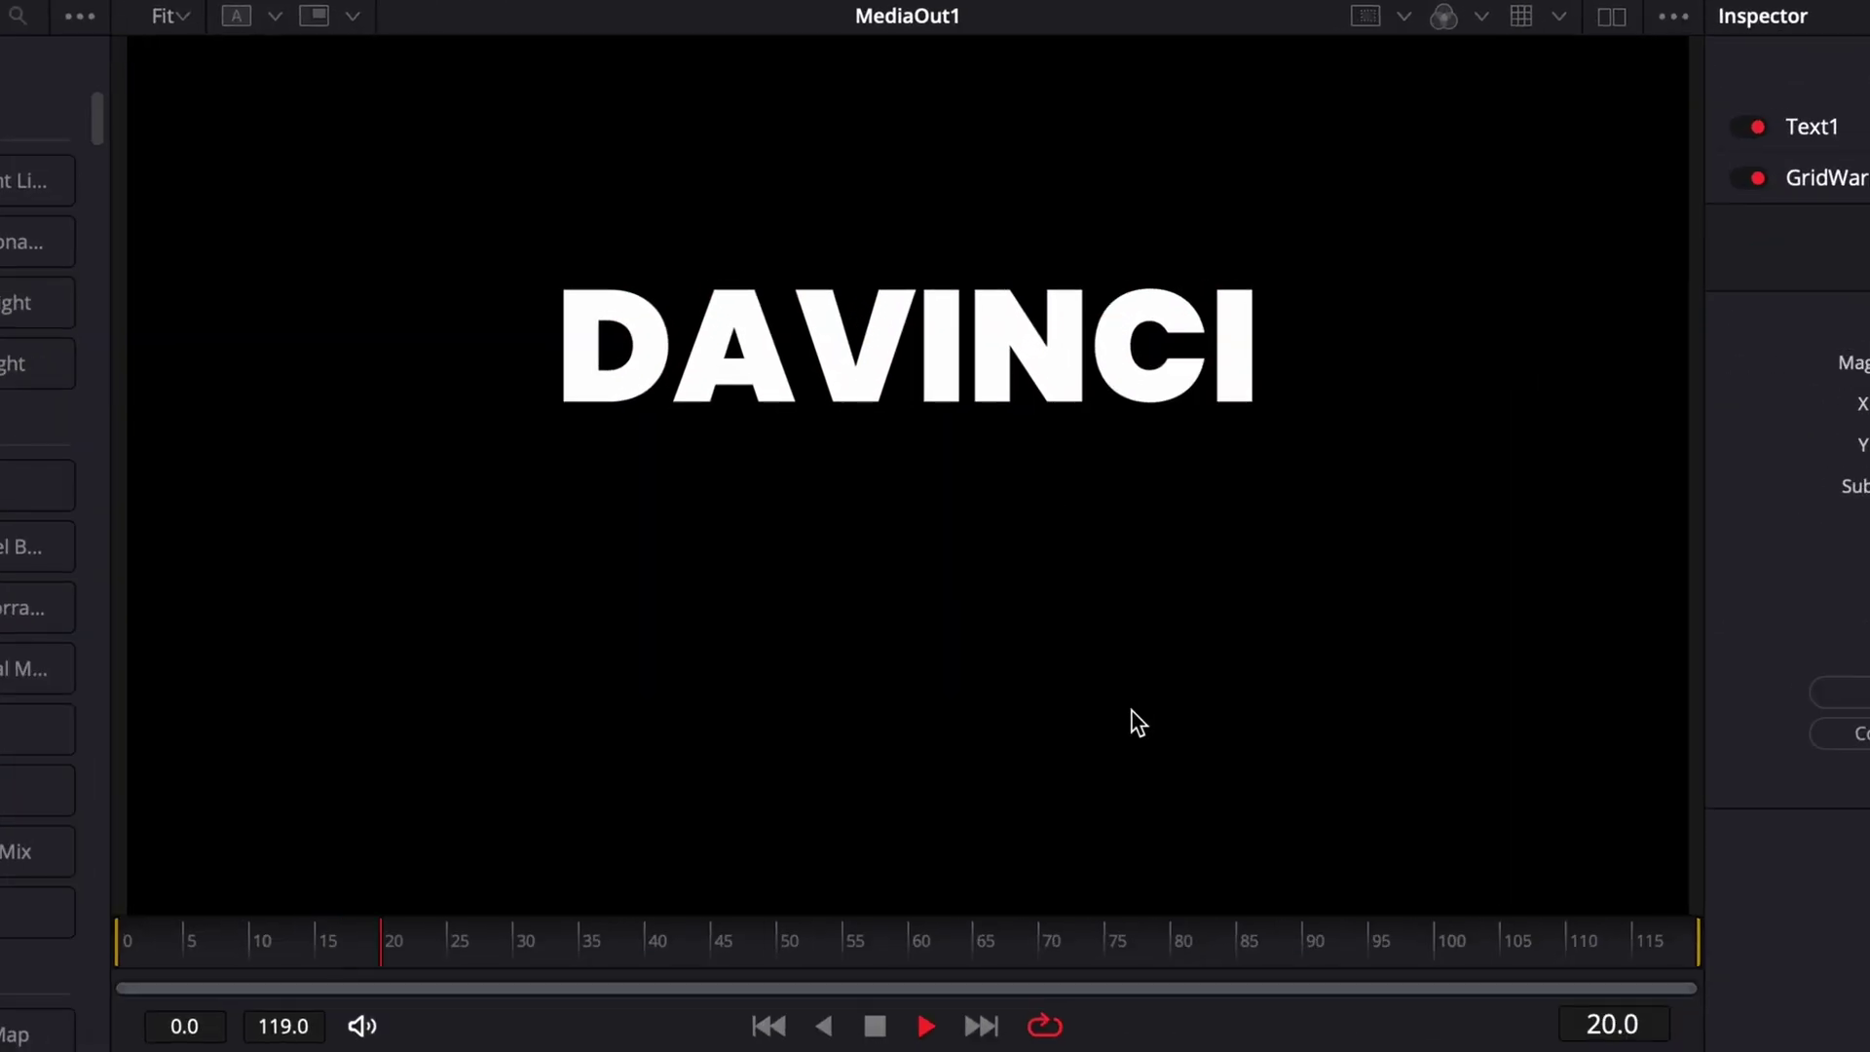
Stop the preview and make GridWarp1 the active node
{"action": "key", "text": "space"}
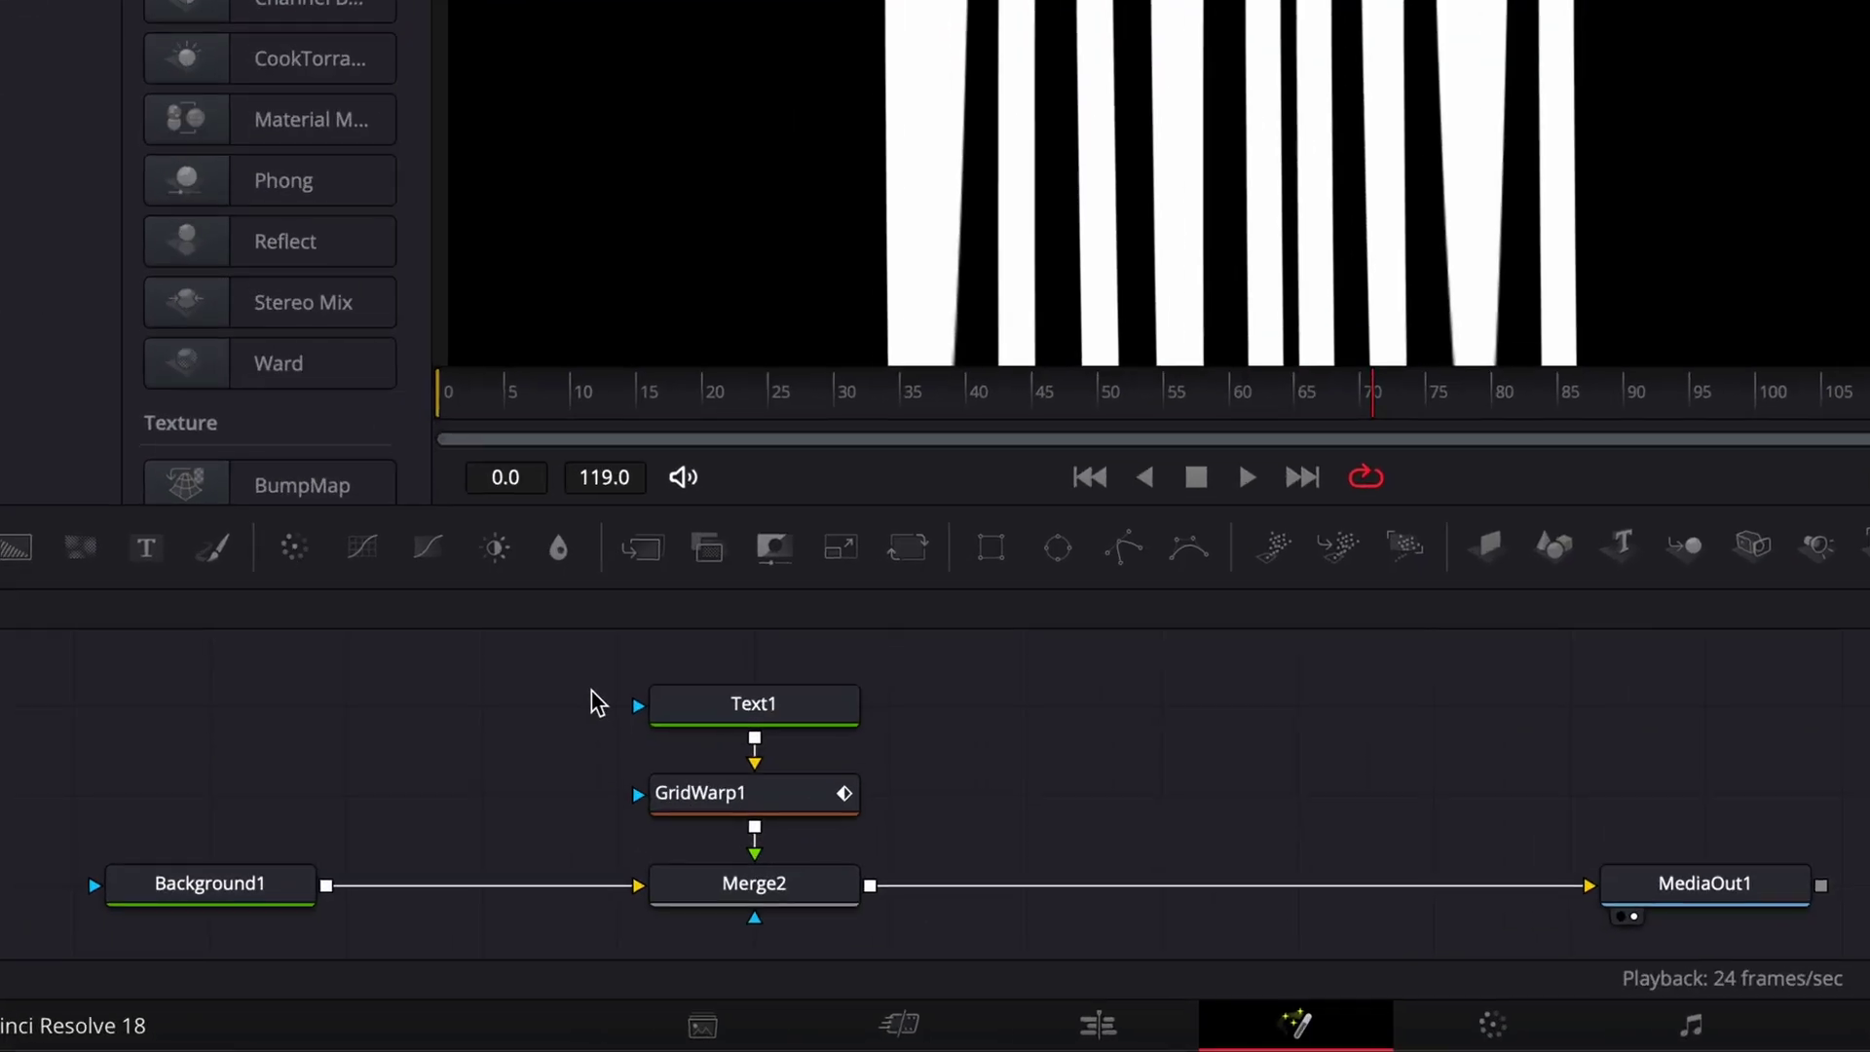
{"action": "left_click_drag", "start_coordinate": [473, 822], "coordinate": [668, 892]}
{"action": "left_click_drag", "start_coordinate": [888, 808], "coordinate": [816, 721]}
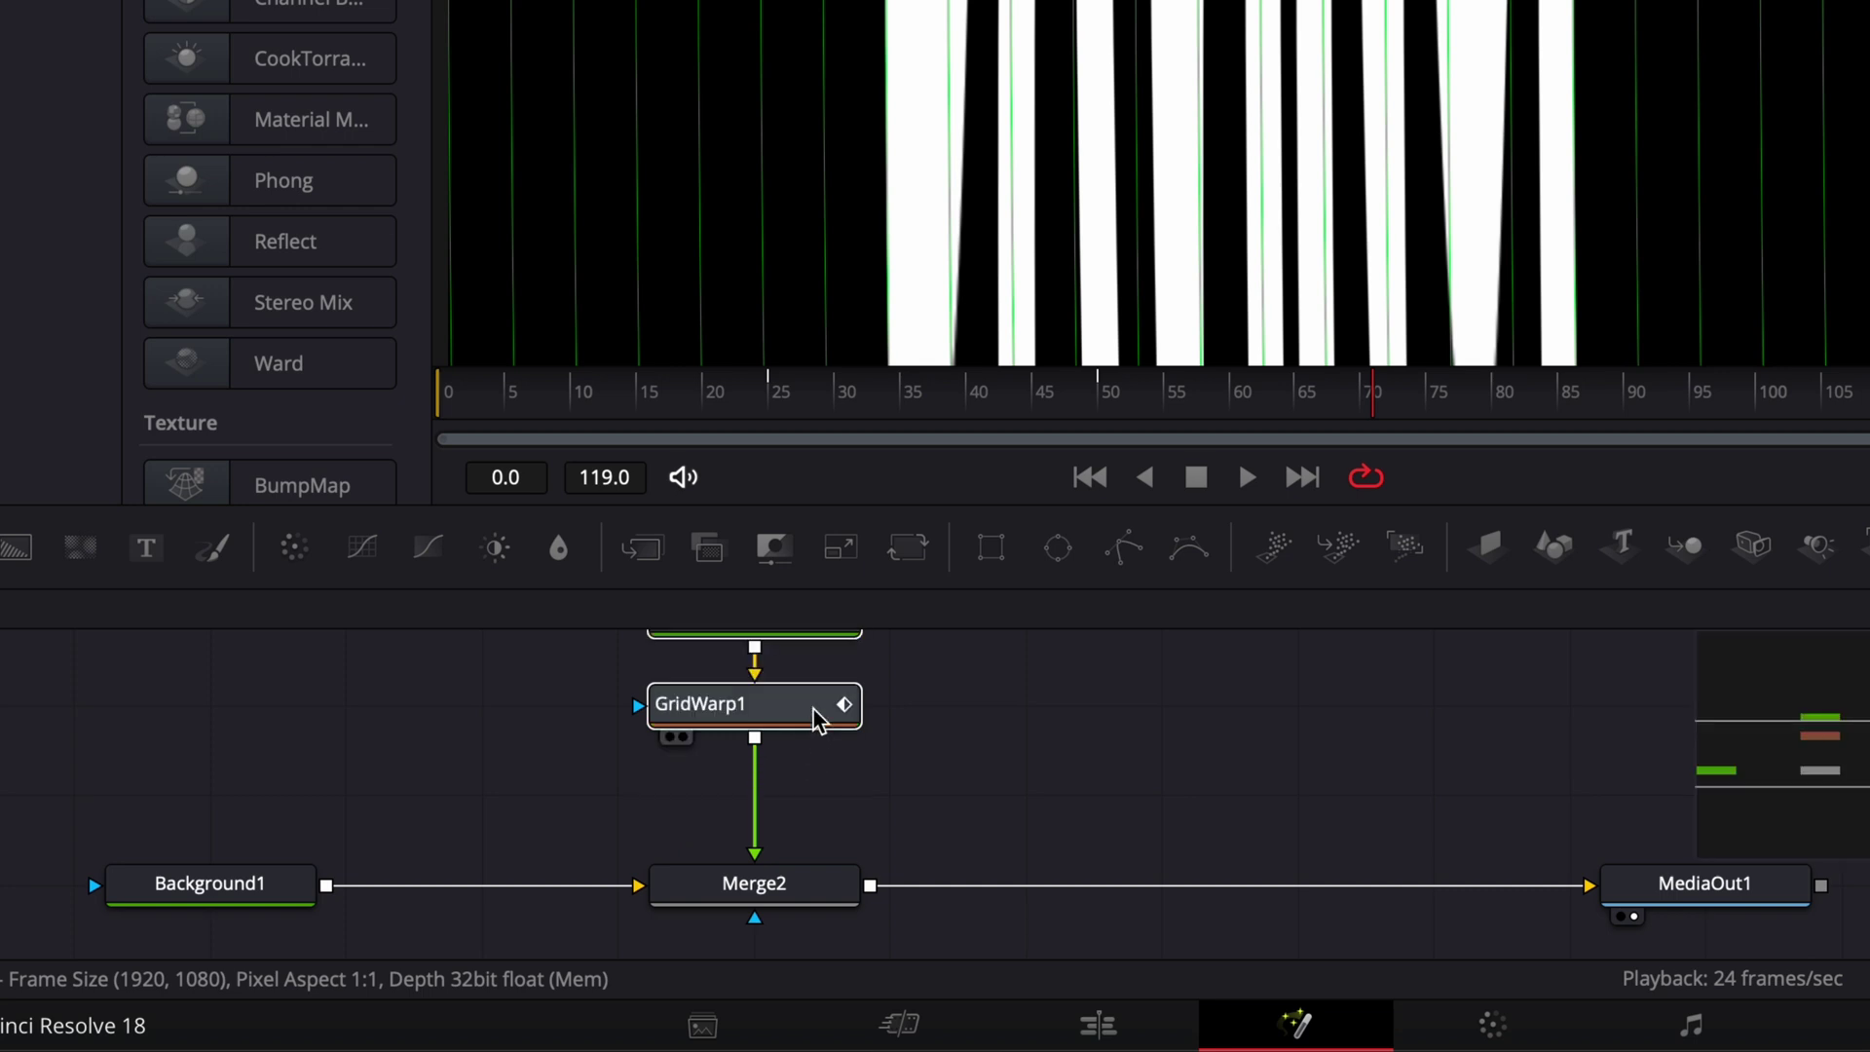
{"action": "left_click", "coordinate": [816, 720]}
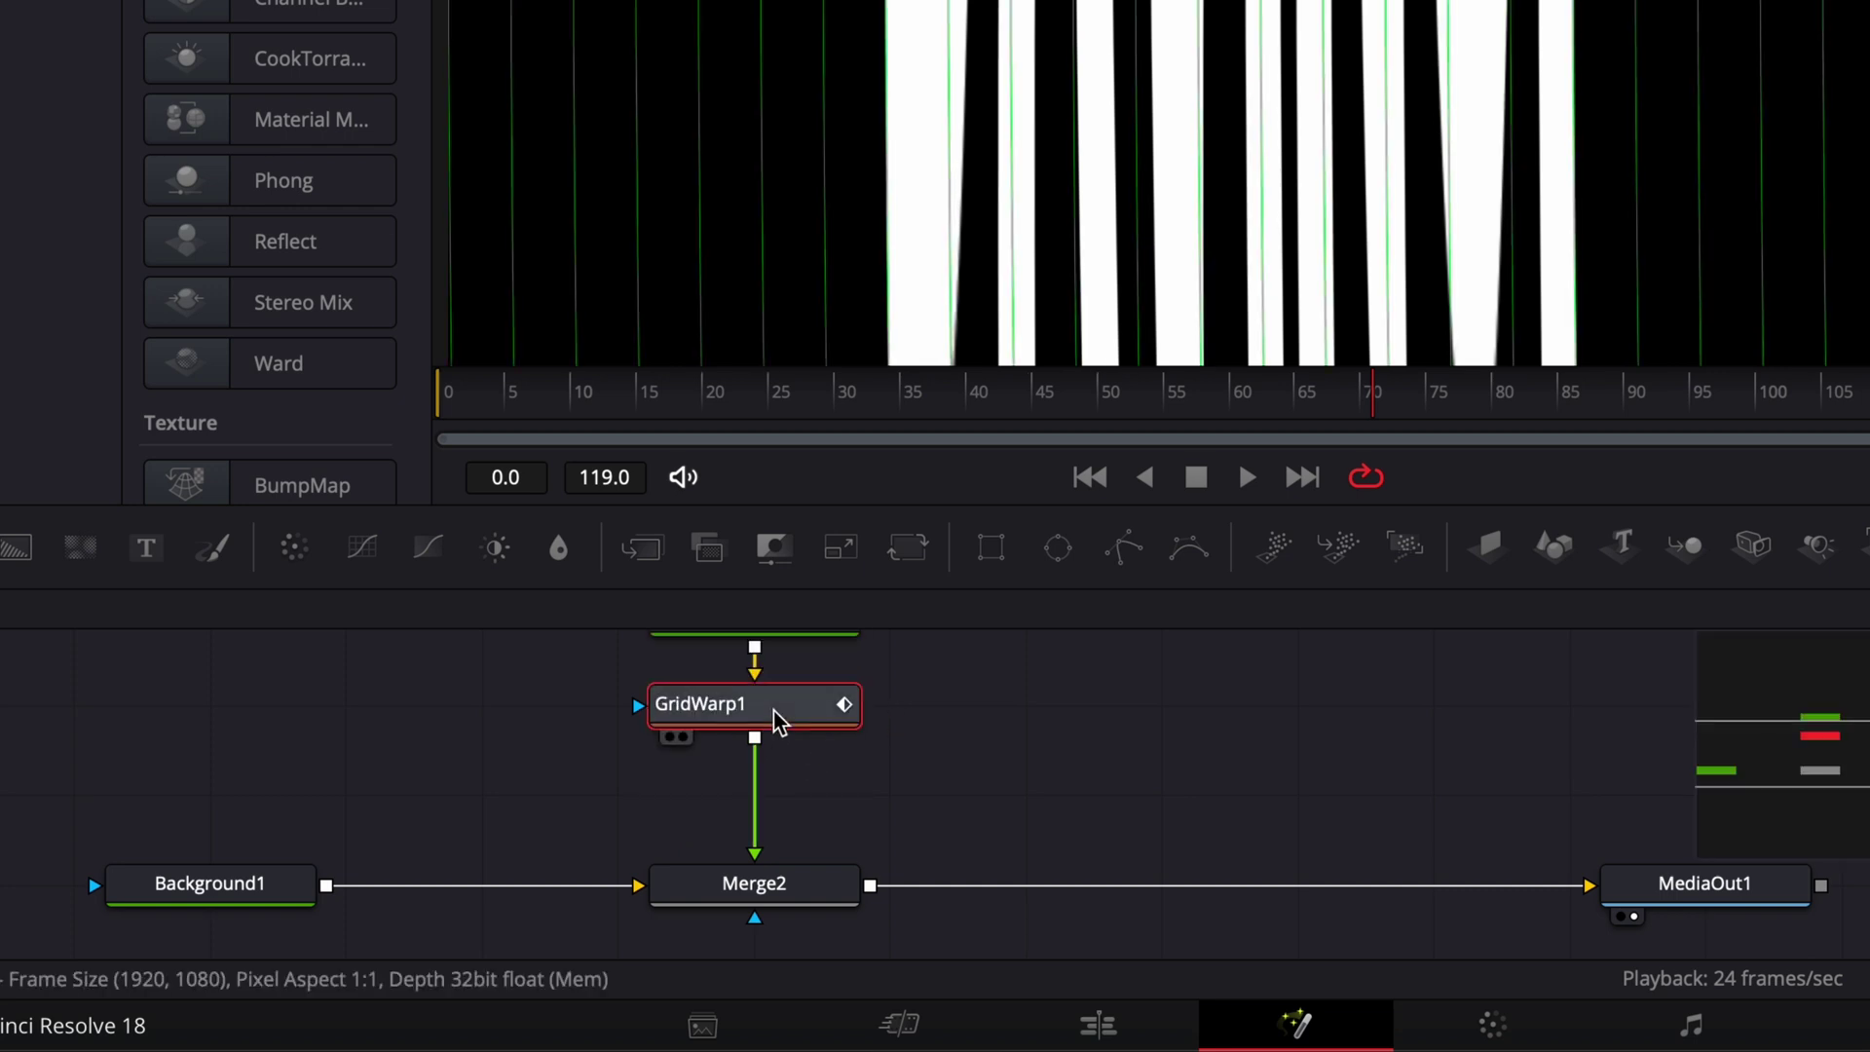
Insert a Waviness tool after GridWarp1
{"action": "key", "text": "shift+space"}
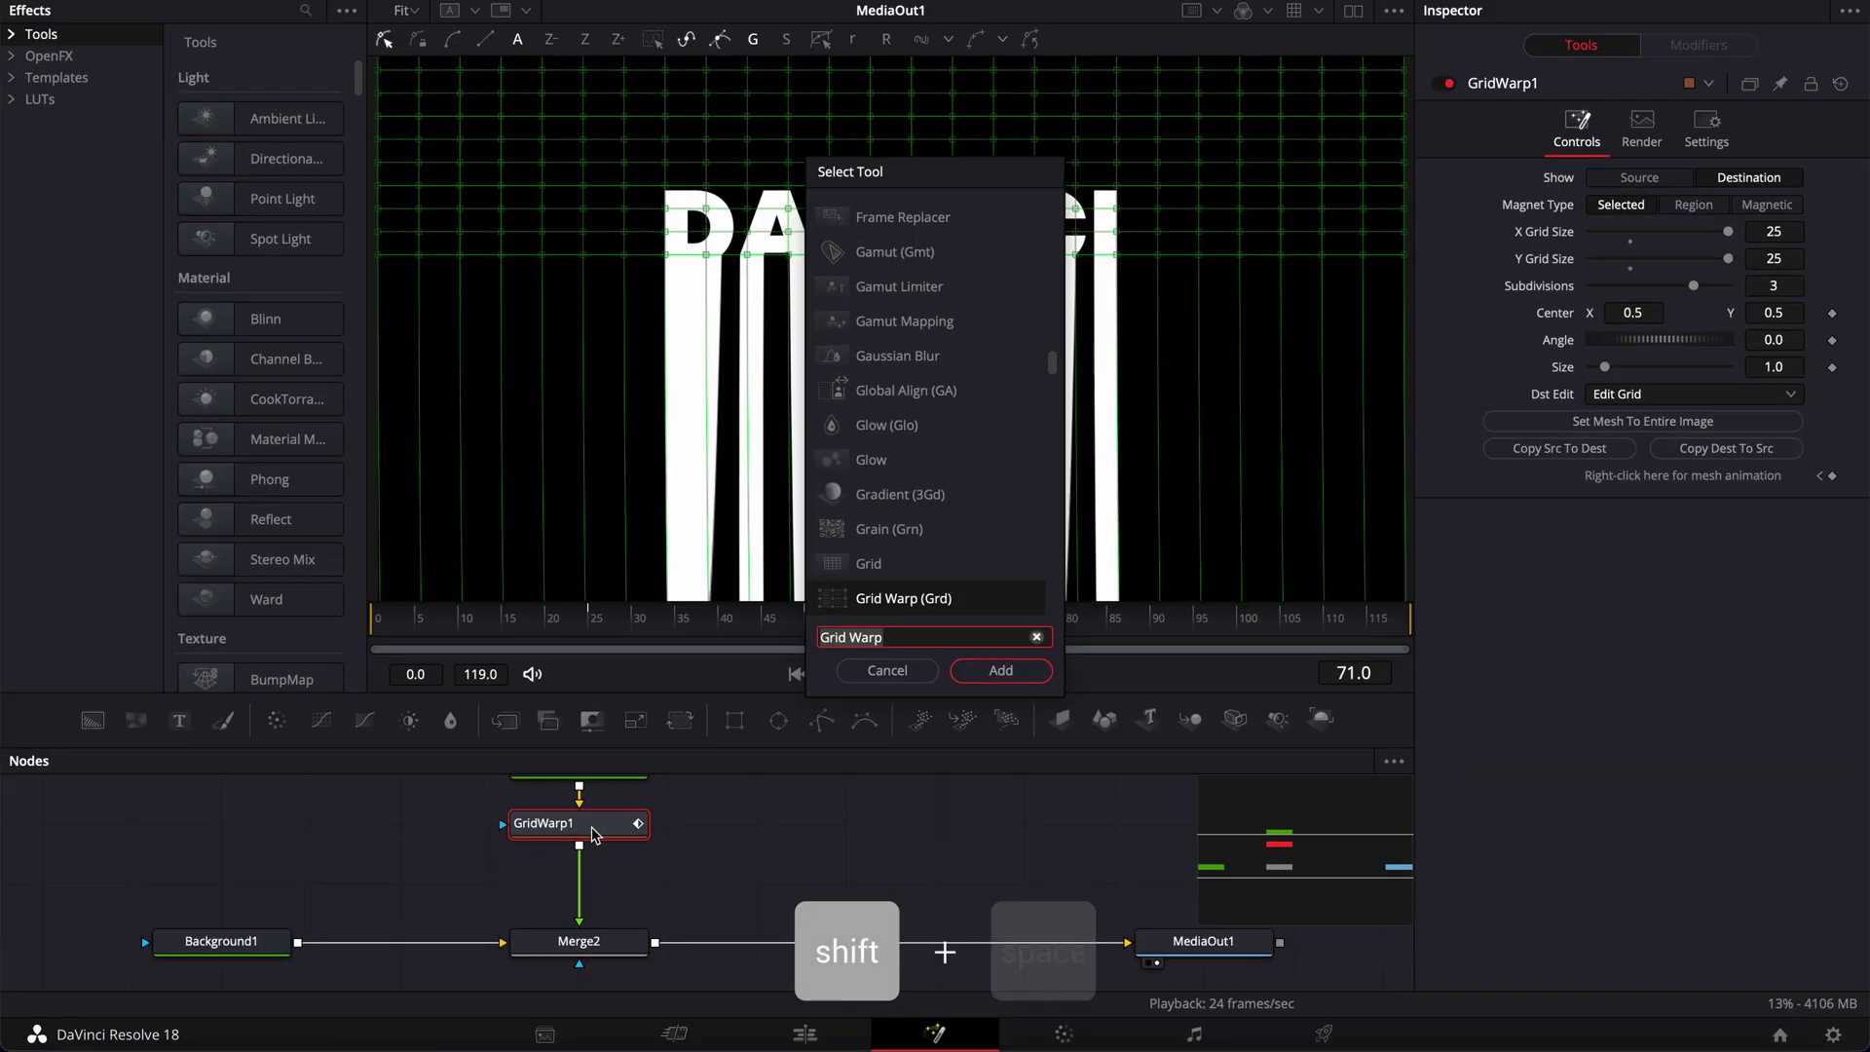
{"action": "type", "text": "wav"}
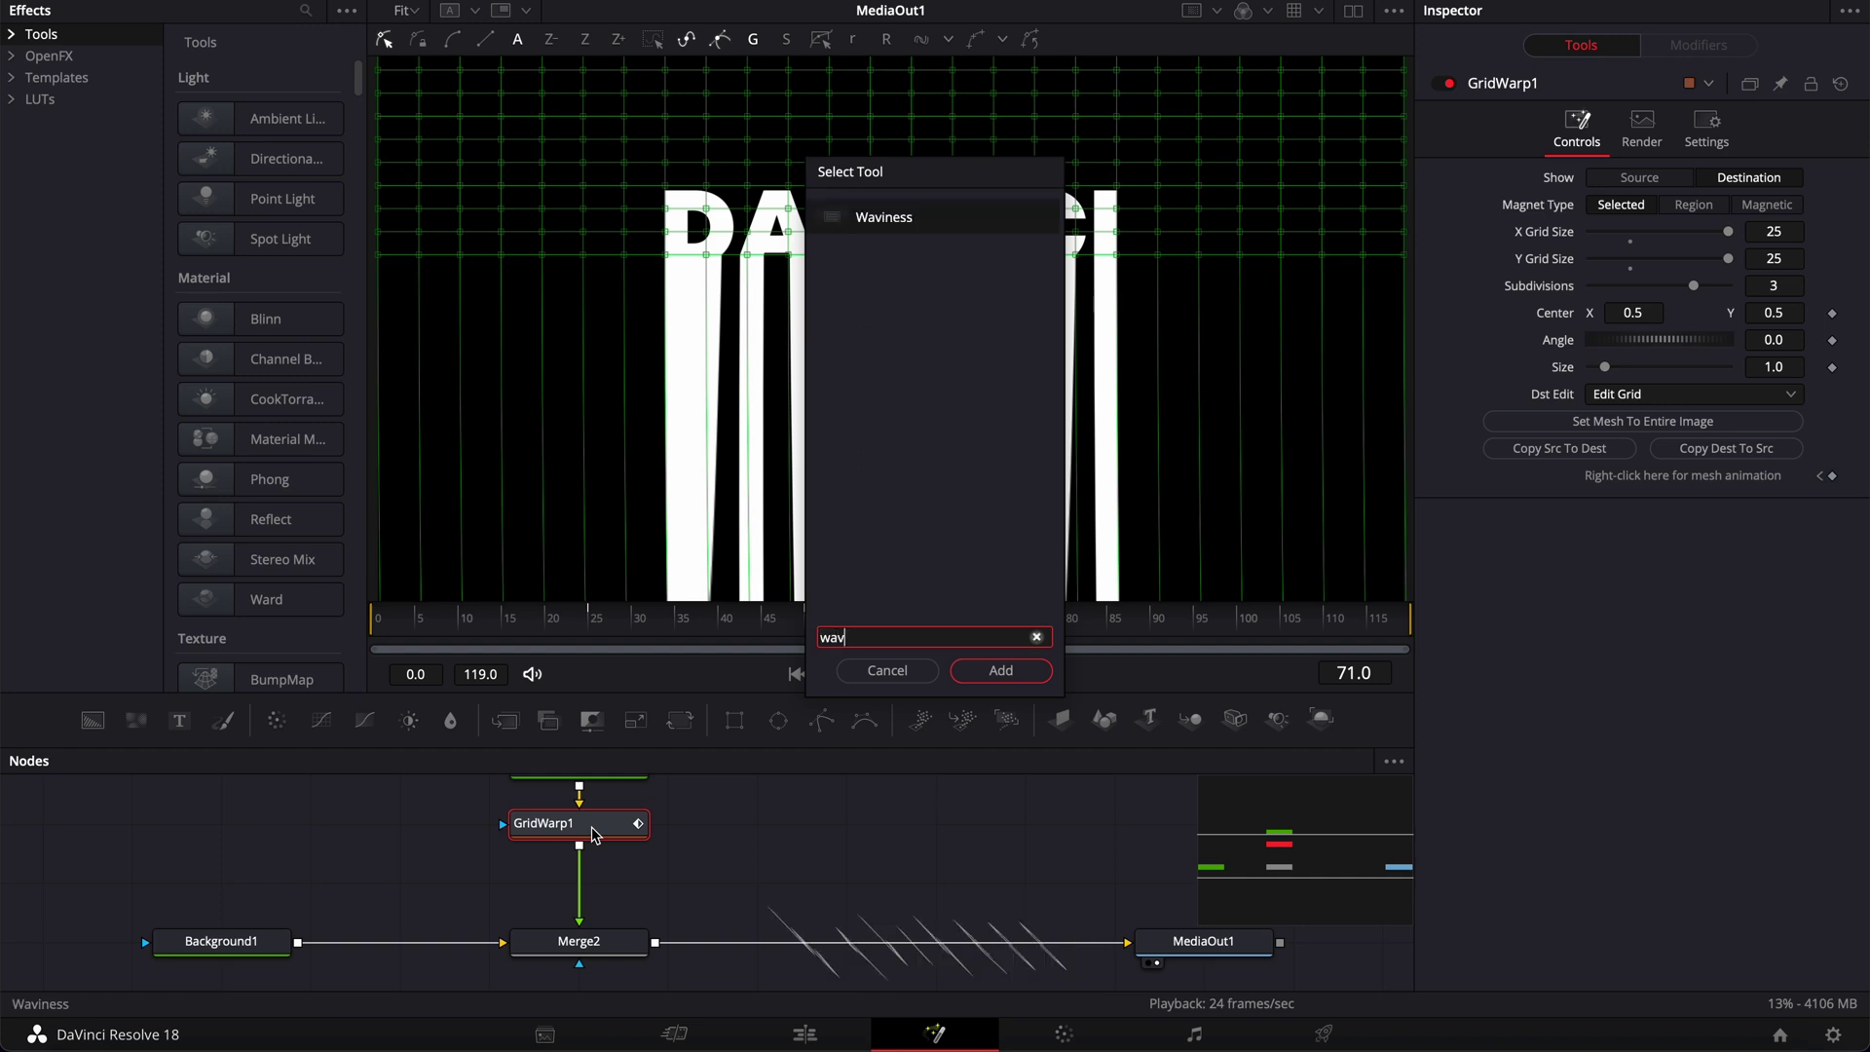
{"action": "key", "text": "Return"}
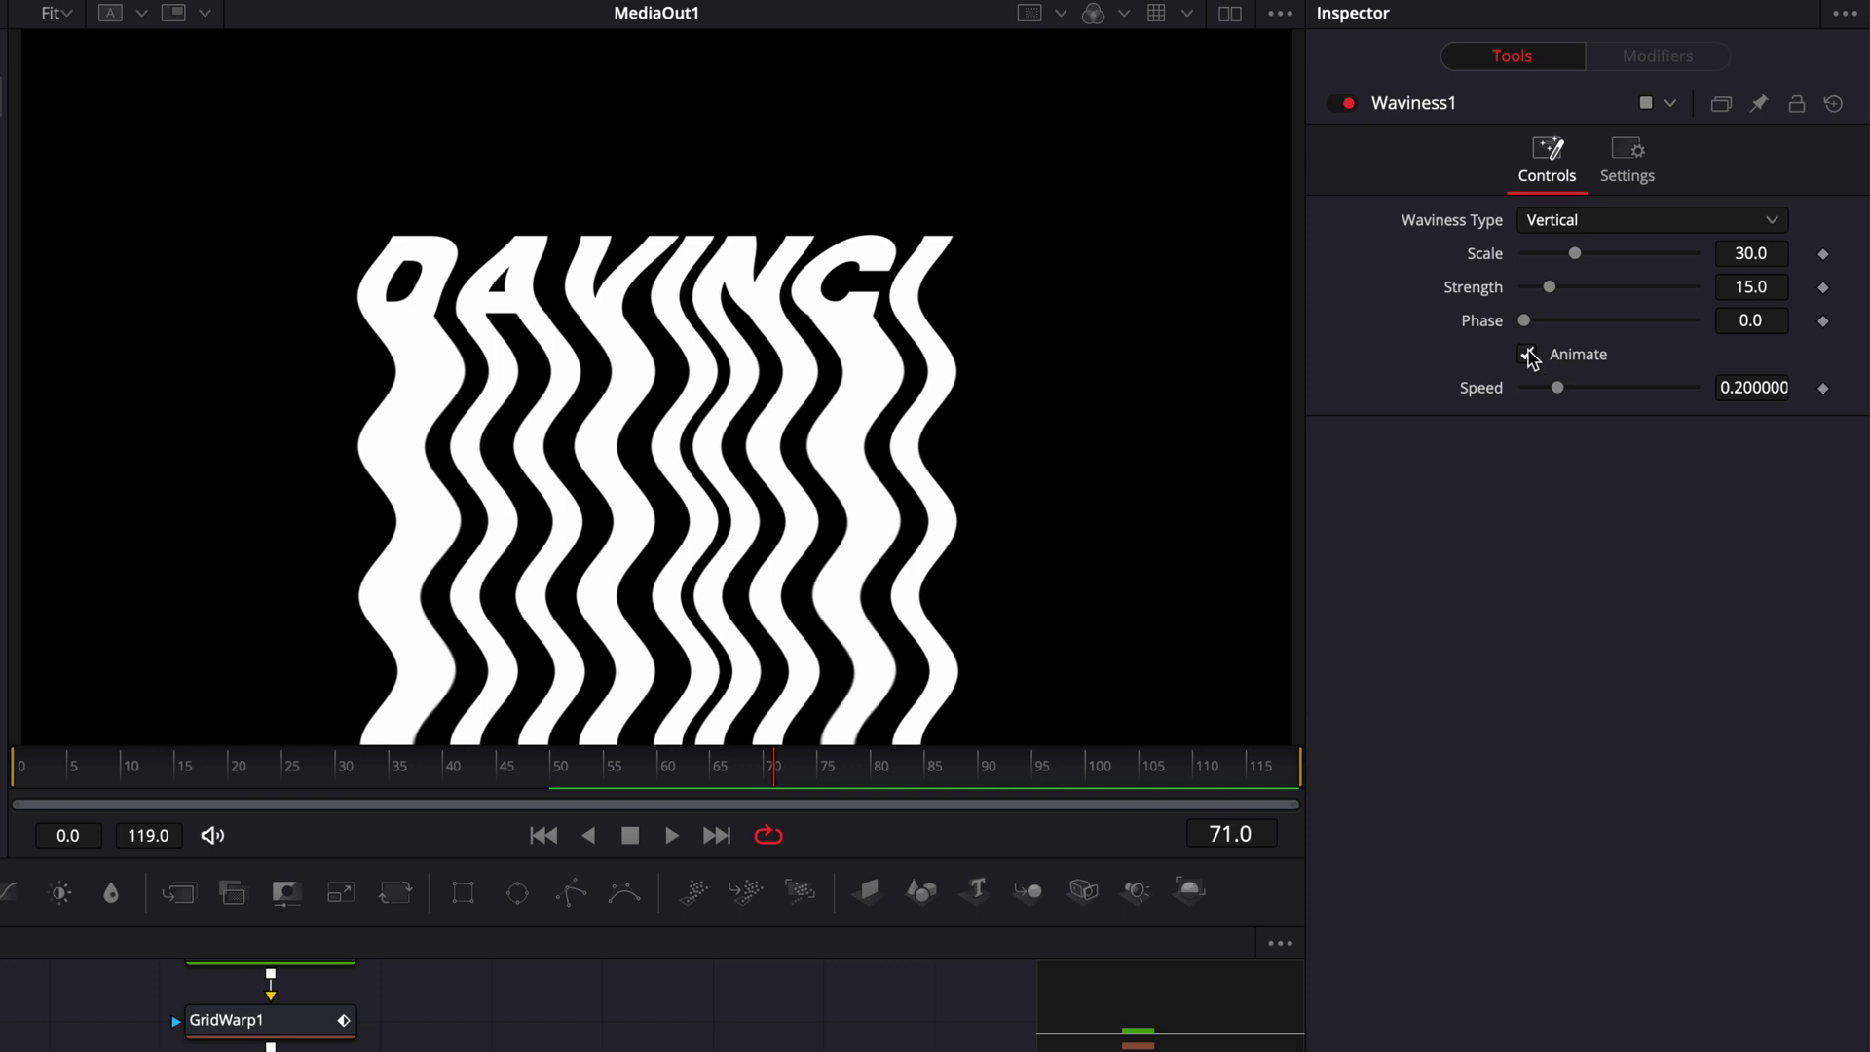
Turn off Animate, set Scale 22 and Strength 10, and keyframe Strength at frame 25
{"action": "left_click", "coordinate": [1528, 354]}
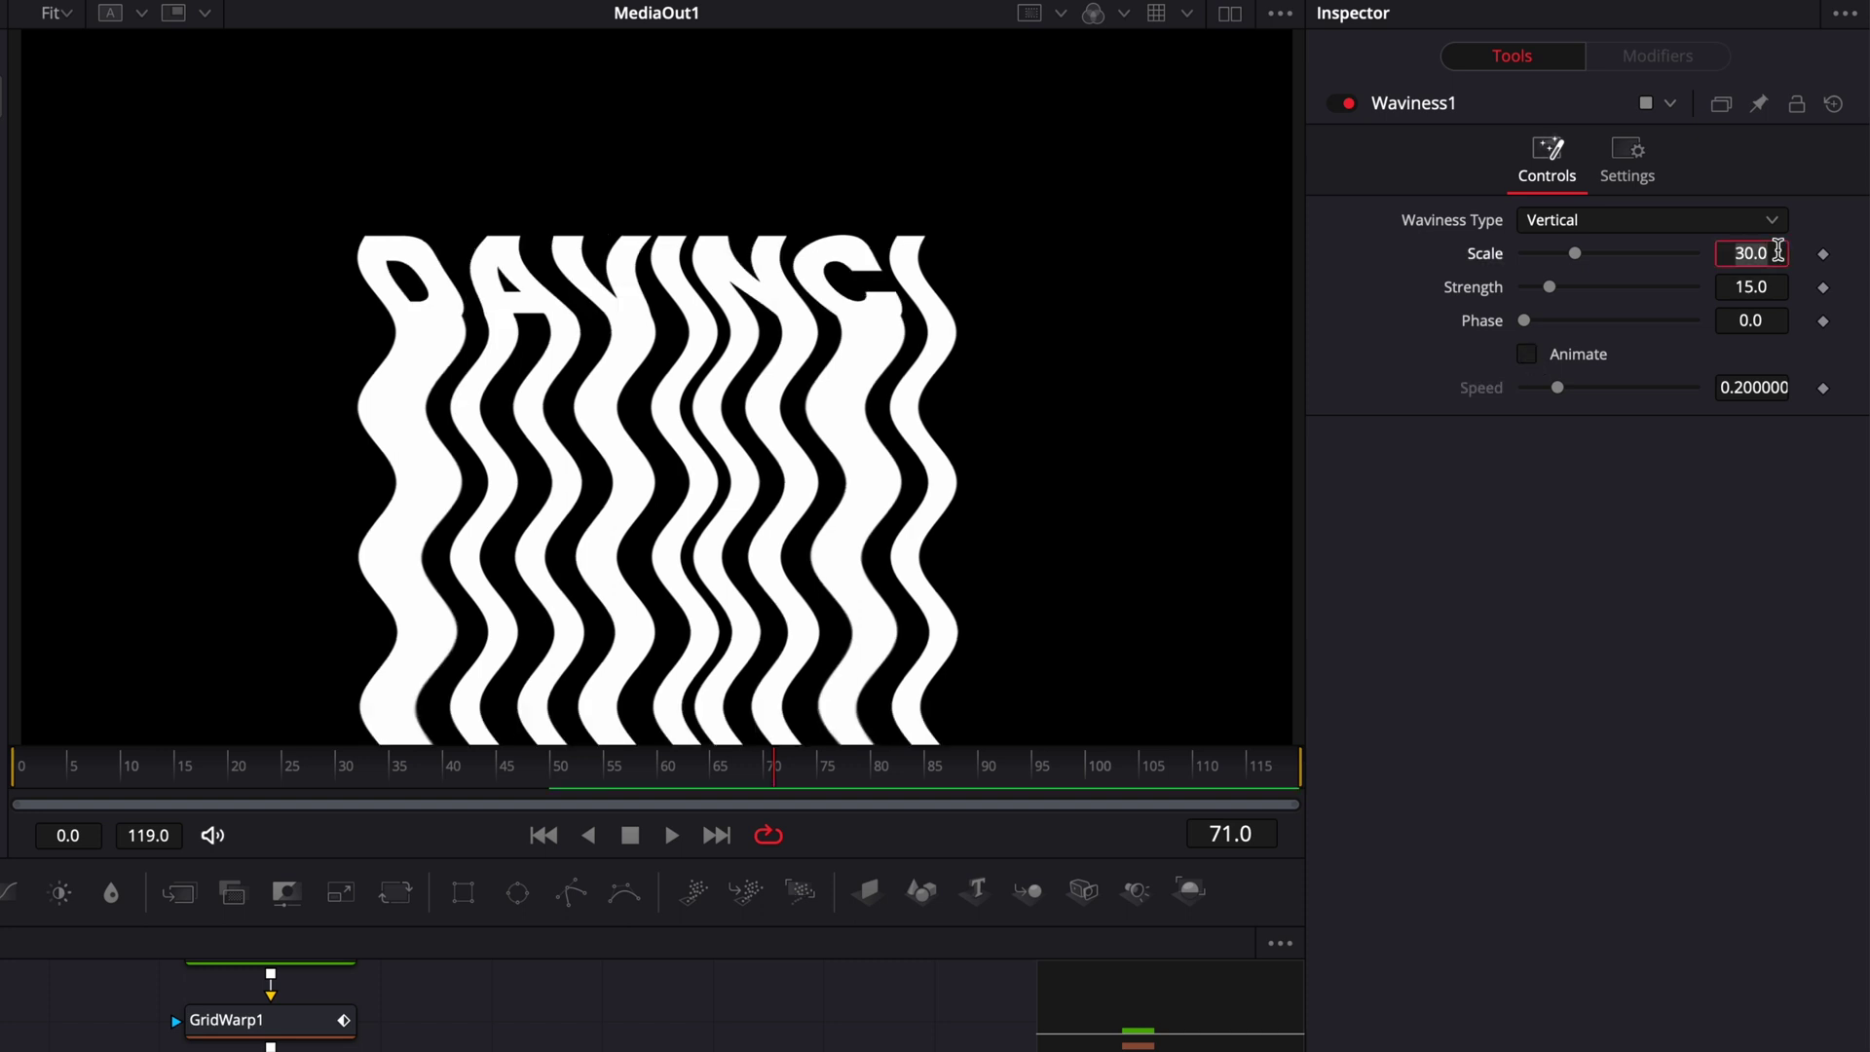
{"action": "key", "text": "Tab"}
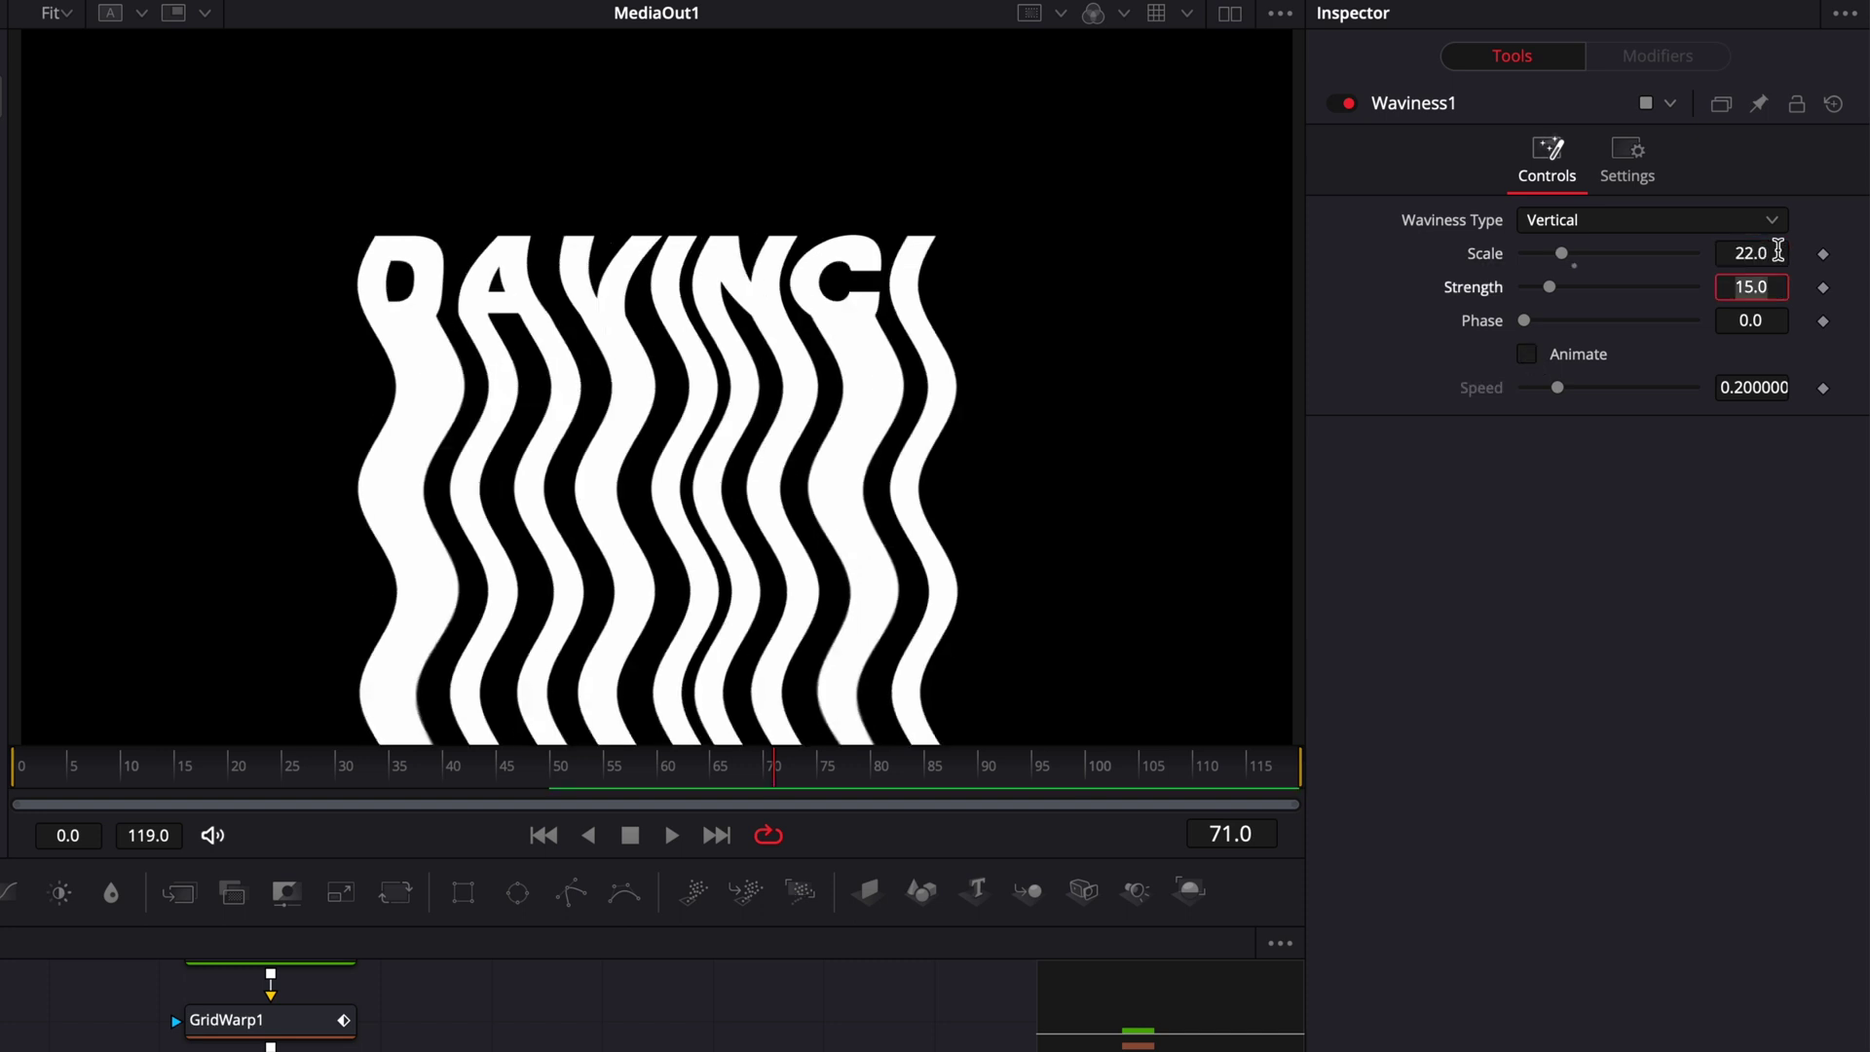
{"action": "type", "text": "10"}
{"action": "key", "text": "Tab"}
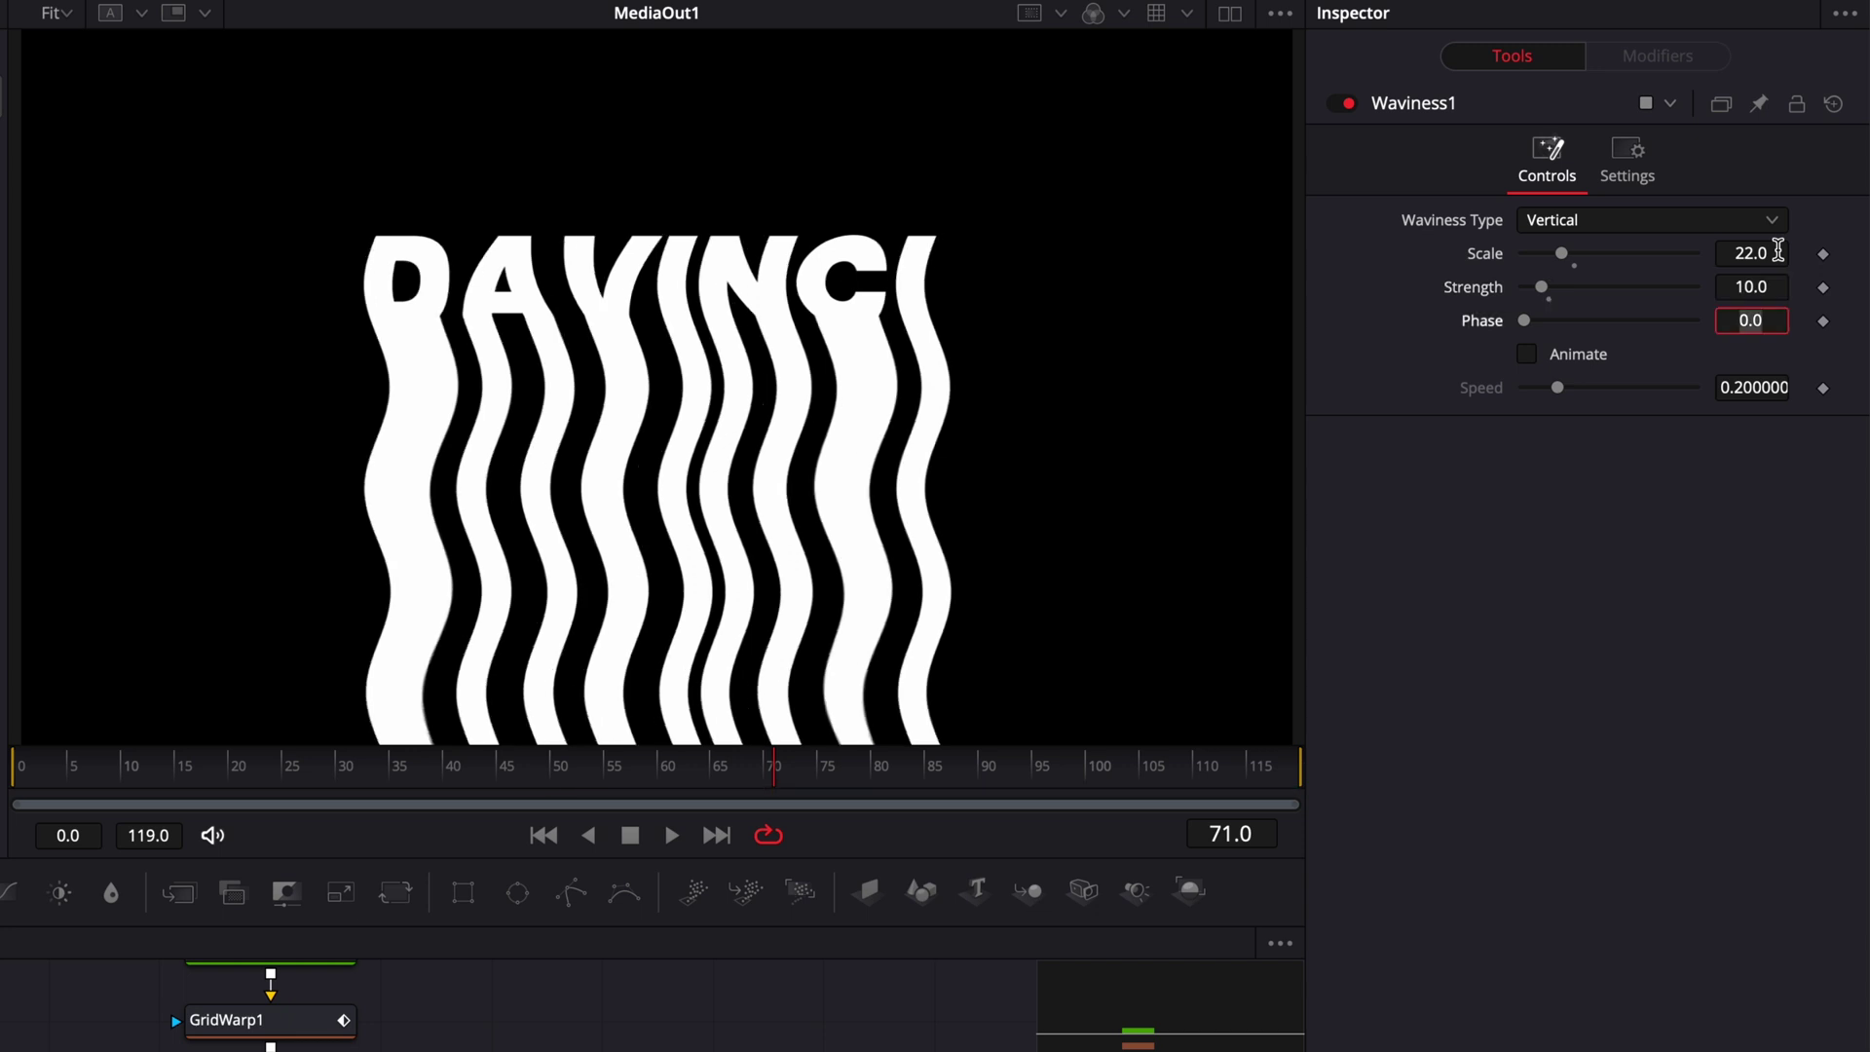
{"action": "left_click", "coordinate": [285, 776]}
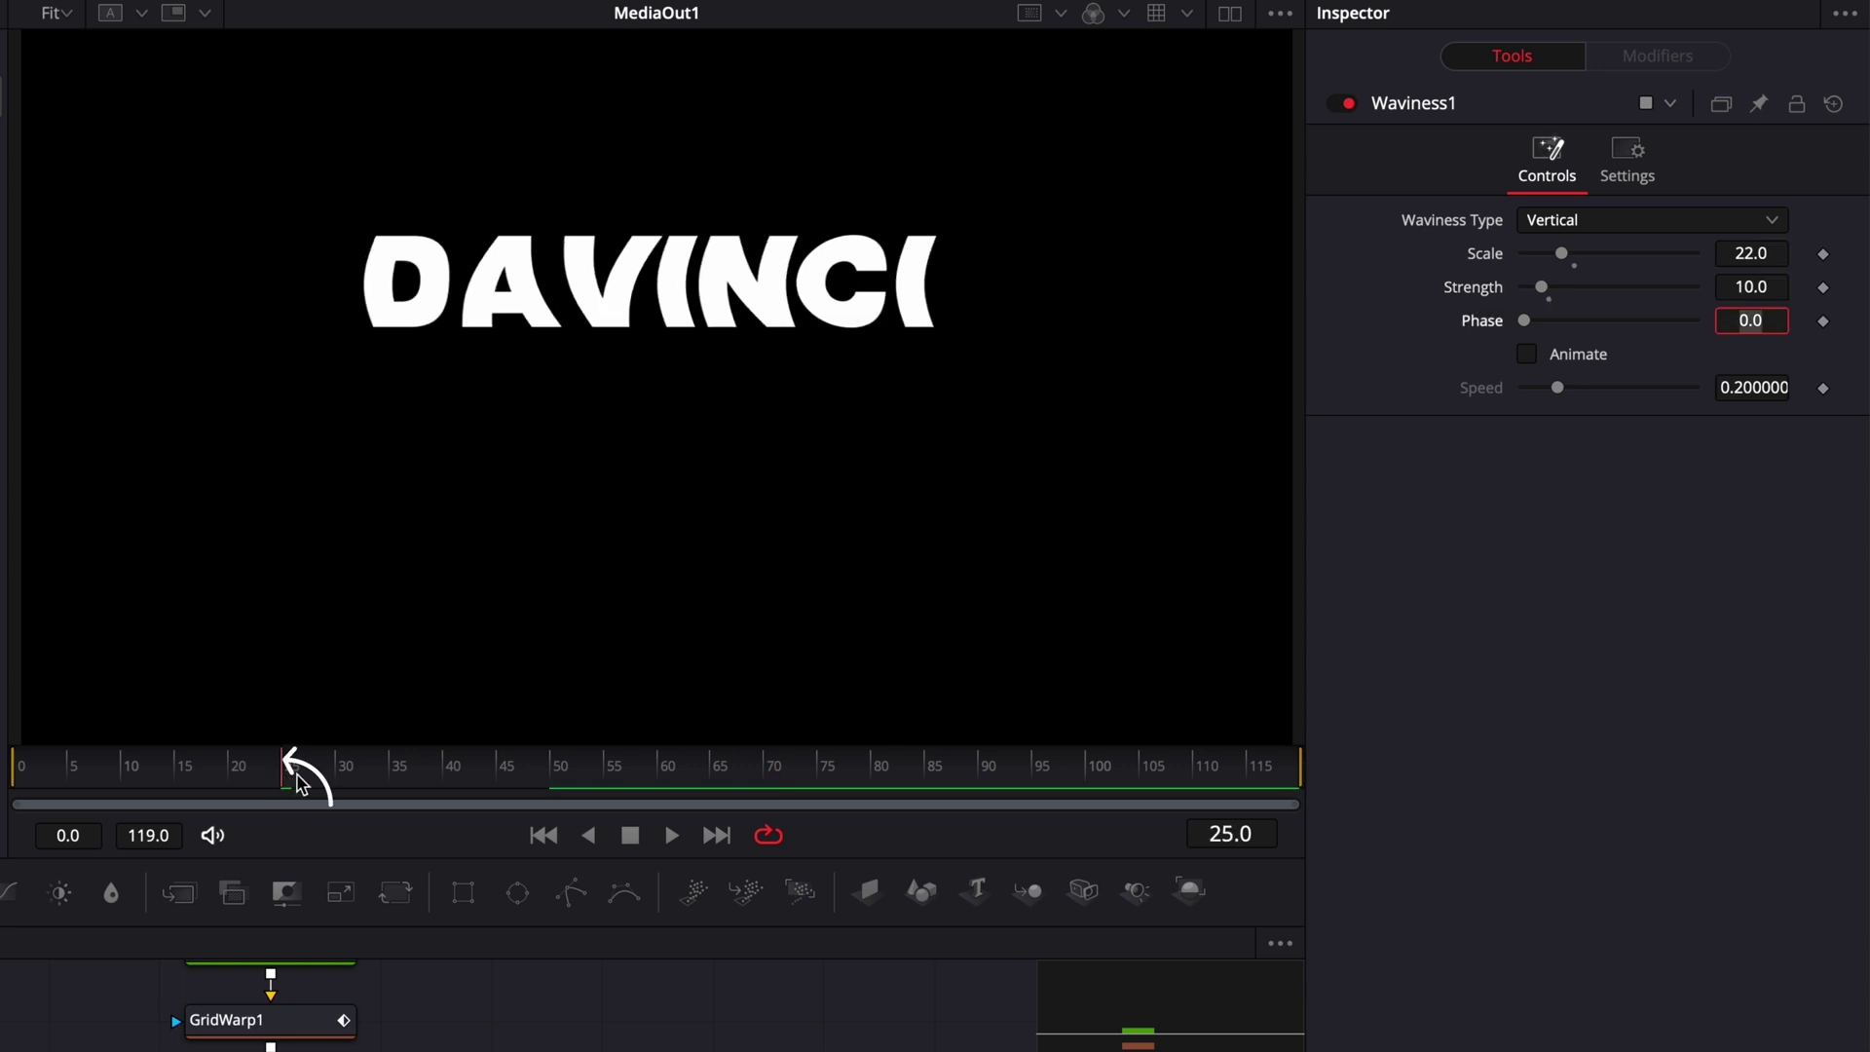
{"action": "left_click", "coordinate": [1823, 288]}
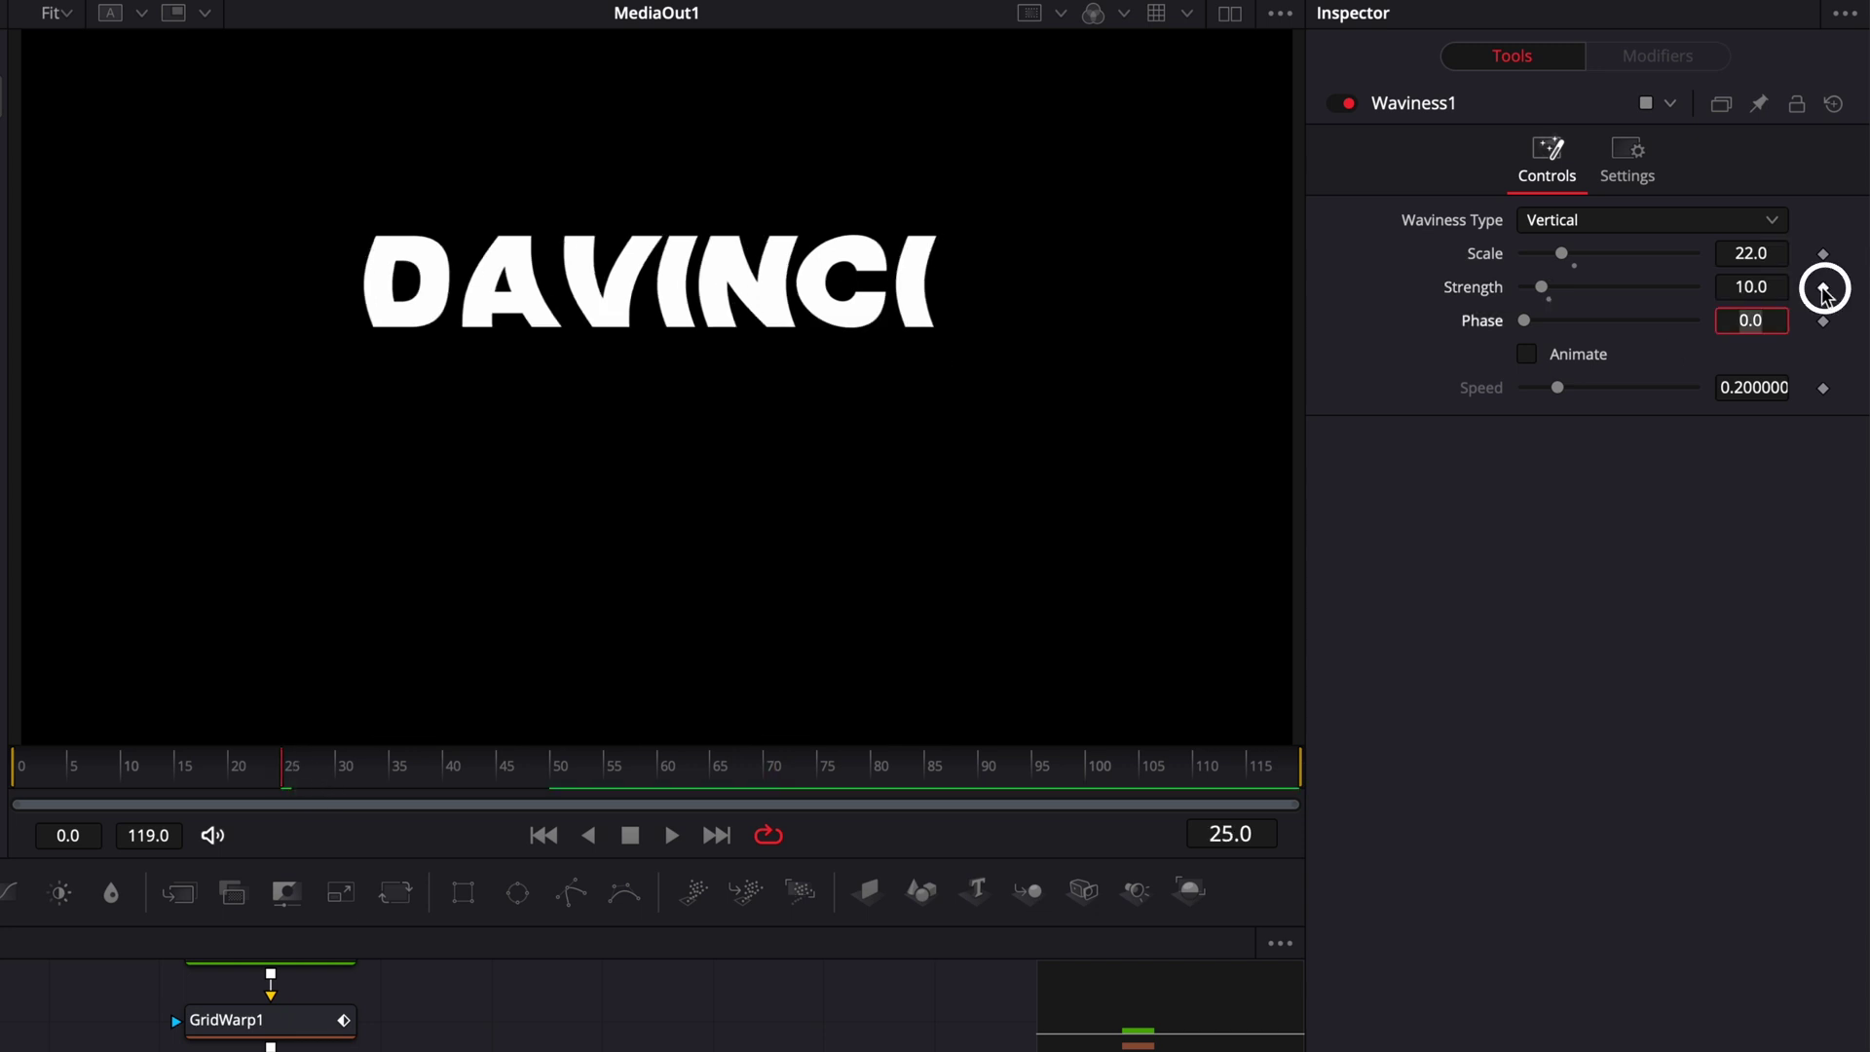
Keyframe Strength 0 at frame 0, and Phase 0 at frame 25 and 0.16 at frame 50
{"action": "left_click", "coordinate": [20, 789]}
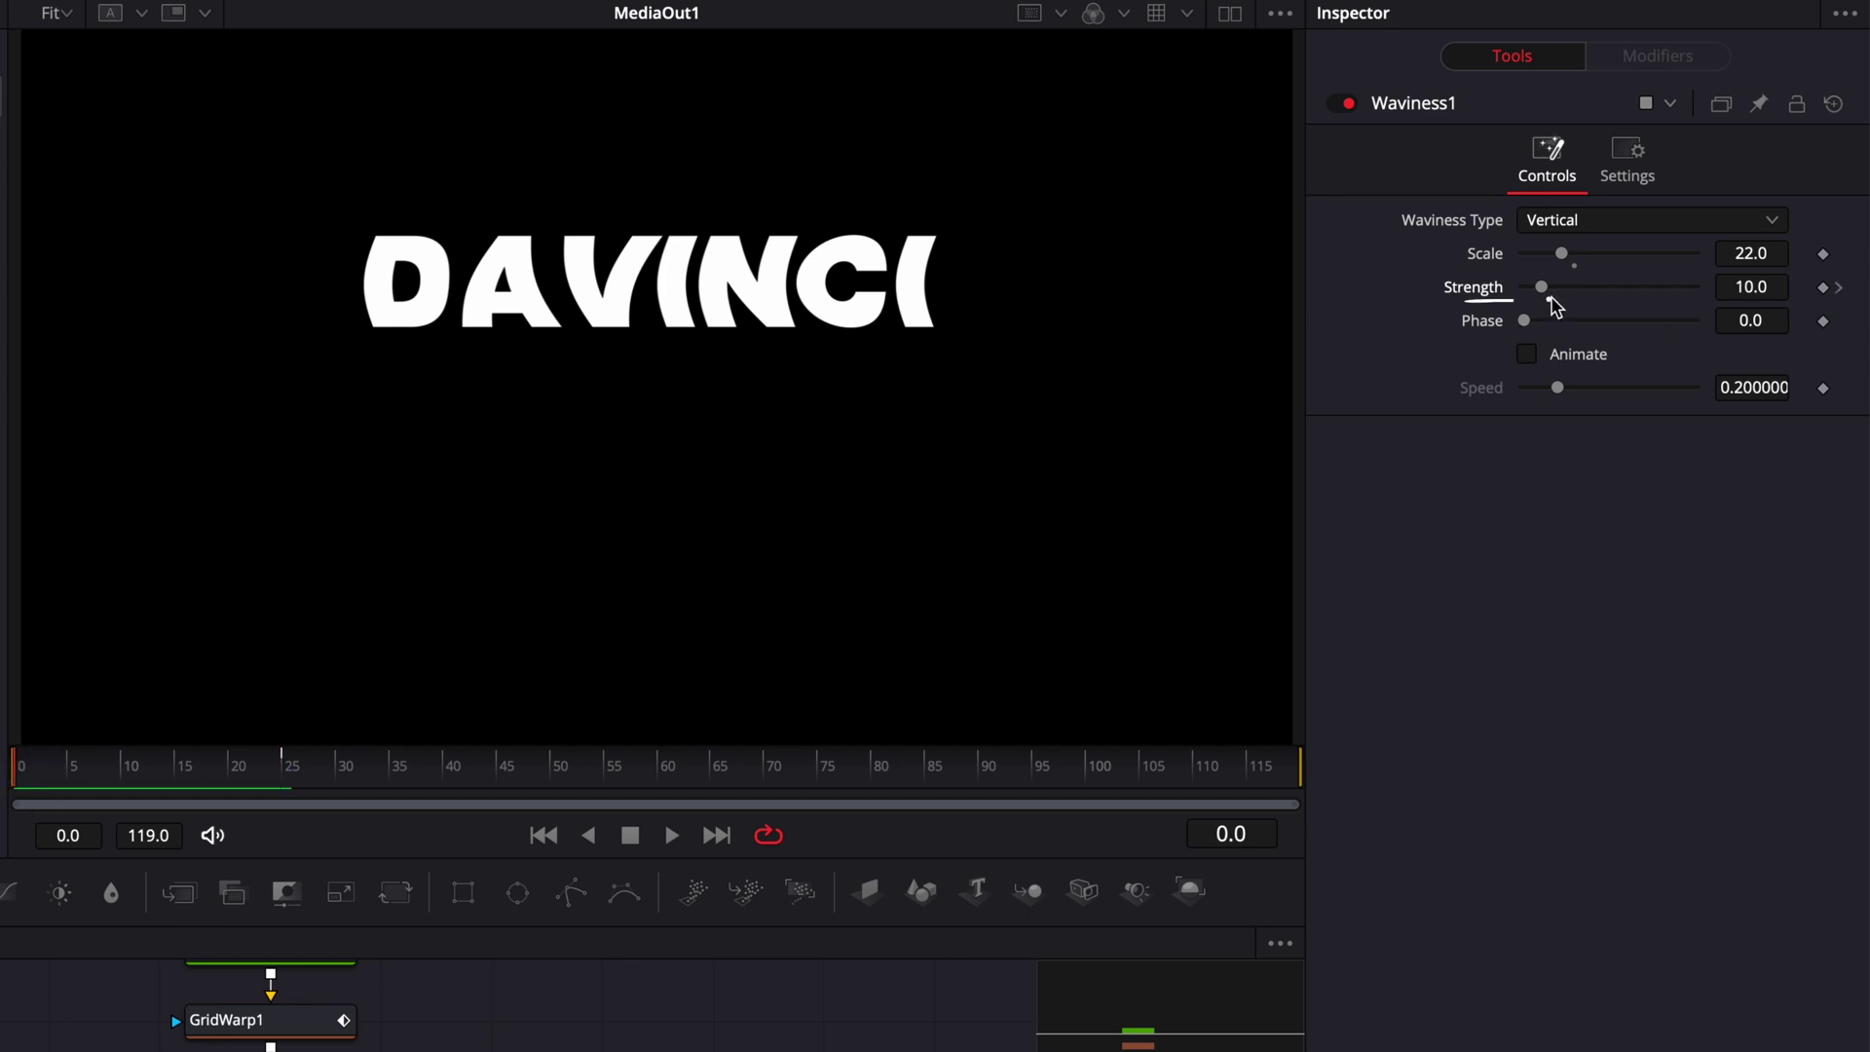
{"action": "left_click_drag", "start_coordinate": [1542, 290], "coordinate": [1490, 288]}
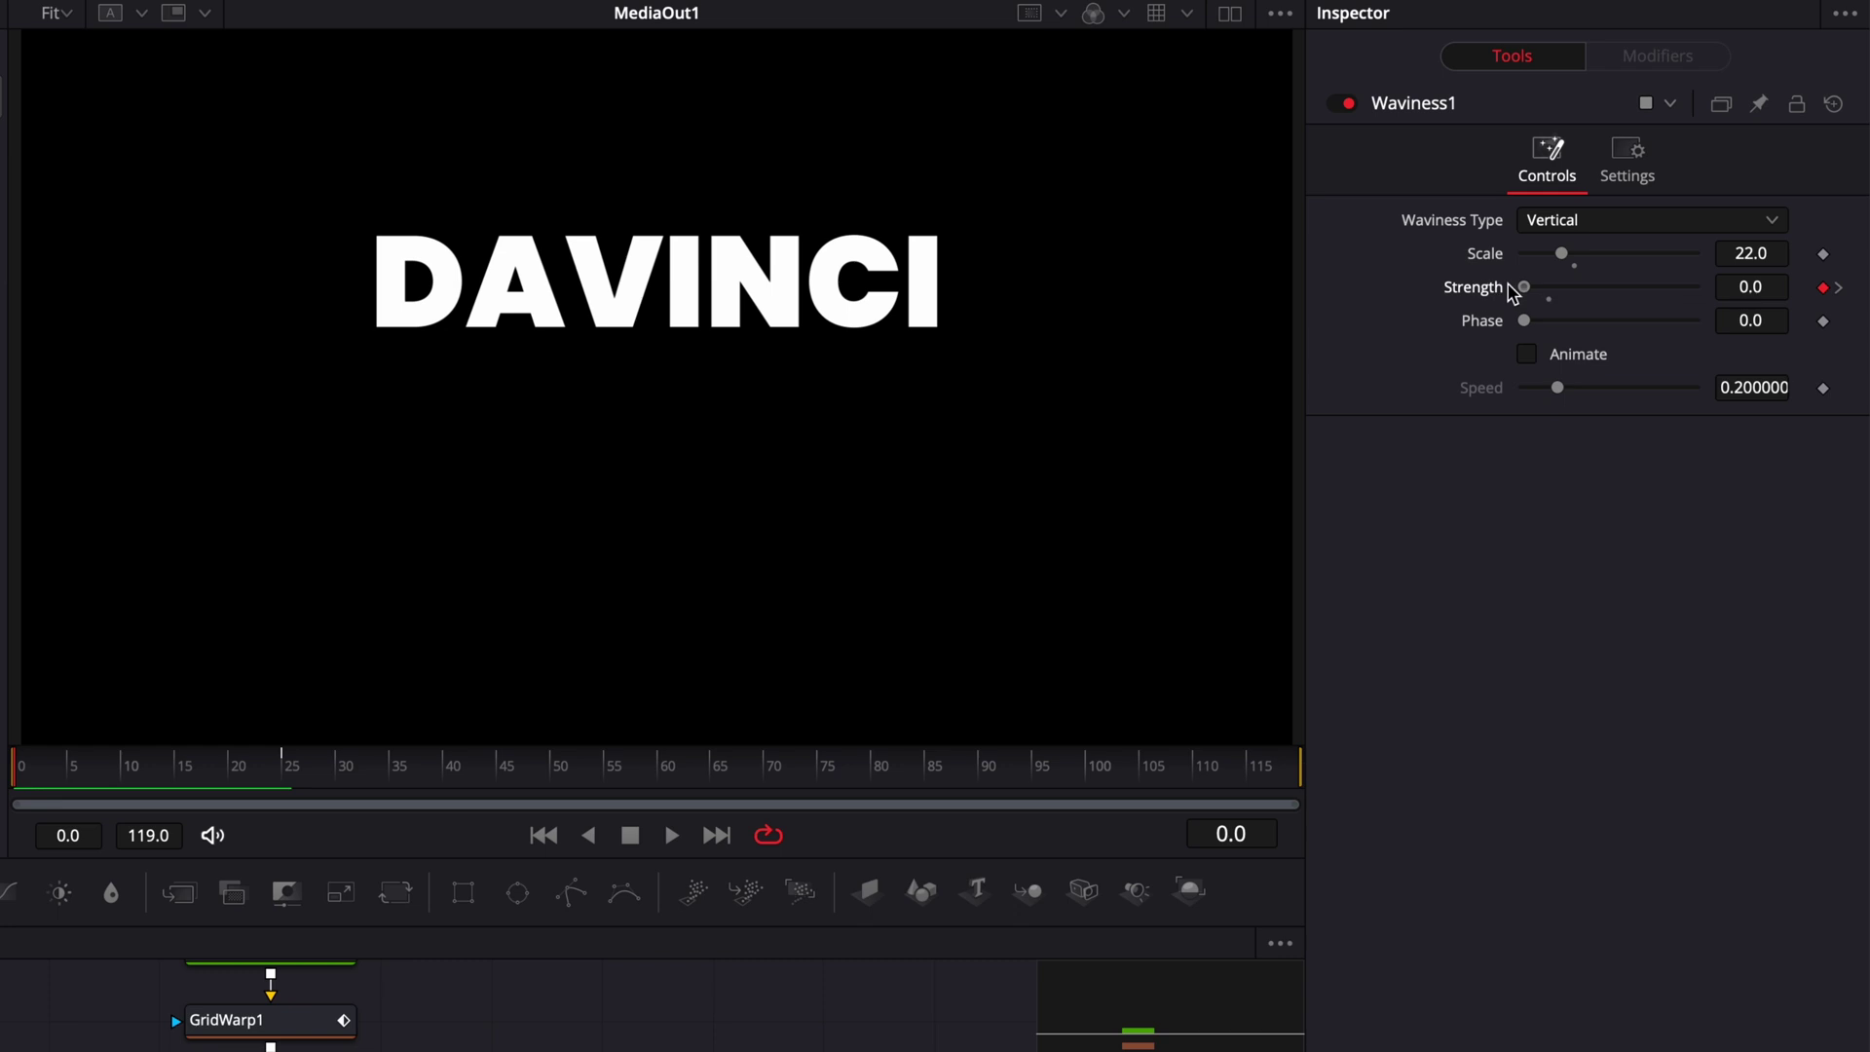
{"action": "left_click", "coordinate": [288, 775]}
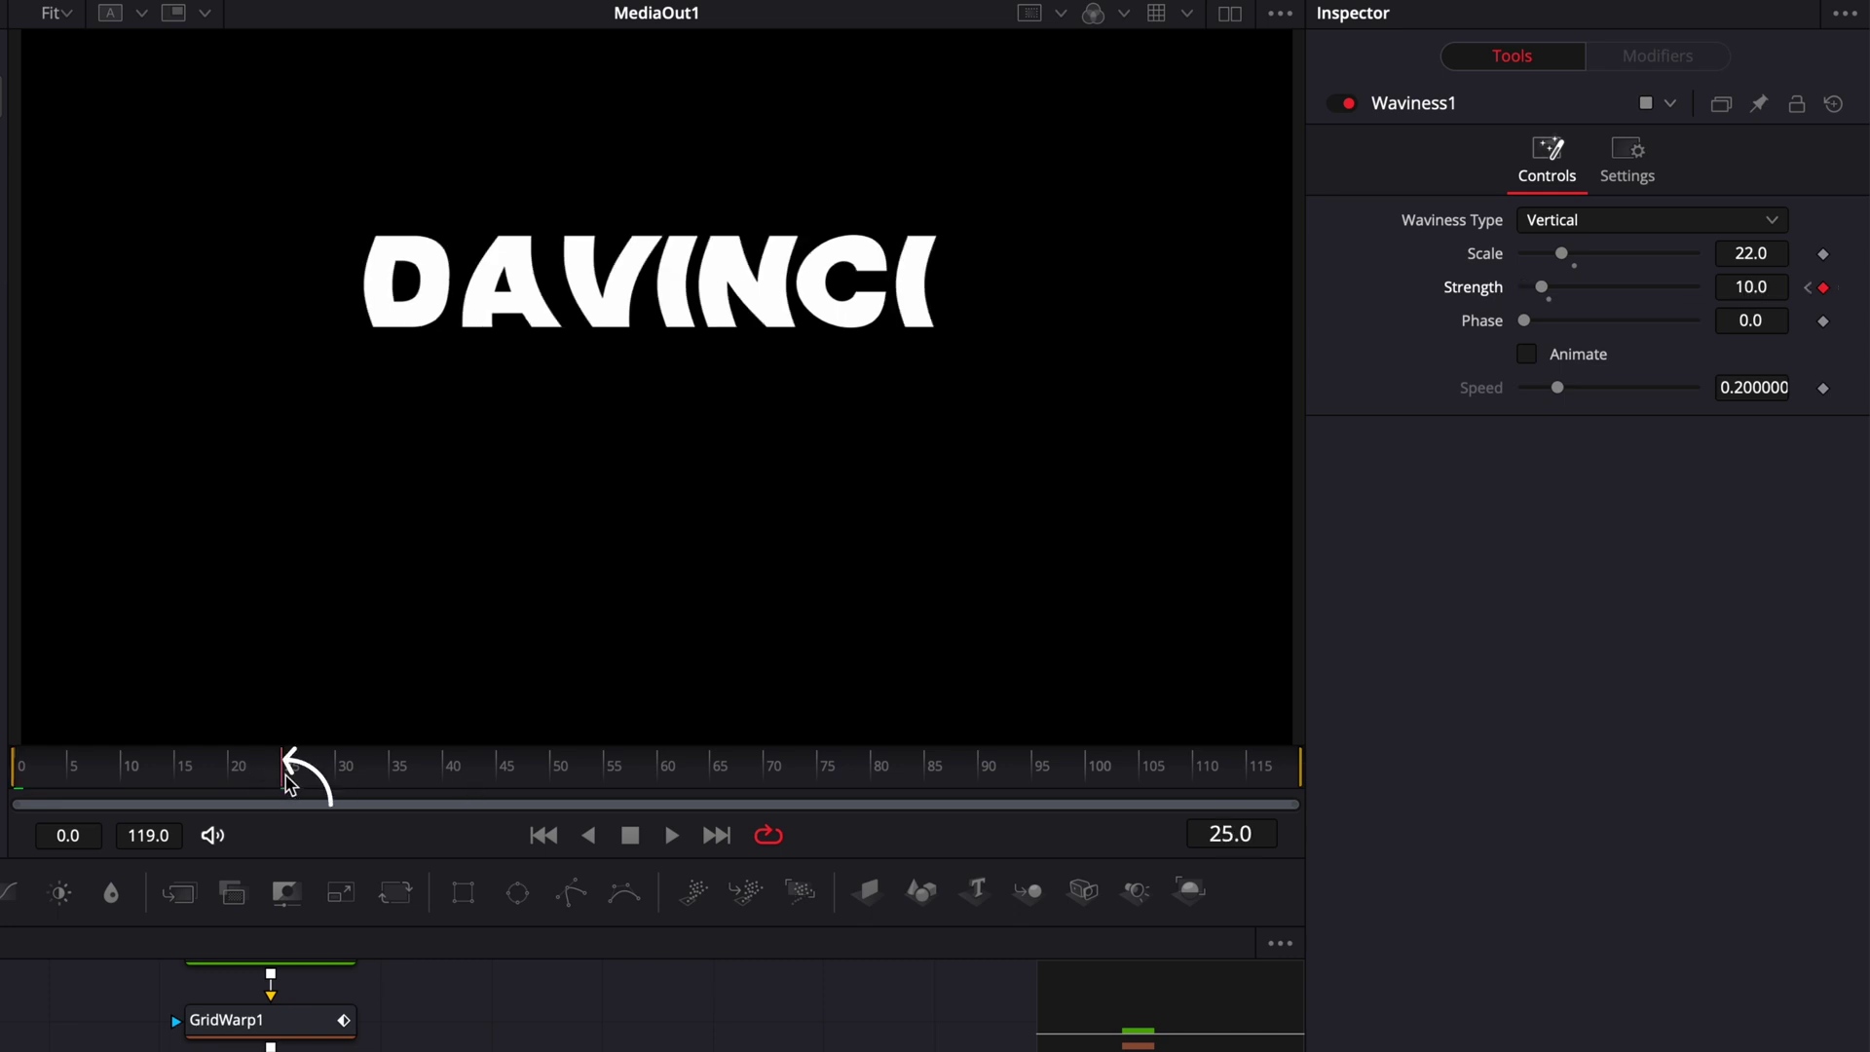
{"action": "left_click", "coordinate": [1823, 322]}
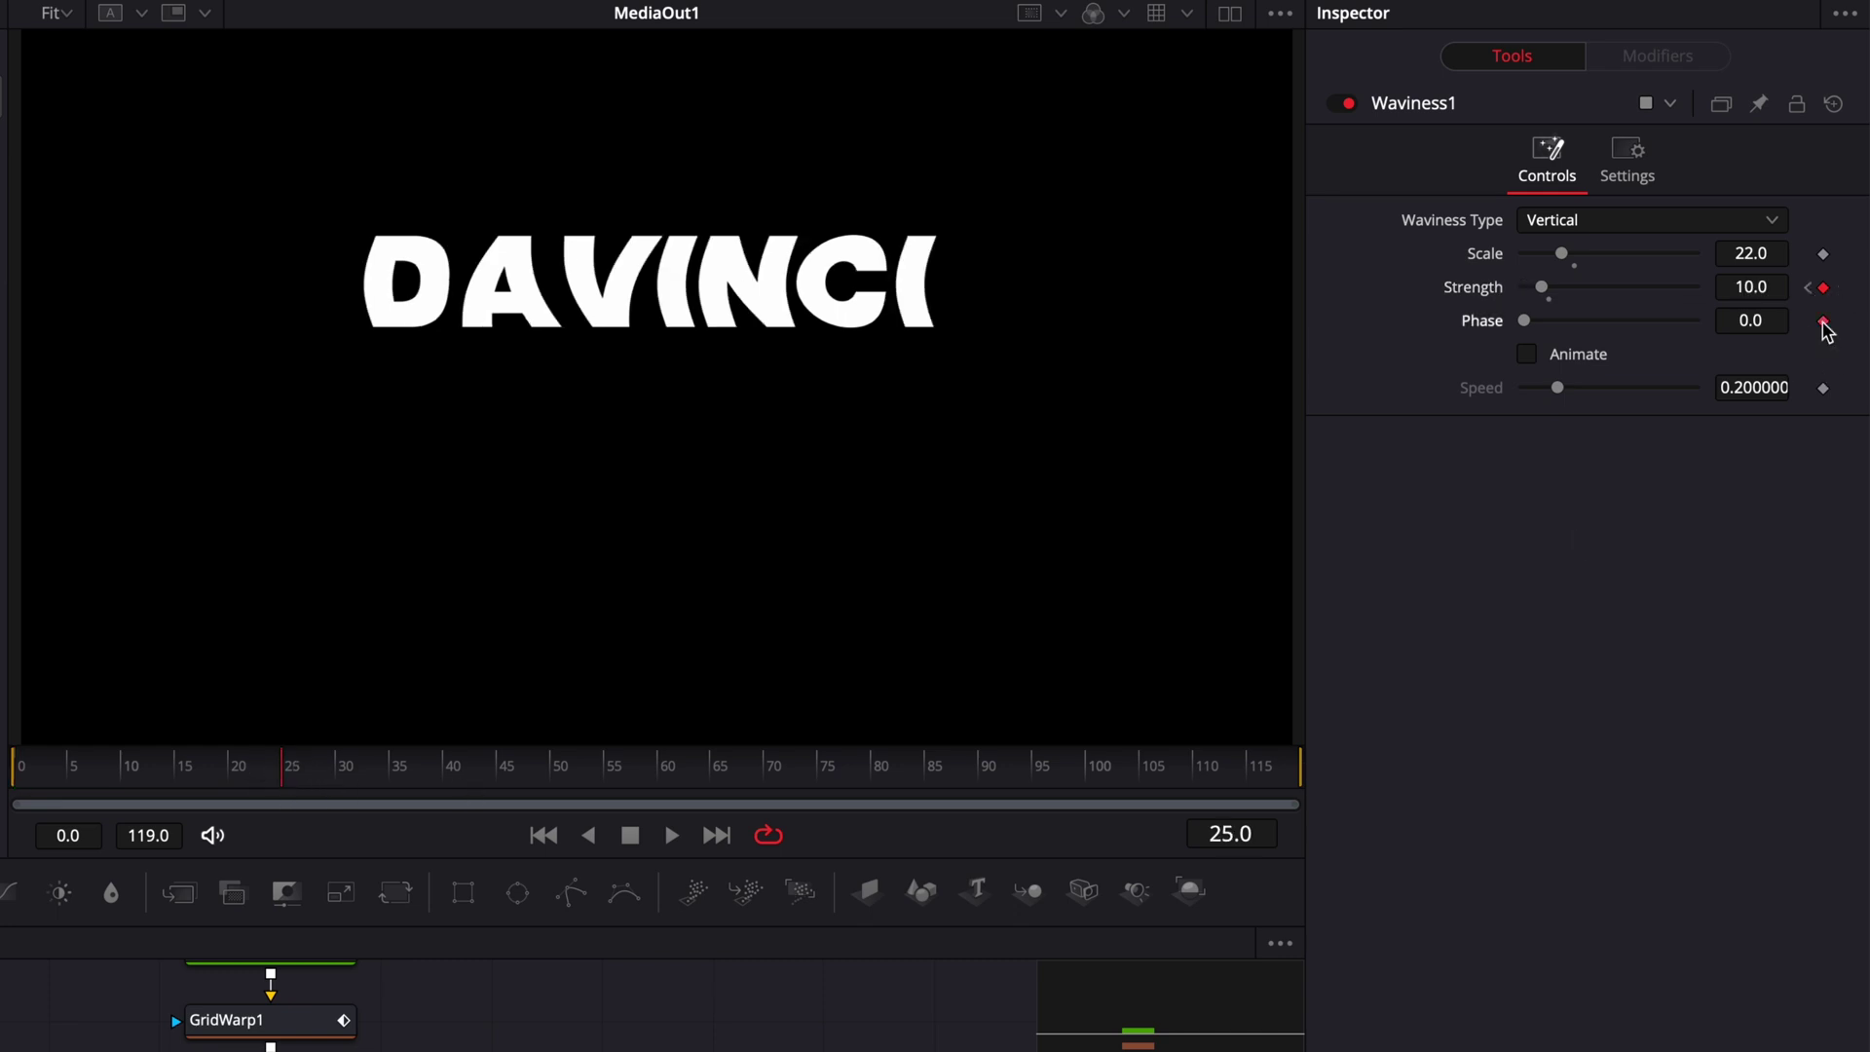
{"action": "left_click", "coordinate": [558, 769]}
{"action": "left_click", "coordinate": [1773, 322]}
{"action": "type", "text": "0.16"}
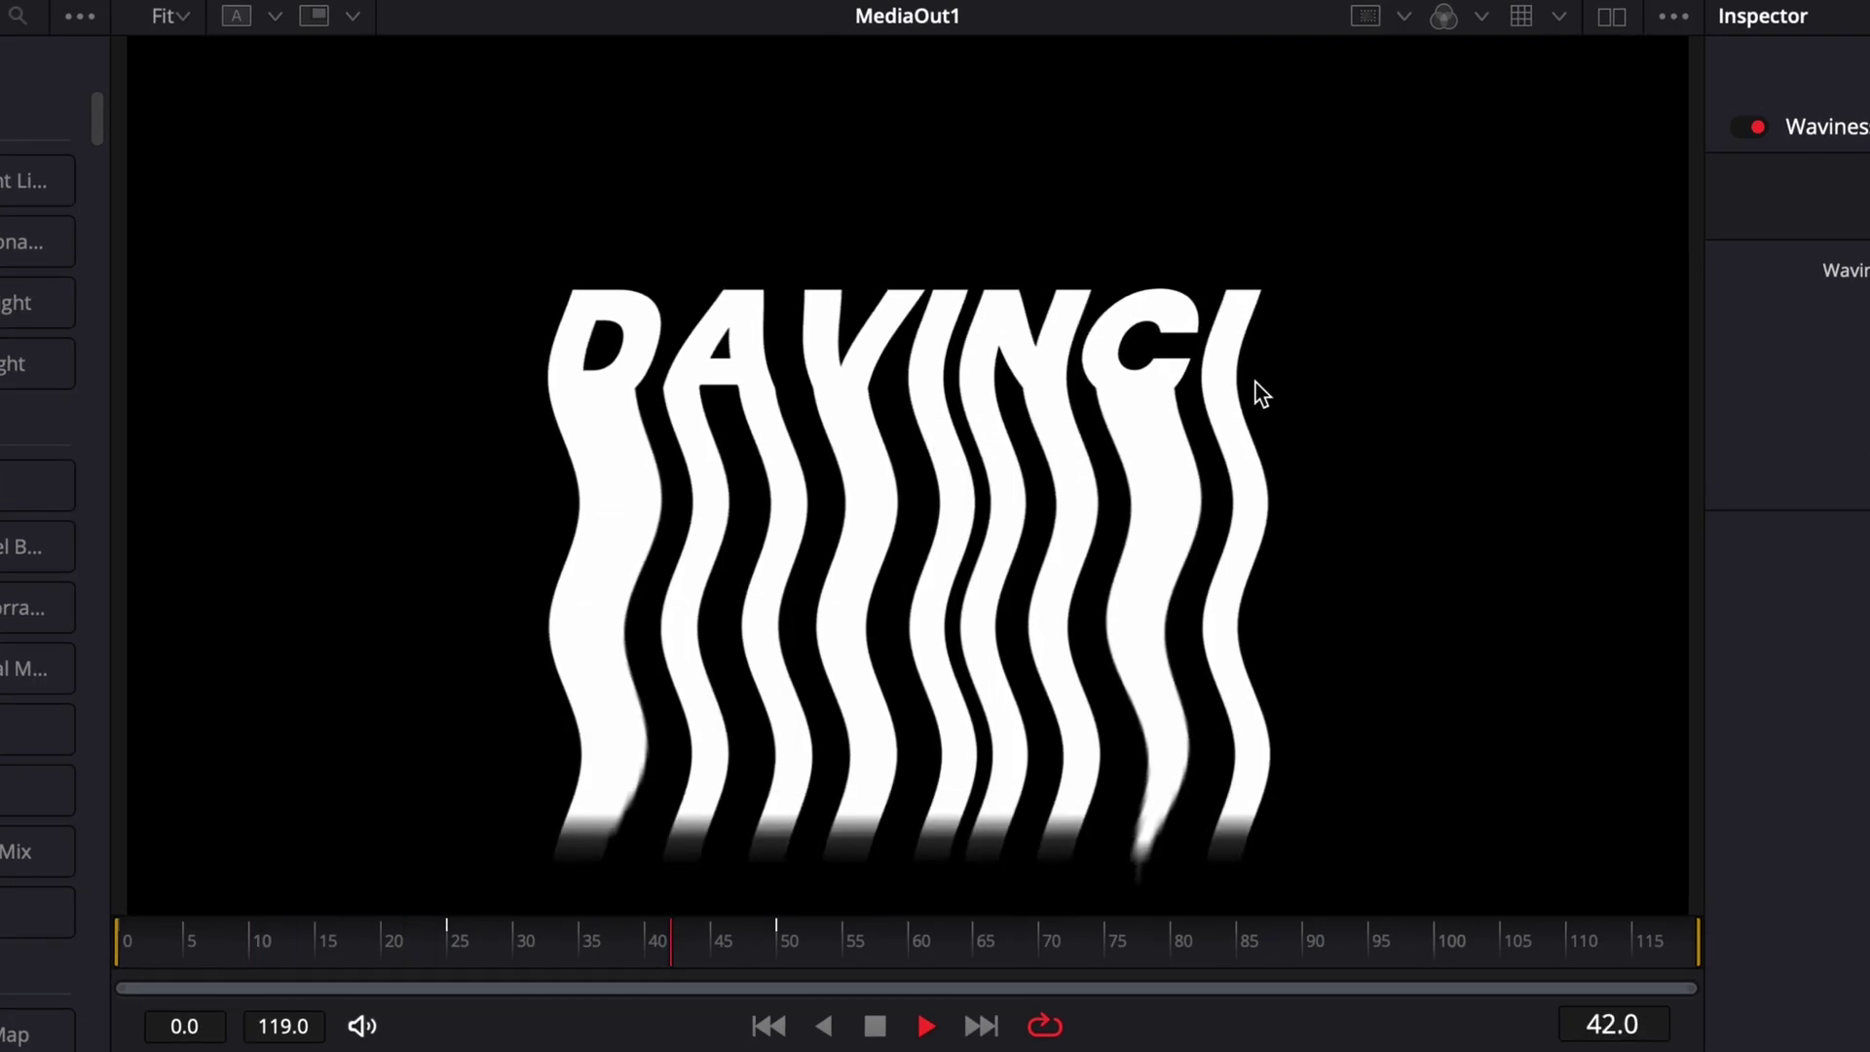
Show and fit the Phase curve, then set both Phase keyframes to repeat relatively
{"action": "key", "text": "space"}
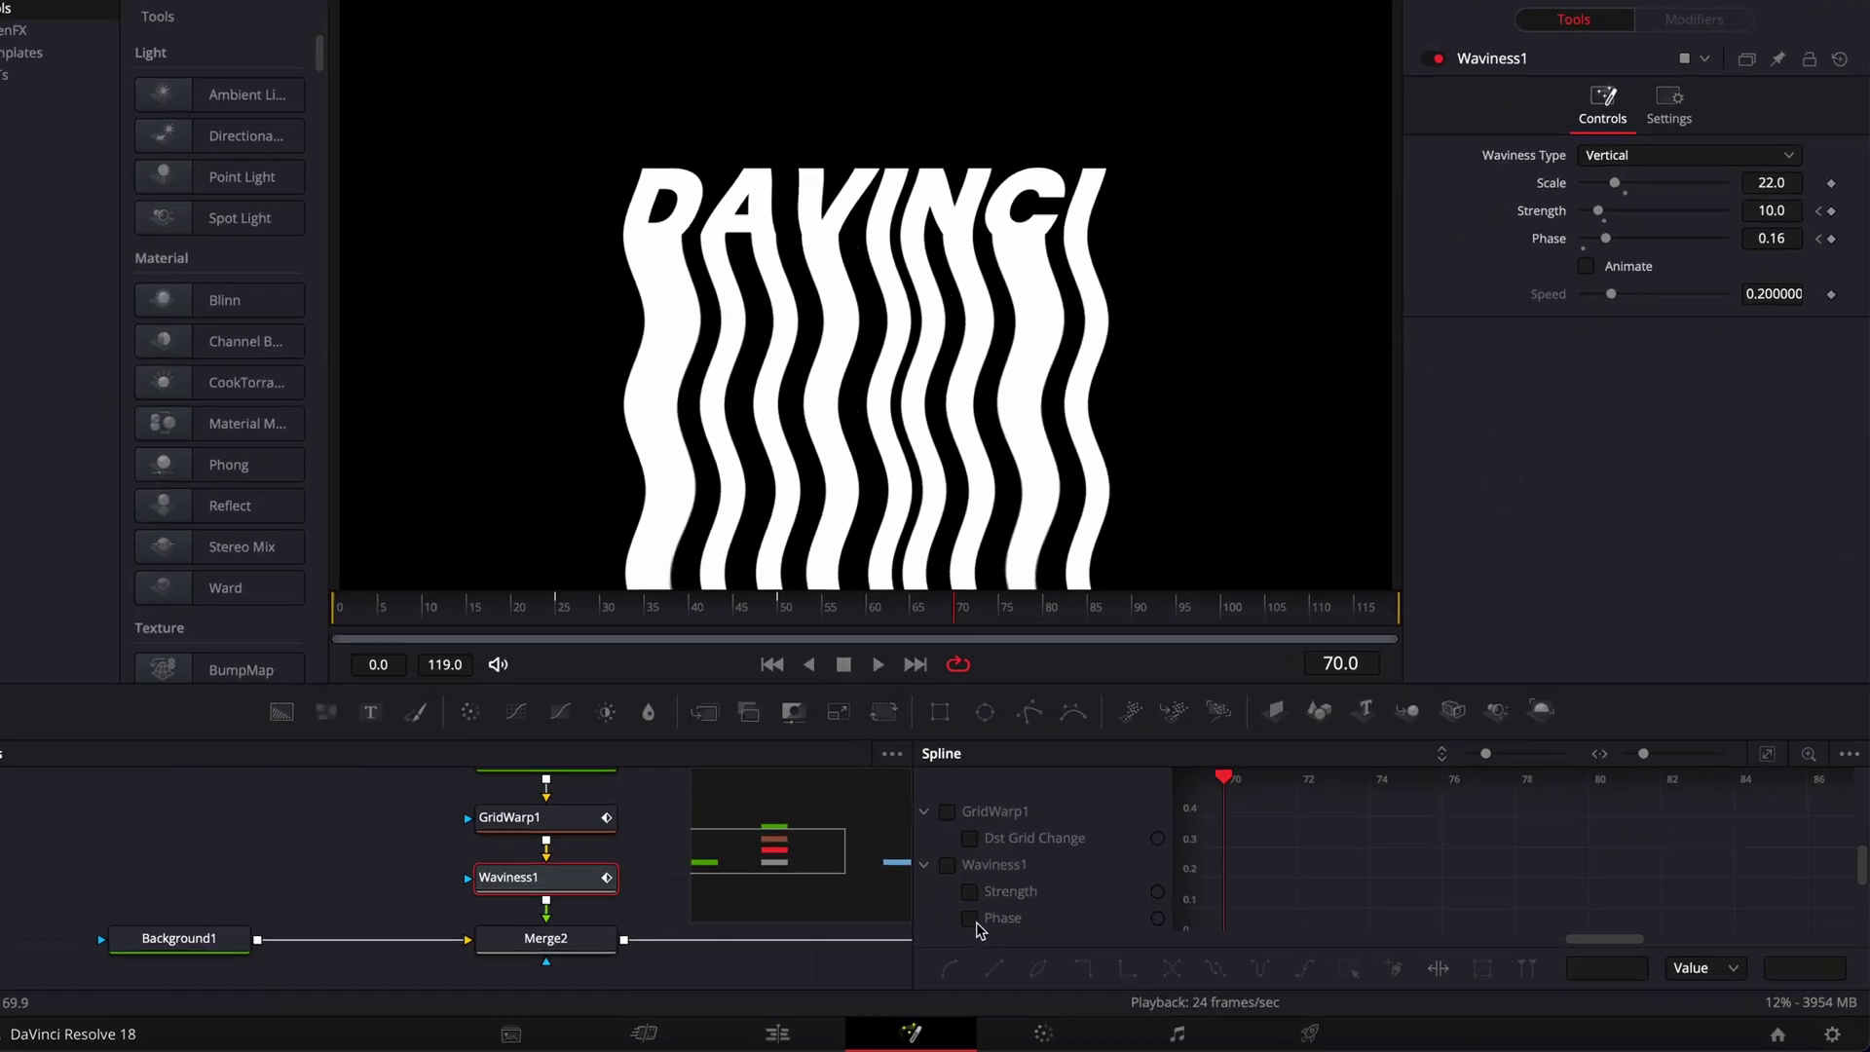
{"action": "left_click", "coordinate": [533, 1051]}
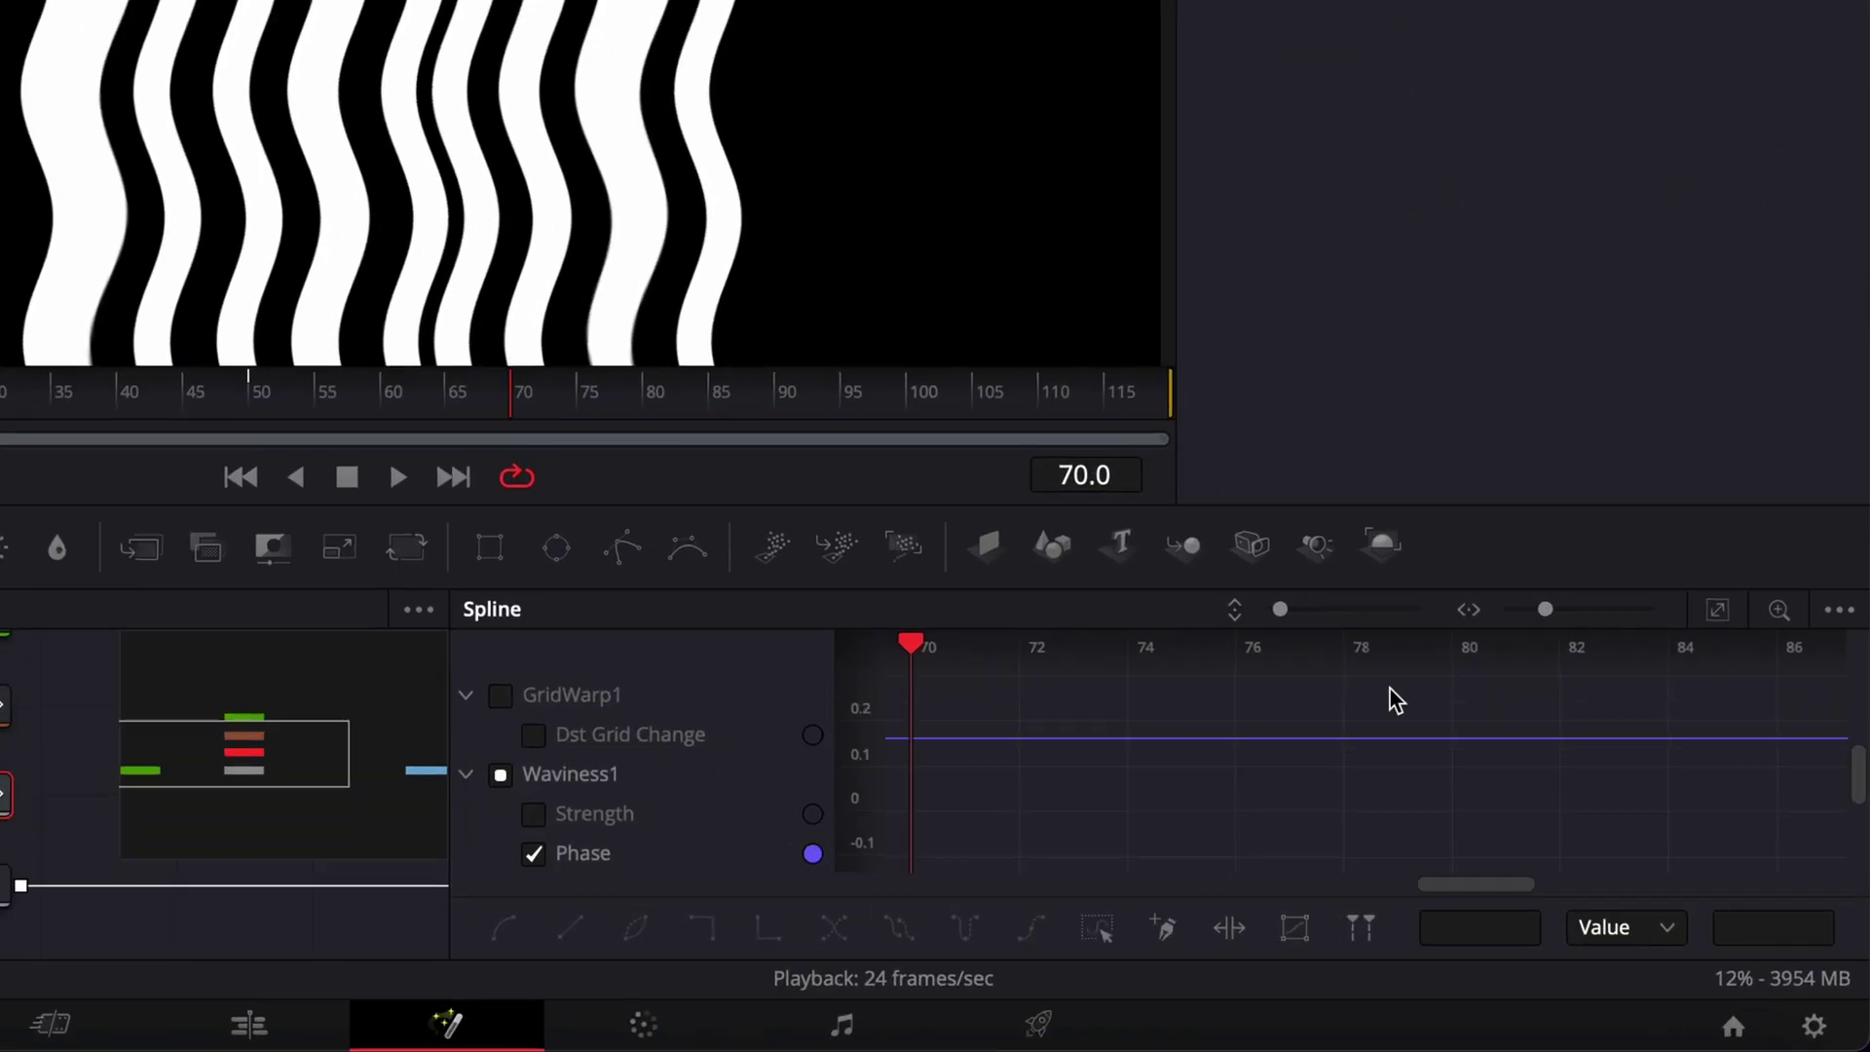
{"action": "left_click", "coordinate": [1720, 614]}
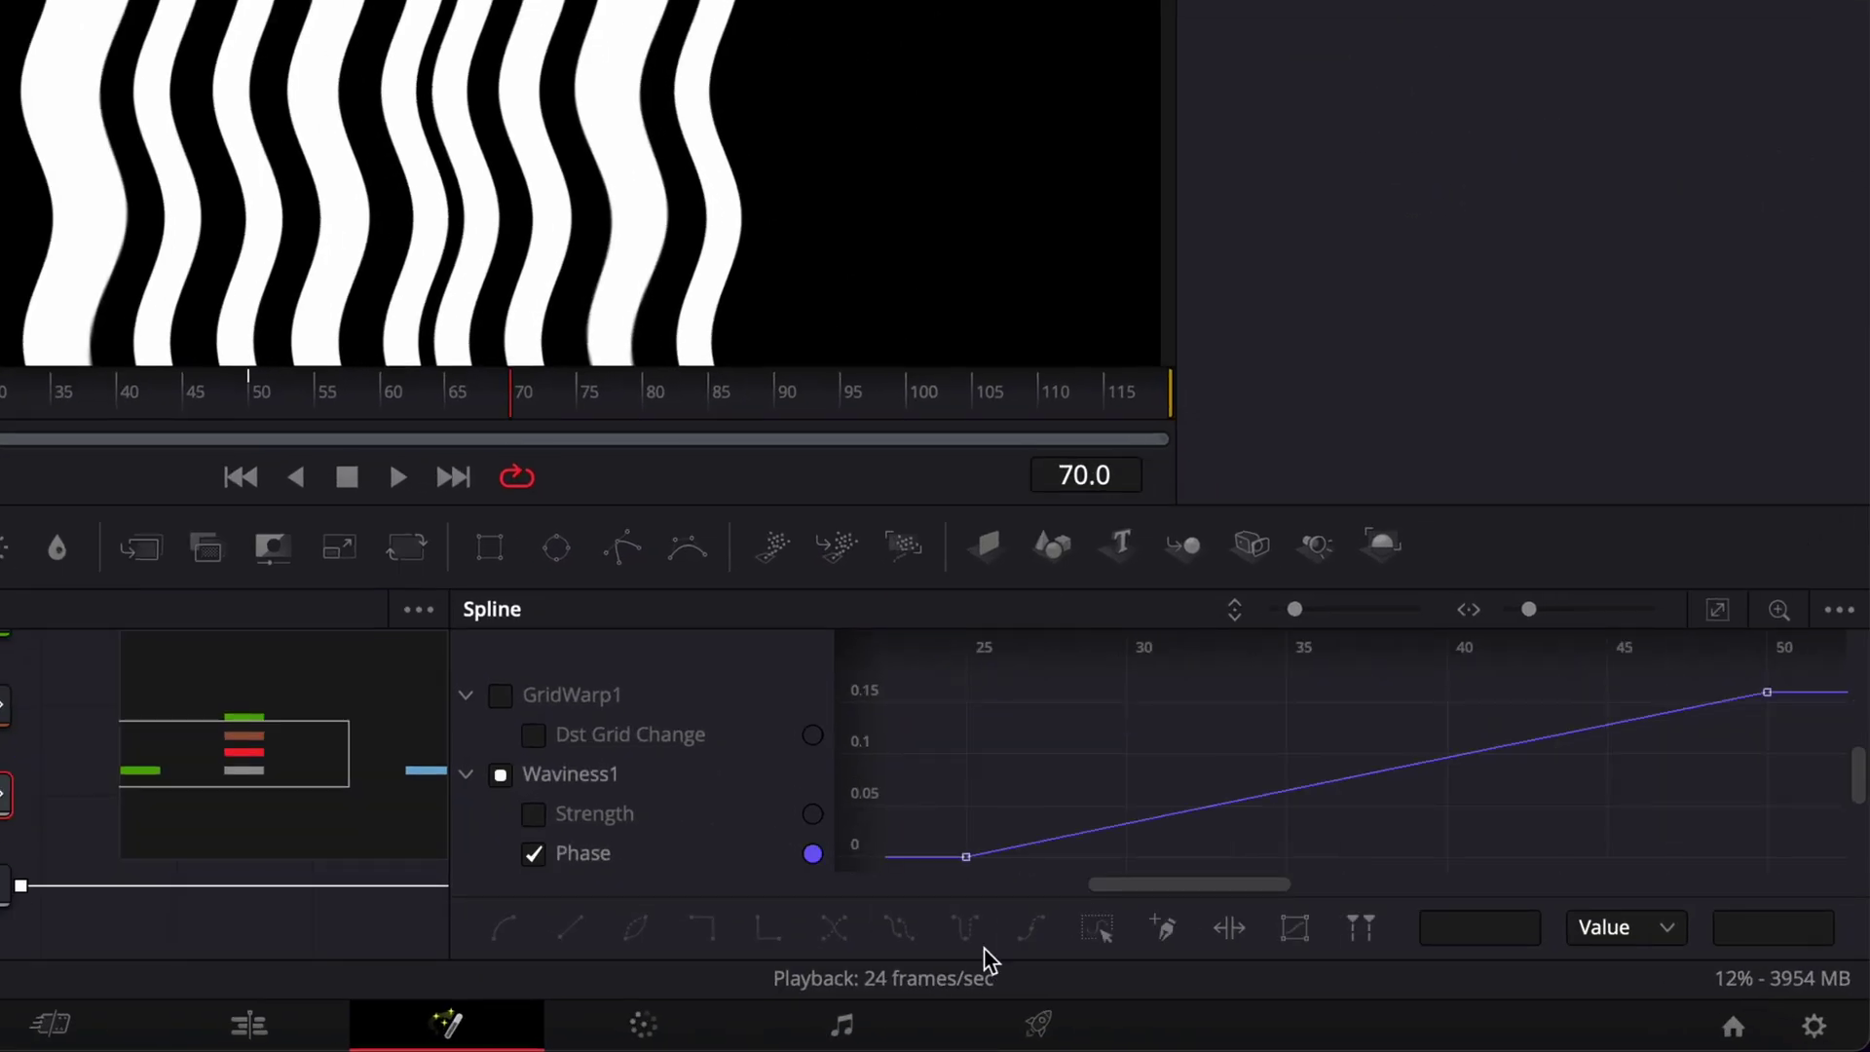
{"action": "left_click_drag", "start_coordinate": [943, 869], "coordinate": [1851, 672]}
{"action": "left_click", "coordinate": [1033, 930]}
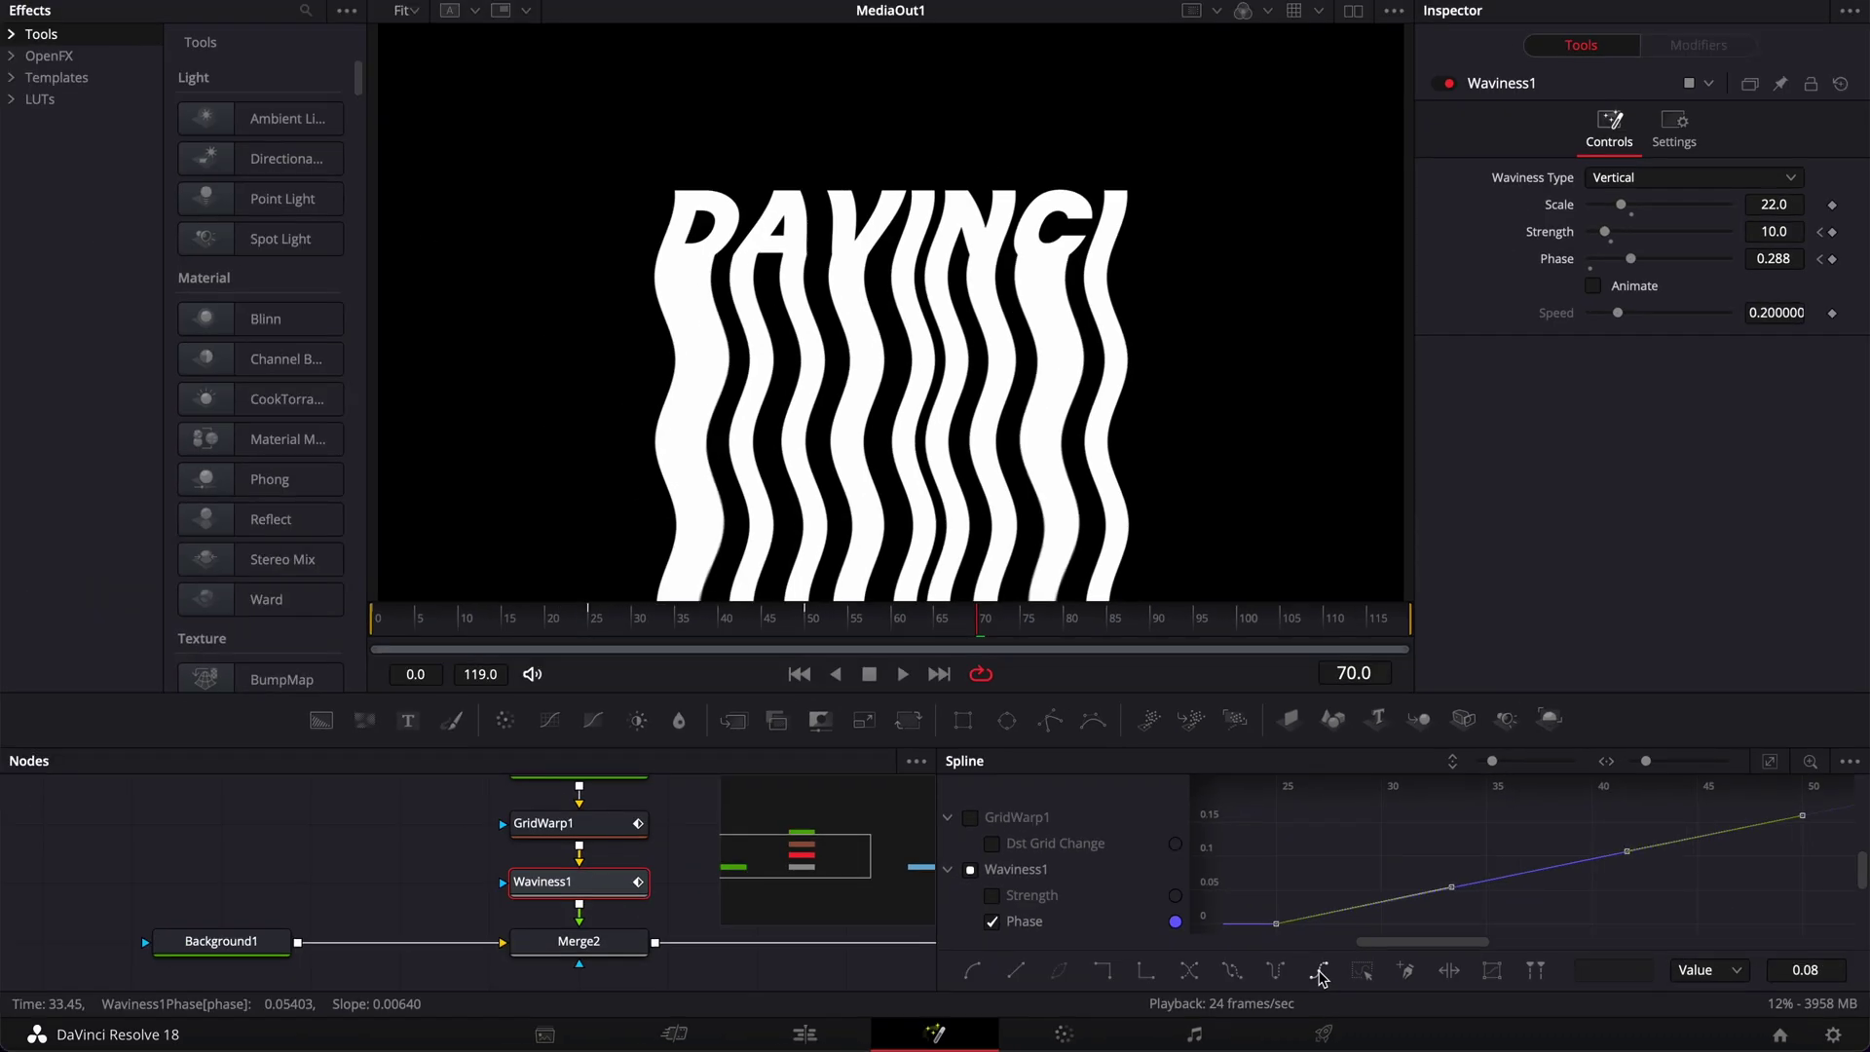
Scrub the timeline to preview the flowing waves, ending on frame 25
{"action": "left_click_drag", "start_coordinate": [1, 404], "coordinate": [75, 412]}
{"action": "left_click_drag", "start_coordinate": [696, 631], "coordinate": [1329, 635]}
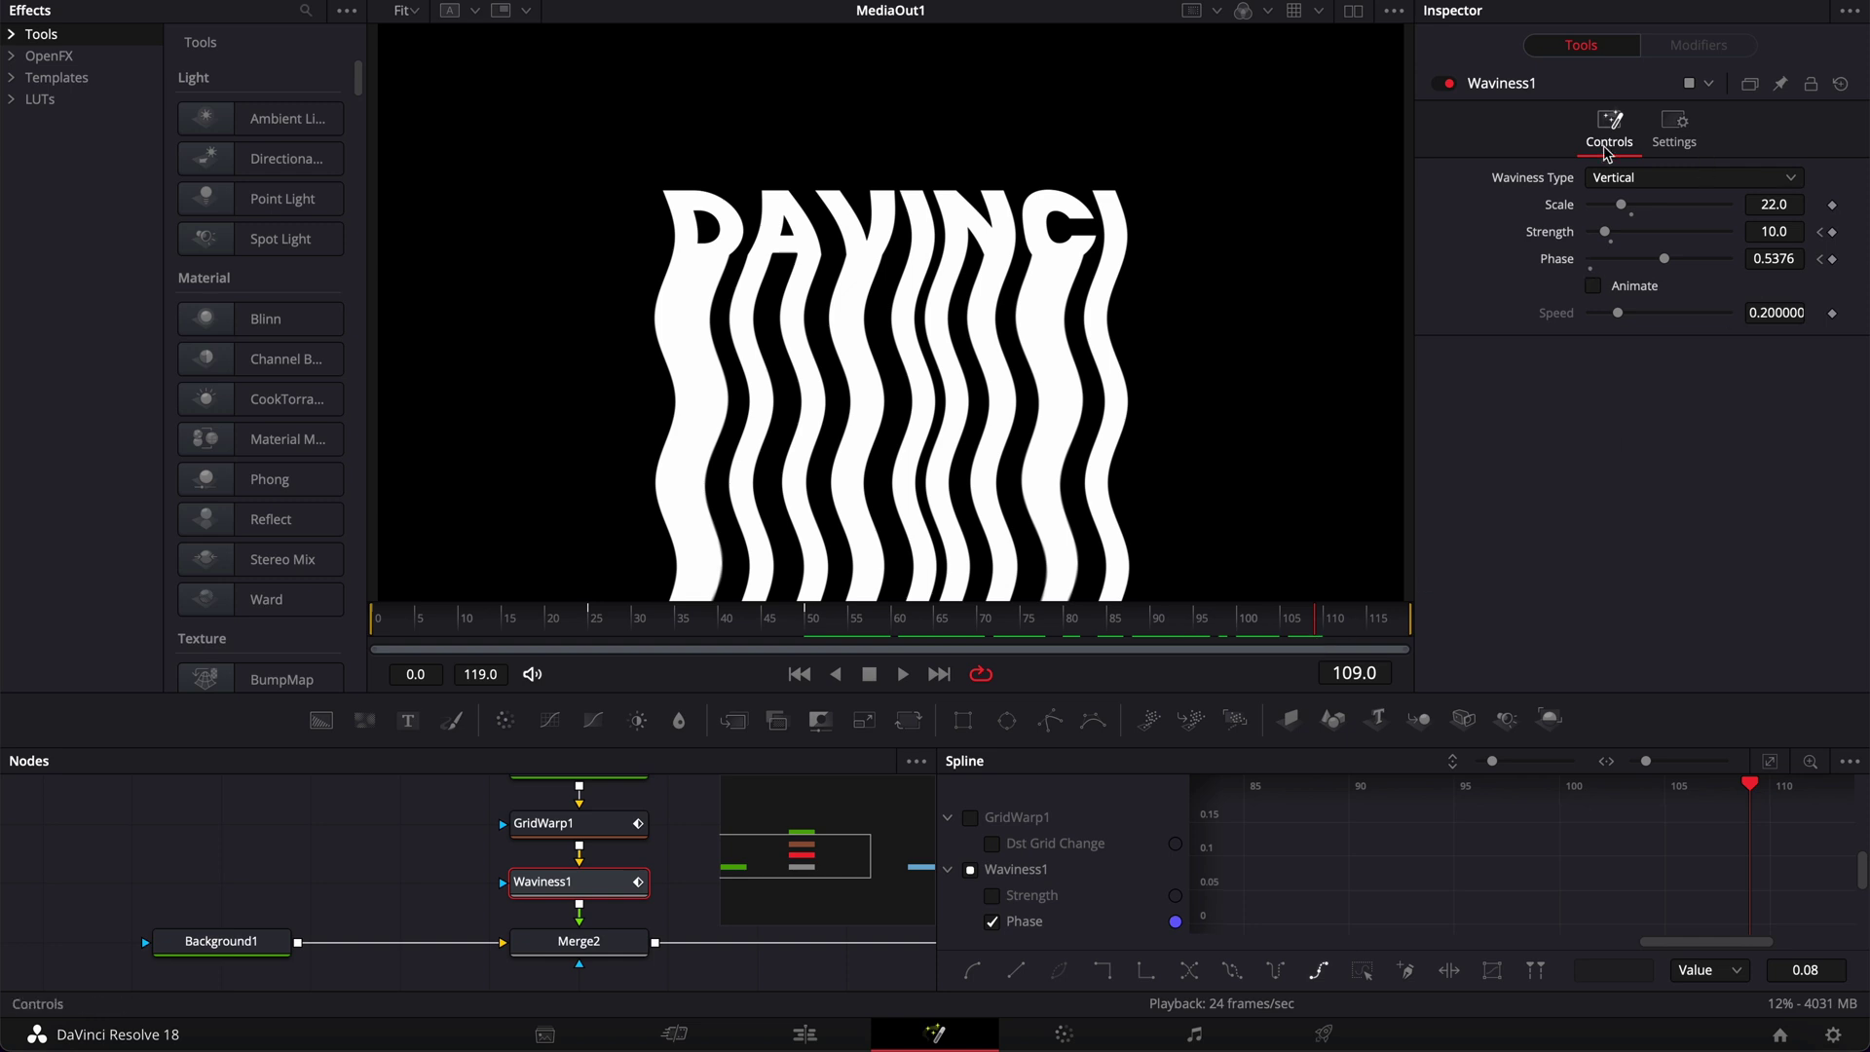
{"action": "left_click", "coordinate": [588, 625]}
Preview from frame 25, then swap the Phase curve for GridWarp1's fitted grid-change curve
{"action": "key", "text": "space"}
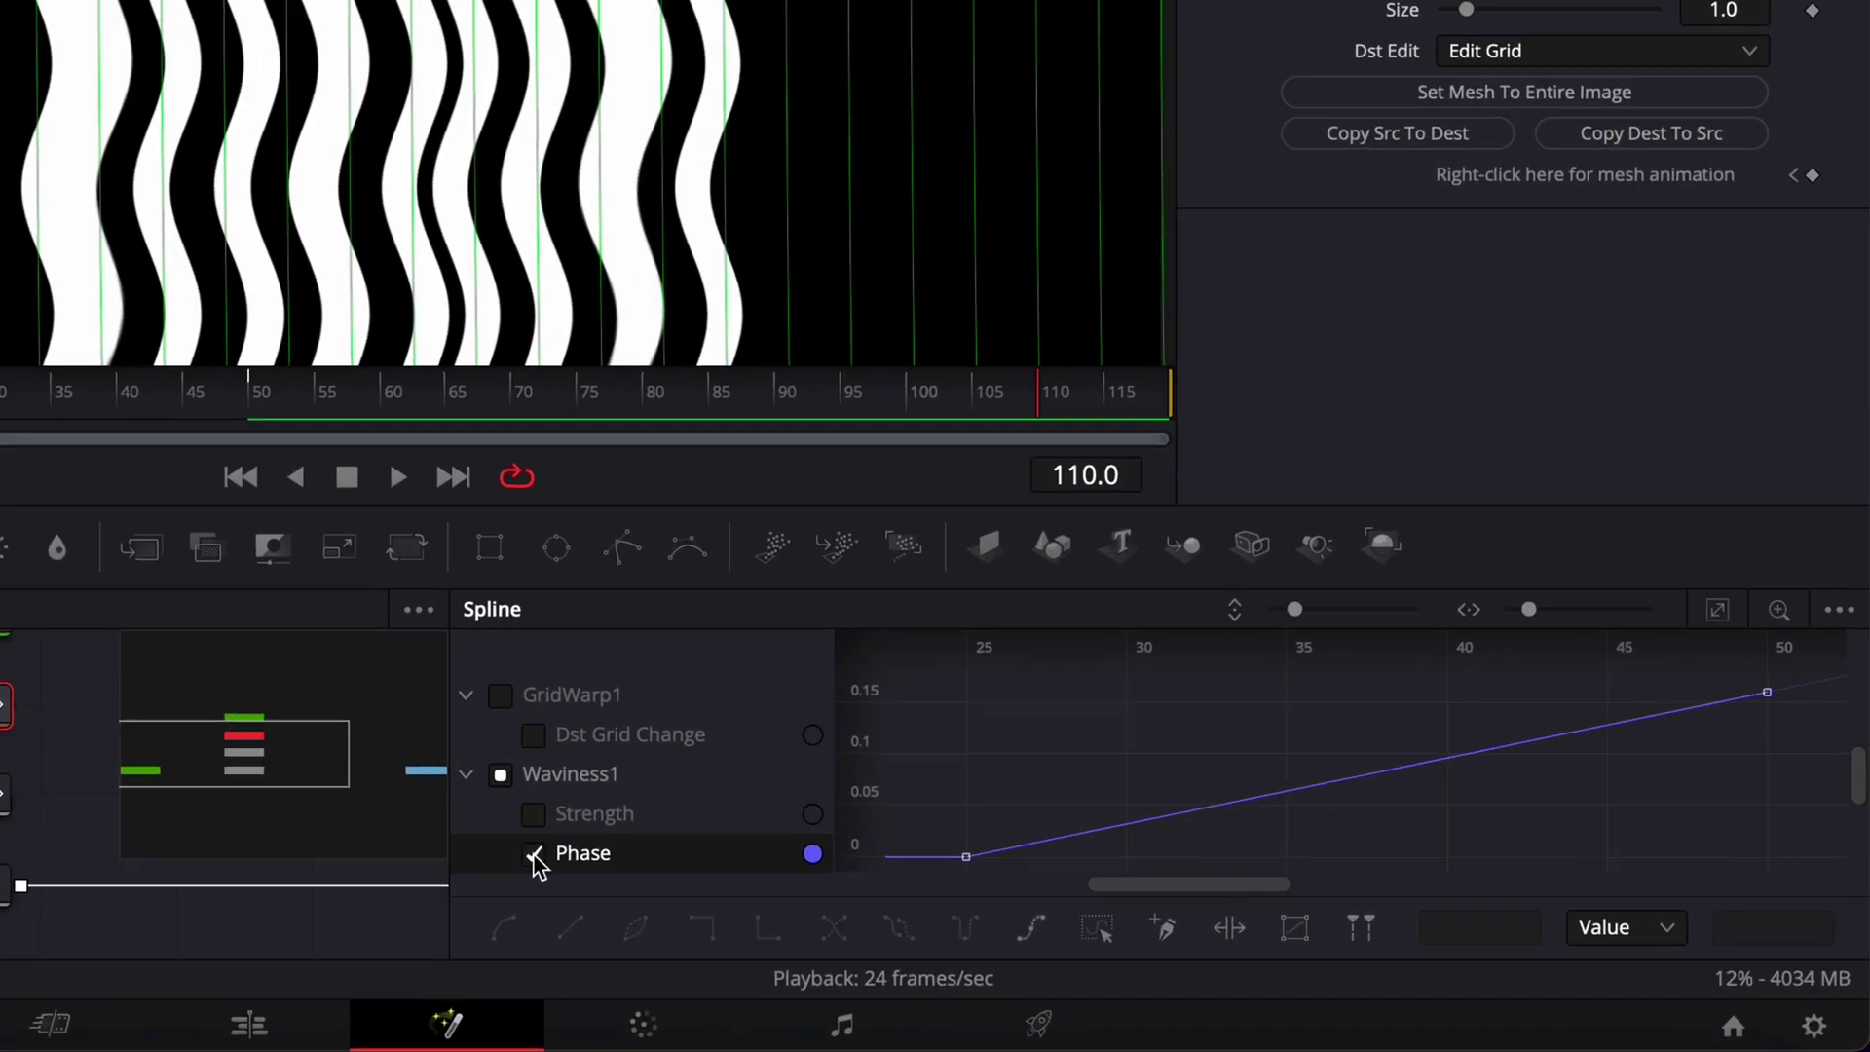
{"action": "left_click", "coordinate": [992, 921]}
{"action": "left_click", "coordinate": [534, 855]}
{"action": "left_click", "coordinate": [501, 696]}
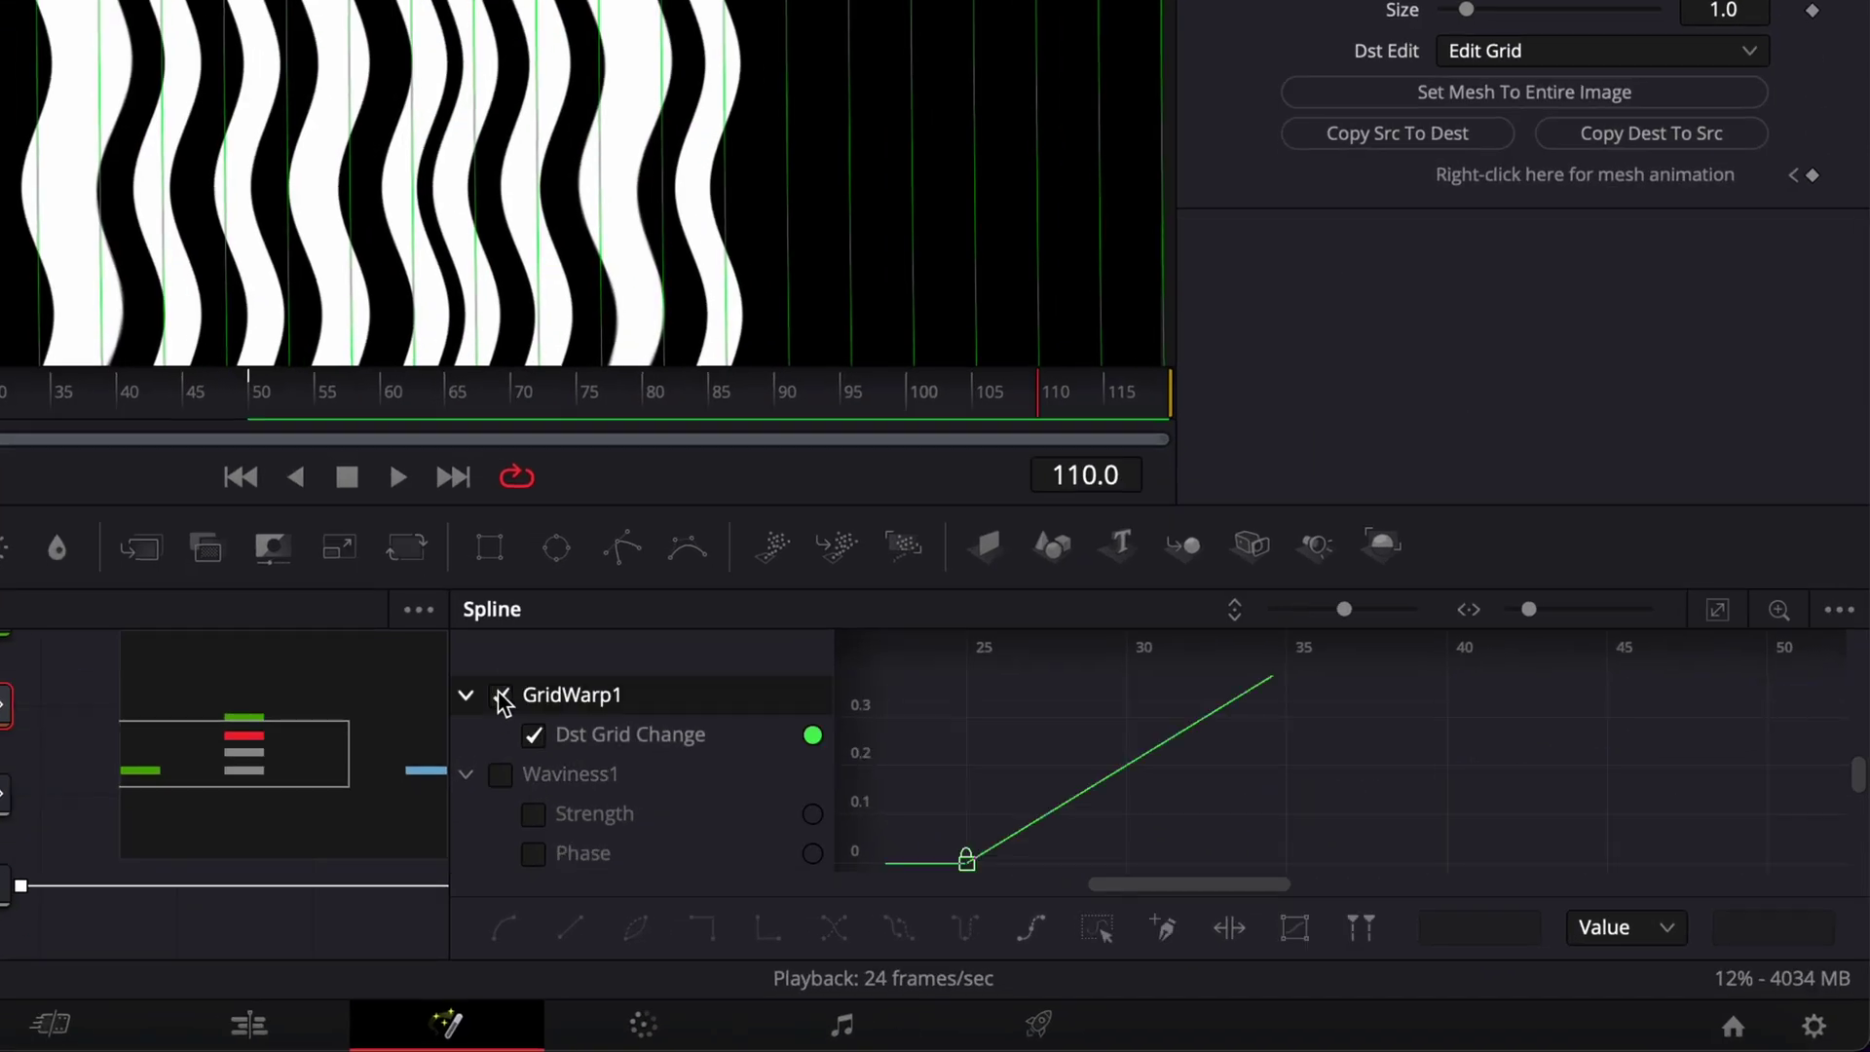
{"action": "left_click", "coordinate": [1718, 611]}
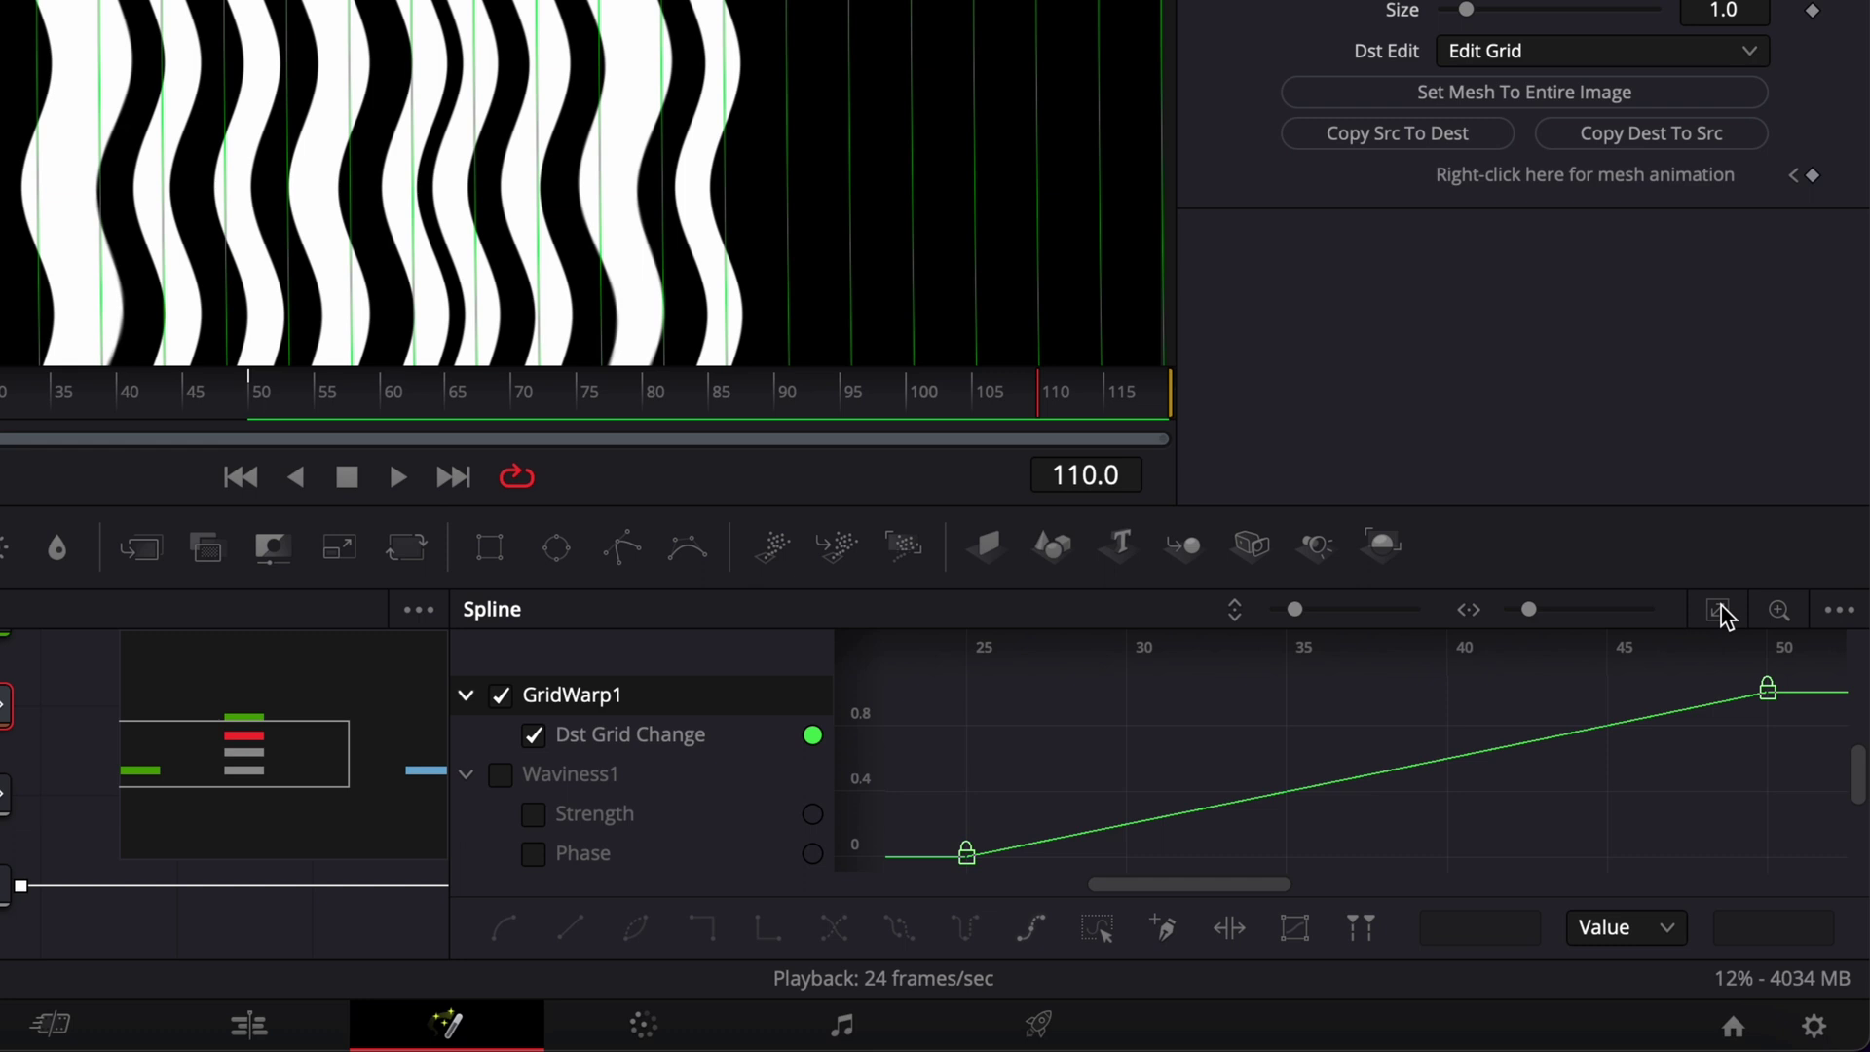
Ease the grid-change curve slowly out of frame 25 and steeply into frame 50
{"action": "left_click_drag", "start_coordinate": [932, 769], "coordinate": [1050, 871]}
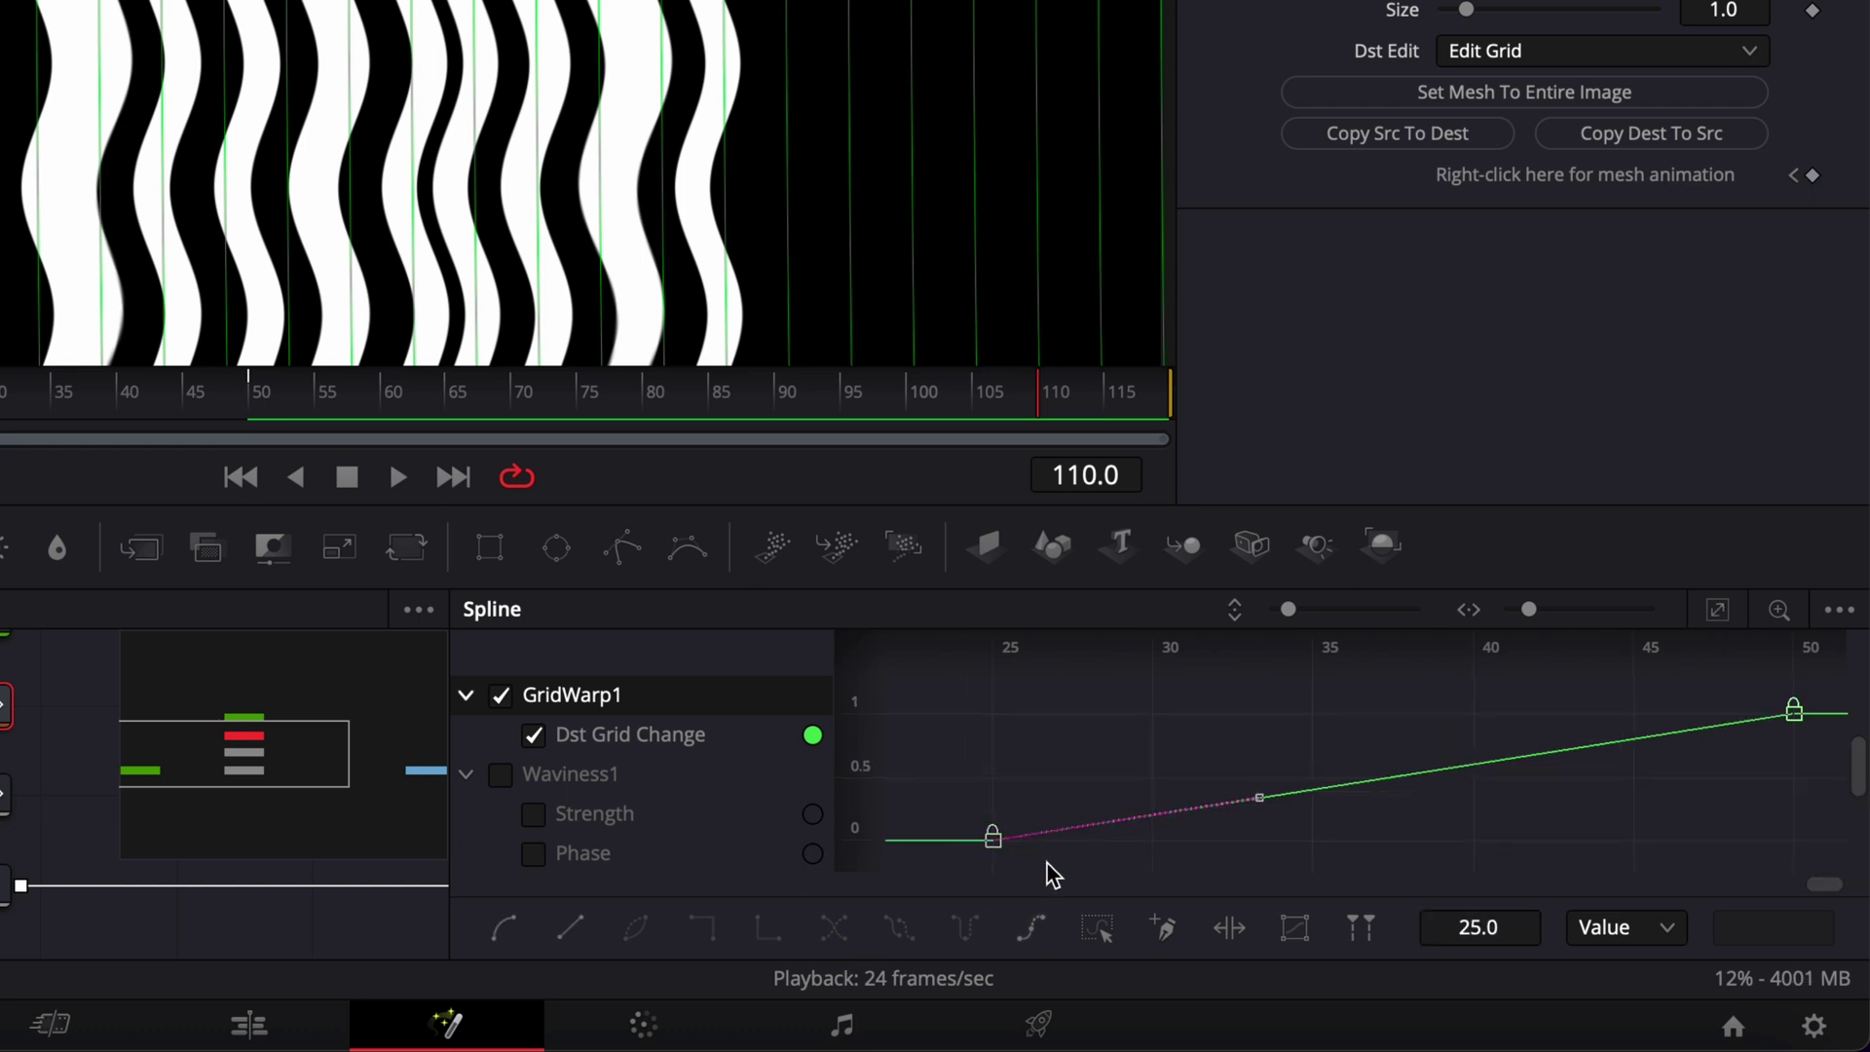
{"action": "left_click_drag", "start_coordinate": [1257, 799], "coordinate": [1678, 848]}
{"action": "left_click_drag", "start_coordinate": [1700, 685], "coordinate": [1807, 738]}
{"action": "left_click_drag", "start_coordinate": [1768, 719], "coordinate": [1703, 864]}
{"action": "left_click", "coordinate": [1562, 838]}
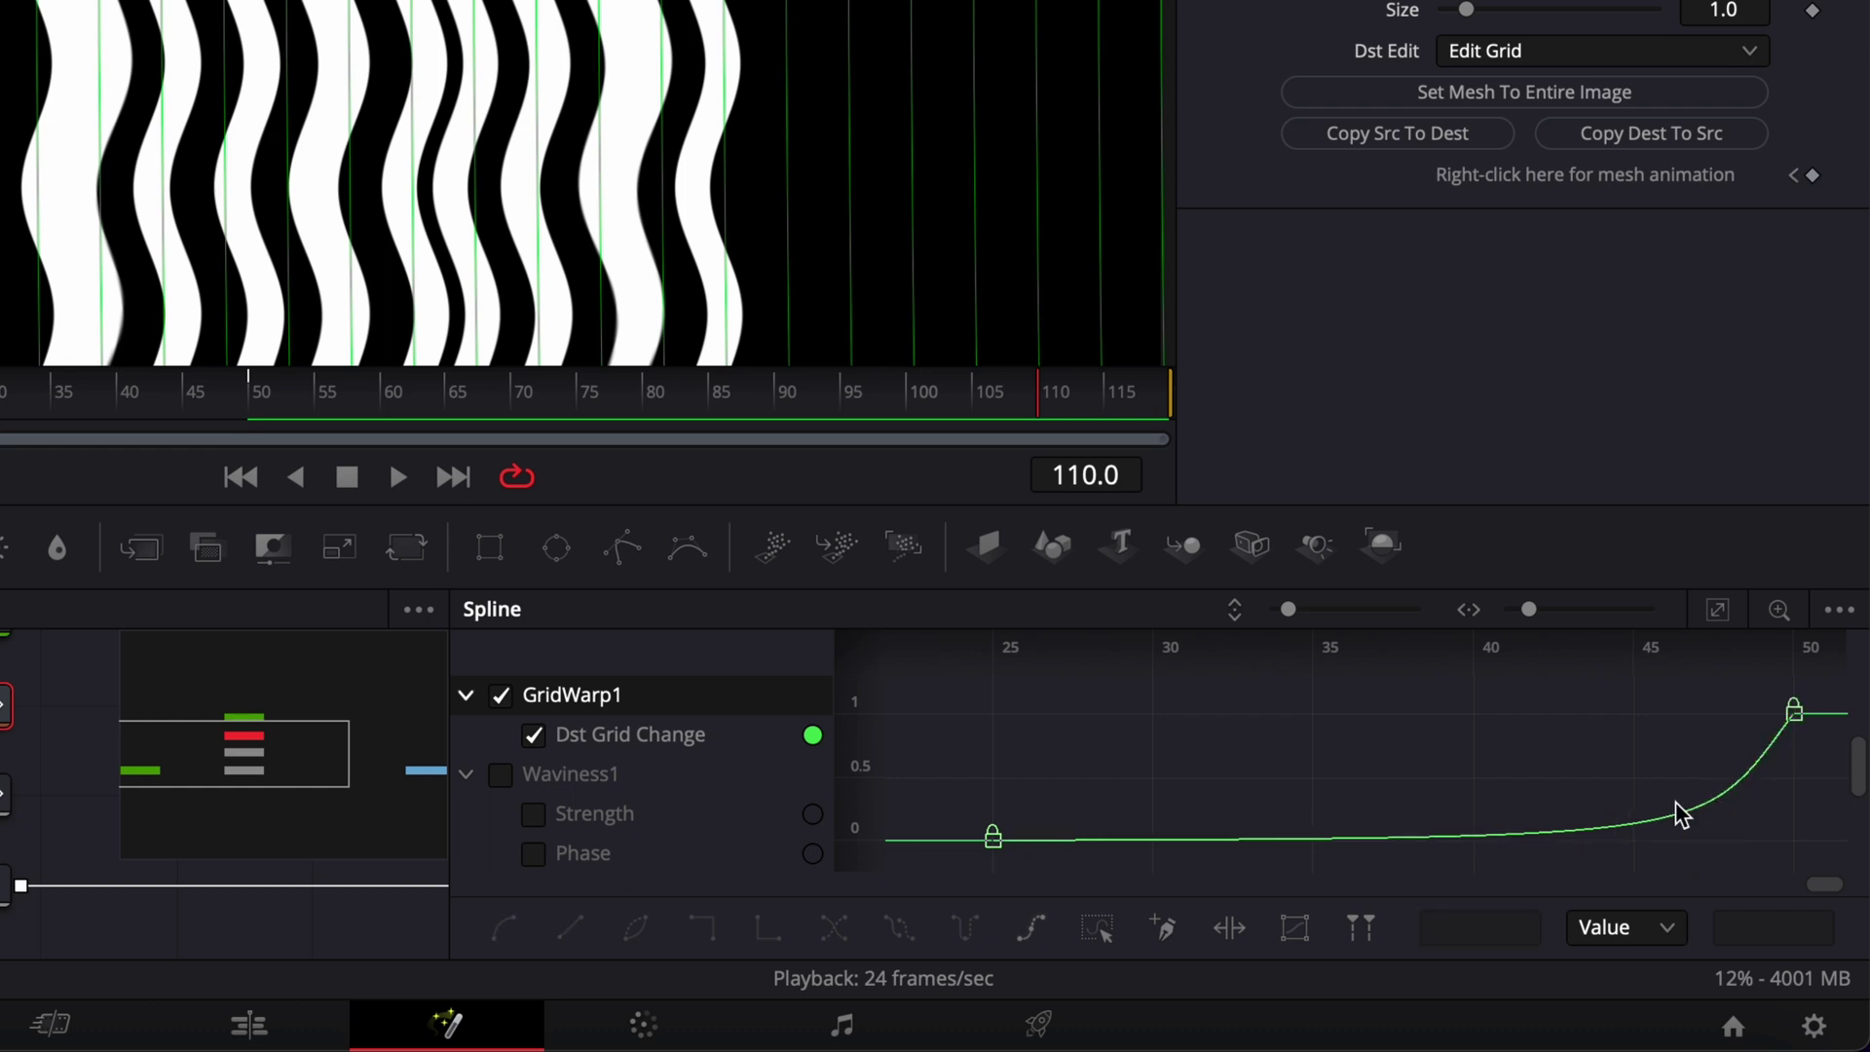
Play the animation to check the eased grid warp
{"action": "key", "text": "space"}
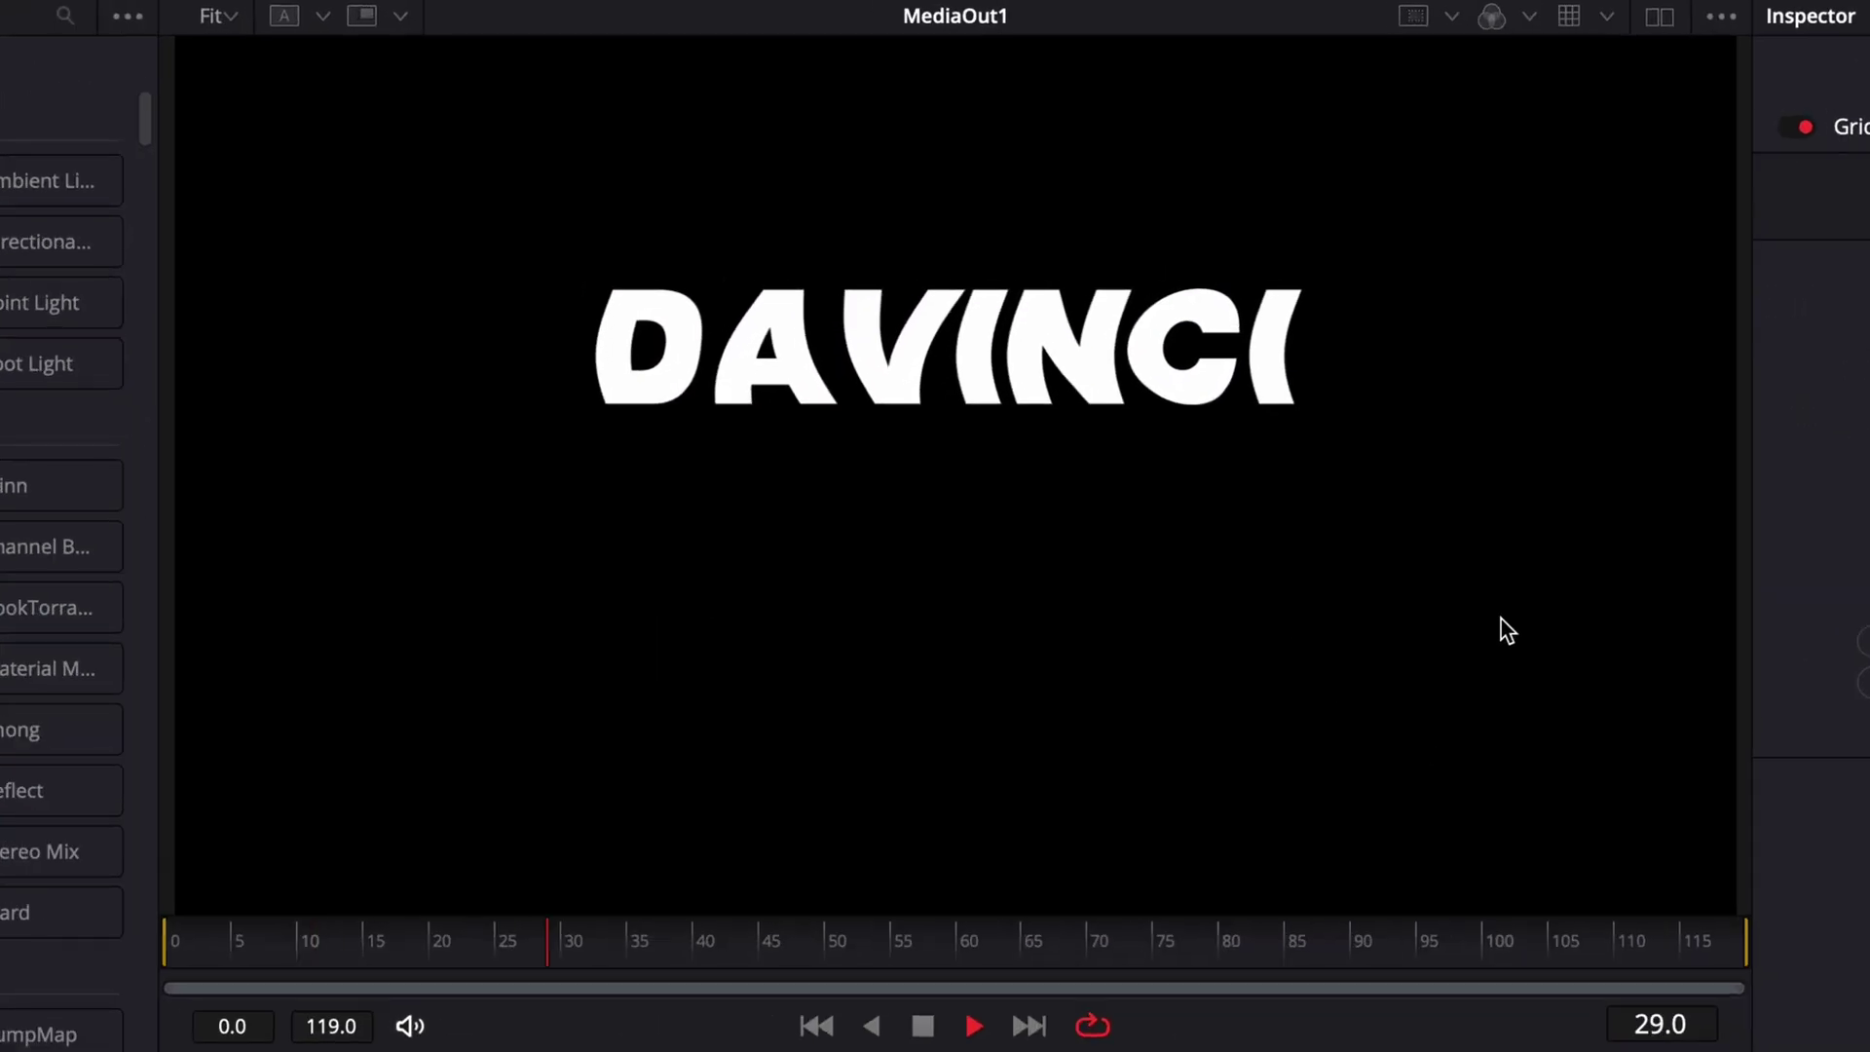
{"action": "key", "text": "space"}
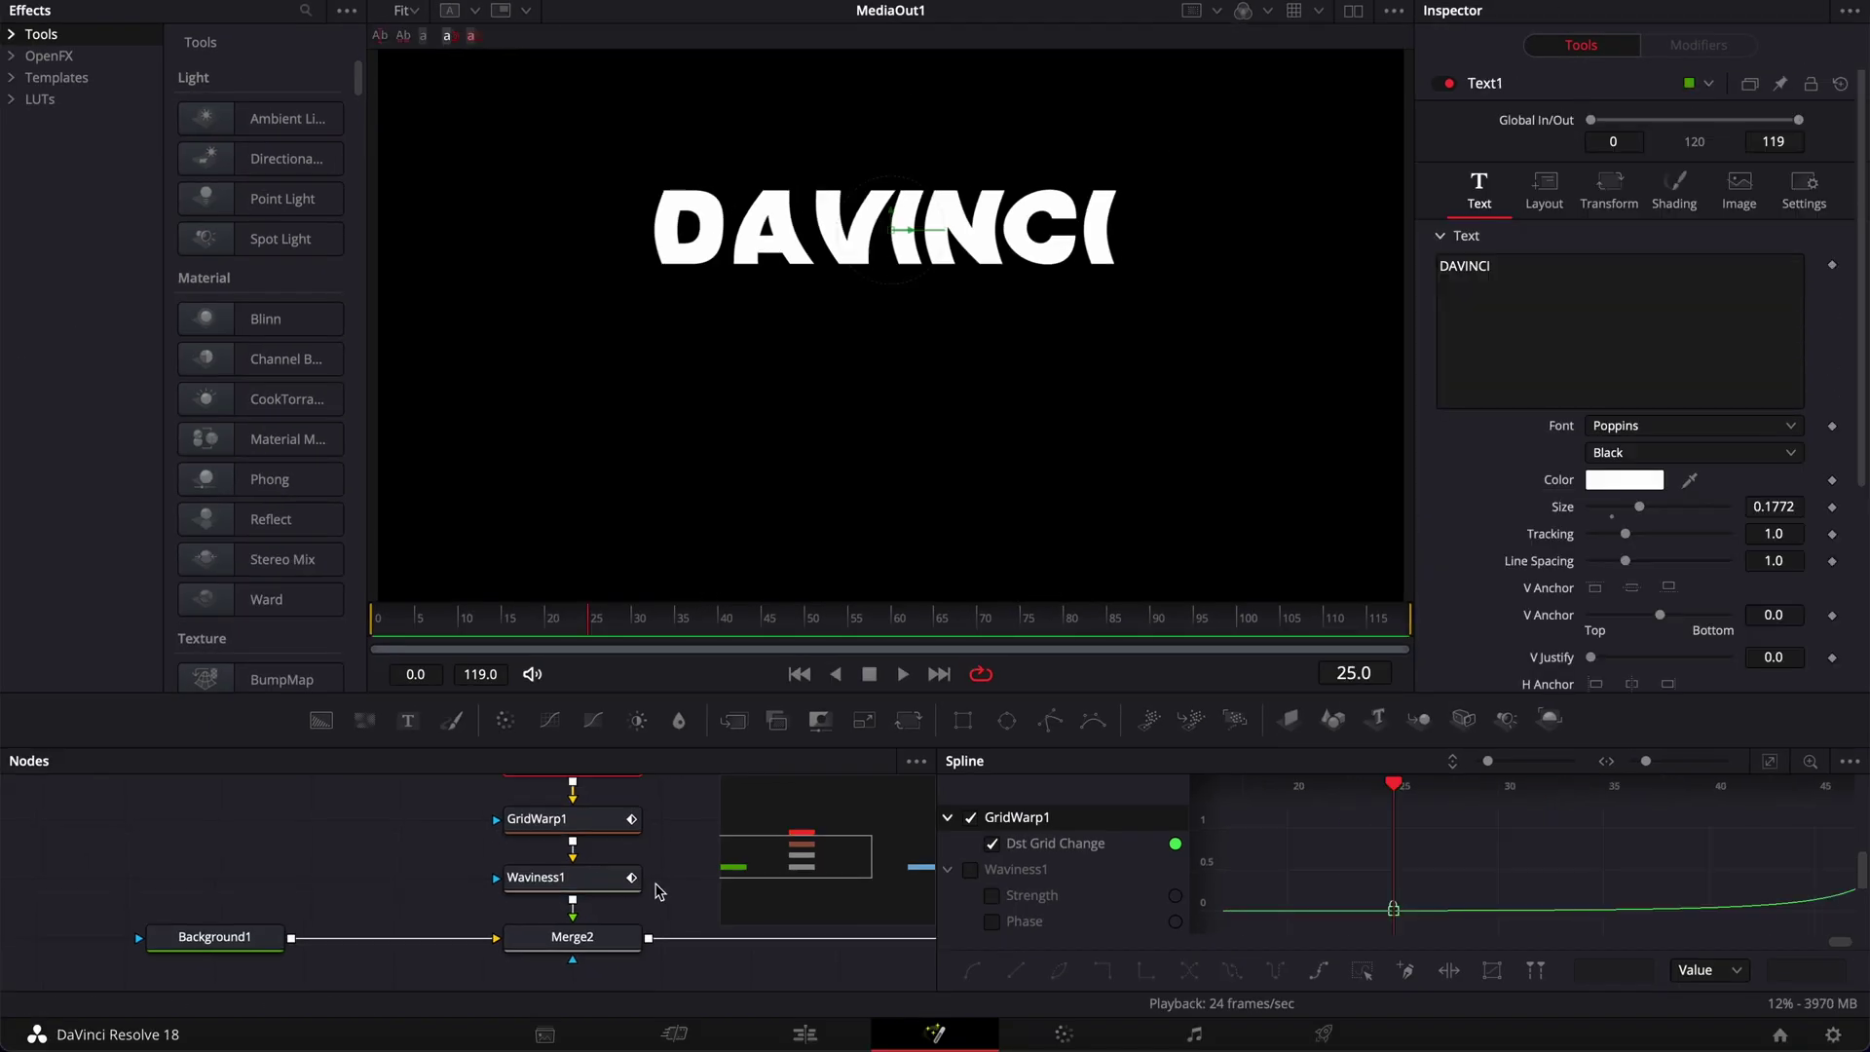
{"action": "scroll", "coordinate": [658, 891], "scroll_direction": "up", "scroll_amount": 2}
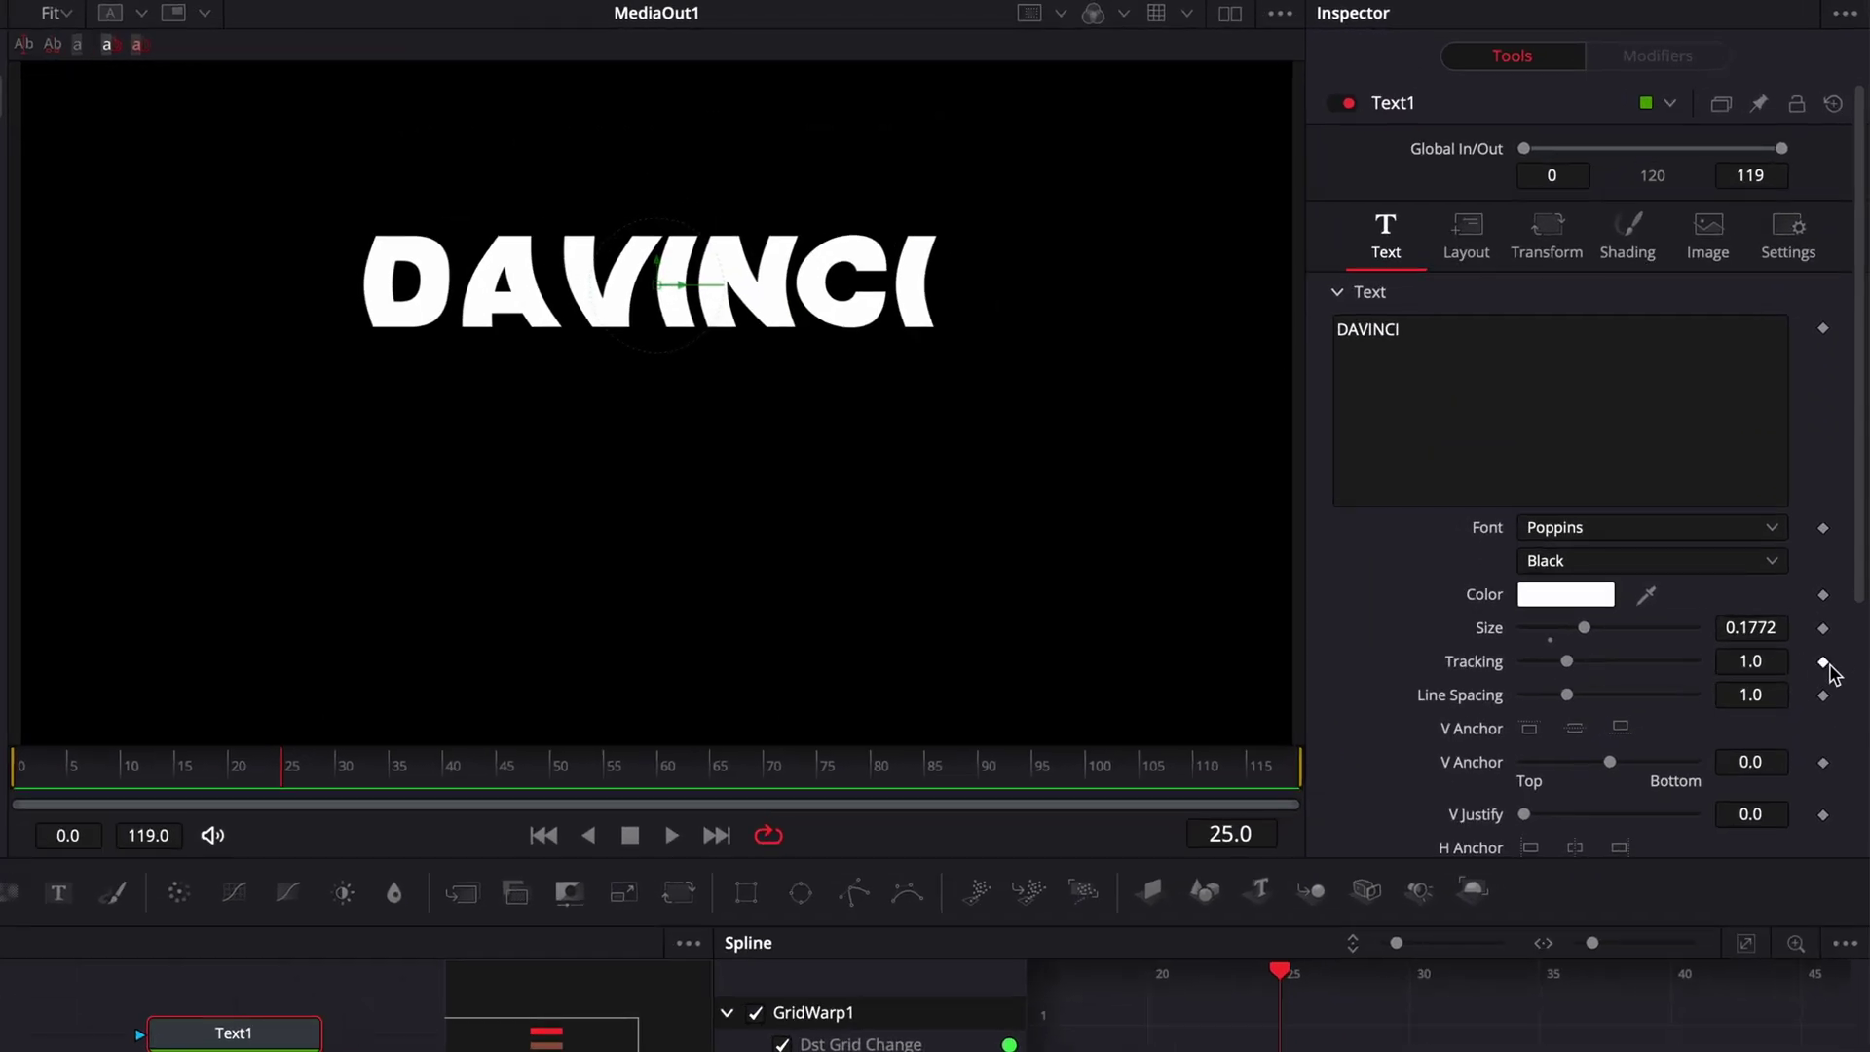
Keyframe Text1's Tracking at frame 25, then widen it to 2.52 at frame 0
{"action": "left_click", "coordinate": [1823, 664]}
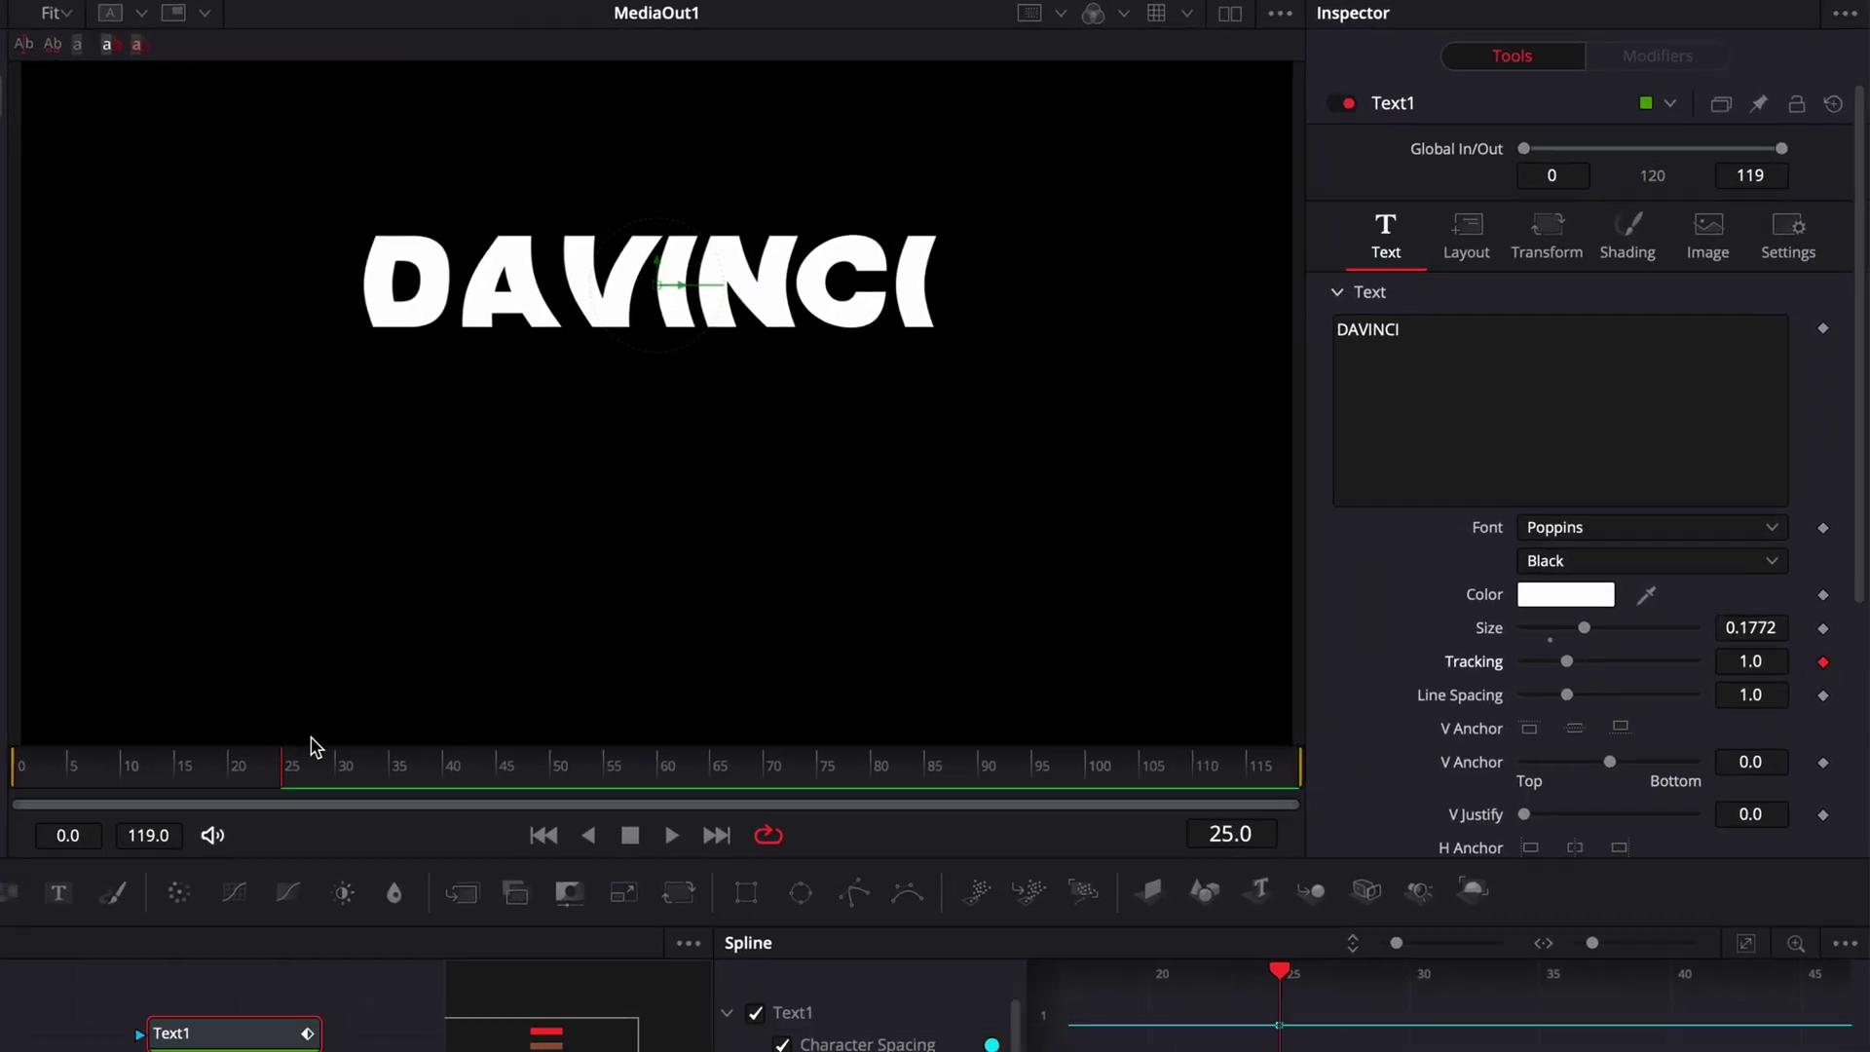
{"action": "left_click_drag", "start_coordinate": [83, 762], "coordinate": [14, 769]}
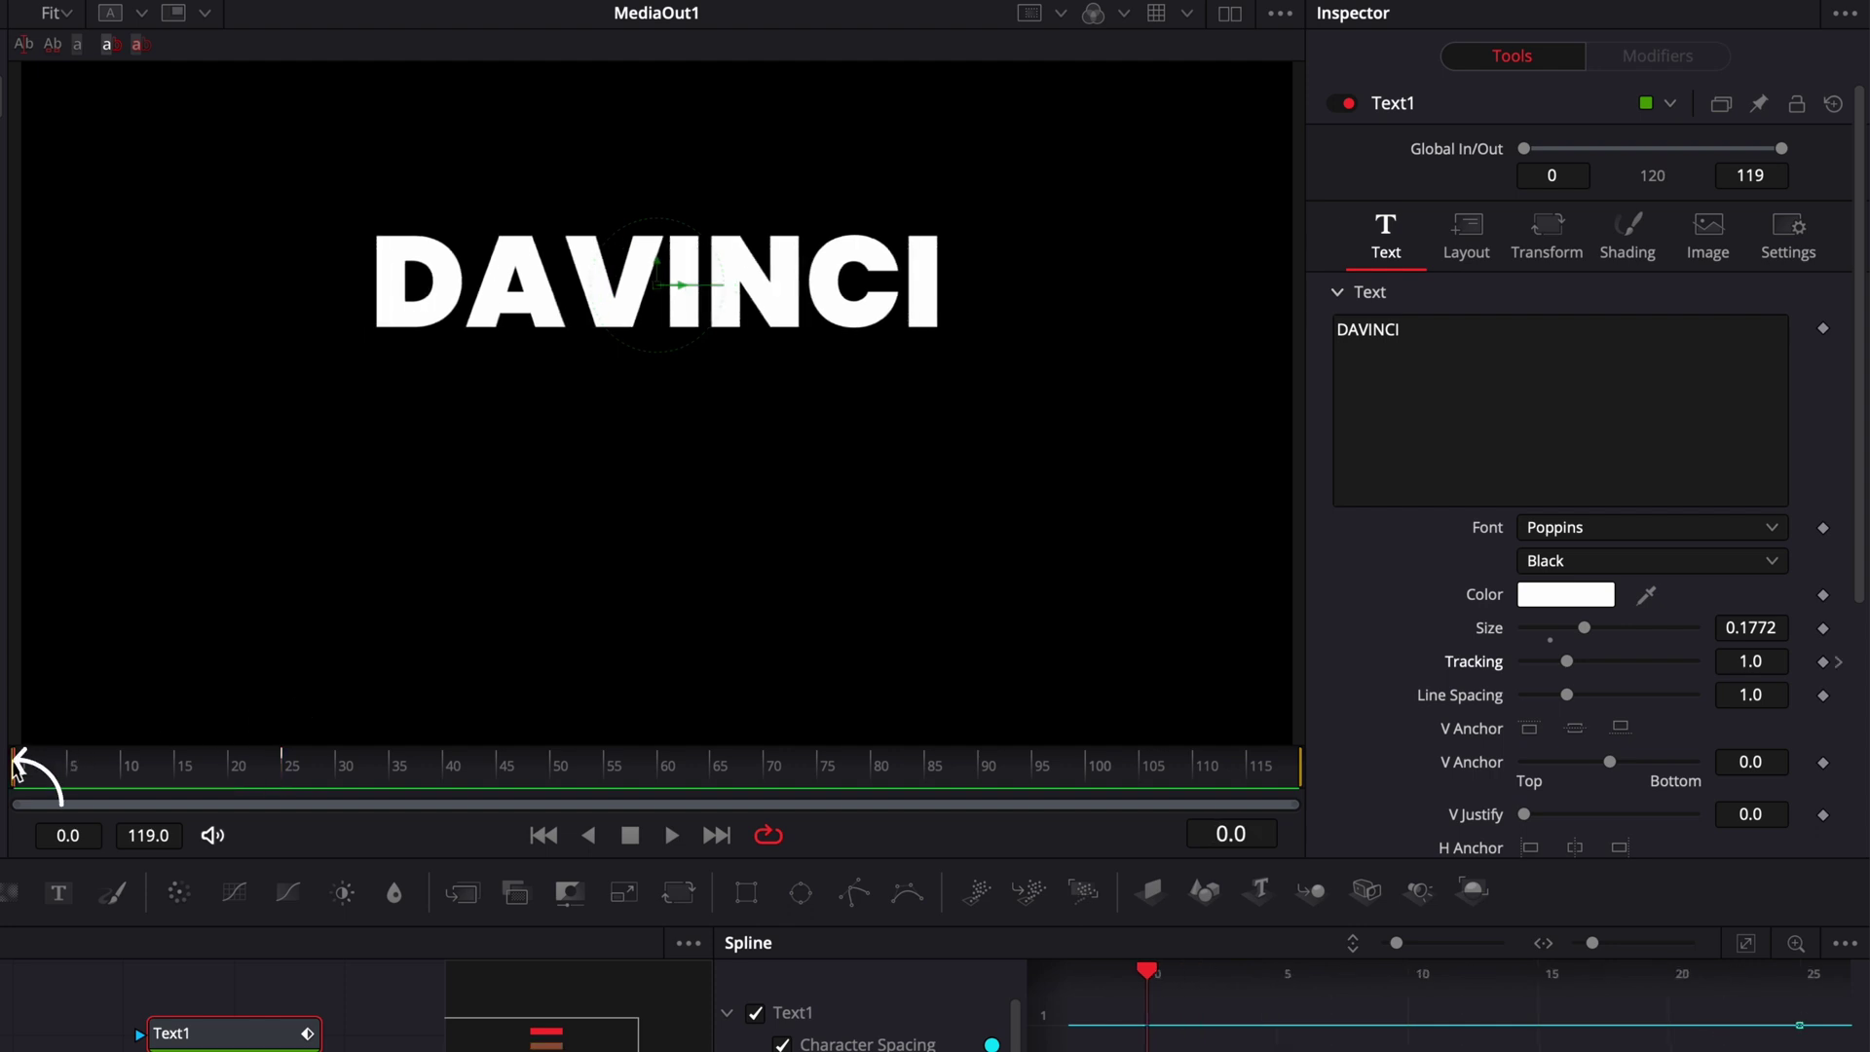
{"action": "left_click_drag", "start_coordinate": [1567, 661], "coordinate": [1629, 668]}
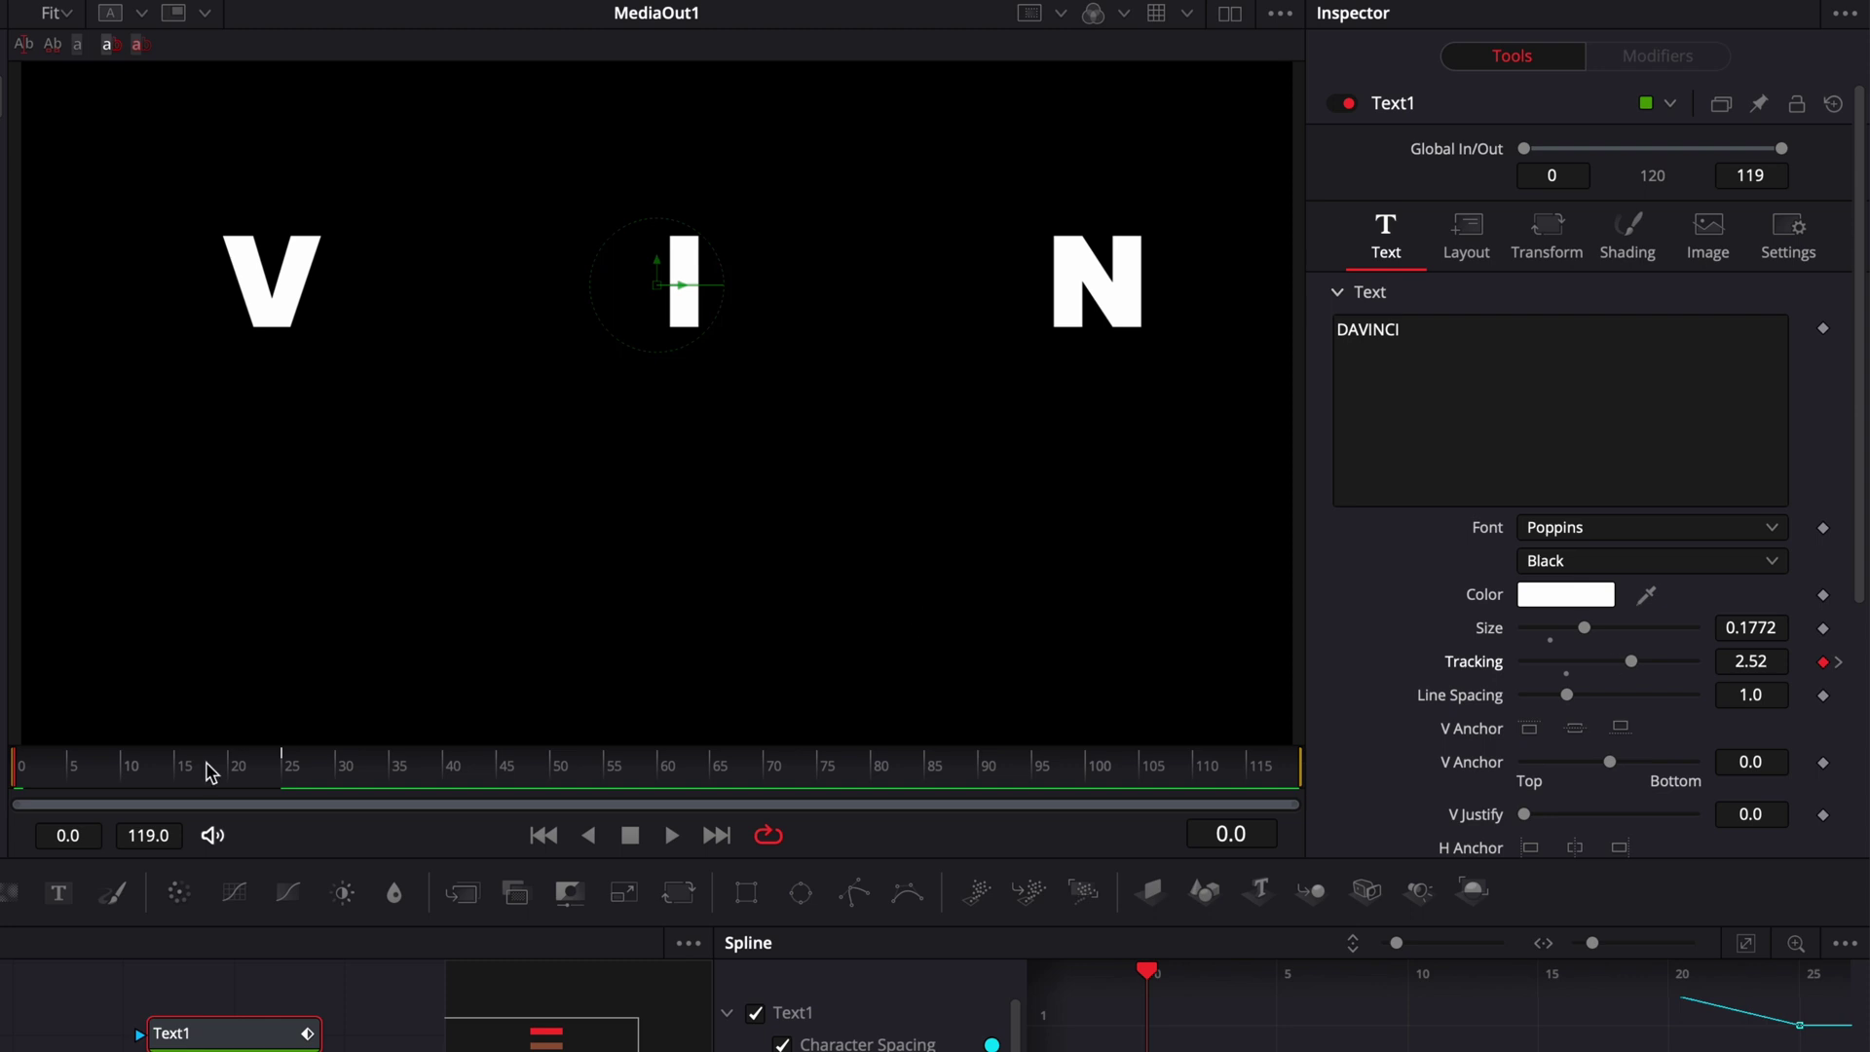
In Shading, keyframe Opacity at 1.0 on frame 18 and drop it to 0 at frame 0
{"action": "left_click_drag", "start_coordinate": [210, 773], "coordinate": [212, 769]}
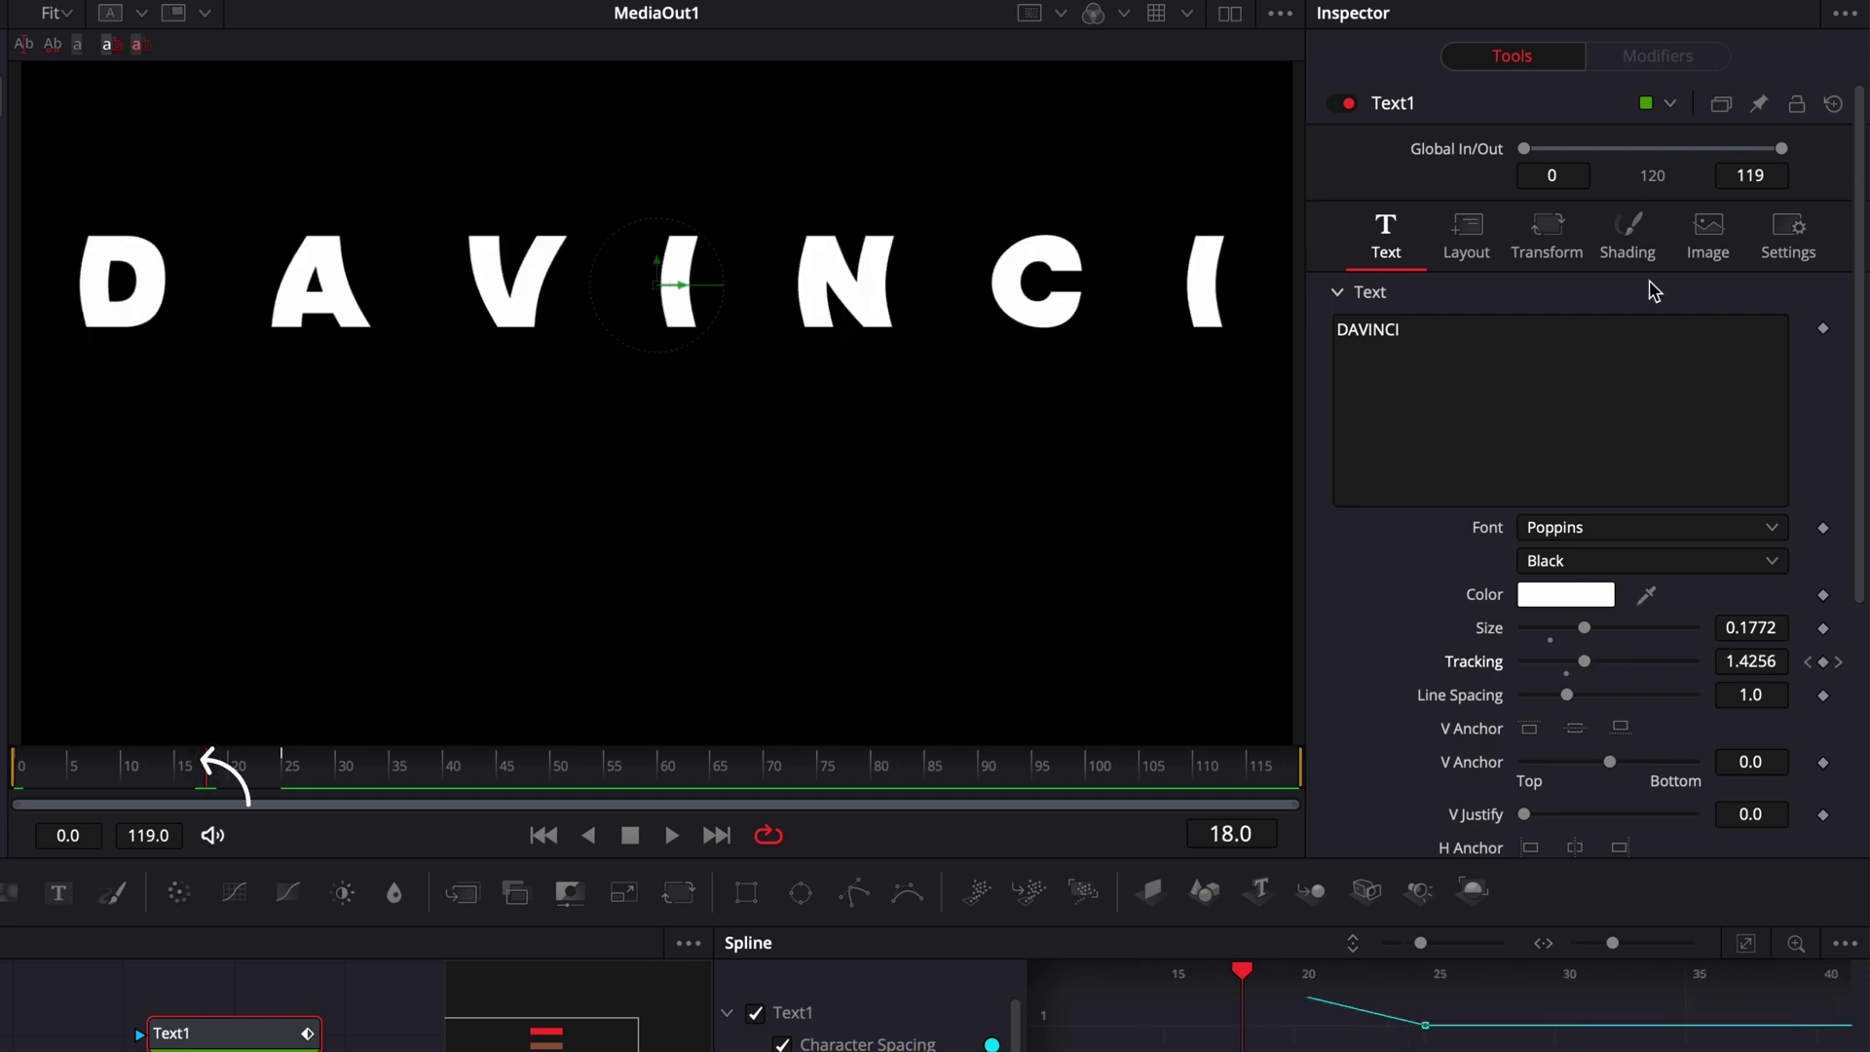
{"action": "left_click", "coordinate": [1636, 255]}
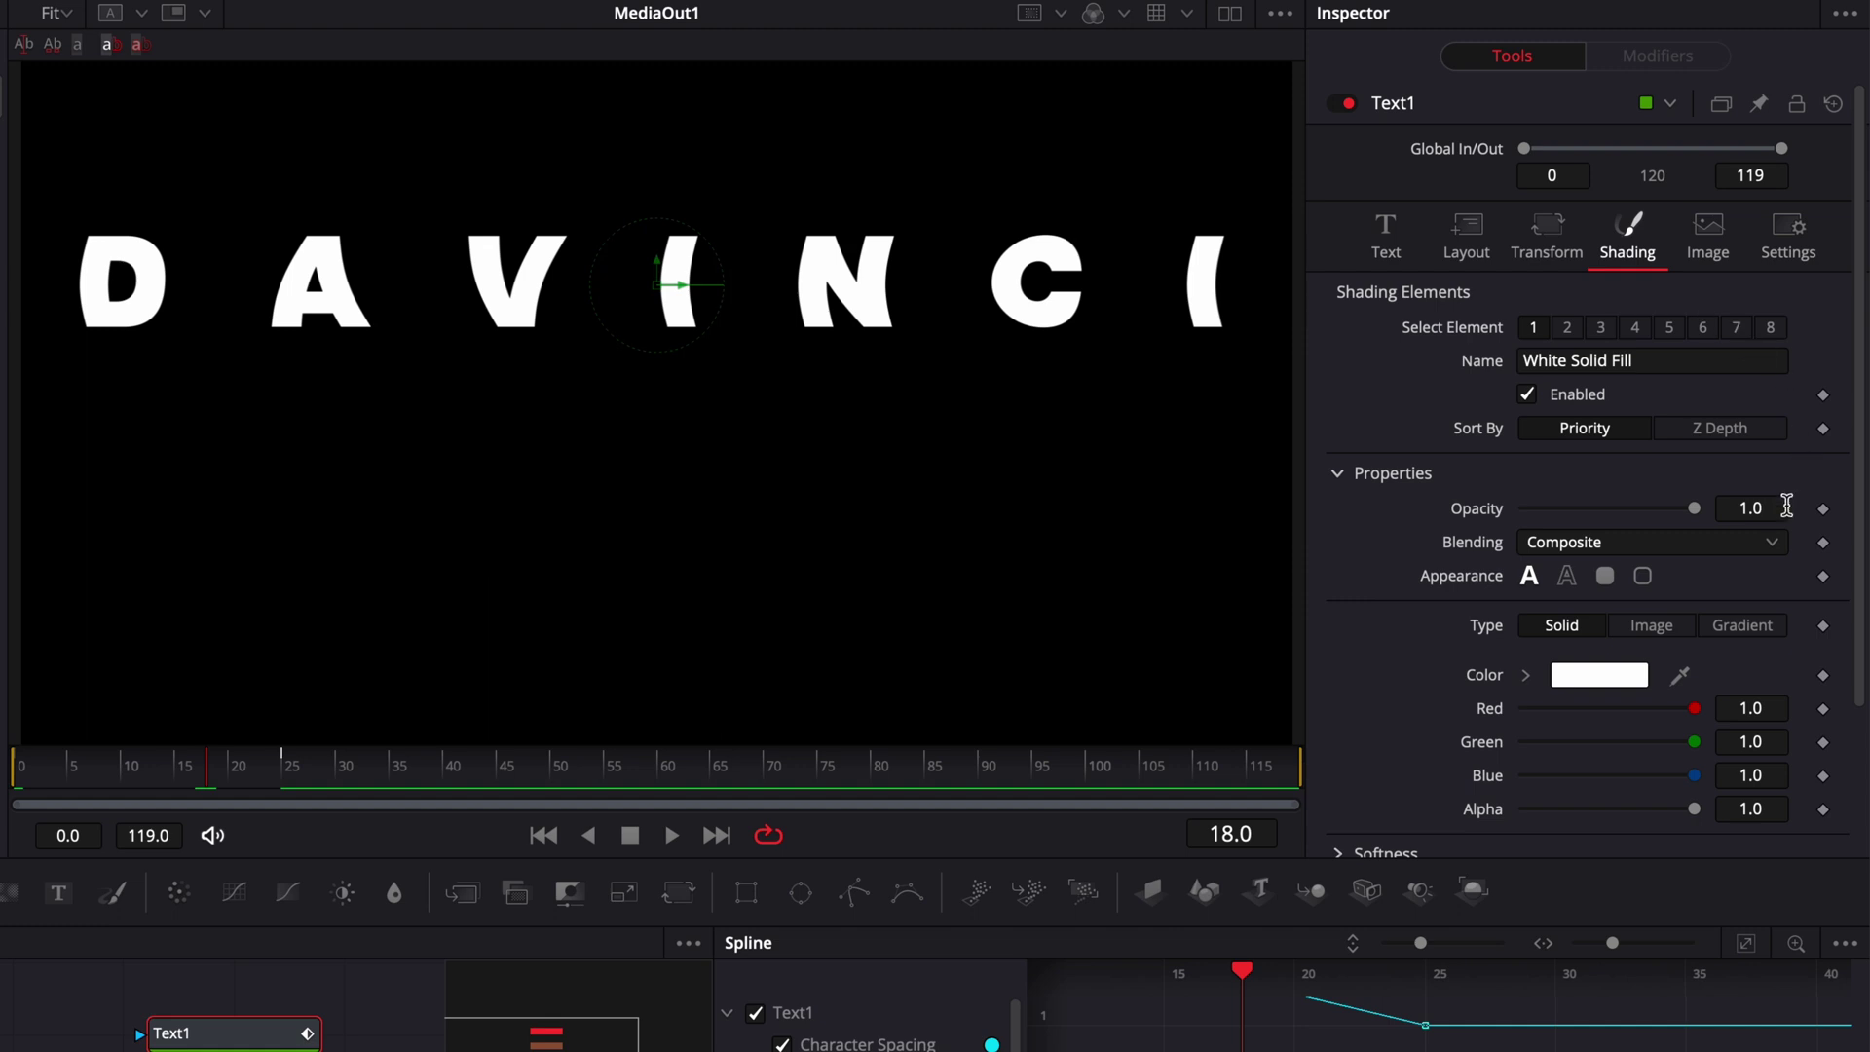
{"action": "left_click", "coordinate": [1821, 510]}
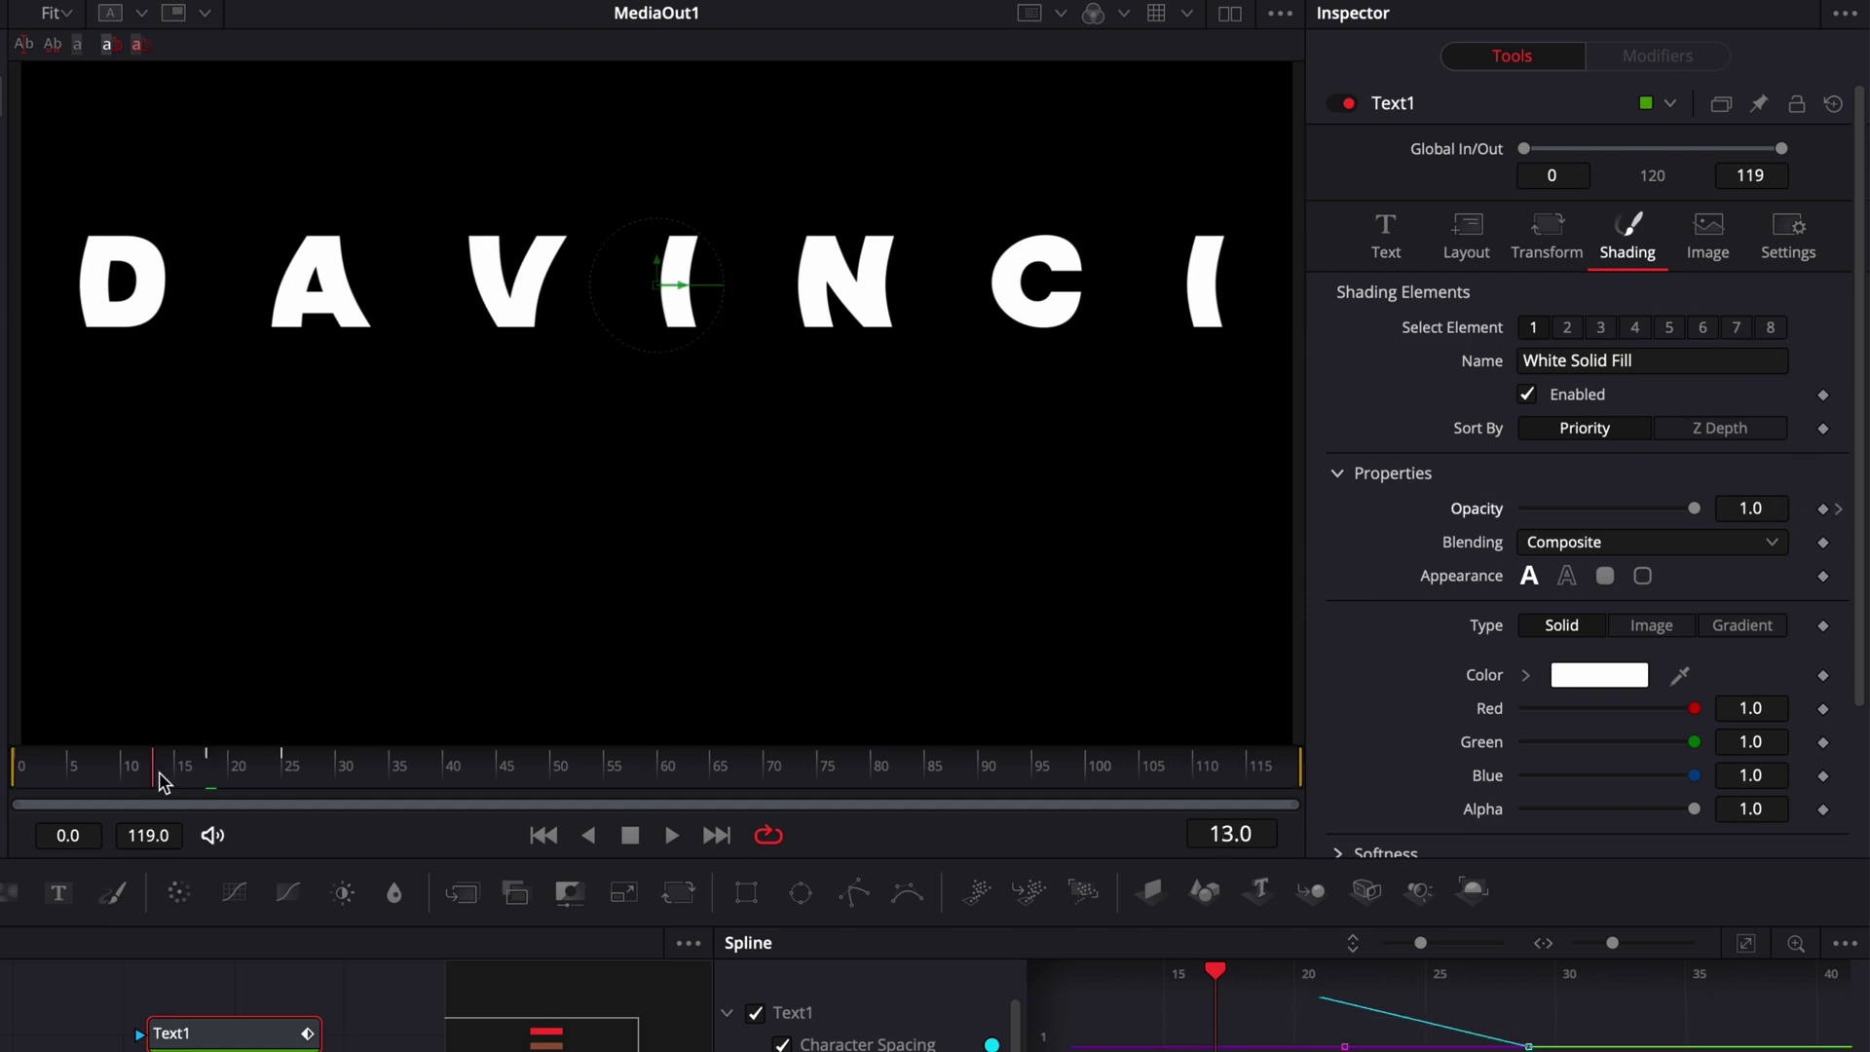
{"action": "key", "text": "Home"}
{"action": "left_click_drag", "start_coordinate": [1694, 509], "coordinate": [1519, 508]}
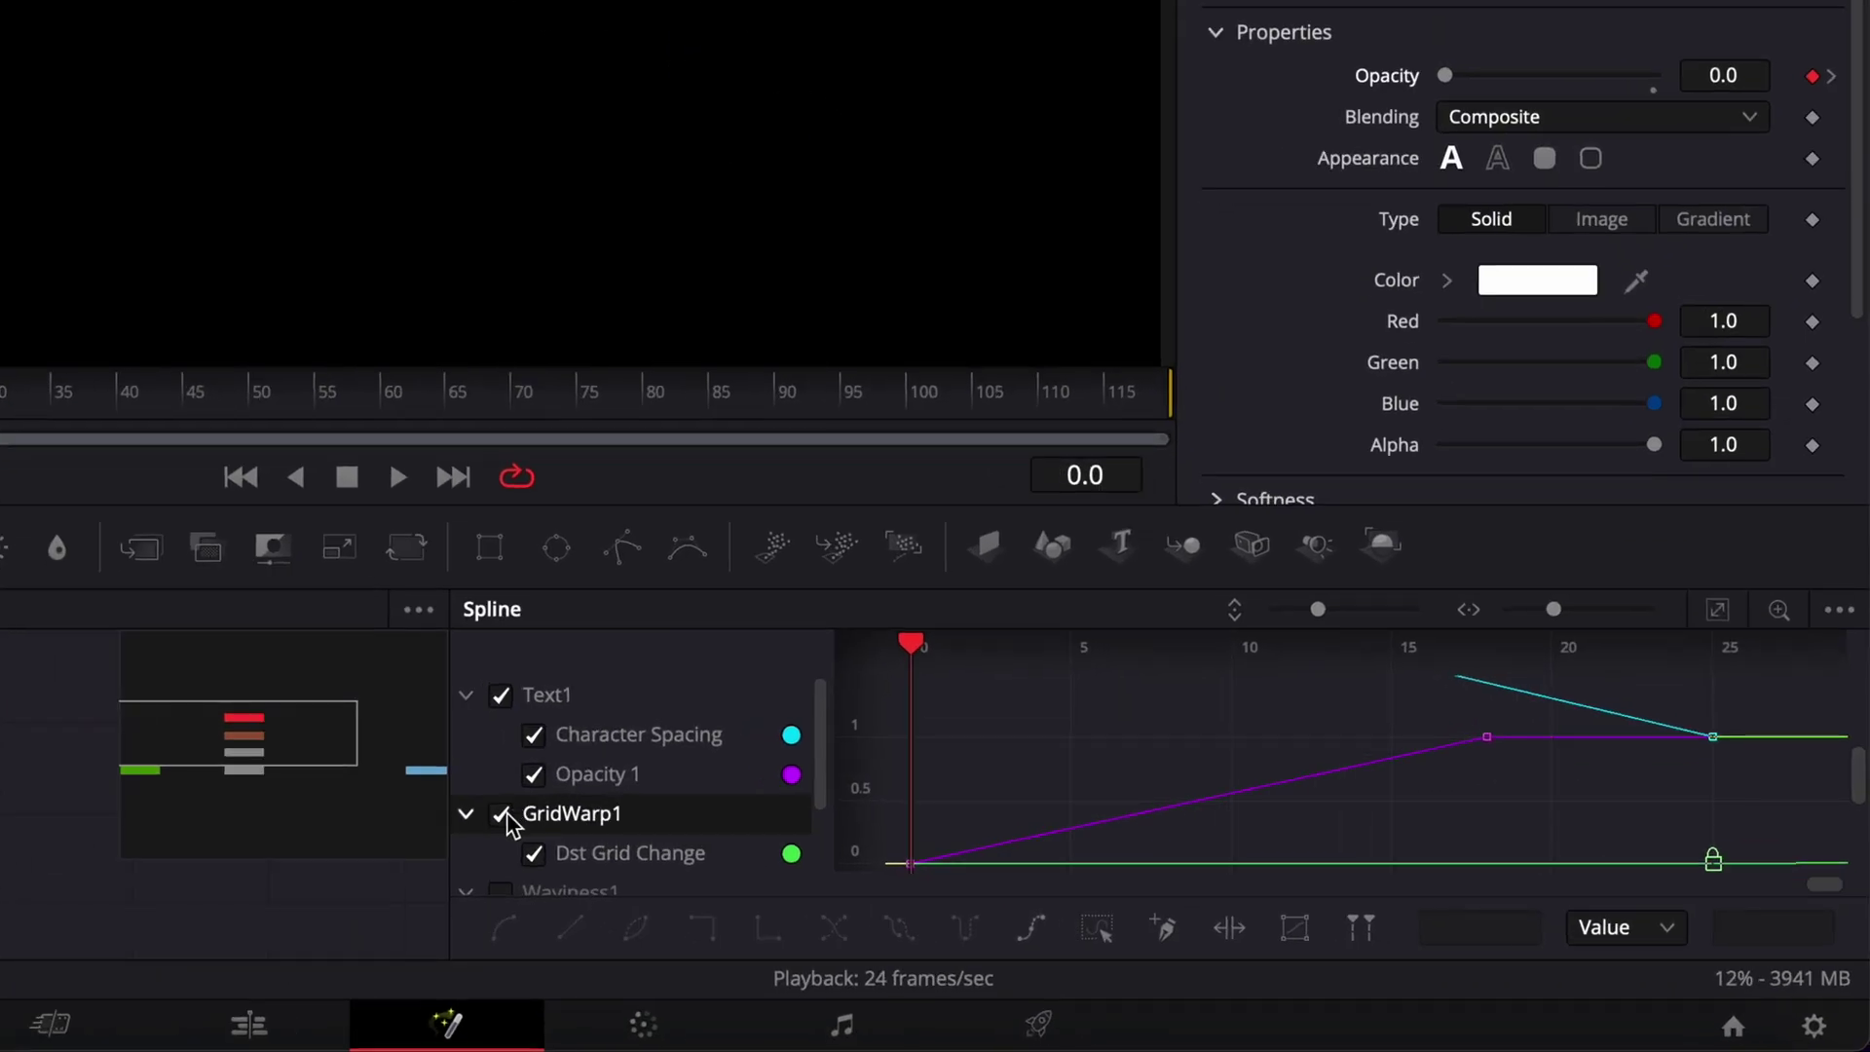
Hide the GridWarp1 and Opacity 1 curves, fit the view, and smooth both Character Spacing keyframes
{"action": "left_click", "coordinate": [971, 896]}
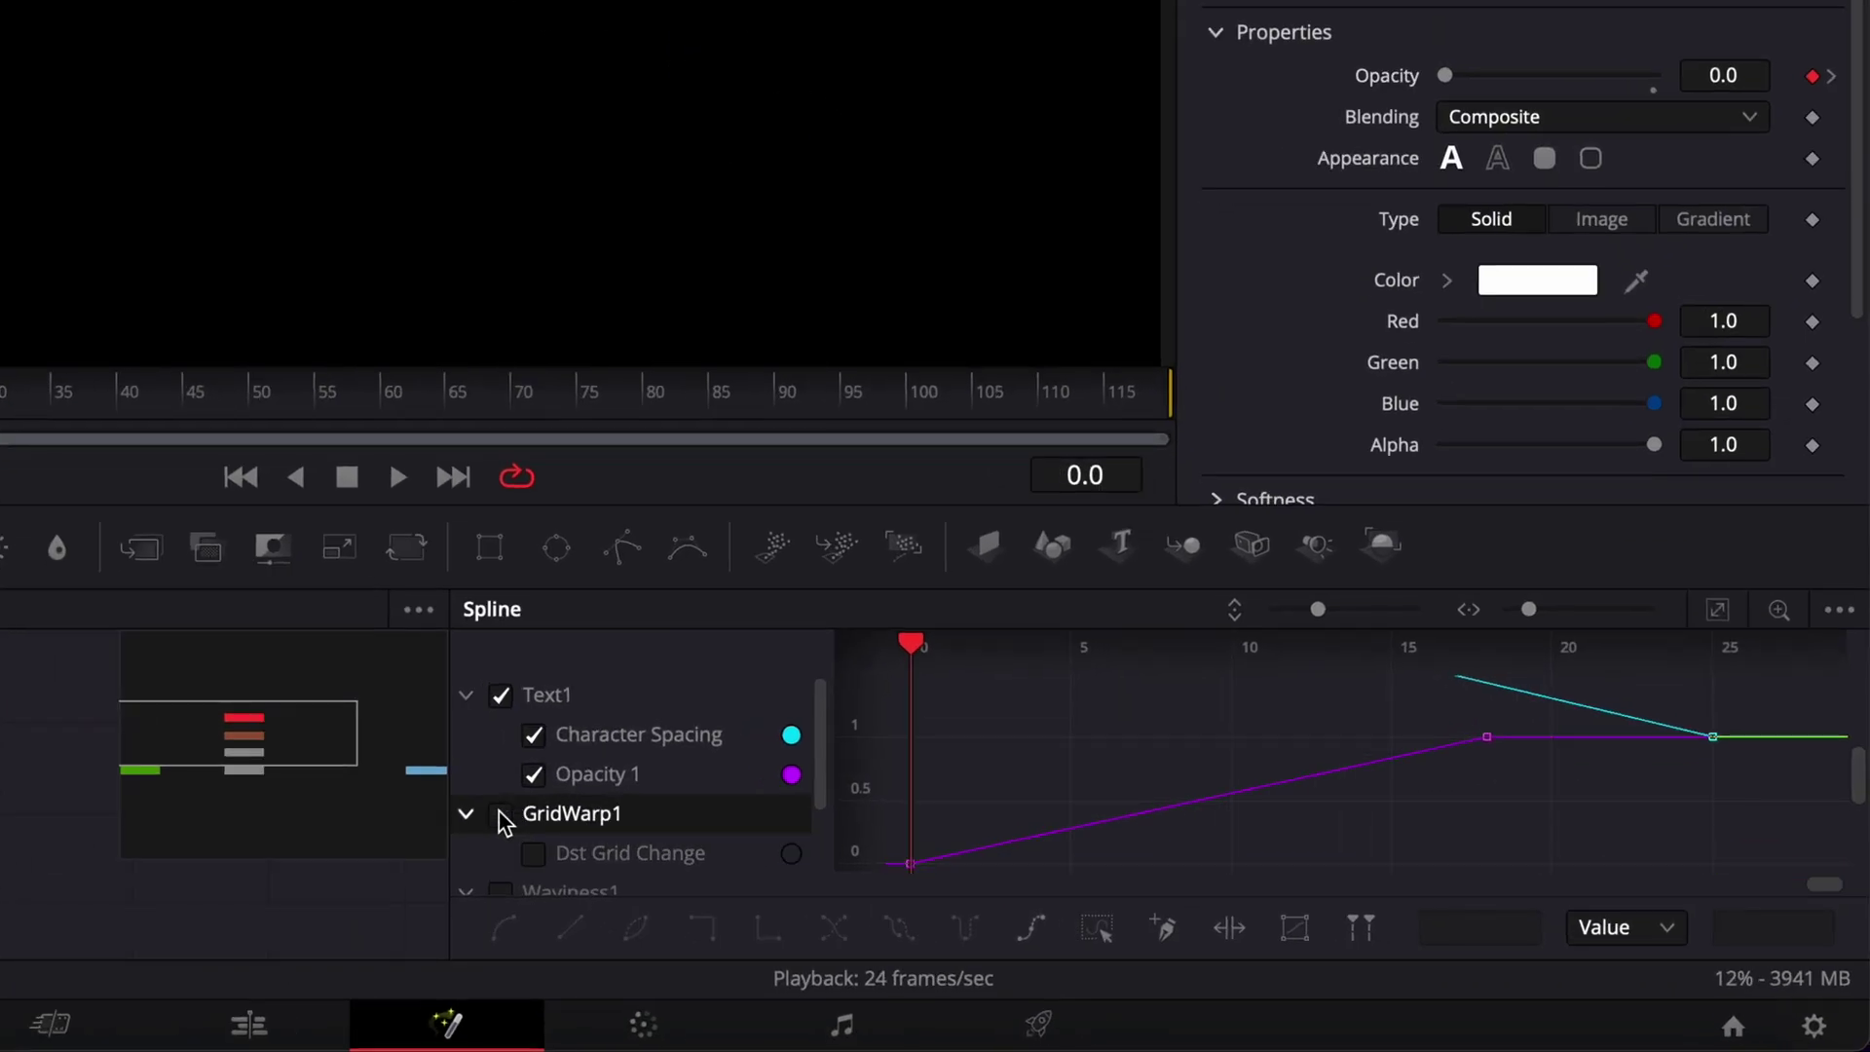
{"action": "left_click", "coordinate": [533, 774]}
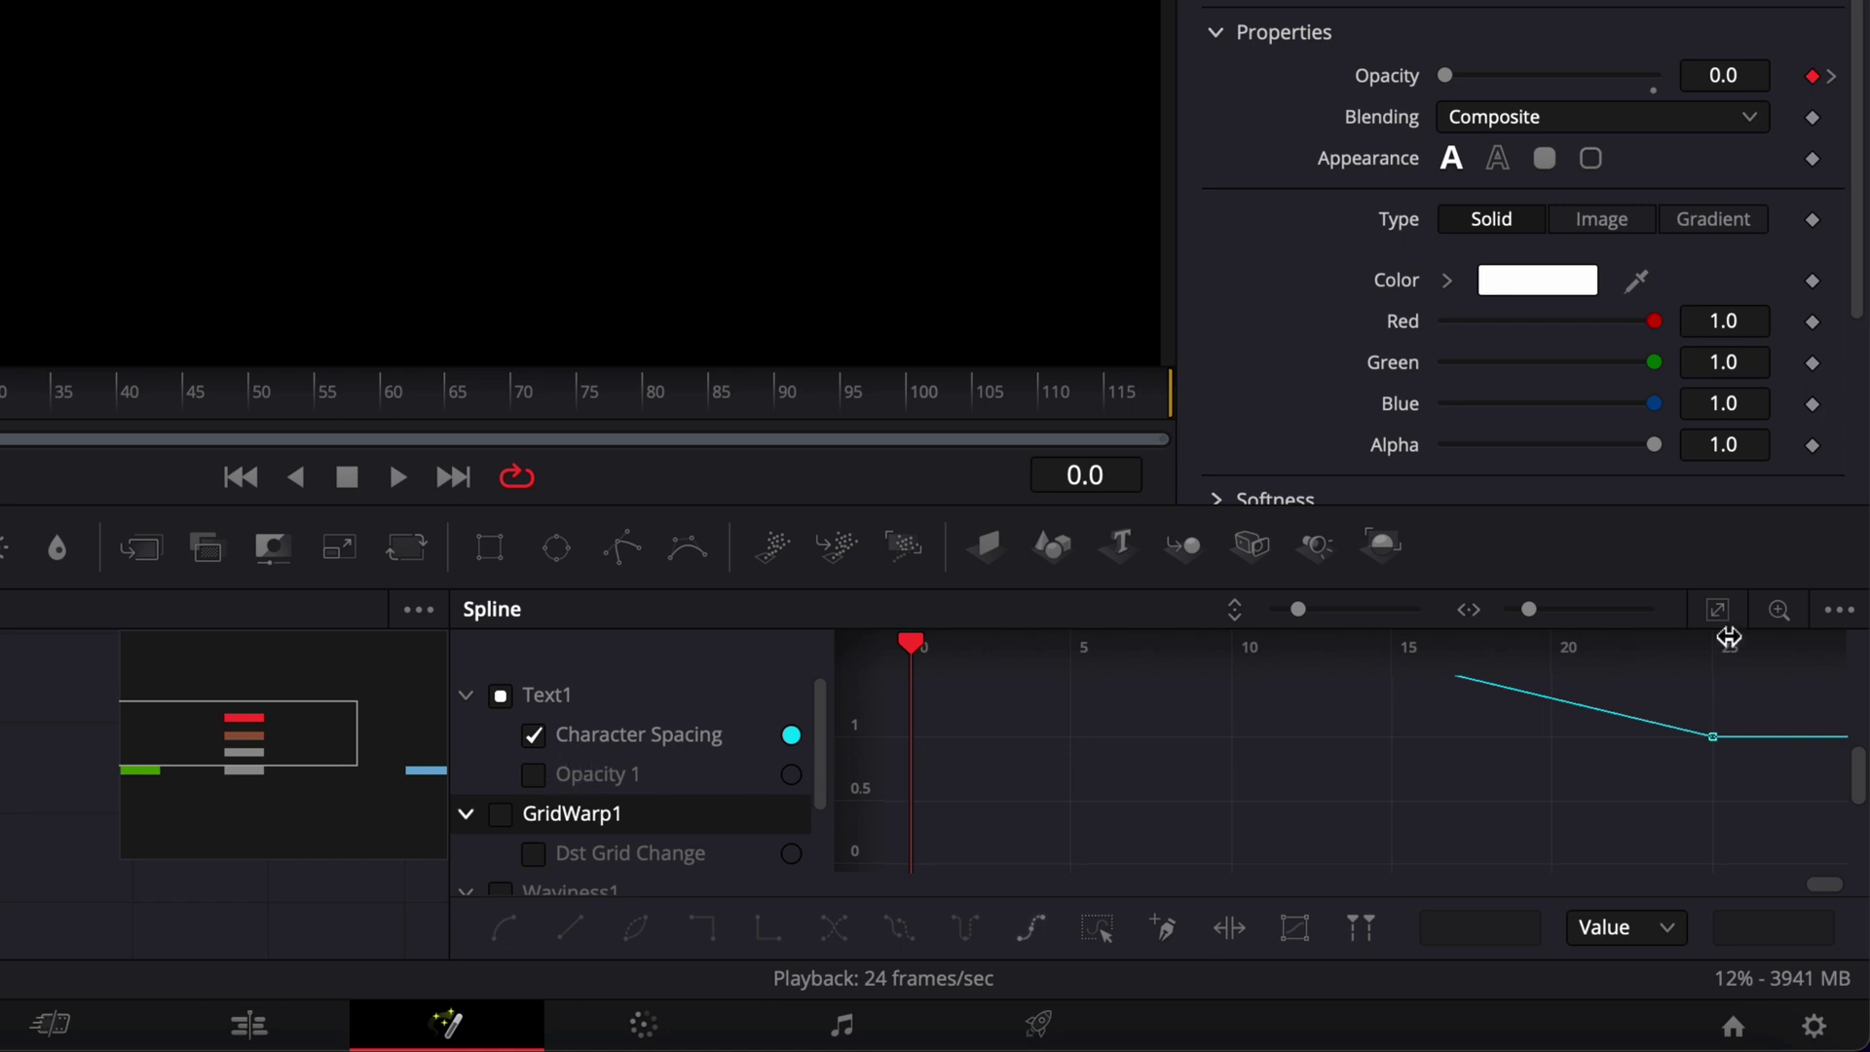
{"action": "left_click", "coordinate": [1718, 613]}
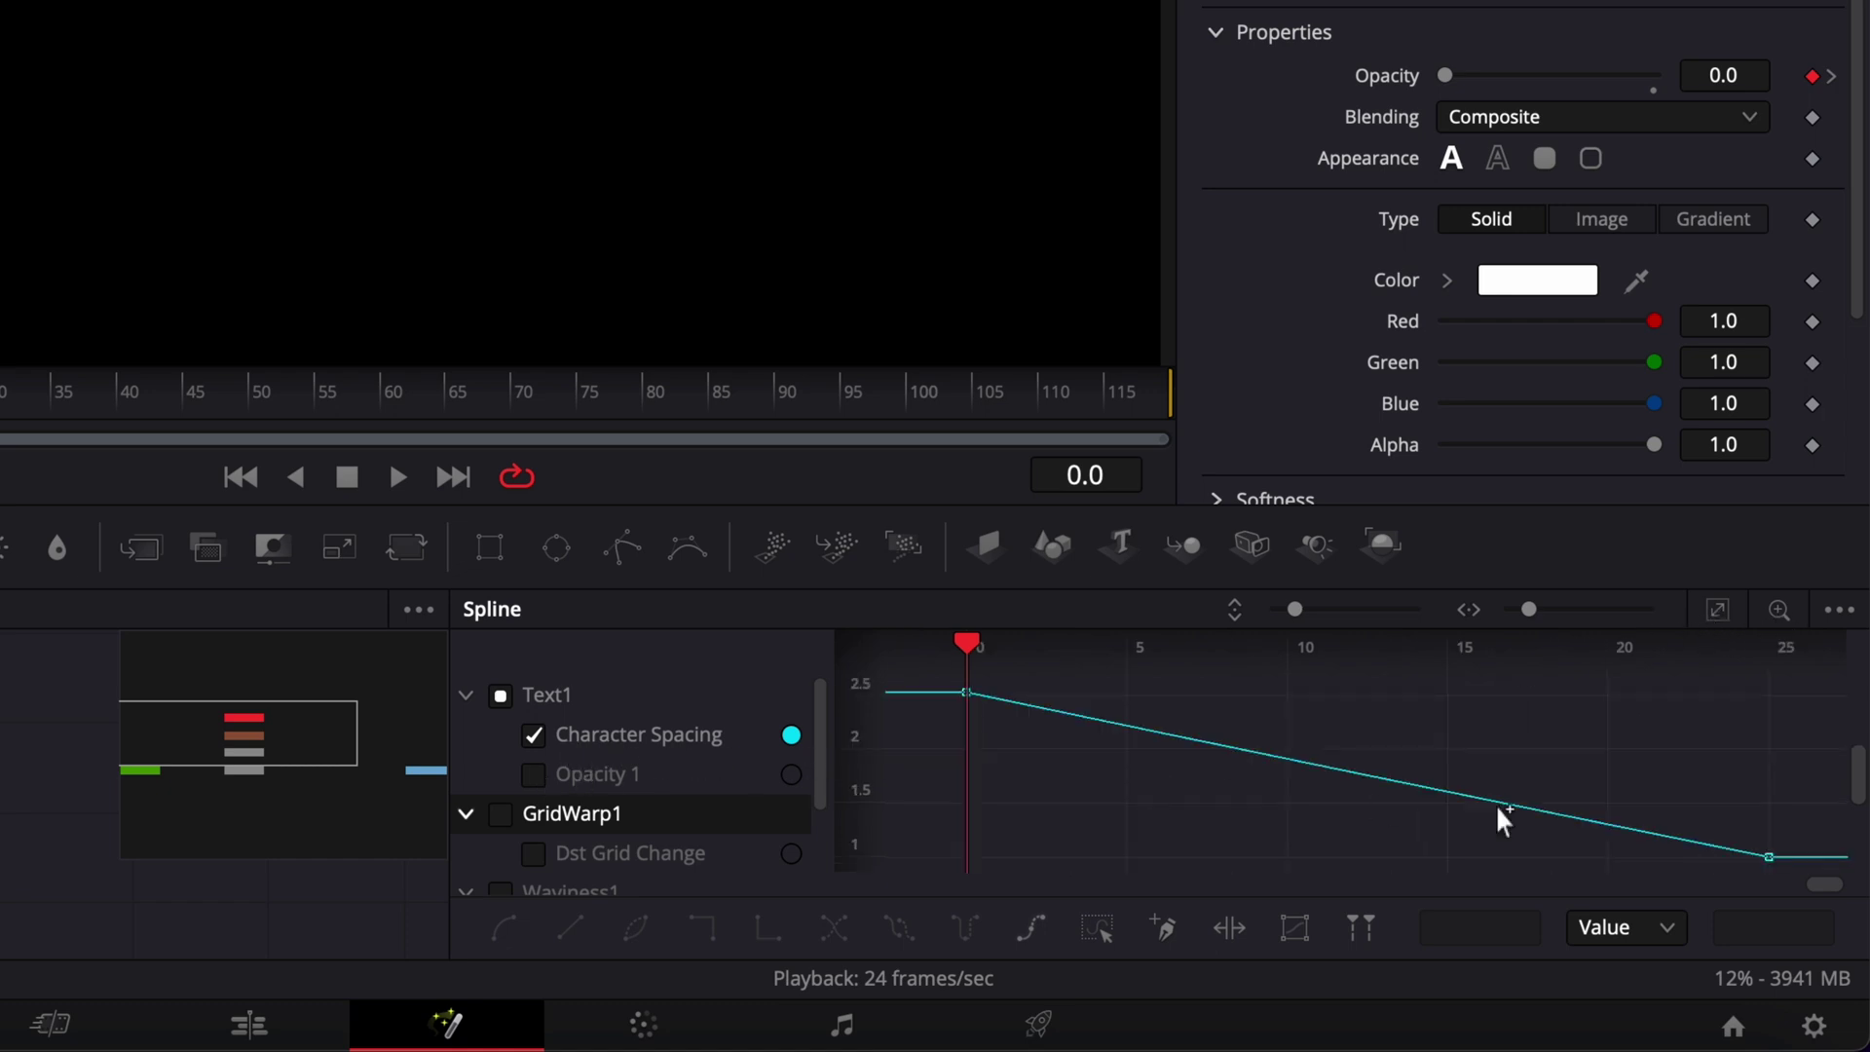
{"action": "left_click_drag", "start_coordinate": [943, 676], "coordinate": [1792, 892]}
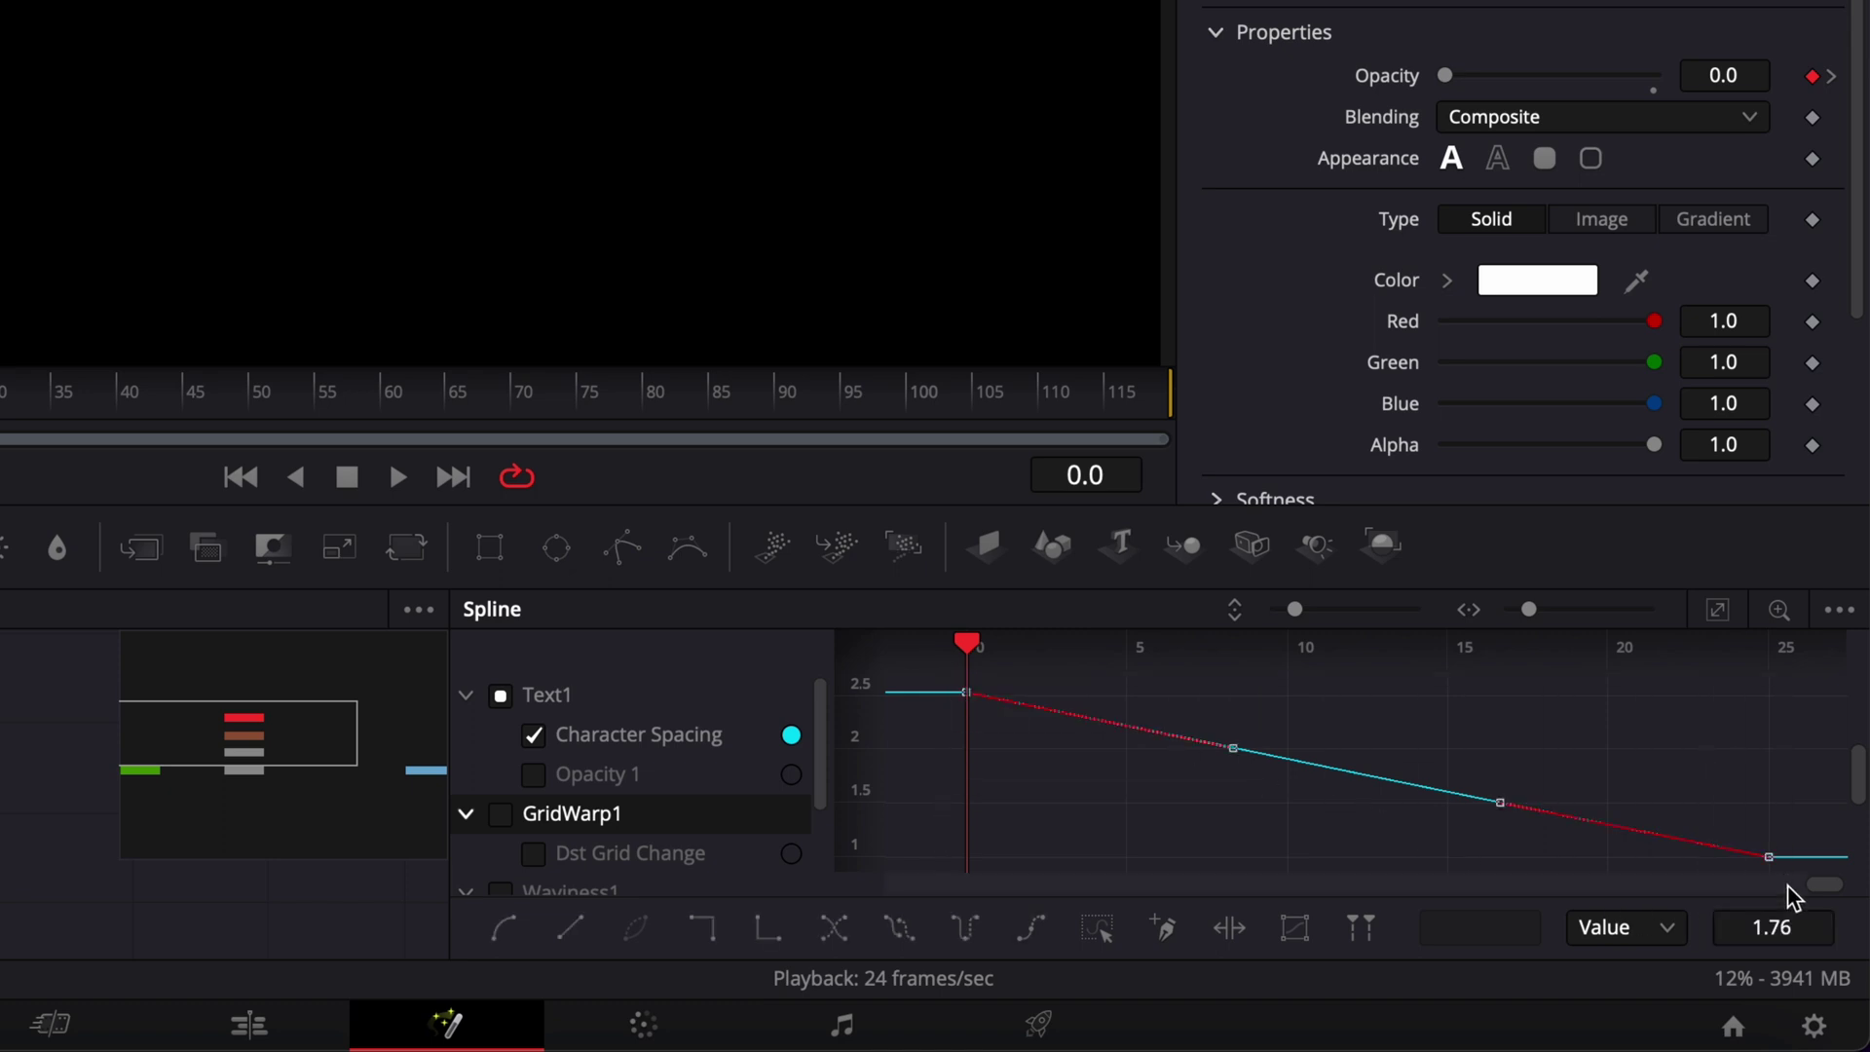
{"action": "key", "text": "s"}
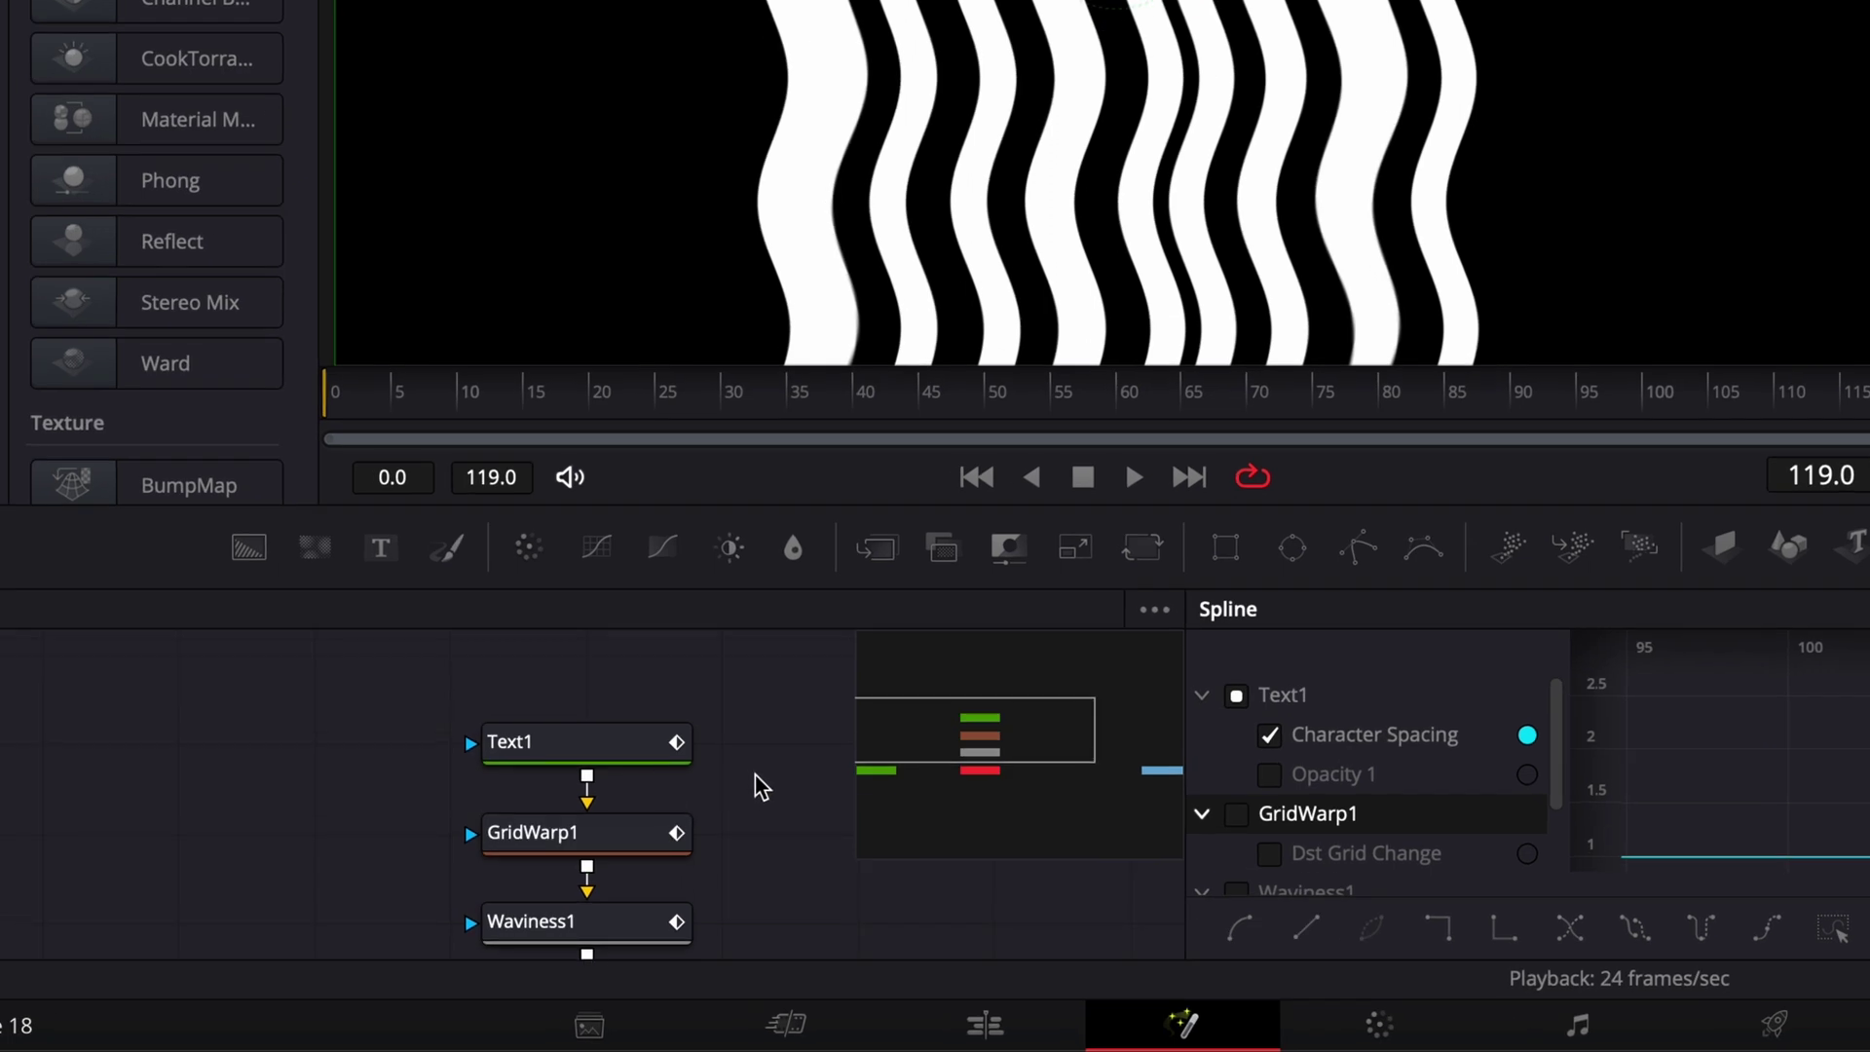
Enable Text1's Red Outline shading element as a text fill
{"action": "left_click", "coordinate": [623, 764]}
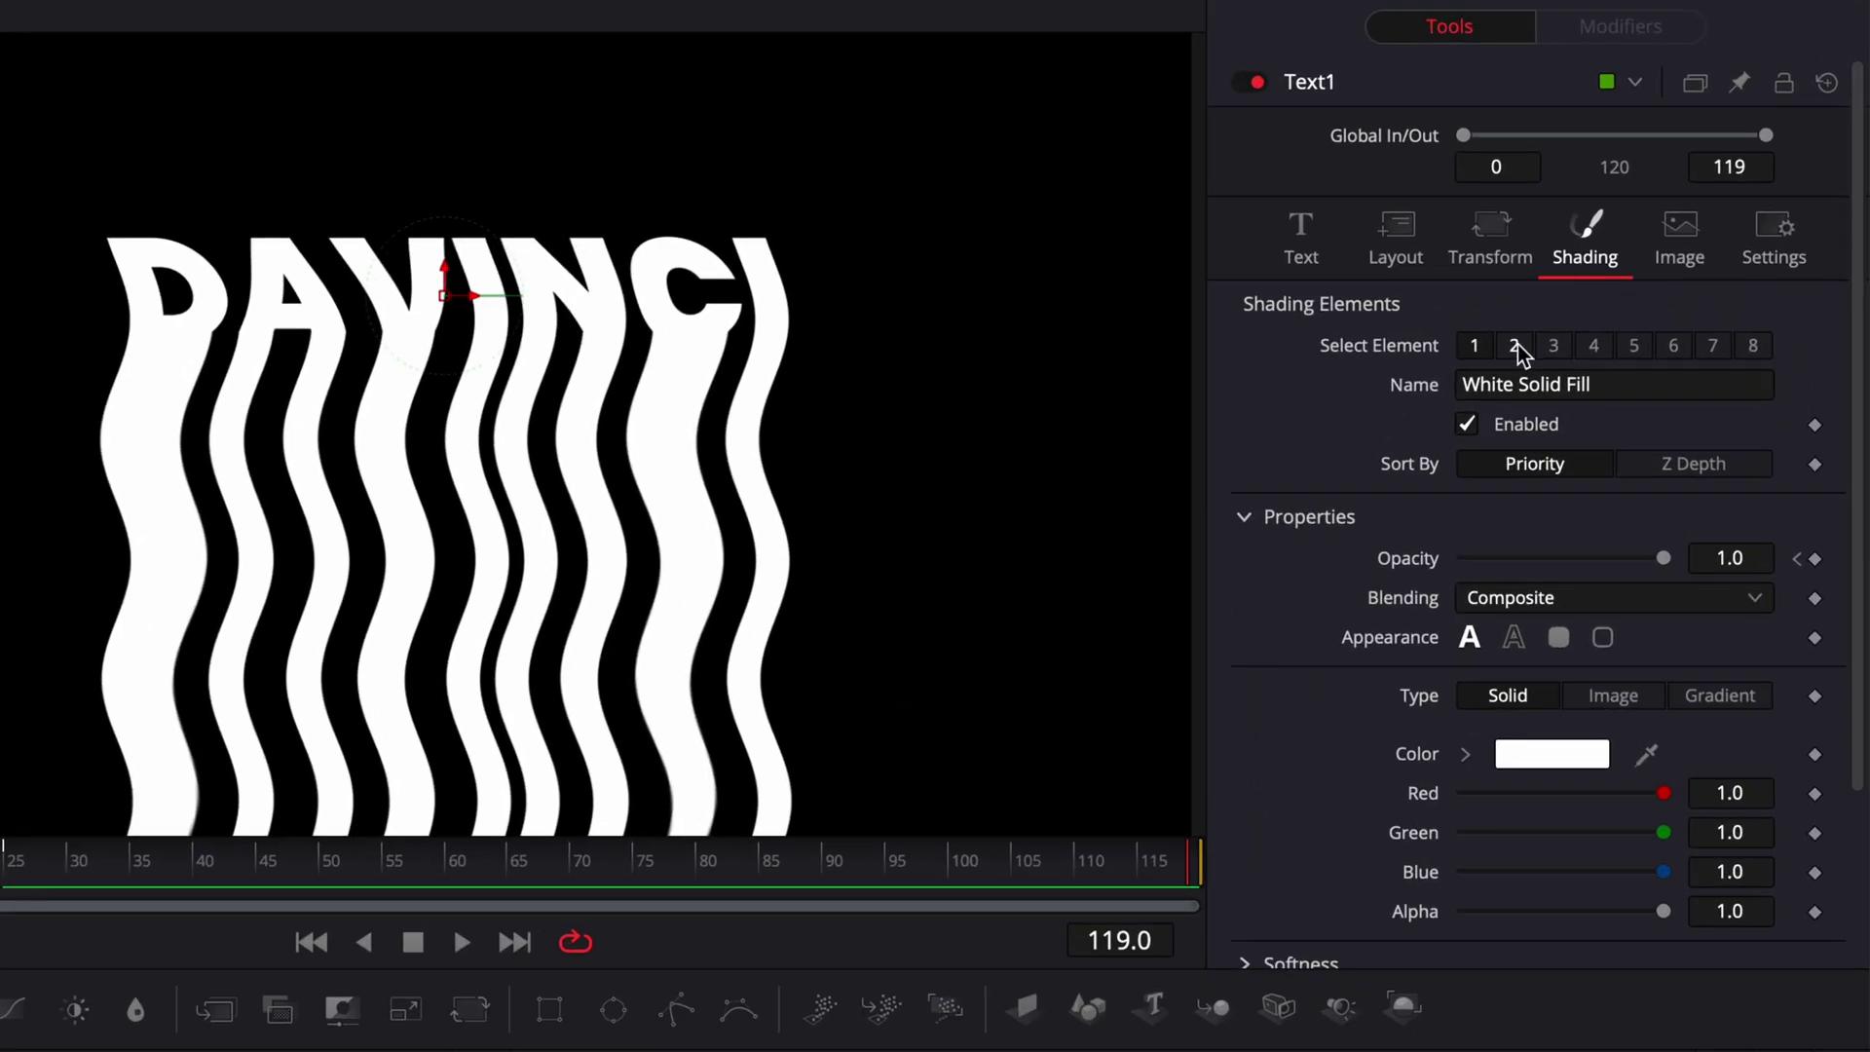
{"action": "left_click", "coordinate": [1516, 349]}
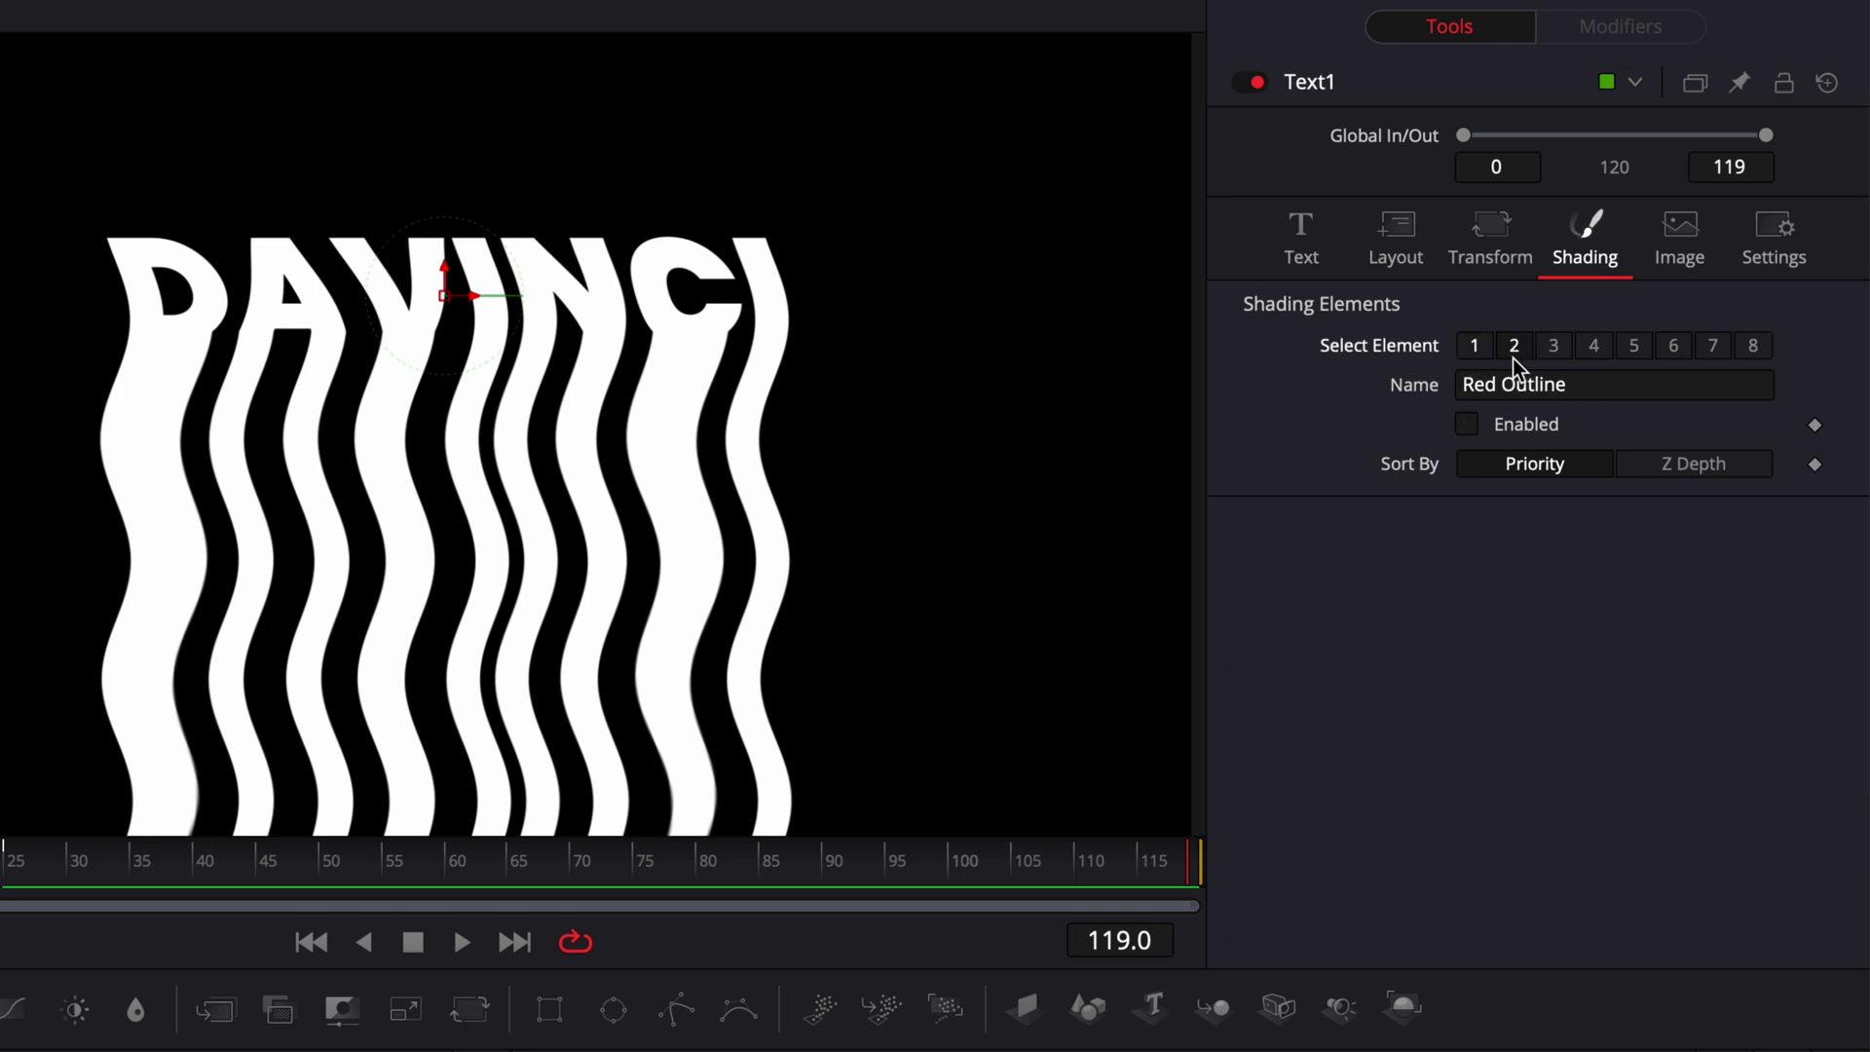
{"action": "left_click", "coordinate": [1469, 425]}
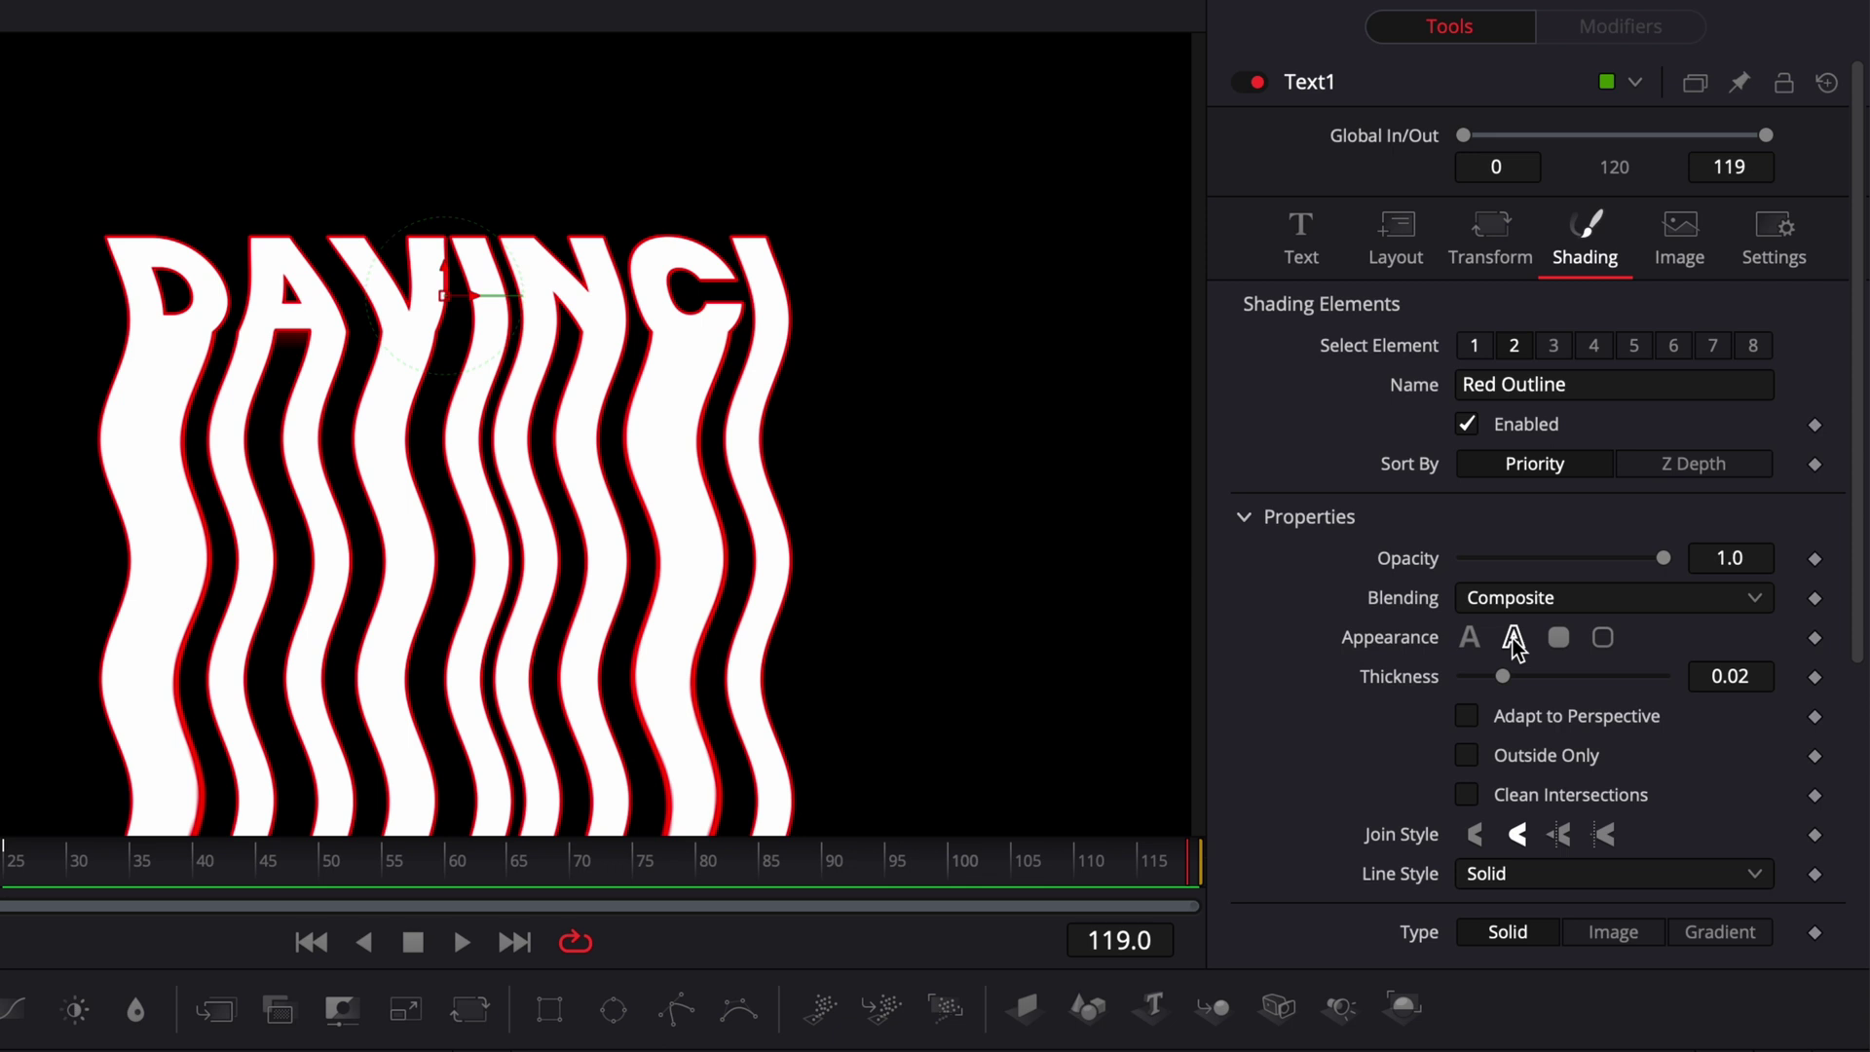
{"action": "left_click", "coordinate": [1470, 639]}
{"action": "scroll", "coordinate": [1249, 806], "scroll_direction": "down", "scroll_amount": 4}
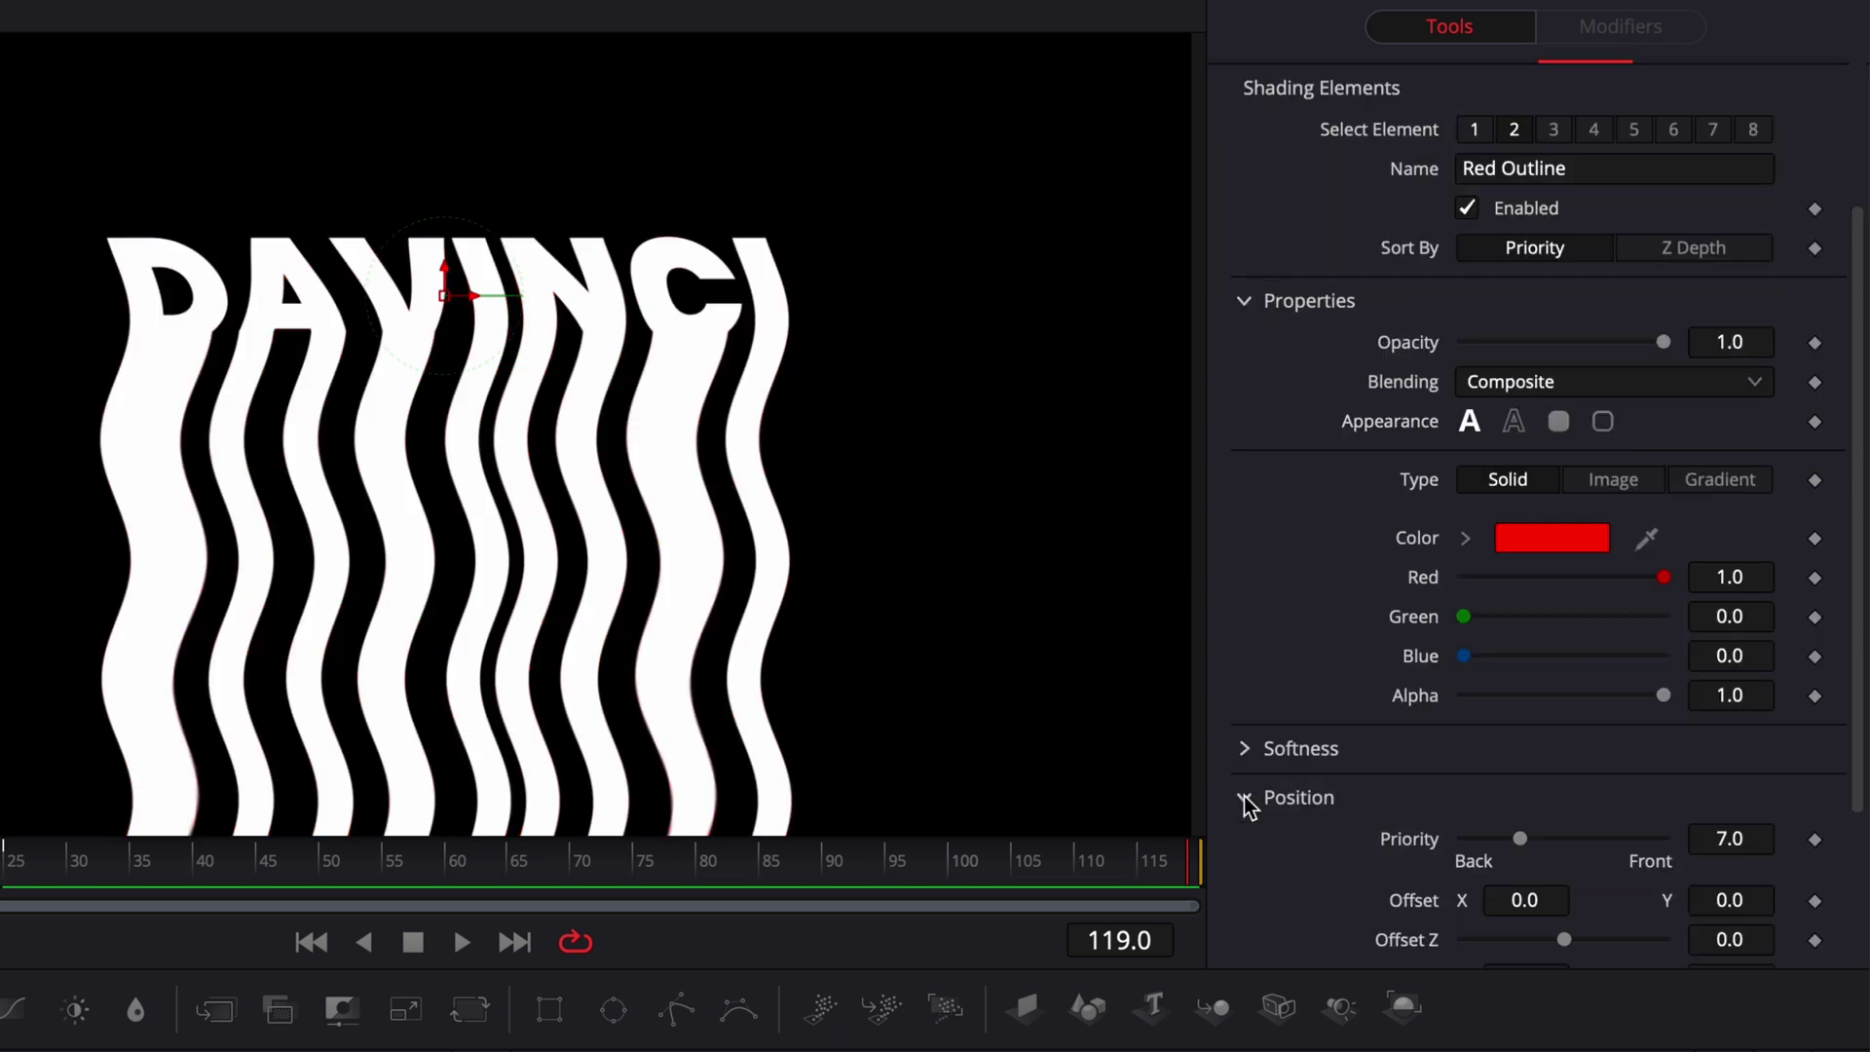
{"action": "scroll", "coordinate": [1294, 851], "scroll_direction": "down", "scroll_amount": 2}
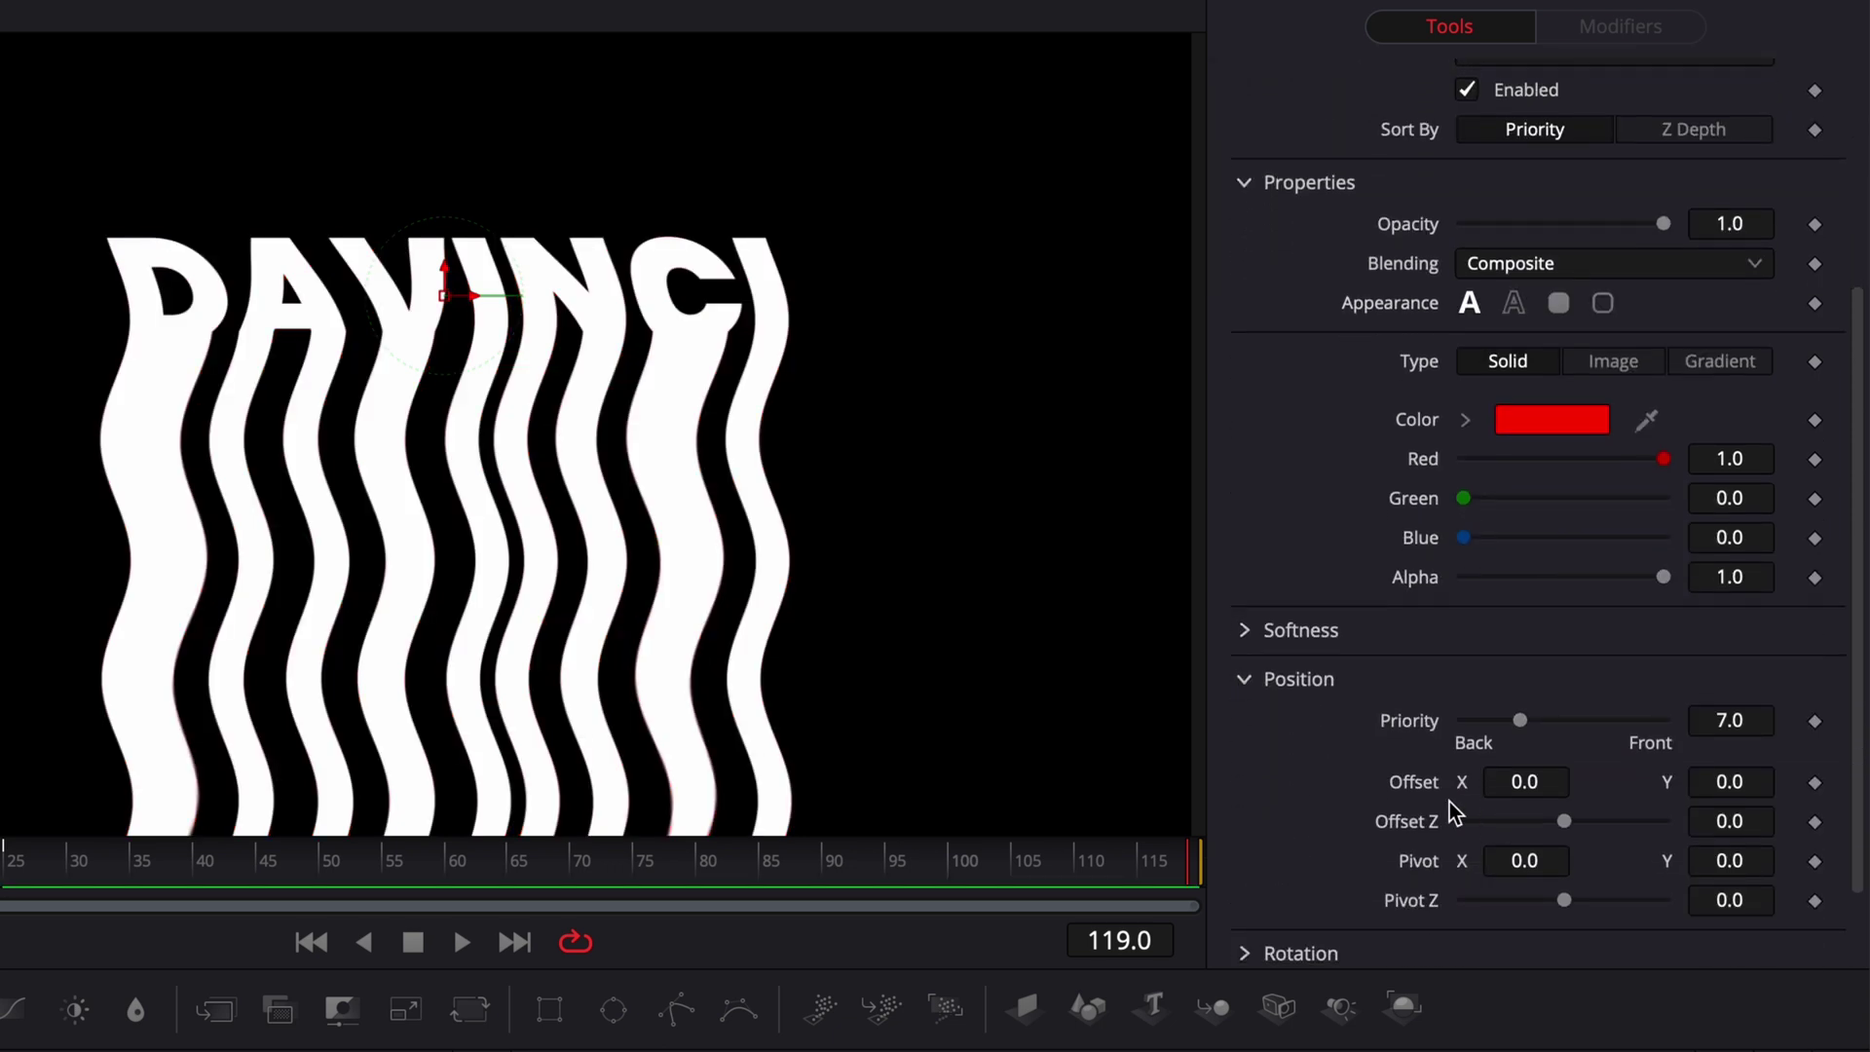
Set the Red Outline's Offset X to 0.01 and Softness X to 2.0
{"action": "left_click", "coordinate": [1544, 784]}
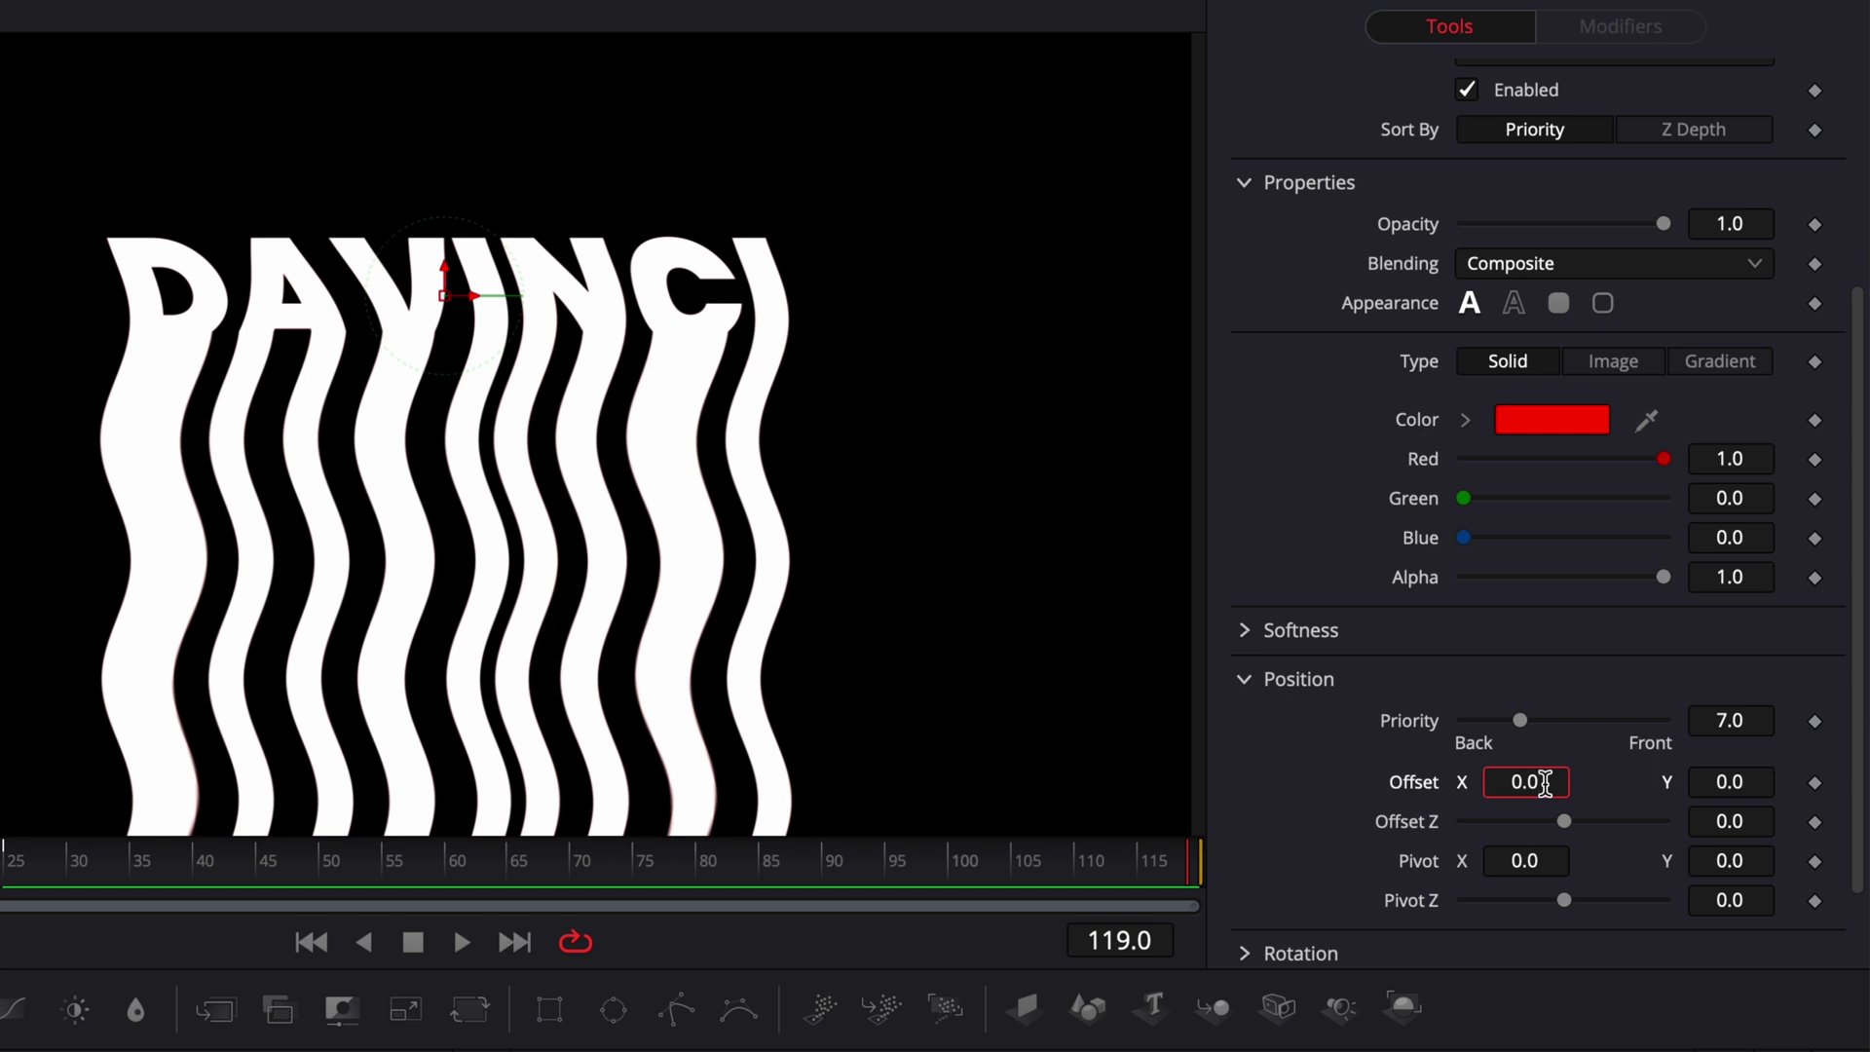
{"action": "type", "text": "0.01"}
{"action": "key", "text": "Tab"}
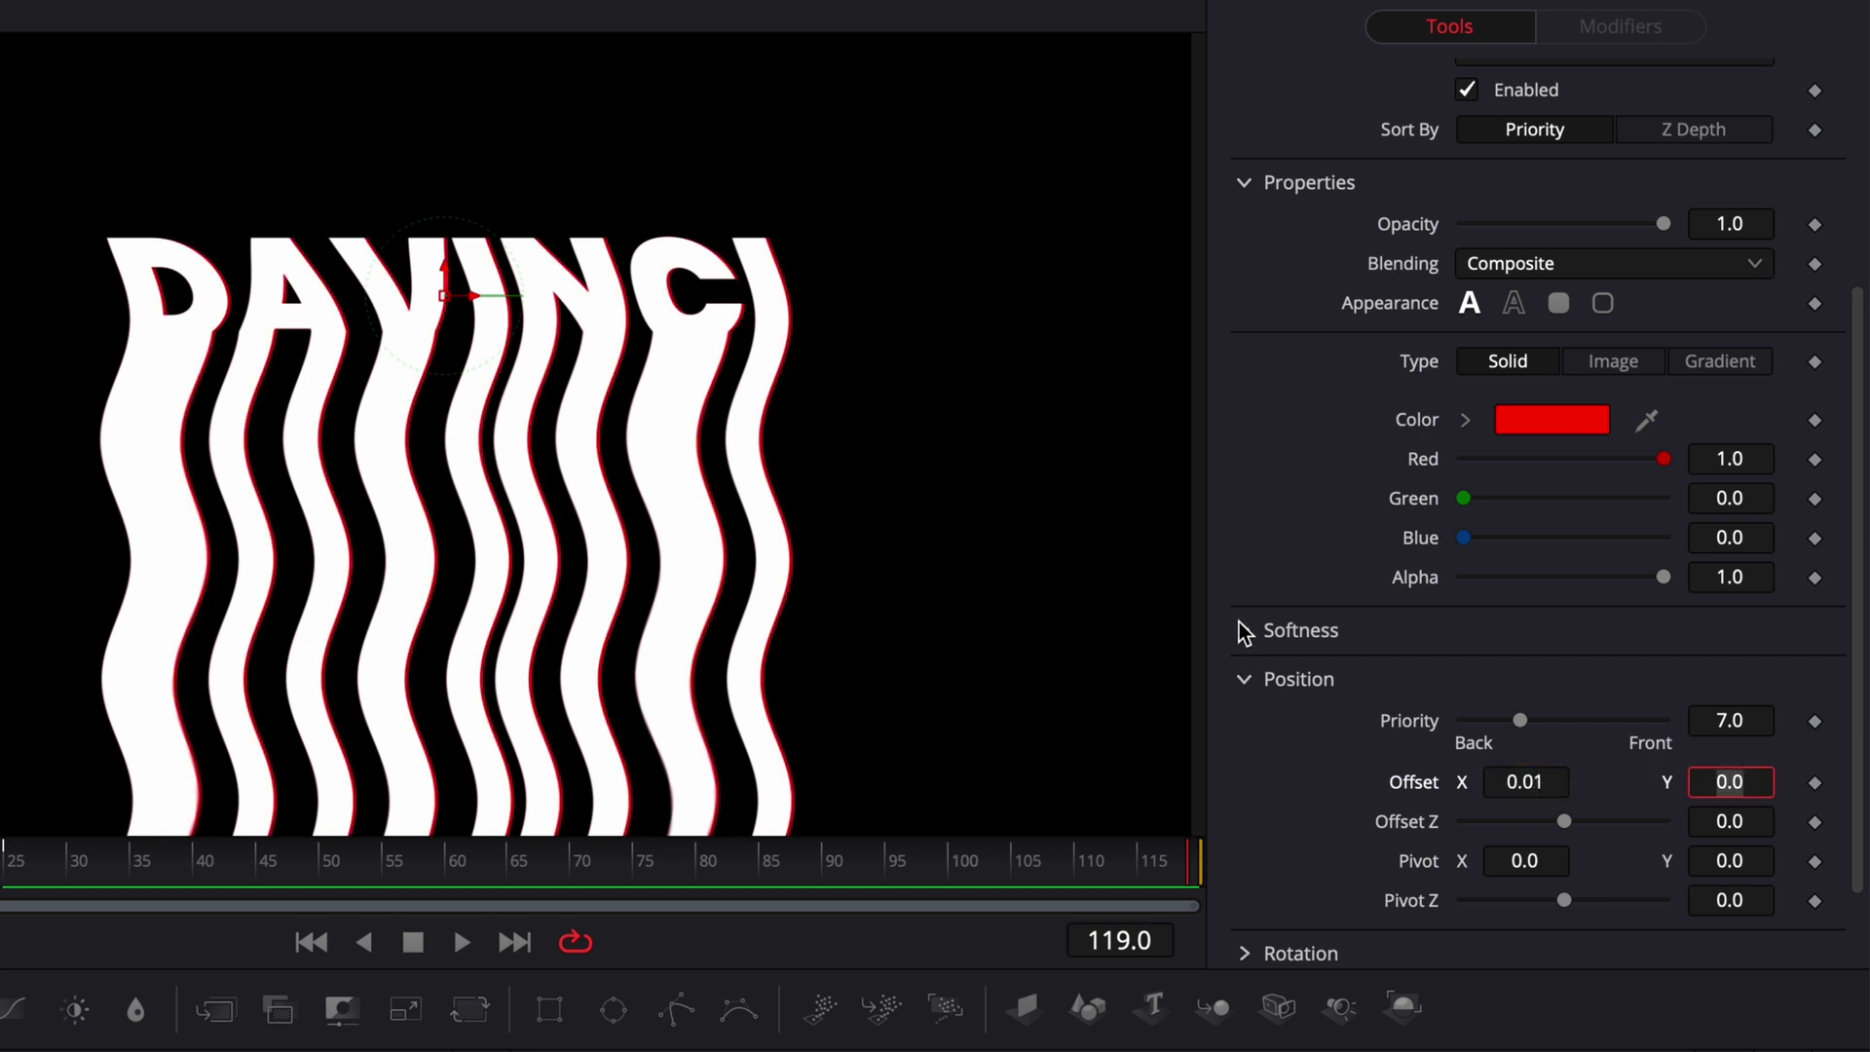
{"action": "left_click", "coordinate": [1245, 631]}
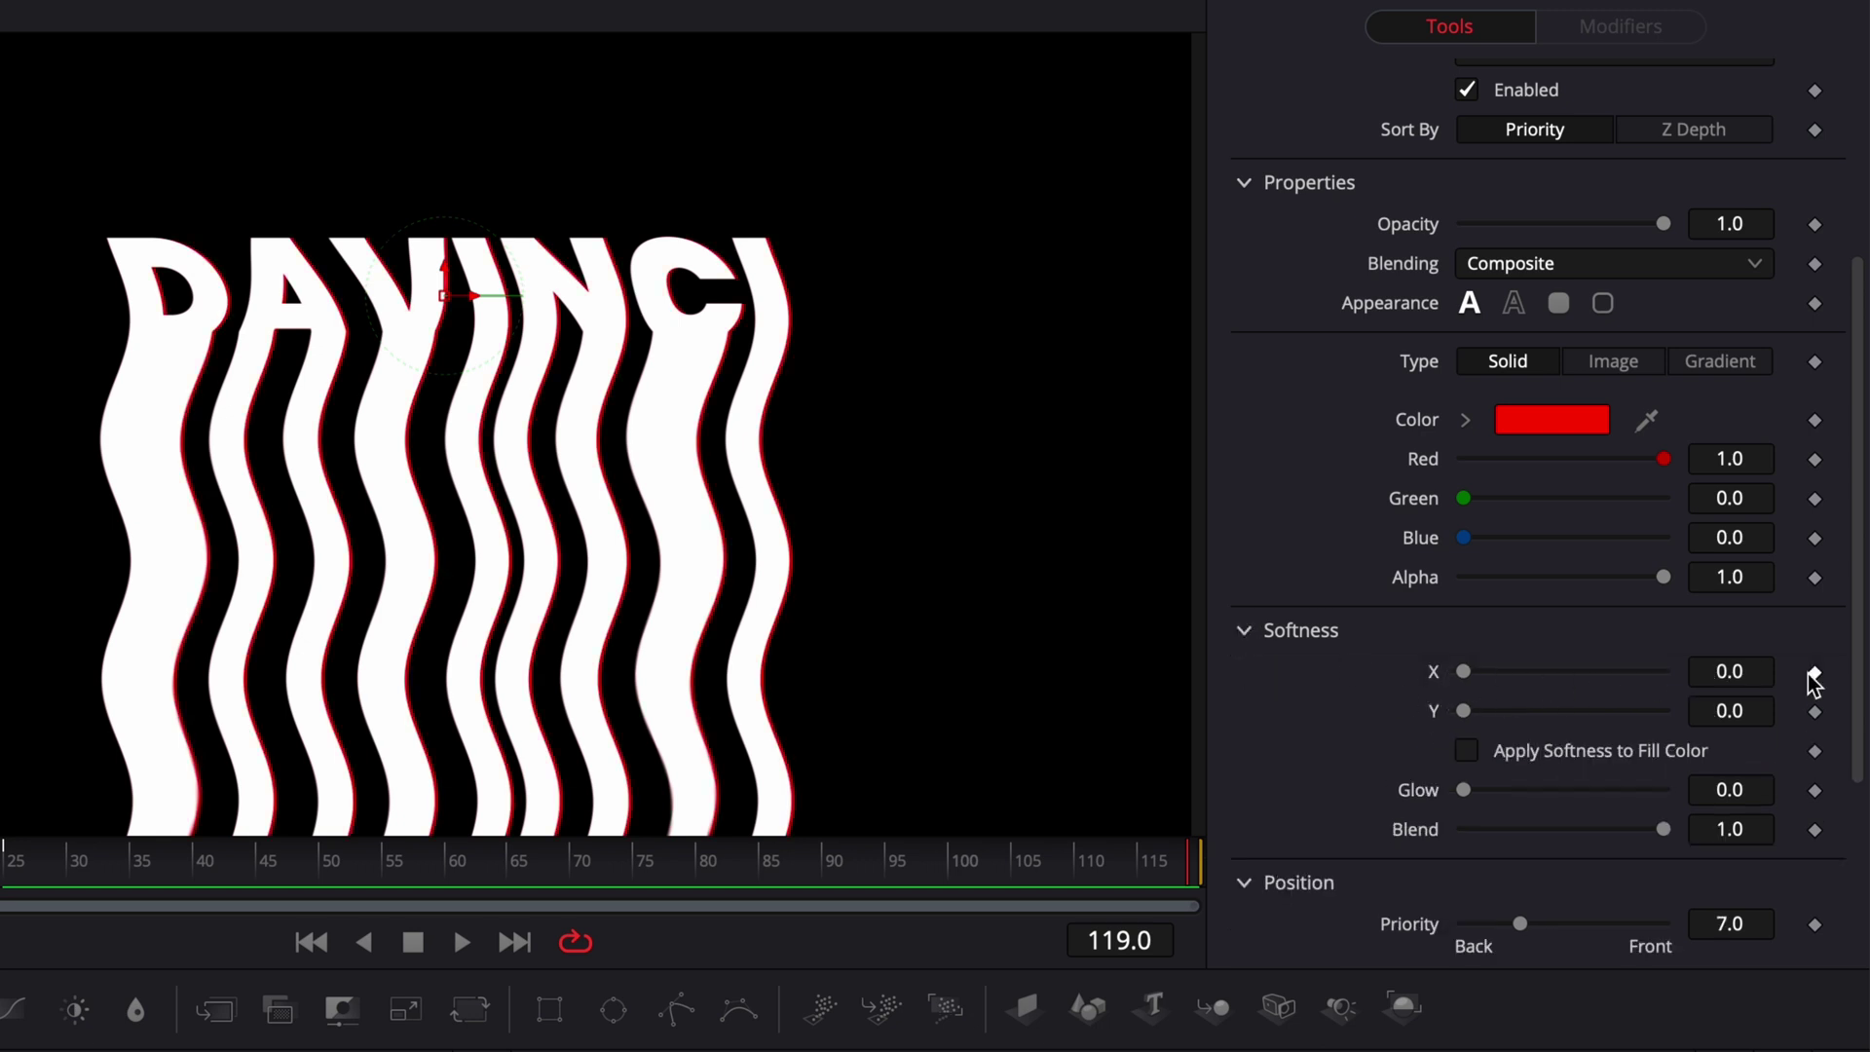
{"action": "left_click", "coordinate": [1747, 671]}
{"action": "type", "text": "2"}
{"action": "key", "text": "Tab"}
{"action": "scroll", "coordinate": [1494, 284], "scroll_direction": "up", "scroll_amount": 5}
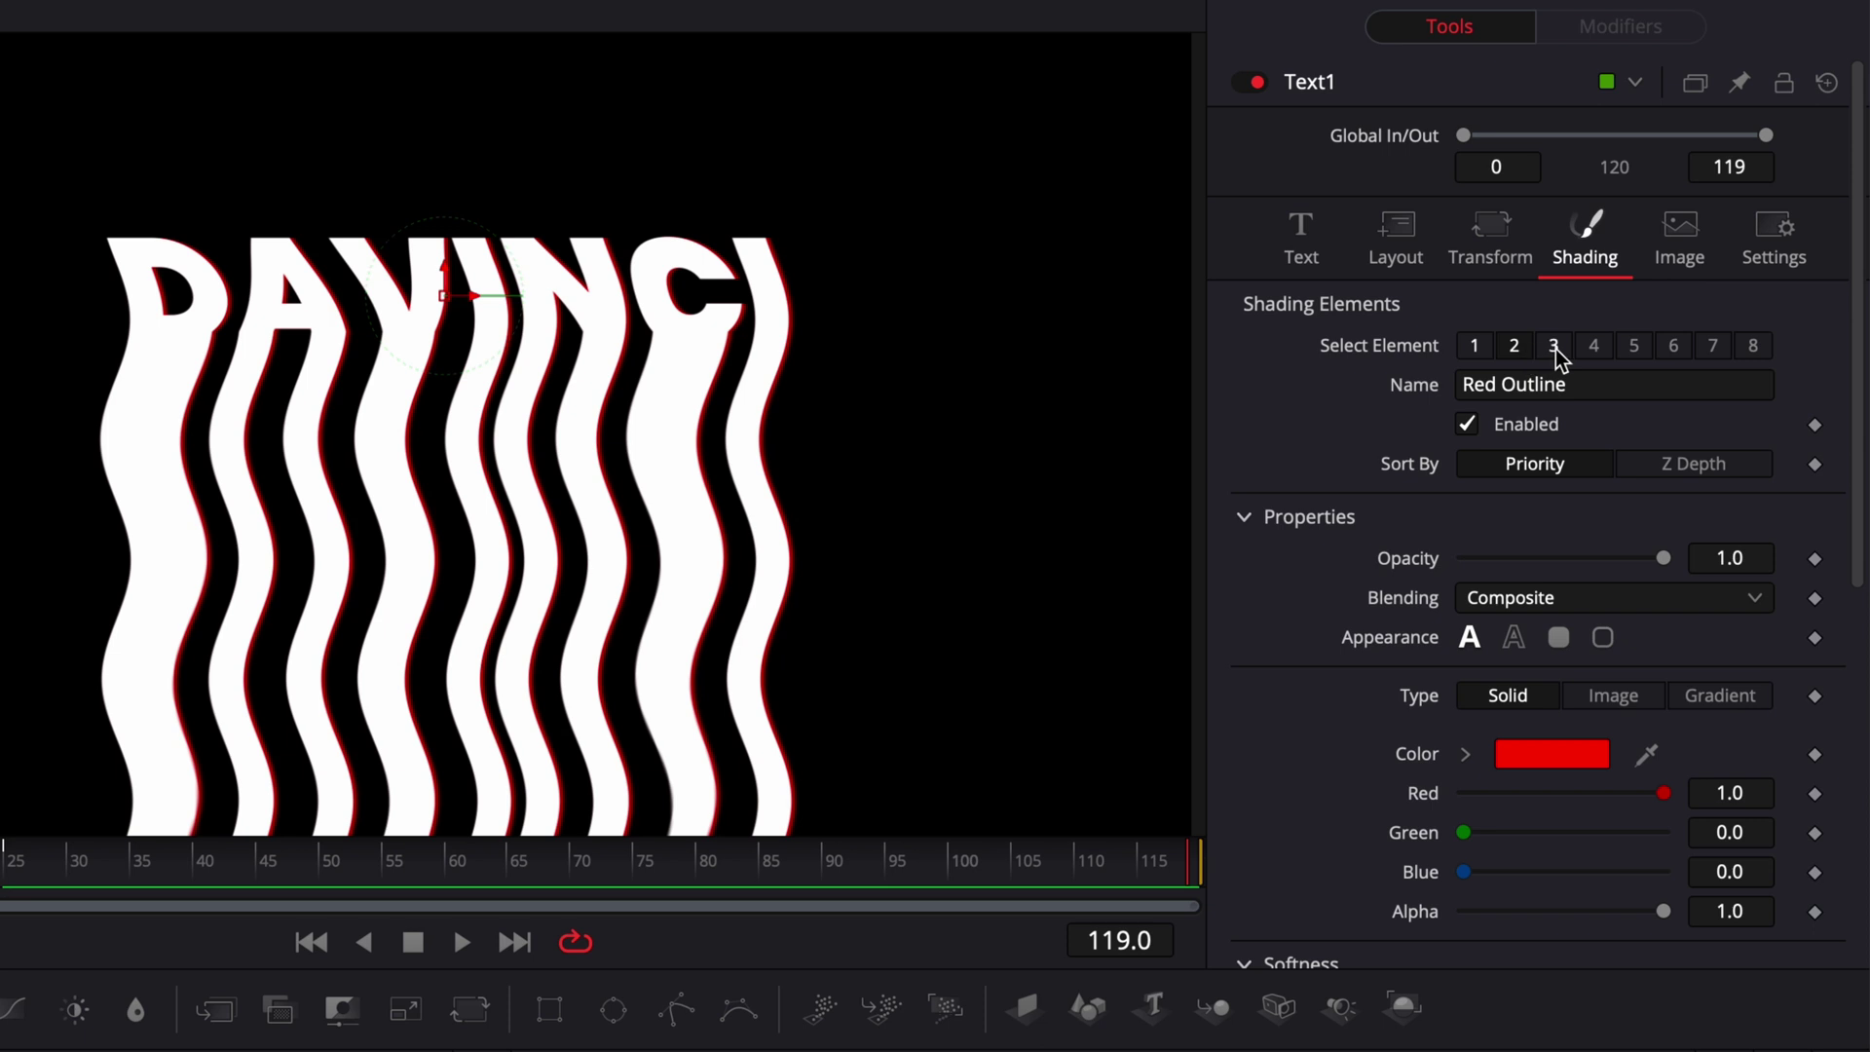
Enable shading element 5 and colour it Cyan
{"action": "left_click", "coordinate": [1633, 347]}
{"action": "left_click", "coordinate": [1467, 425]}
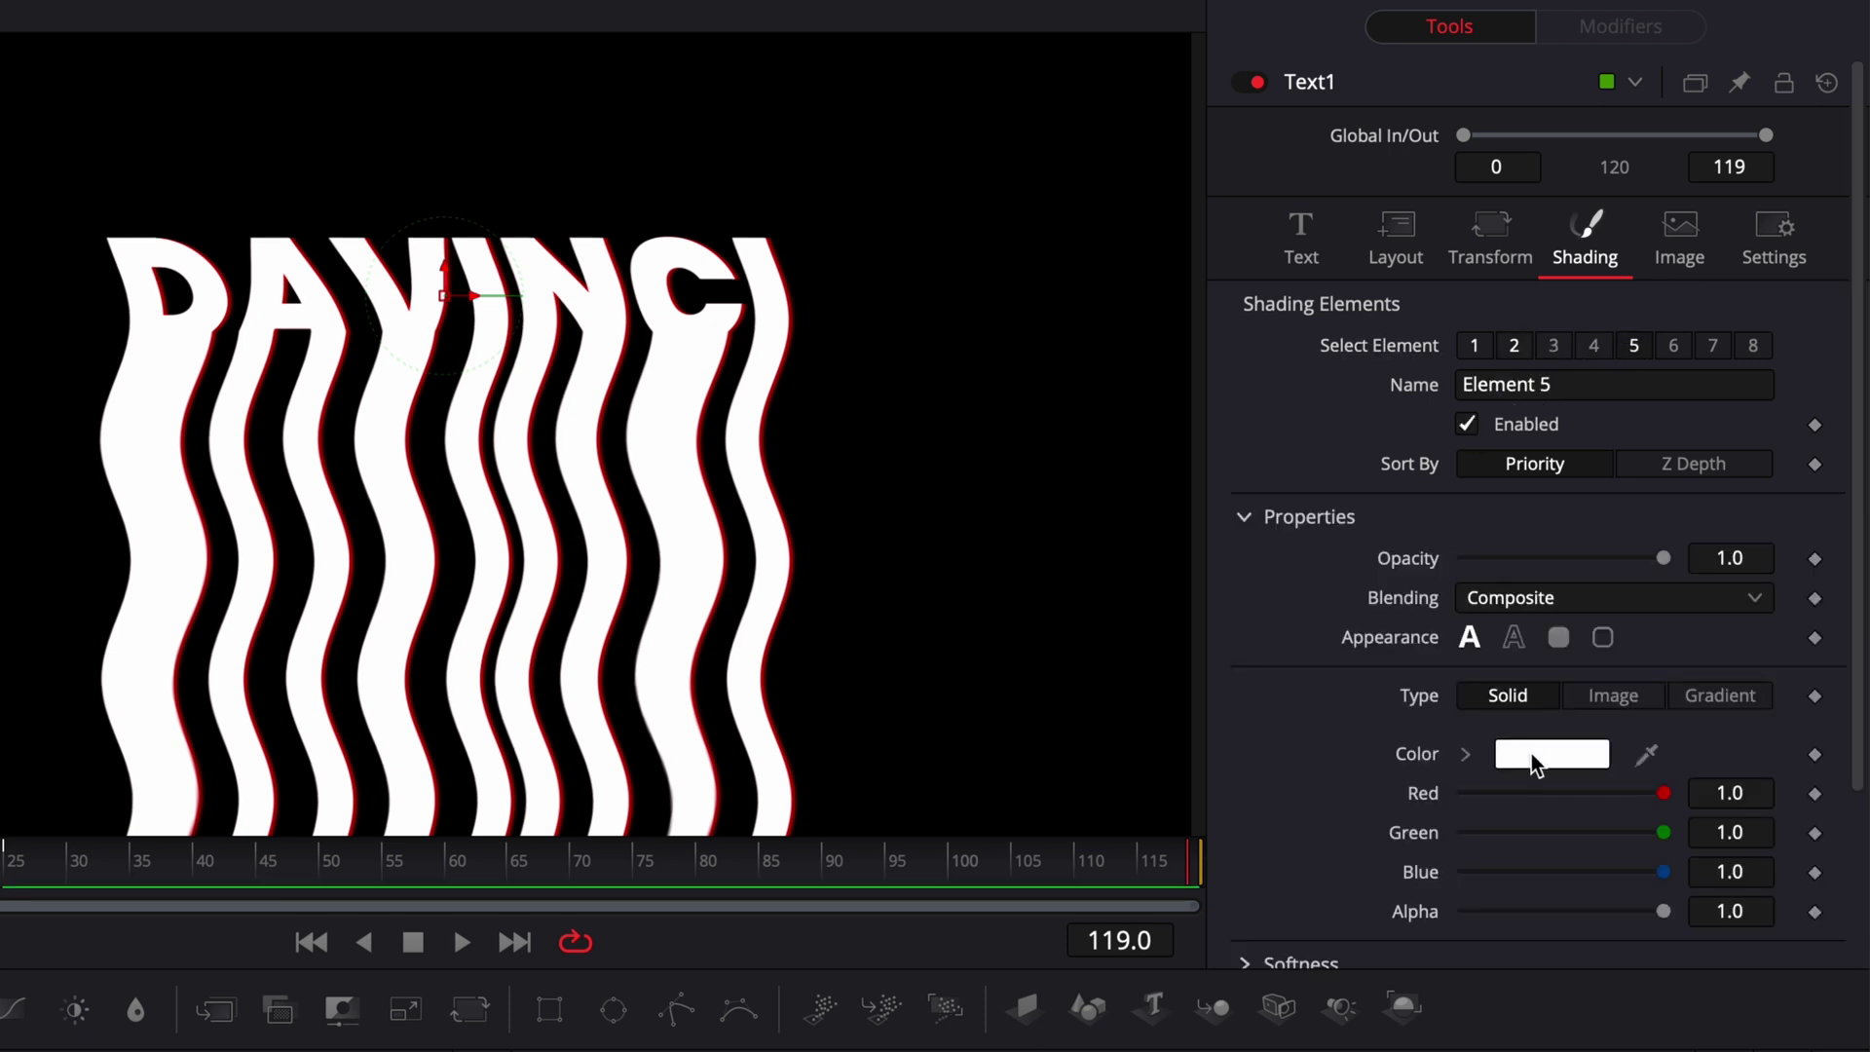
{"action": "left_click", "coordinate": [1536, 765]}
{"action": "left_click", "coordinate": [589, 134]}
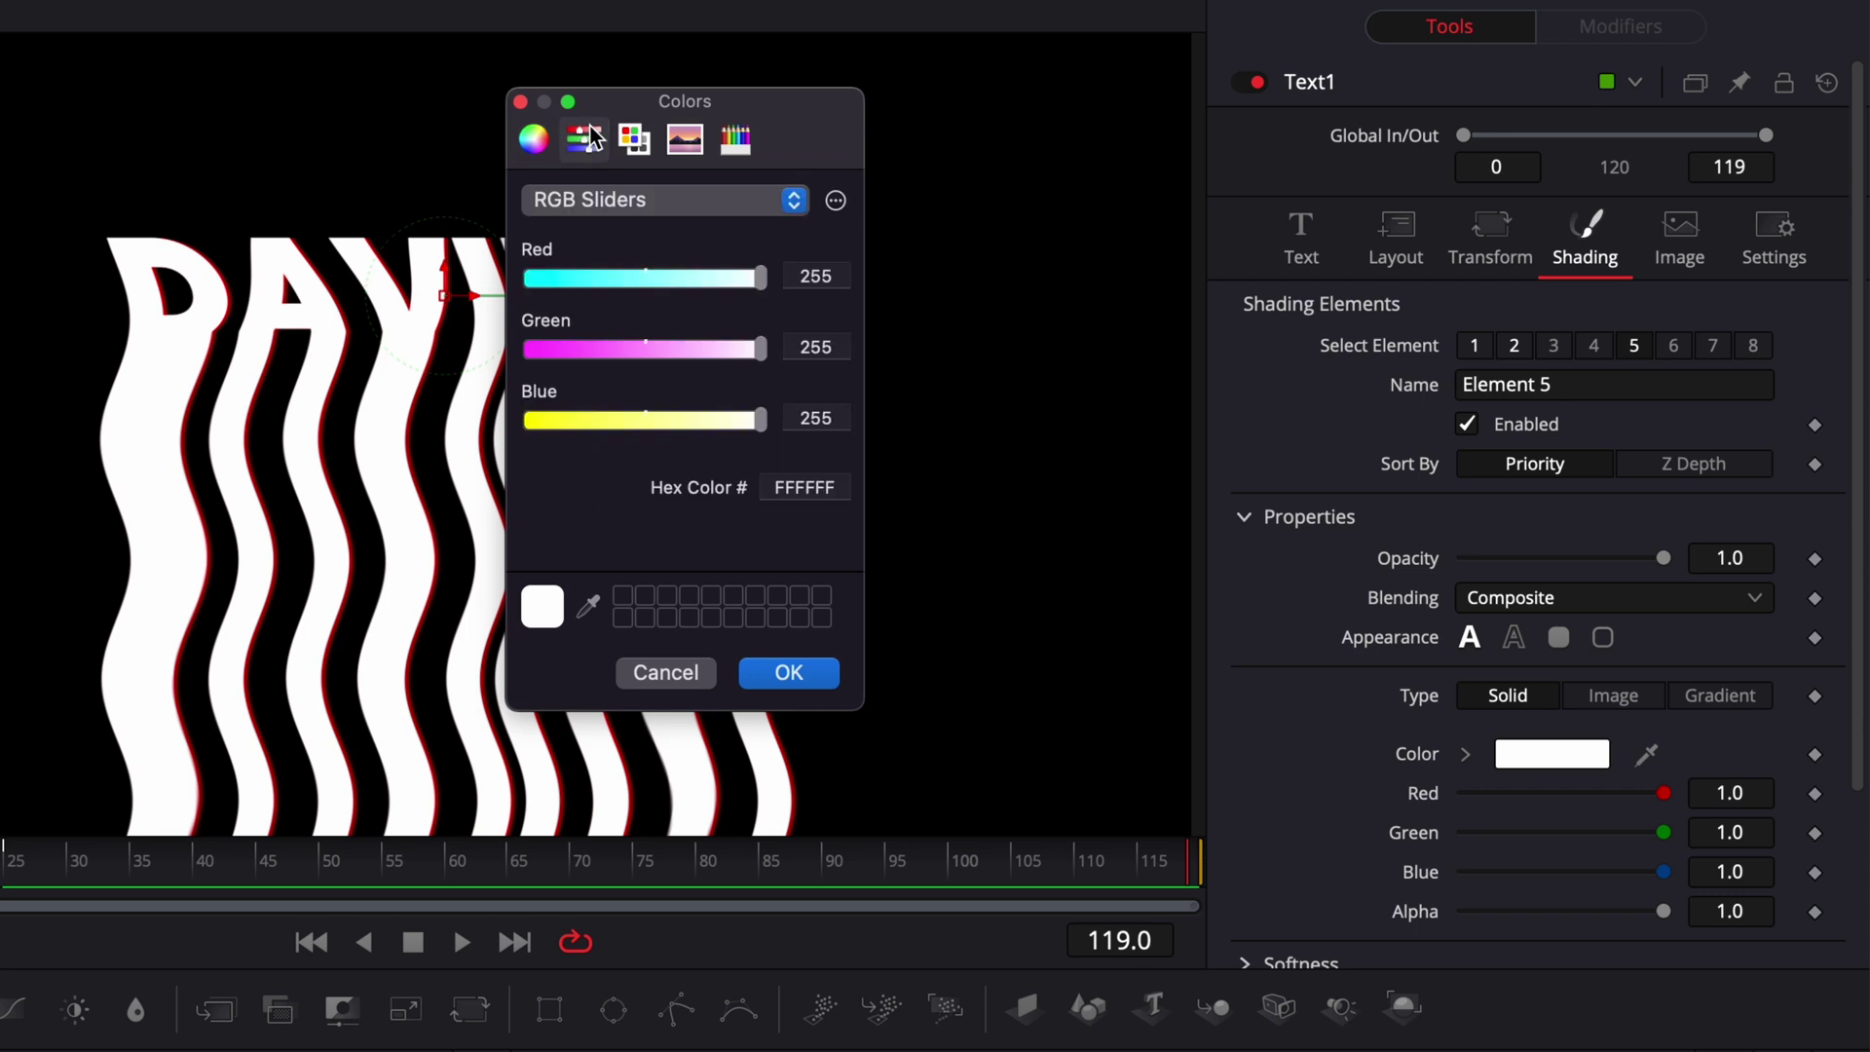
{"action": "left_click", "coordinate": [634, 138]}
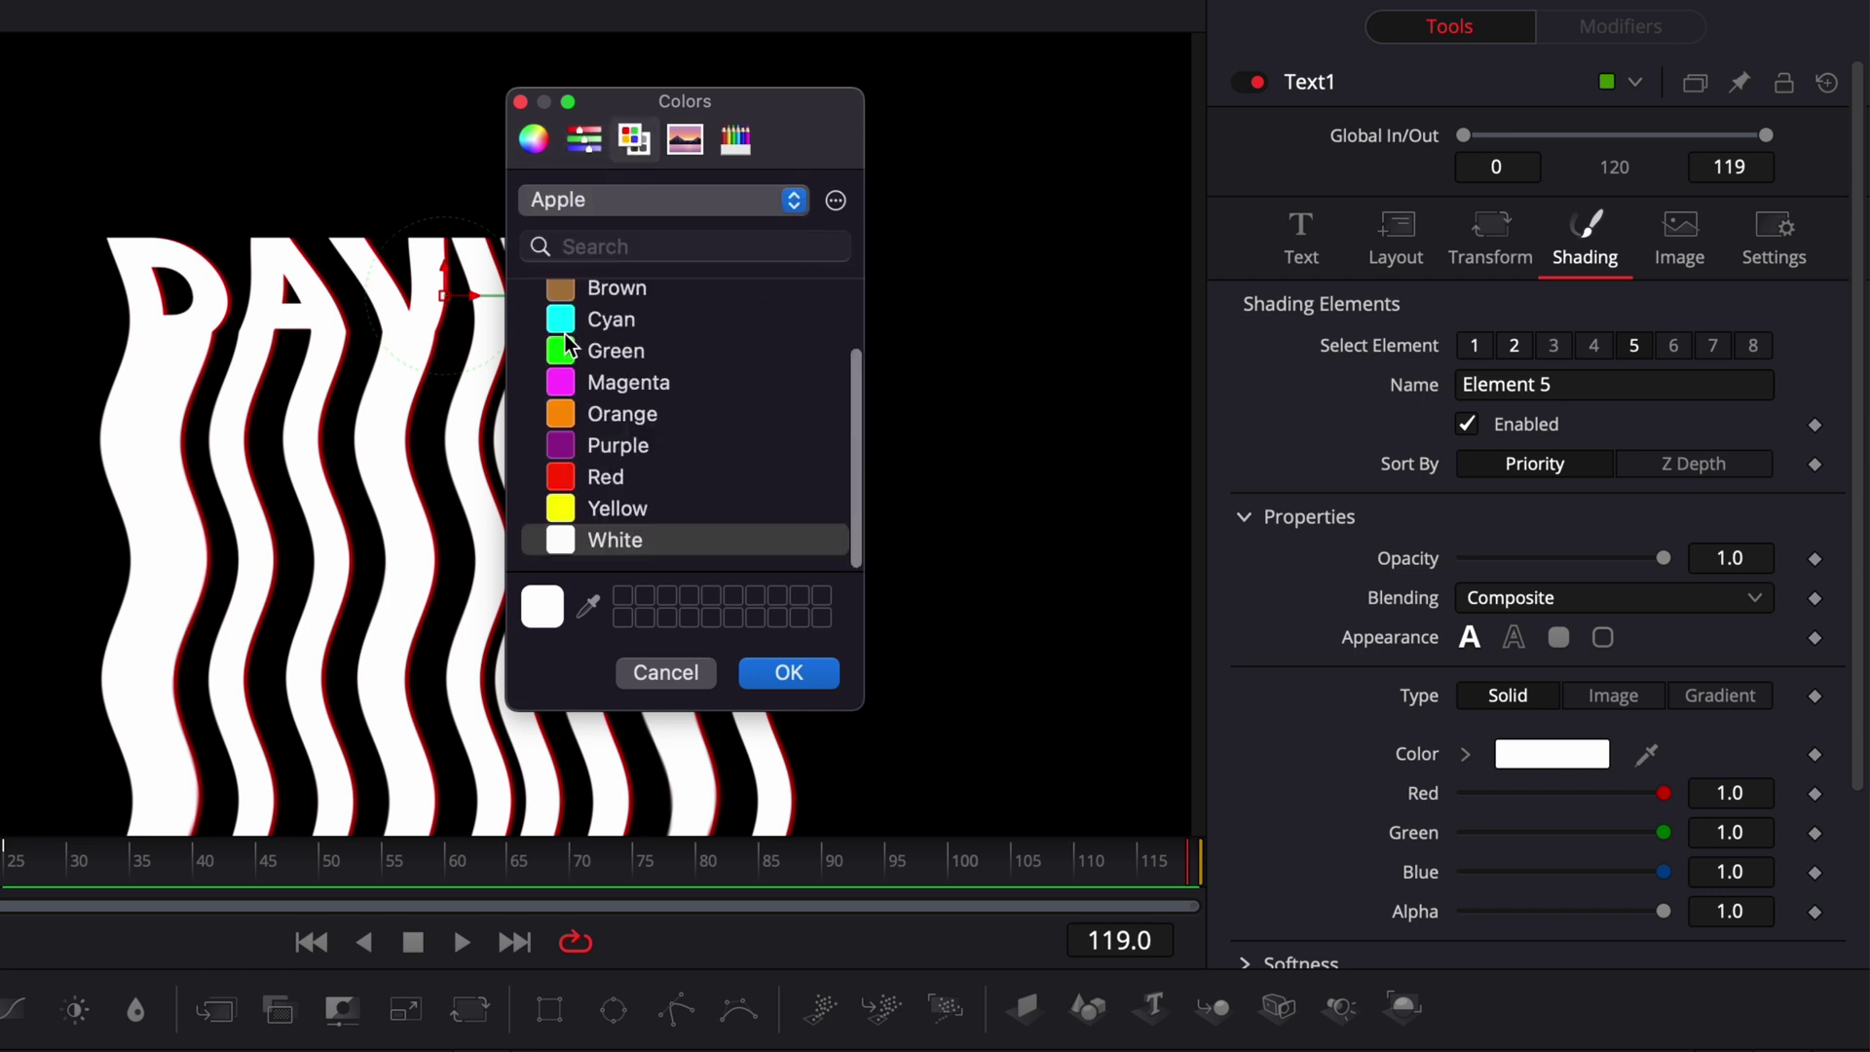
{"action": "left_click", "coordinate": [591, 319]}
{"action": "left_click", "coordinate": [806, 672]}
Offset element 5 by -0.01 in X and 0.01 in Y
{"action": "scroll", "coordinate": [1256, 772], "scroll_direction": "down", "scroll_amount": 3}
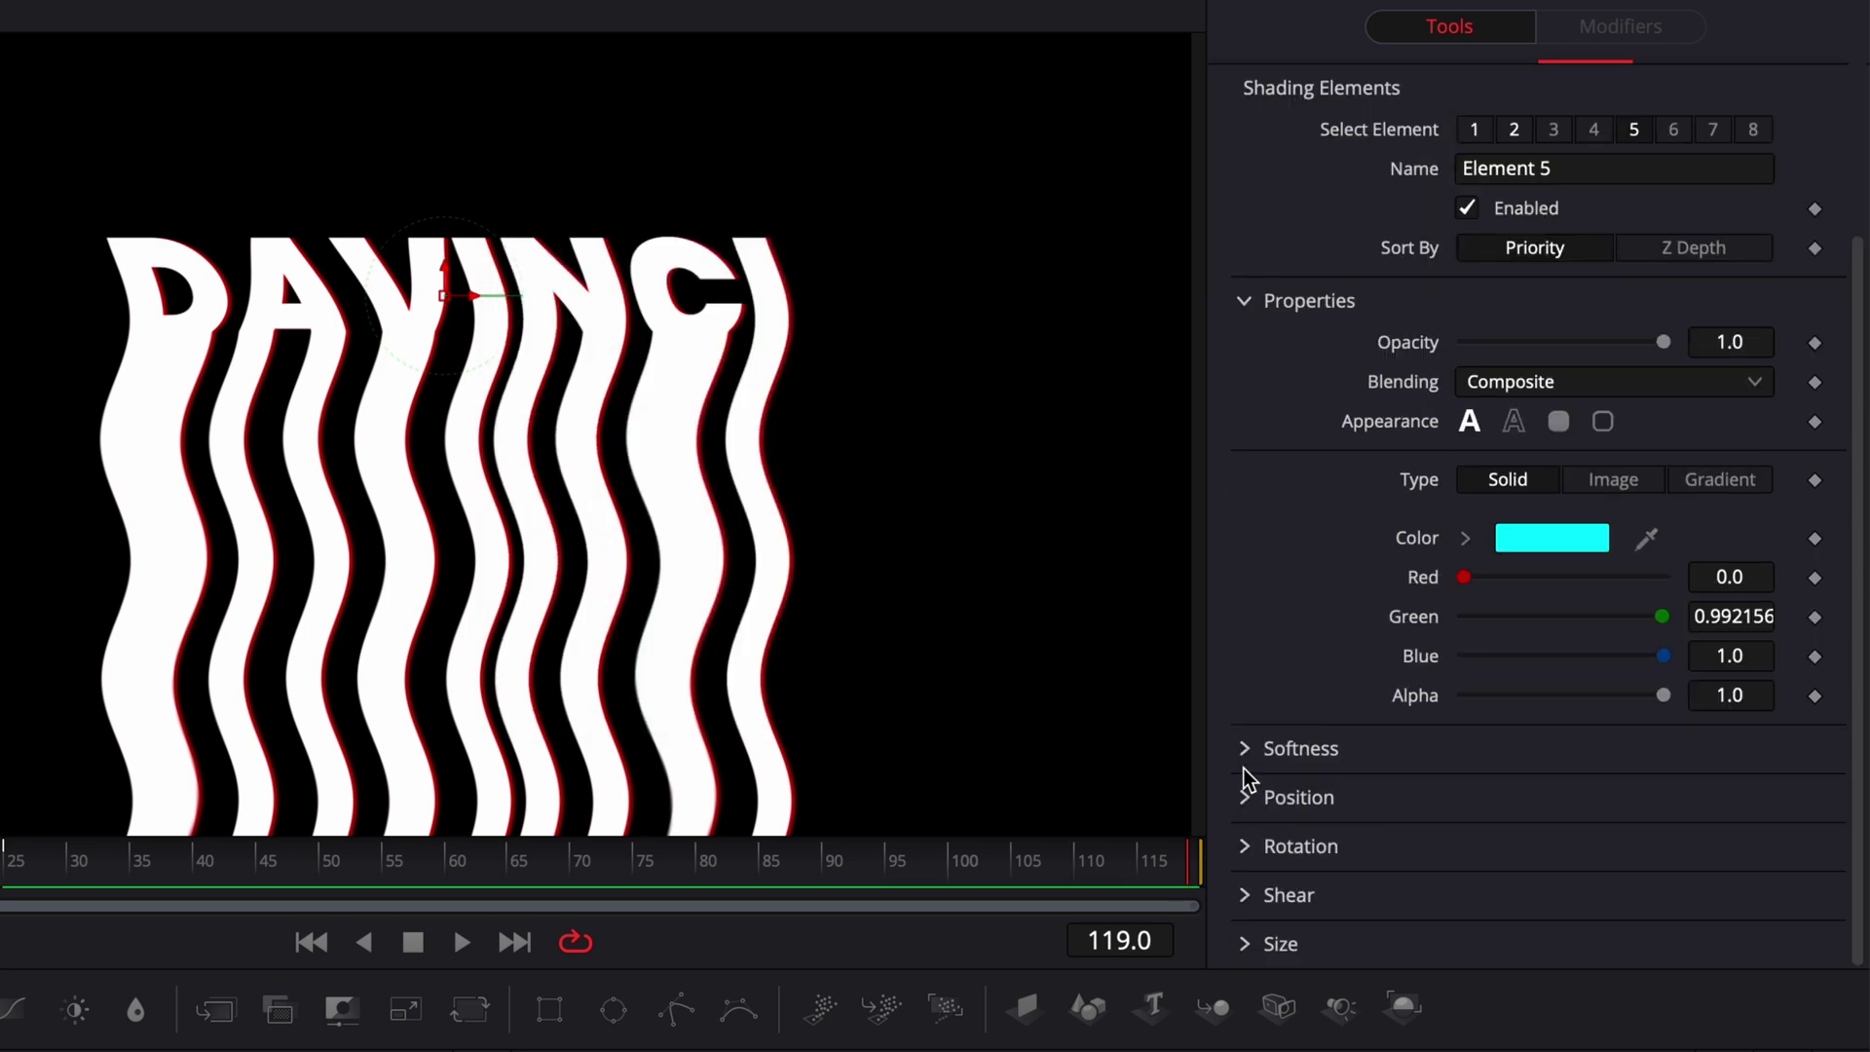
{"action": "left_click", "coordinate": [1246, 798]}
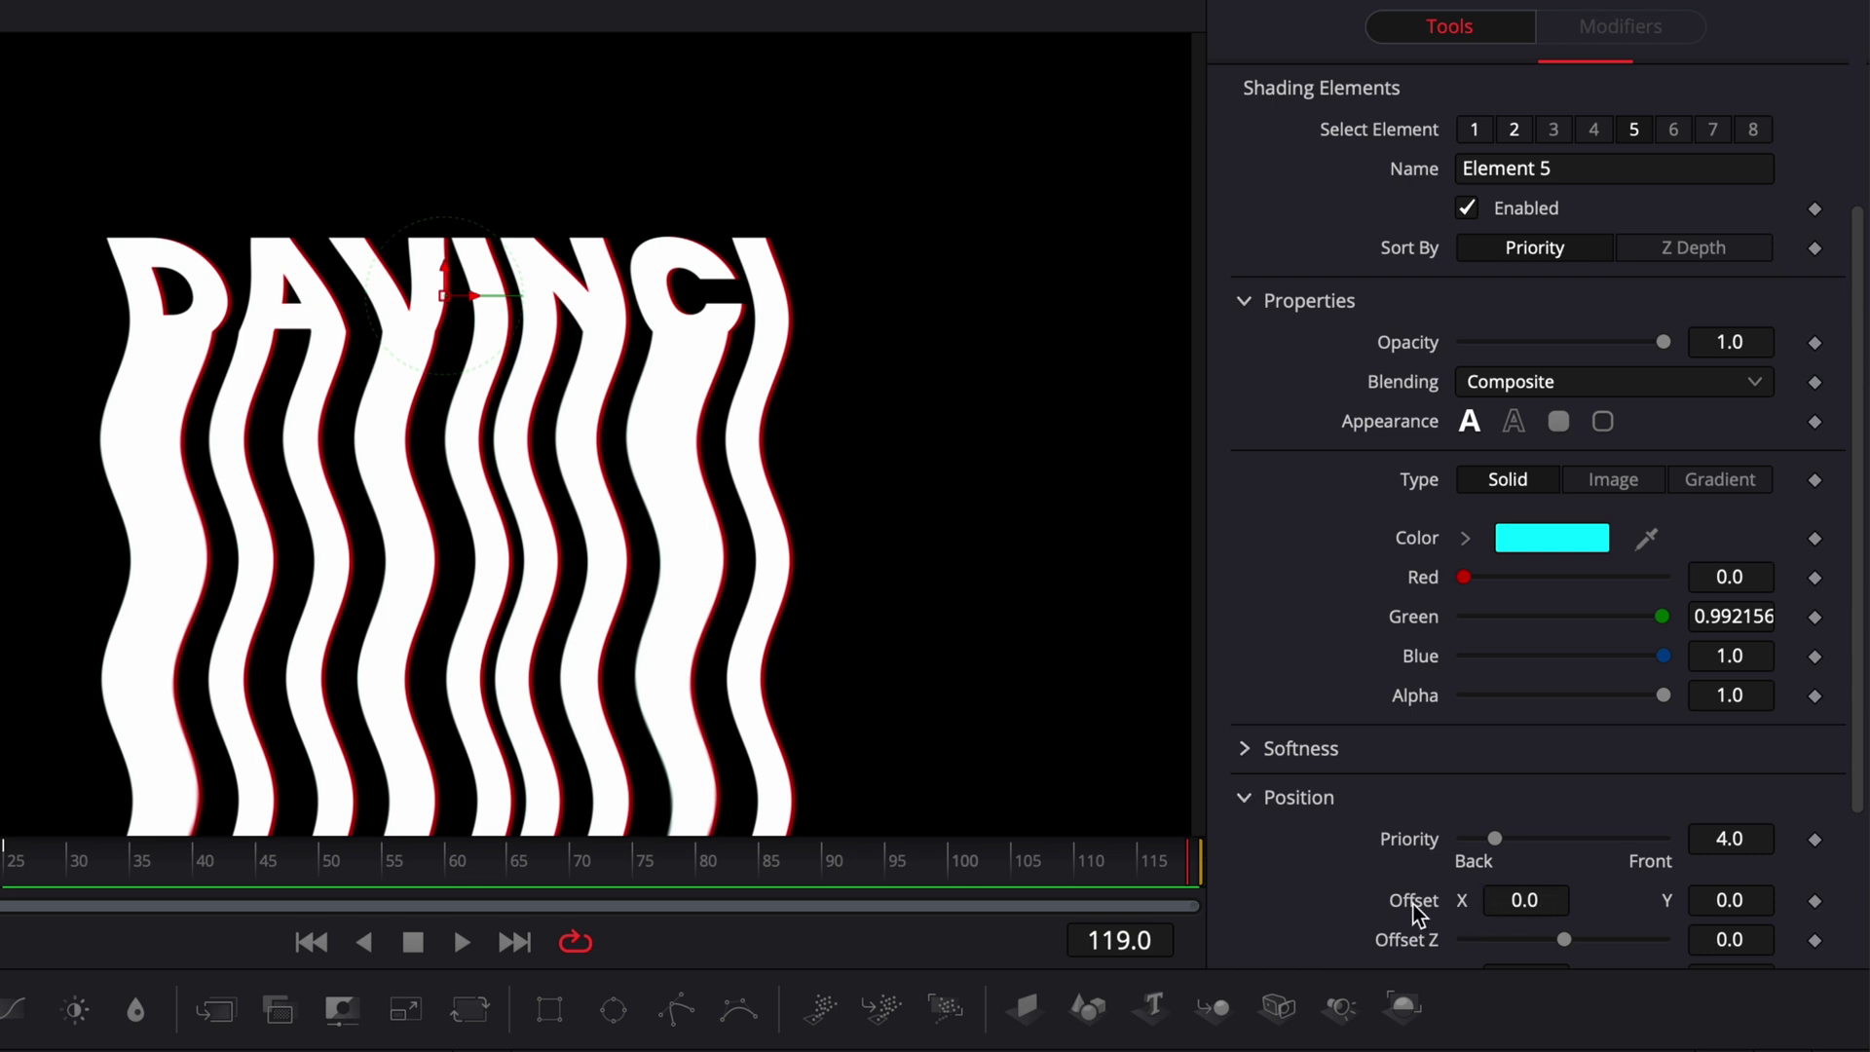
{"action": "left_click", "coordinate": [1539, 899]}
{"action": "type", "text": "-0"}
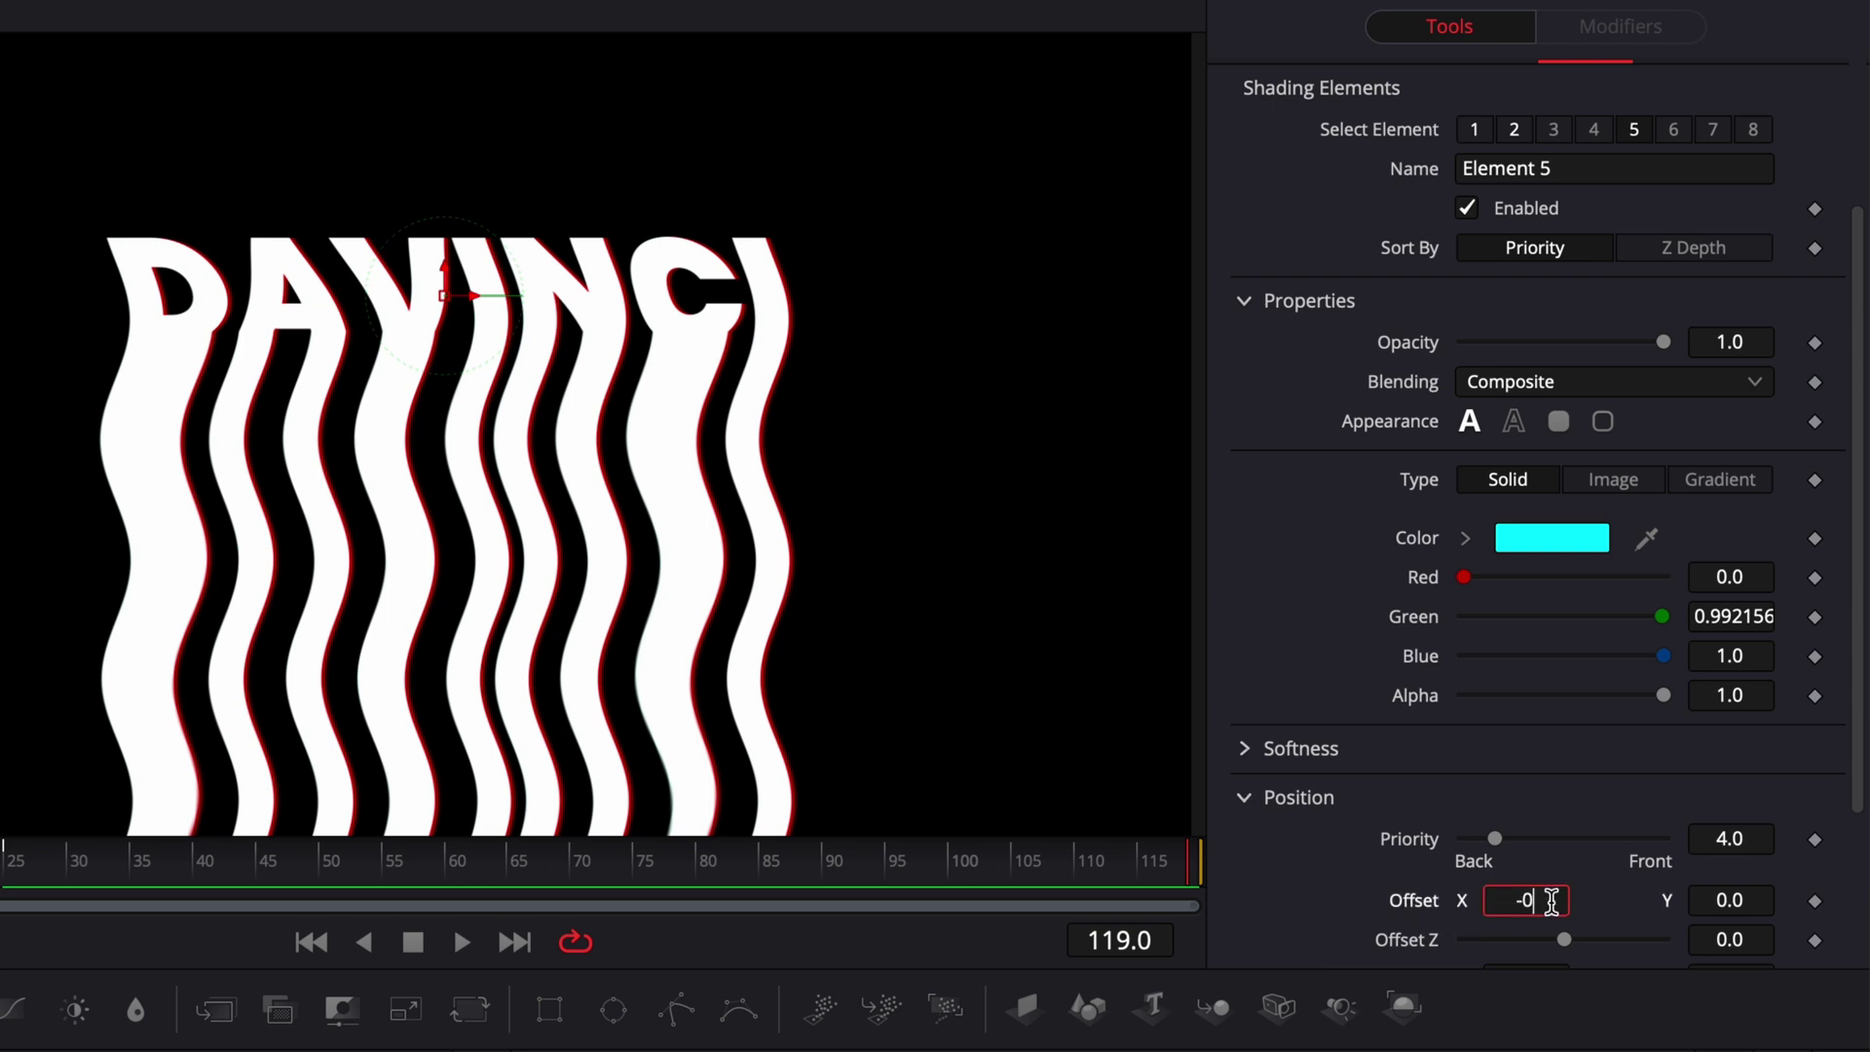
{"action": "type", "text": ".01"}
{"action": "key", "text": "Return"}
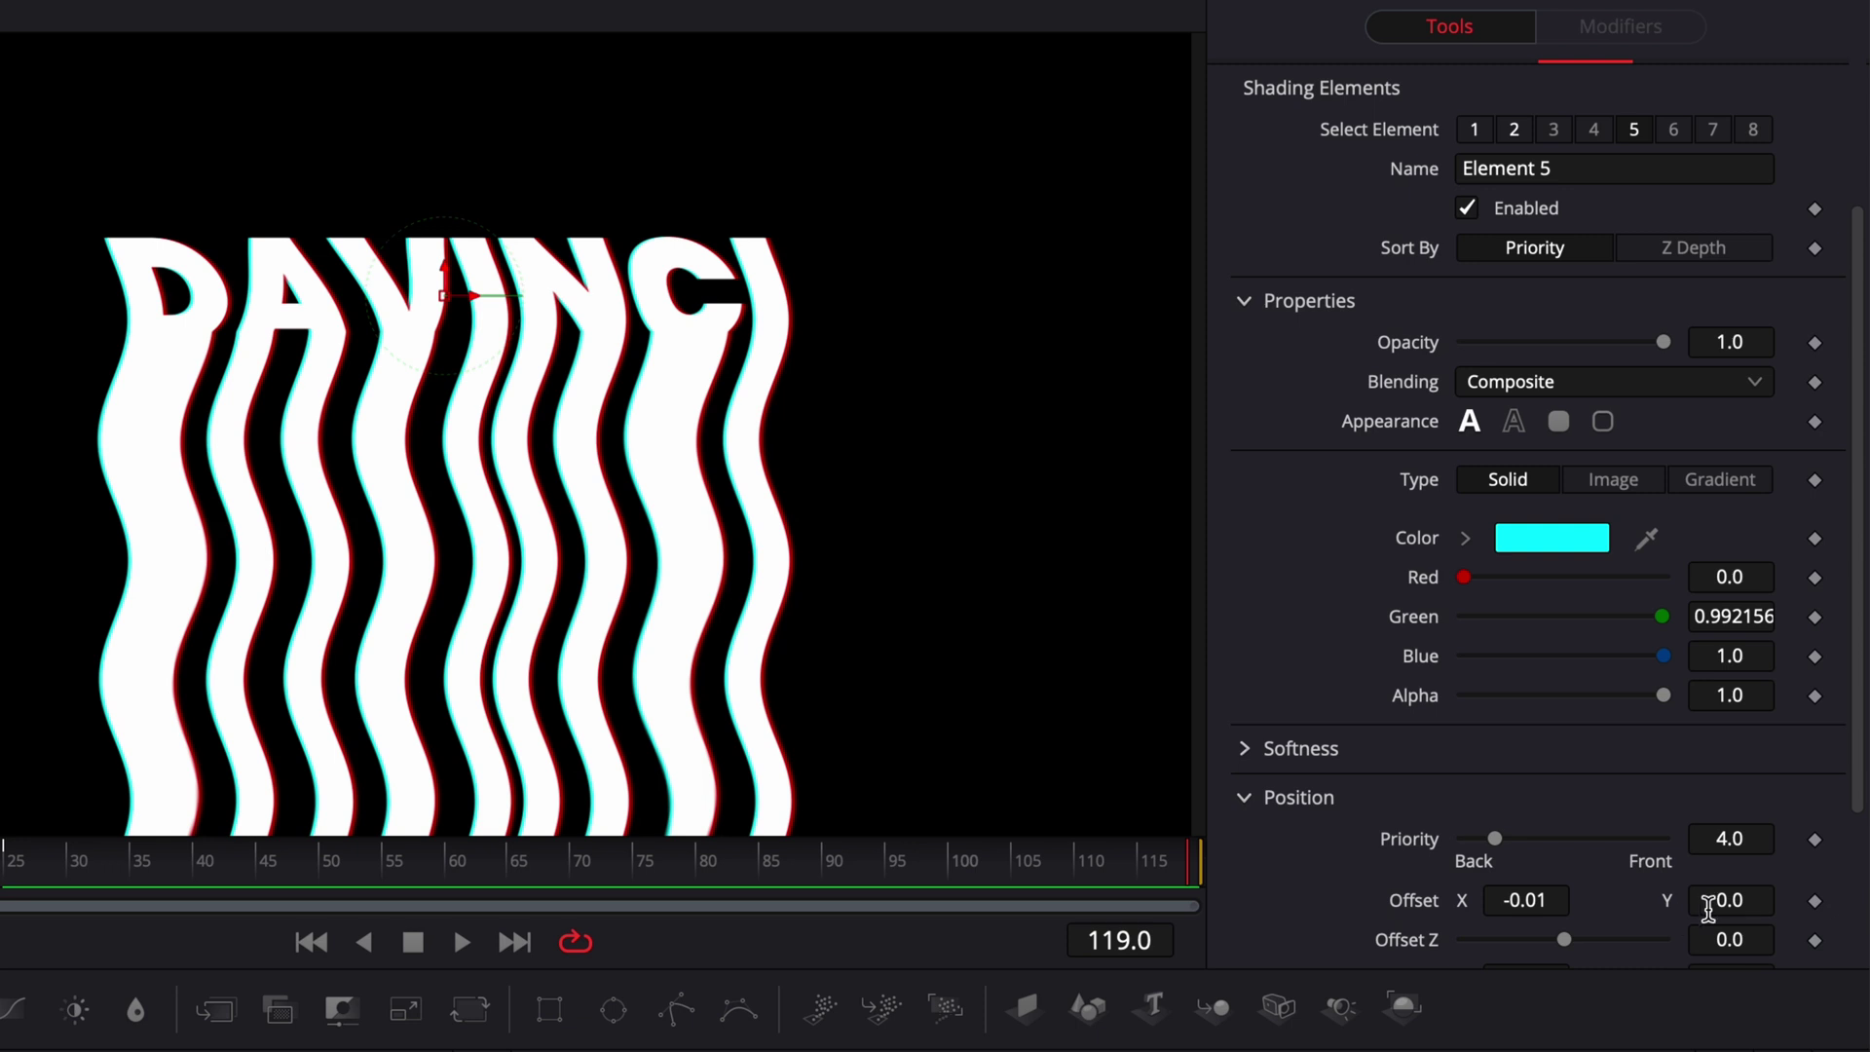
{"action": "left_click", "coordinate": [1750, 902]}
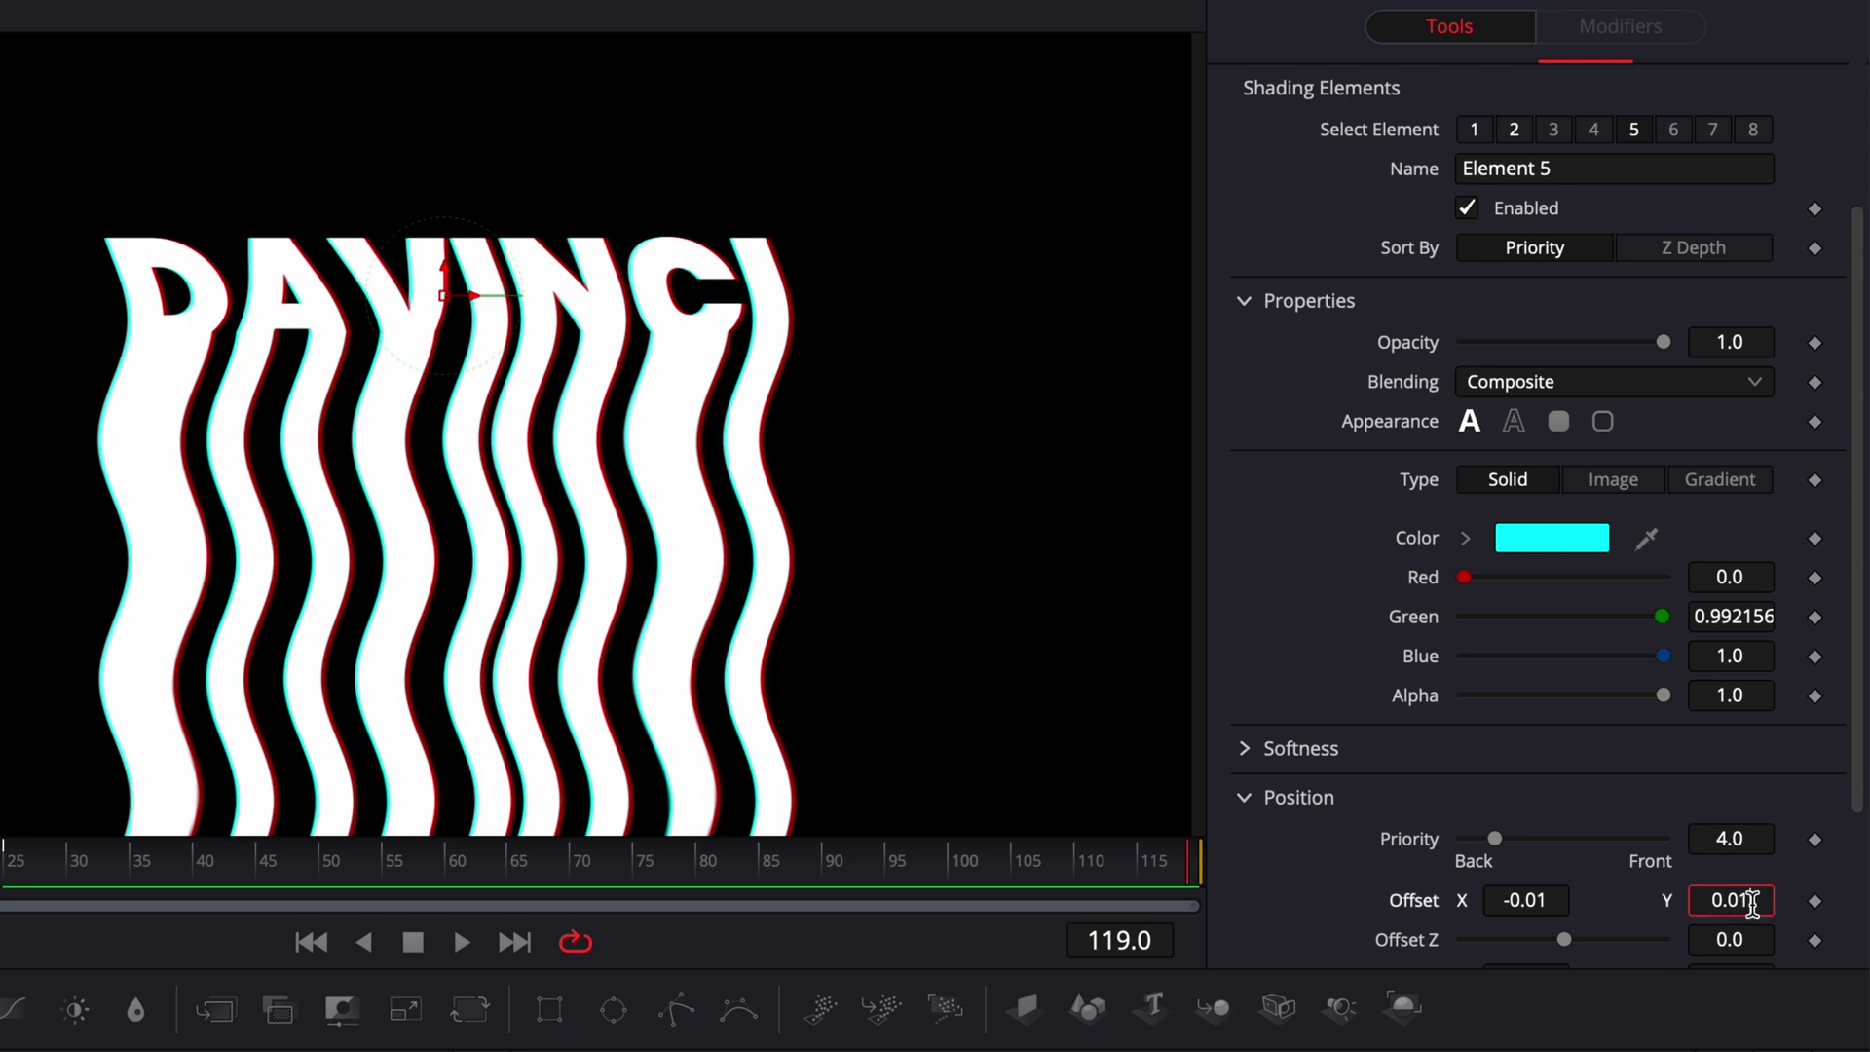
{"action": "type", "text": "0.01"}
{"action": "key", "text": "Return"}
Set element 5's Softness X to 2
{"action": "left_click", "coordinate": [1244, 796]}
{"action": "left_click", "coordinate": [1244, 748]}
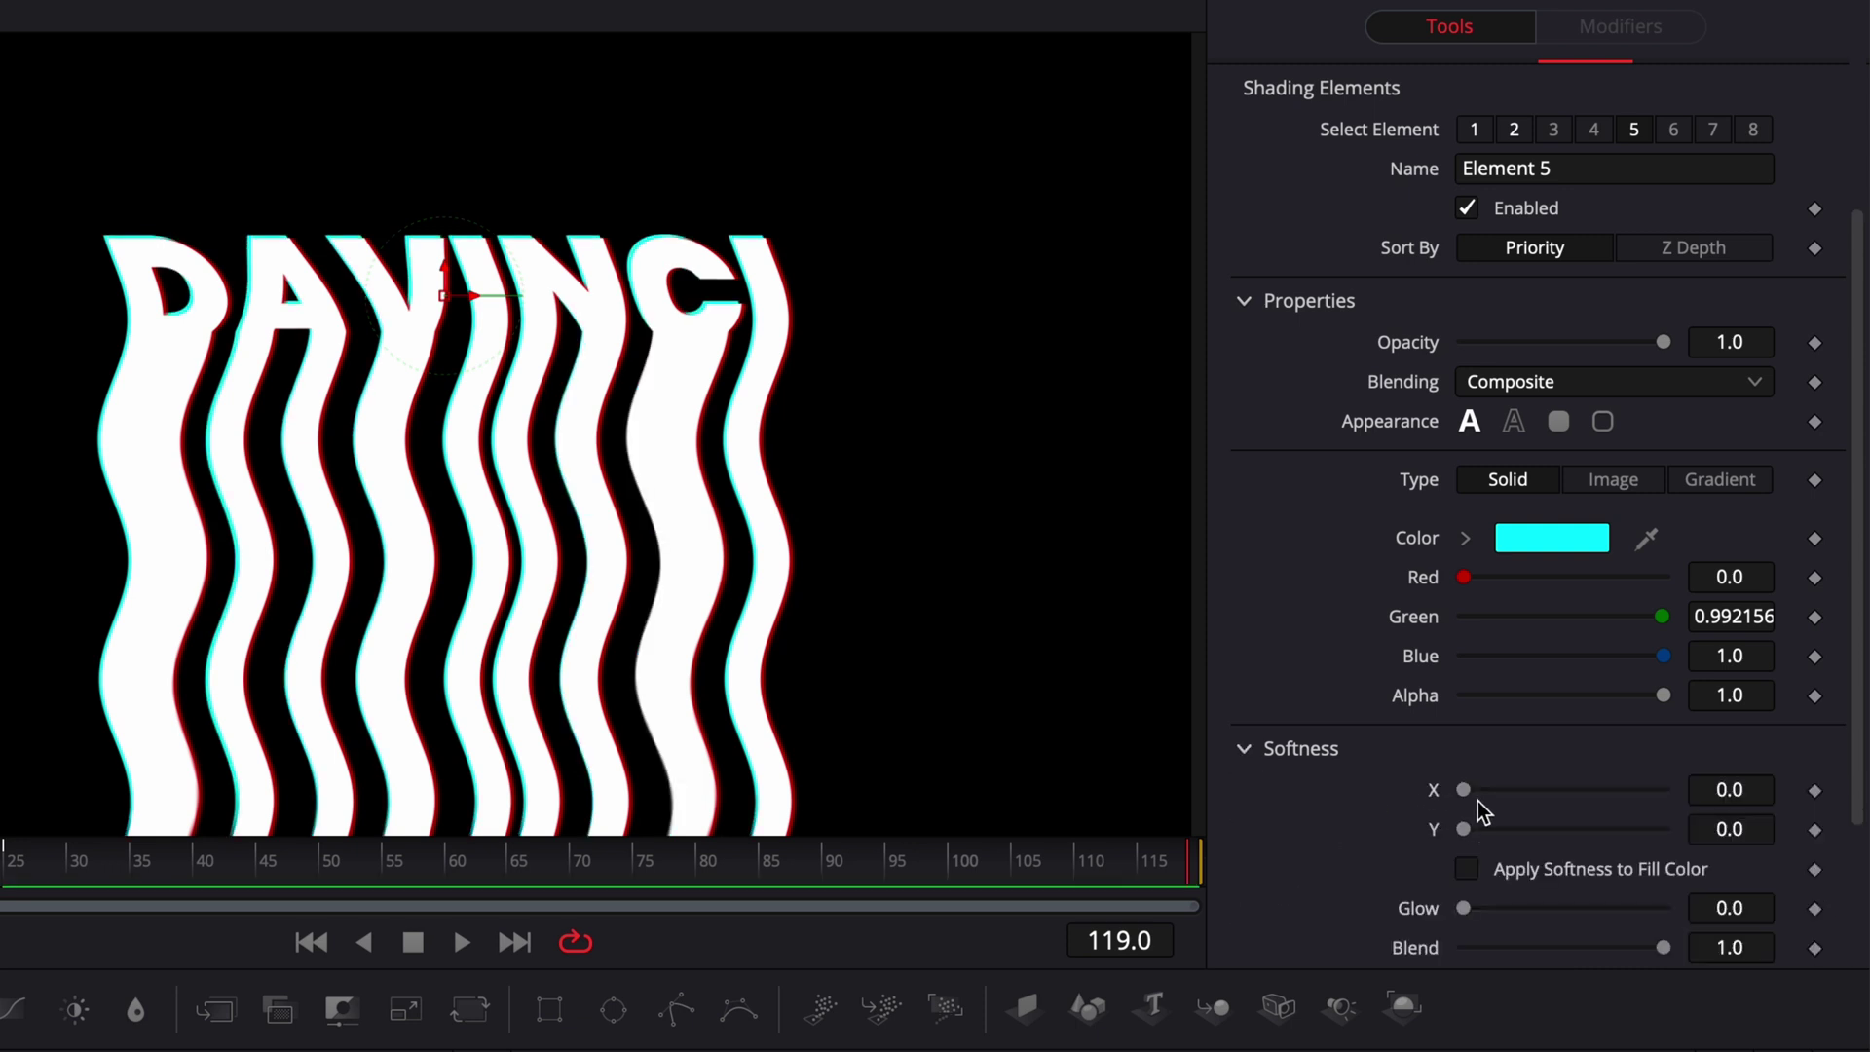
{"action": "left_click", "coordinate": [1754, 790]}
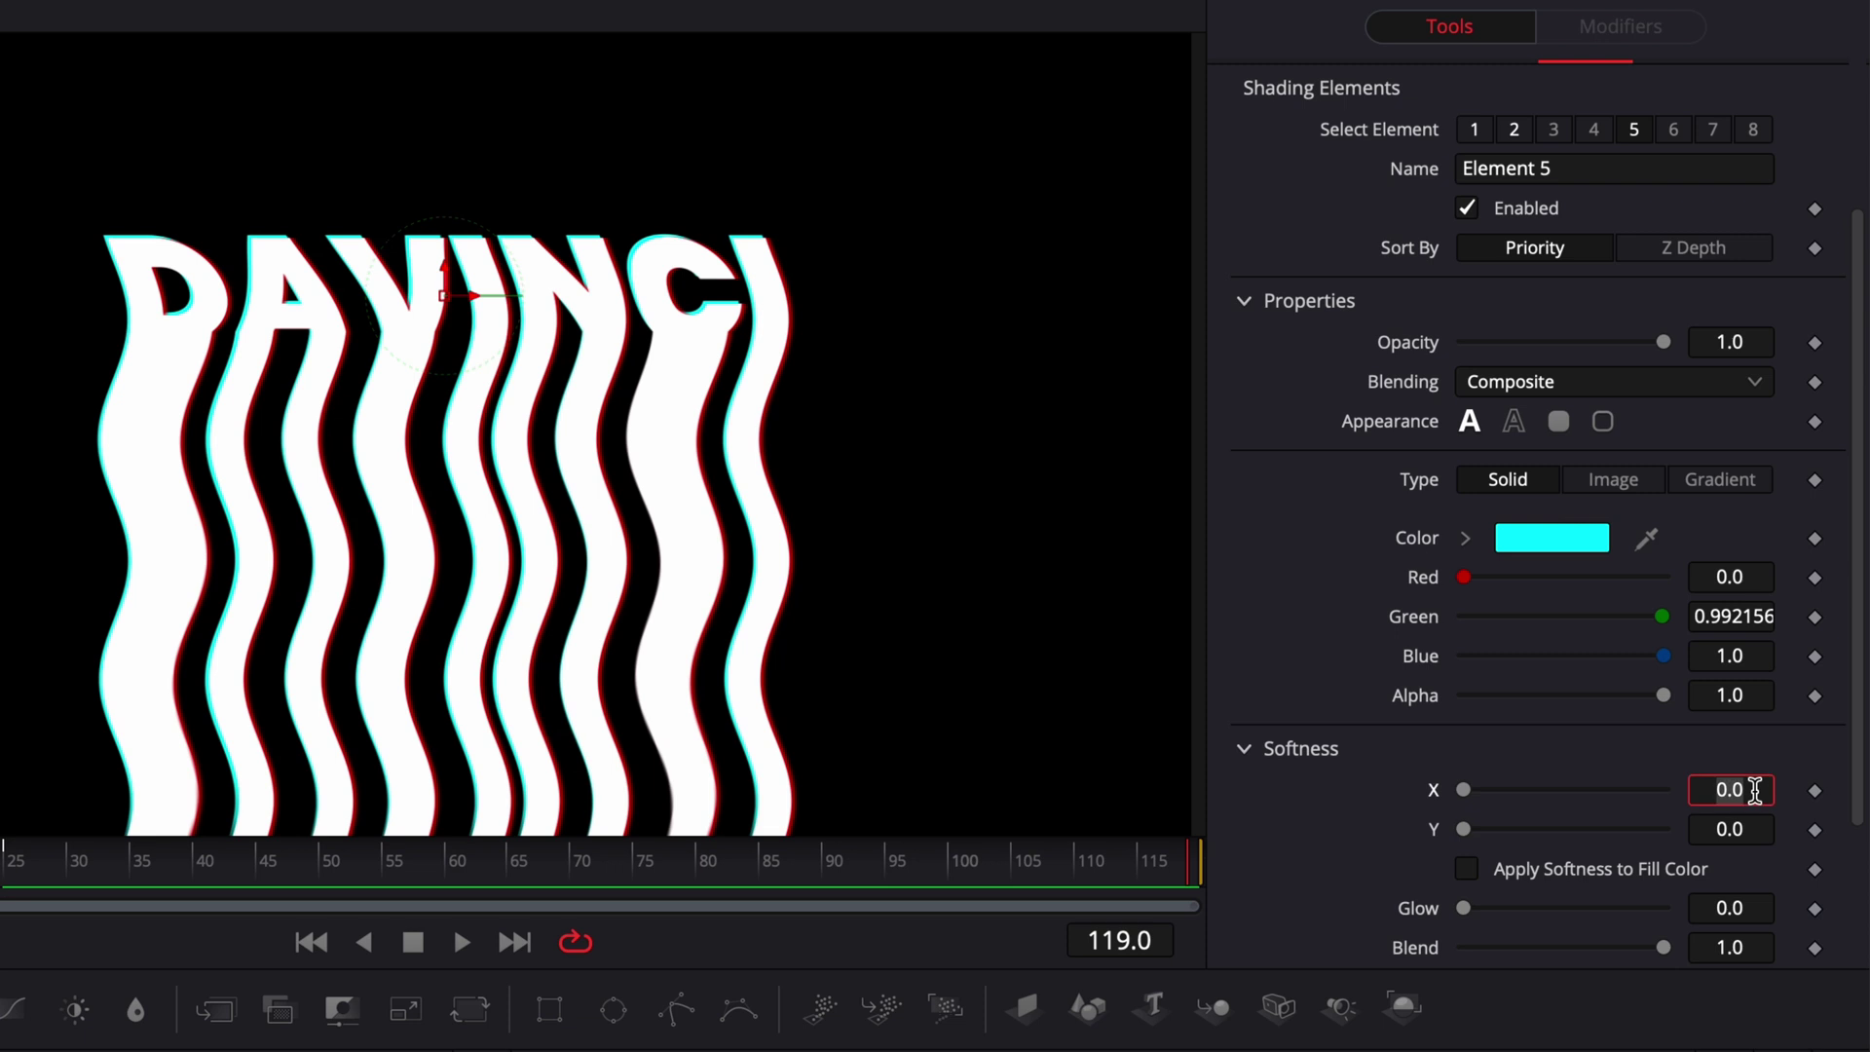
{"action": "type", "text": "2"}
{"action": "key", "text": "Tab"}
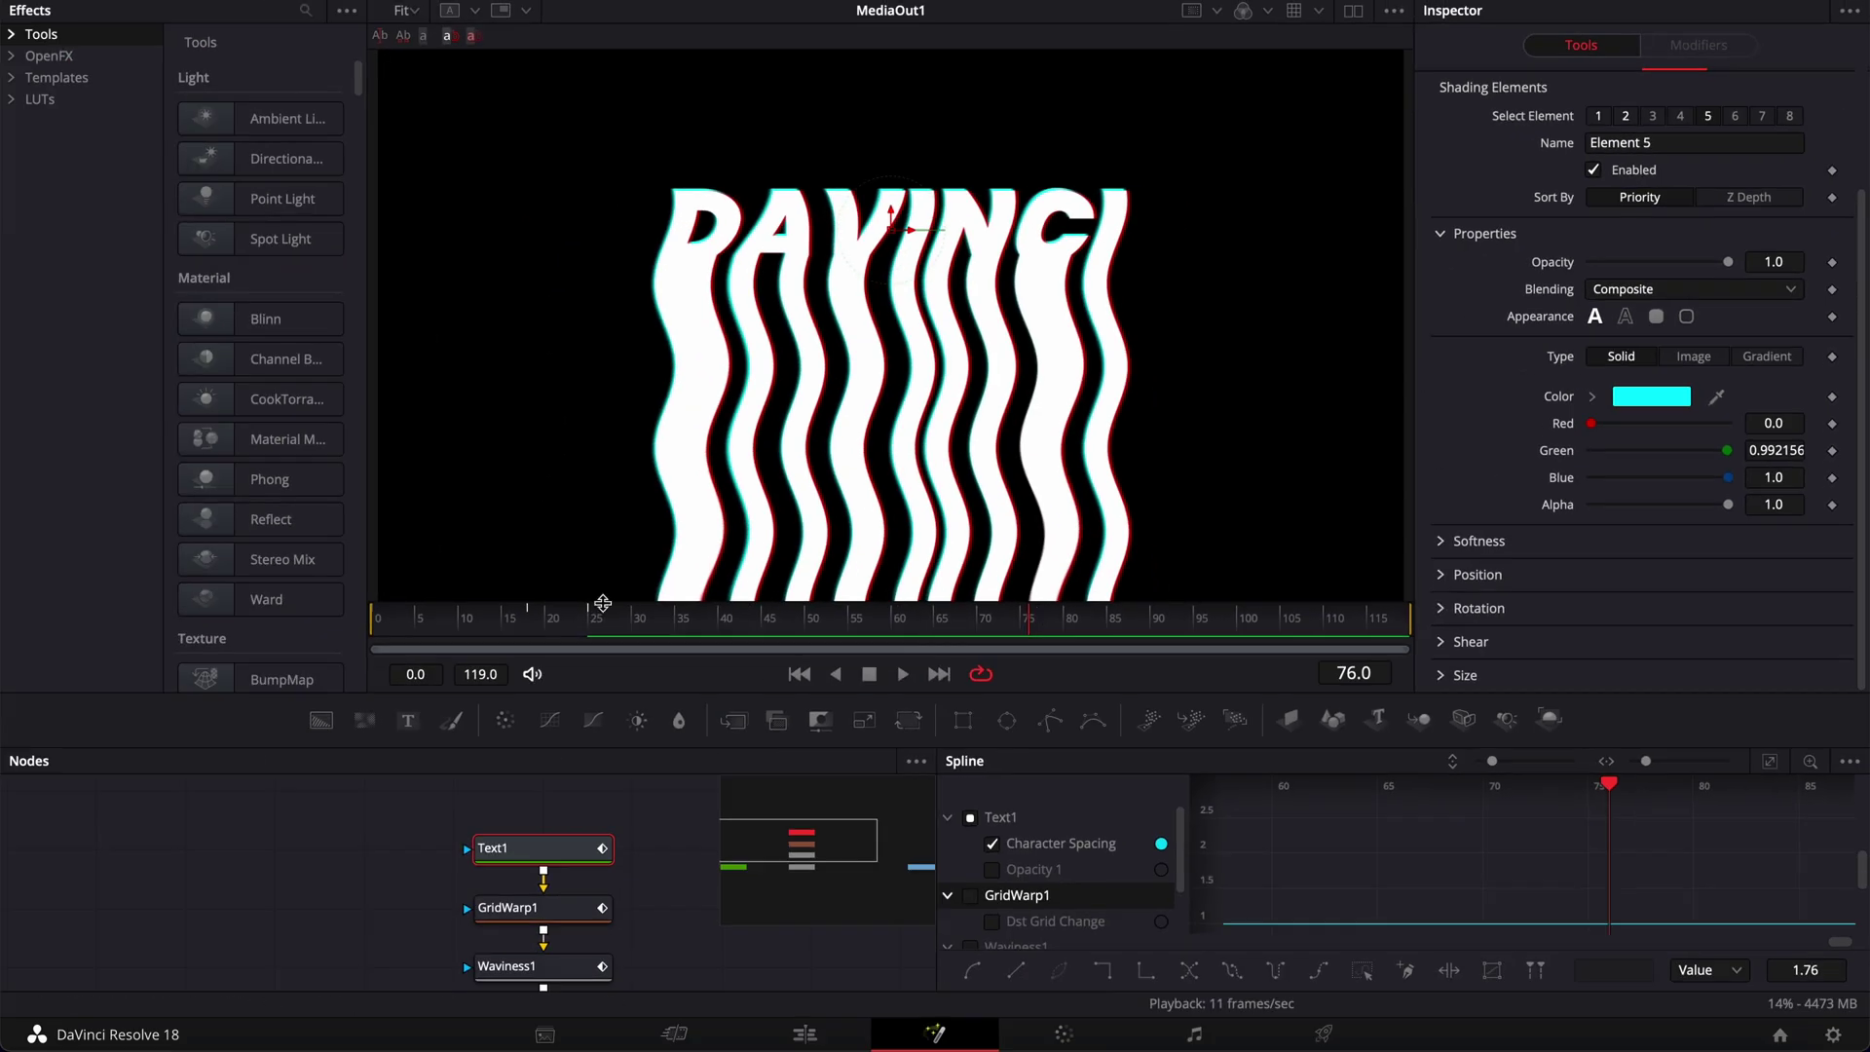
Keyframe full opacity at frame 25 for both the cyan element 5 and the Red Outline
{"action": "mouse_move", "coordinate": [507, 615]}
{"action": "left_mouse_down"}
{"action": "mouse_move", "coordinate": [407, 614]}
{"action": "mouse_move", "coordinate": [511, 615]}
{"action": "left_mouse_up"}
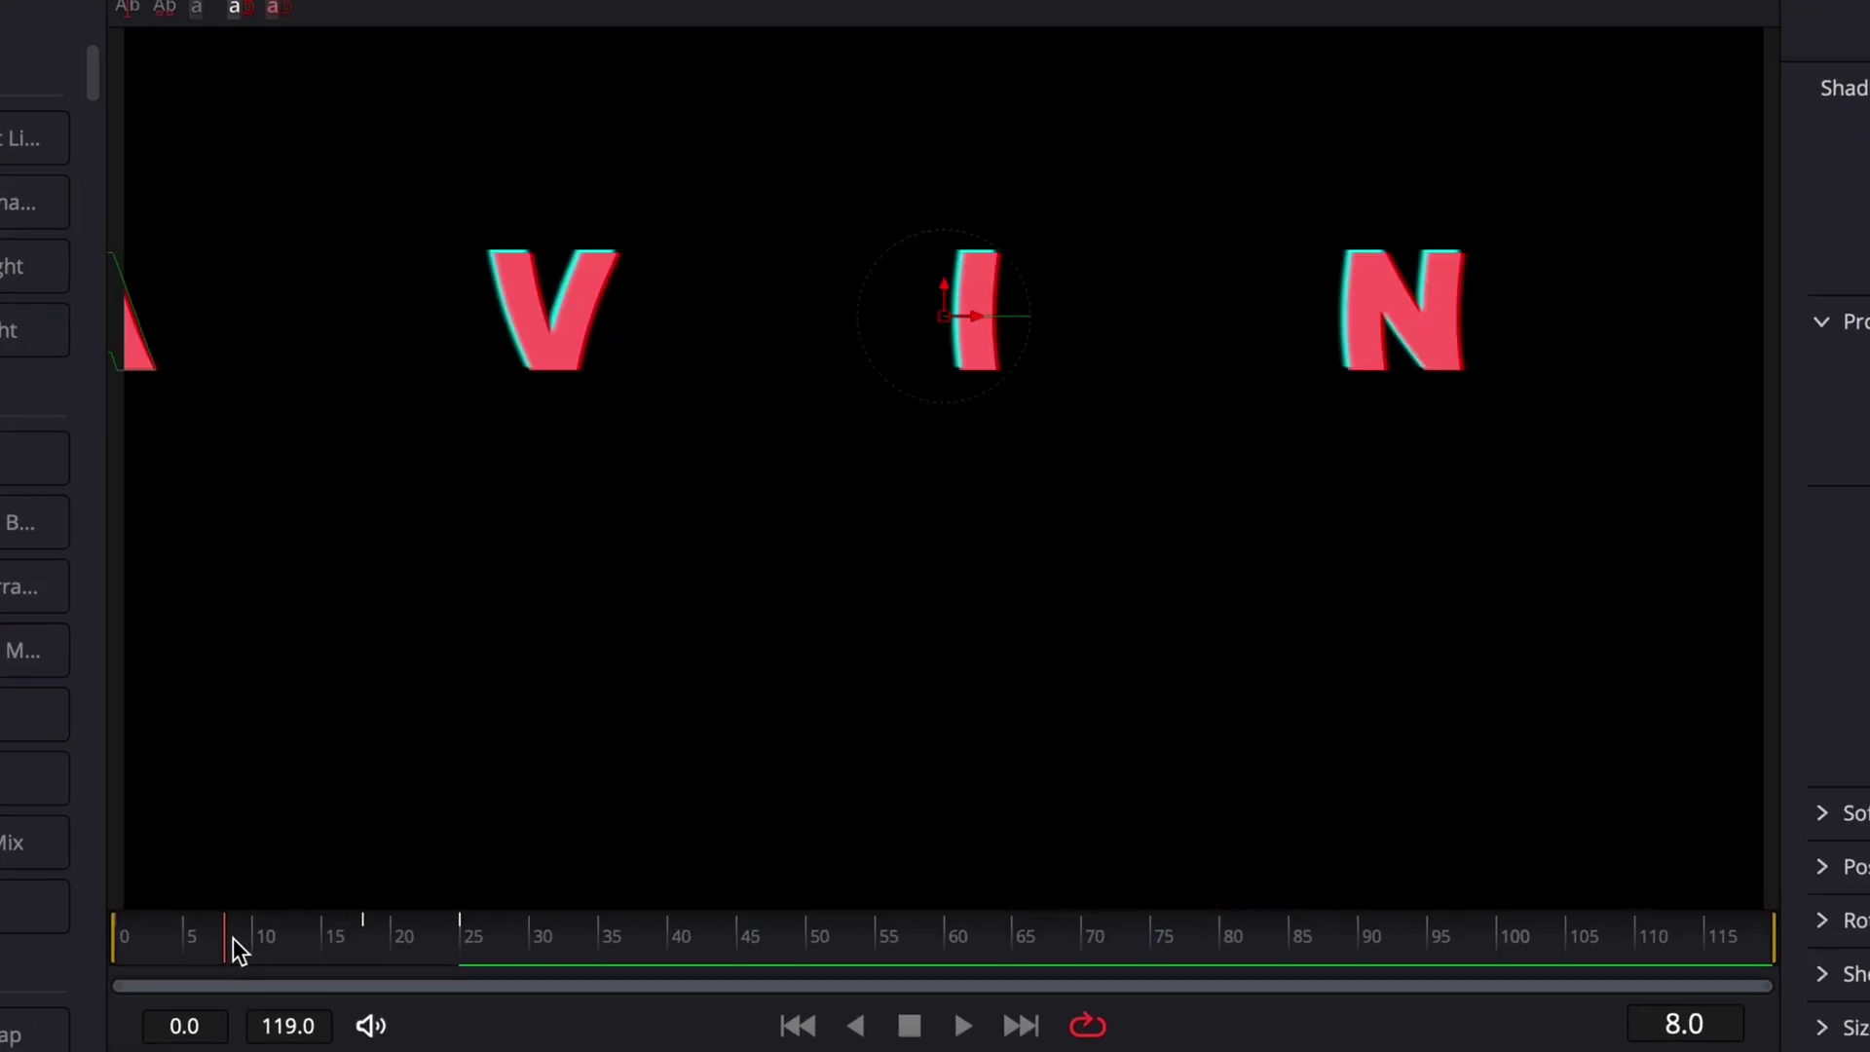
{"action": "left_click_drag", "start_coordinate": [339, 939], "coordinate": [466, 919]}
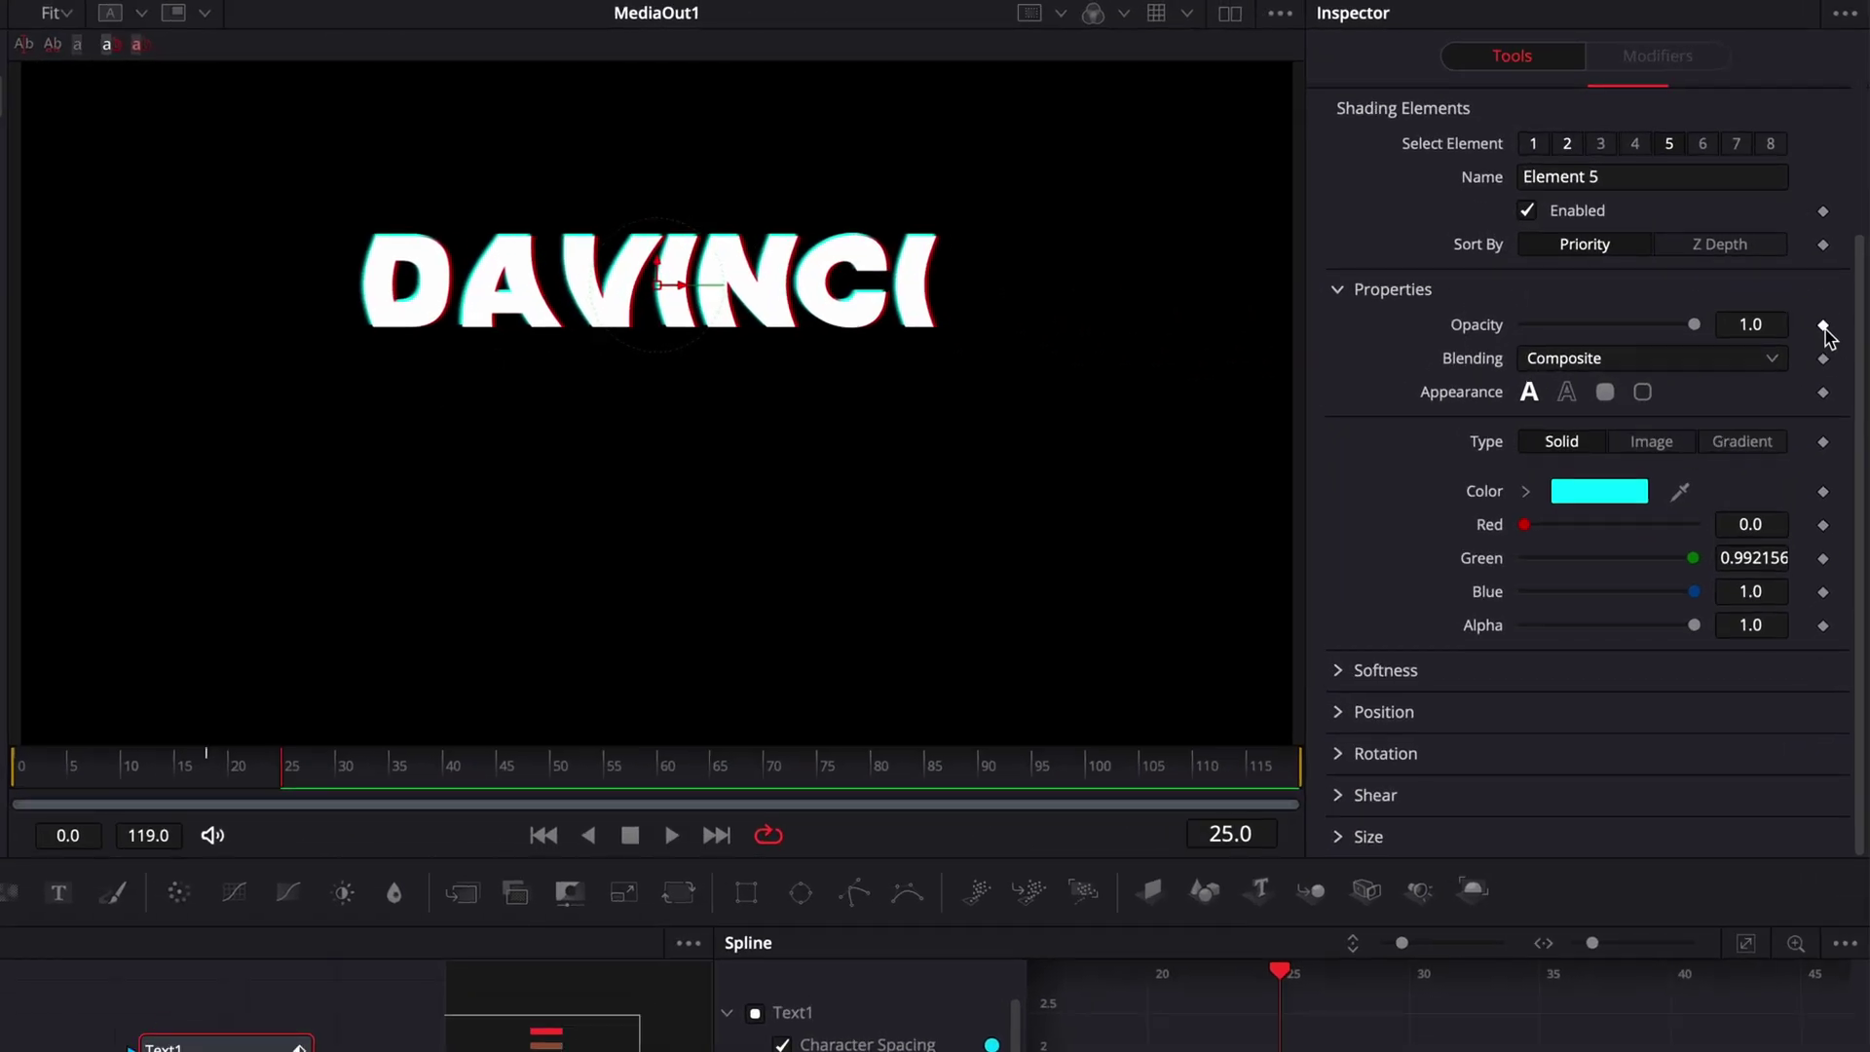
{"action": "left_click", "coordinate": [1824, 327]}
{"action": "left_click", "coordinate": [1568, 143]}
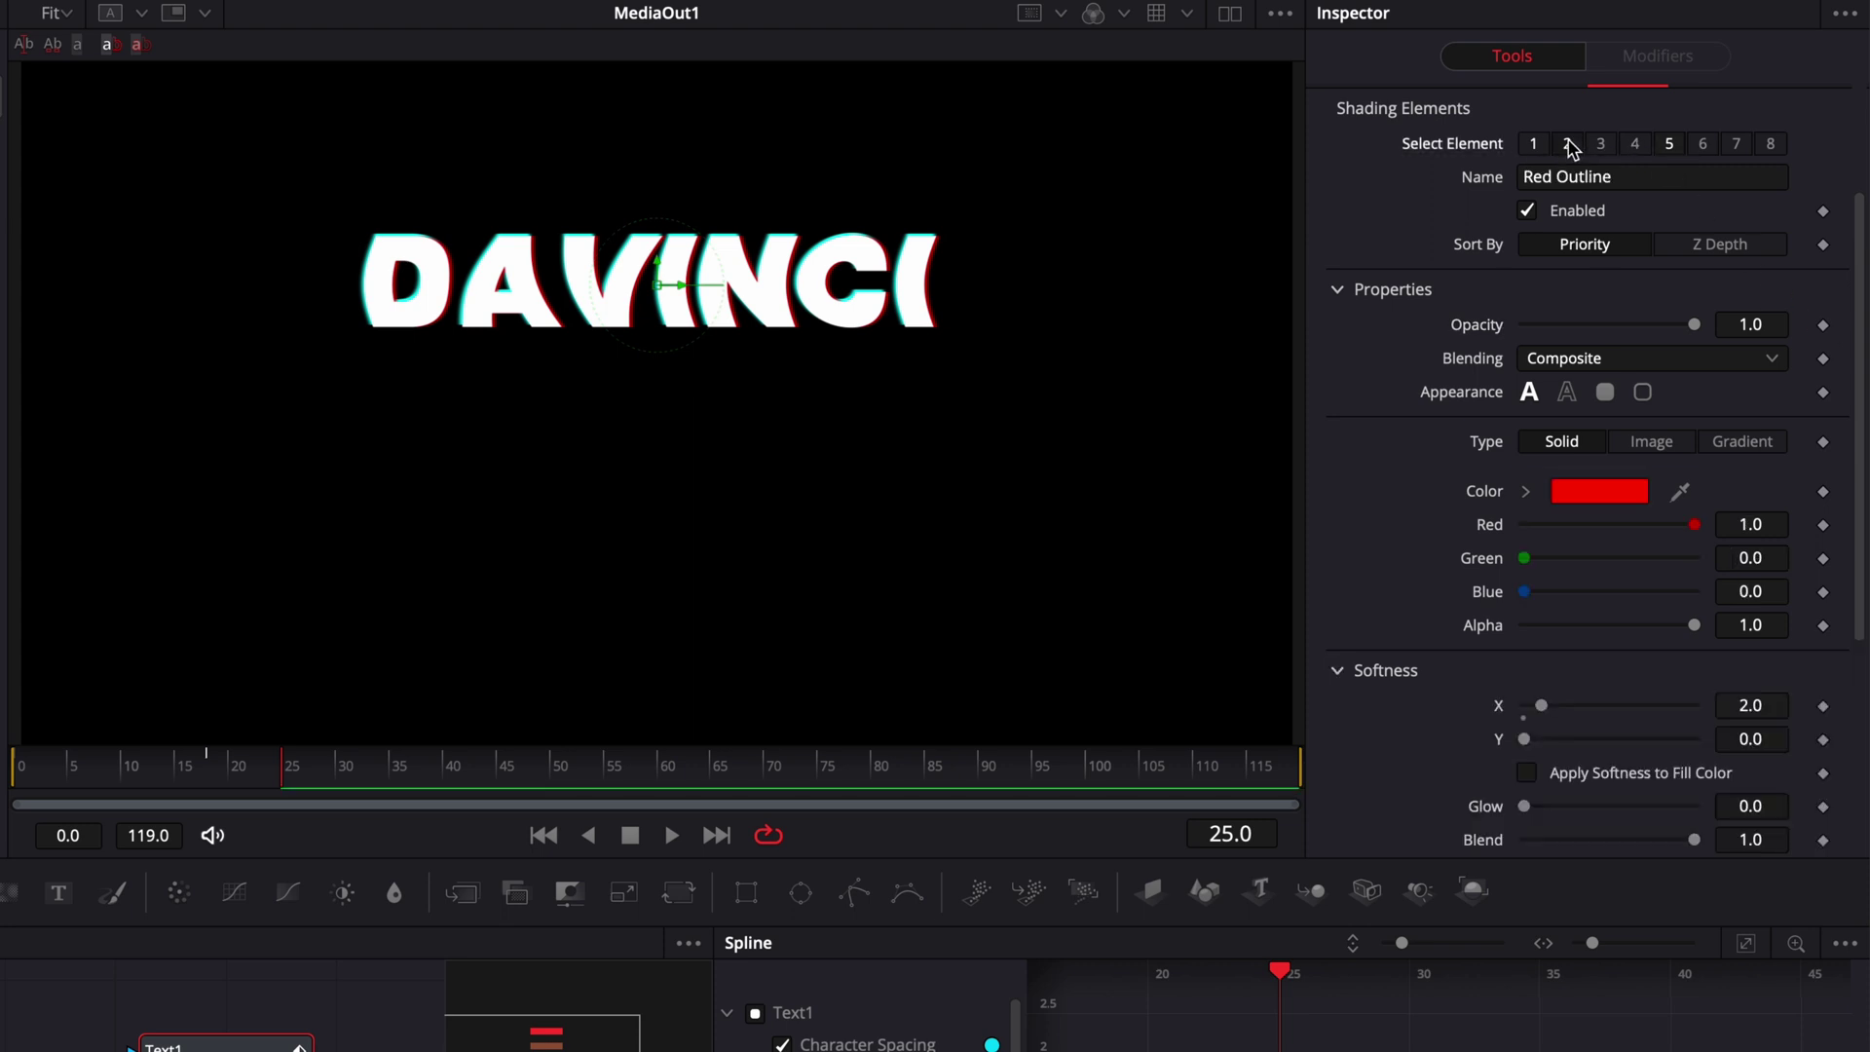
{"action": "left_click", "coordinate": [1824, 327]}
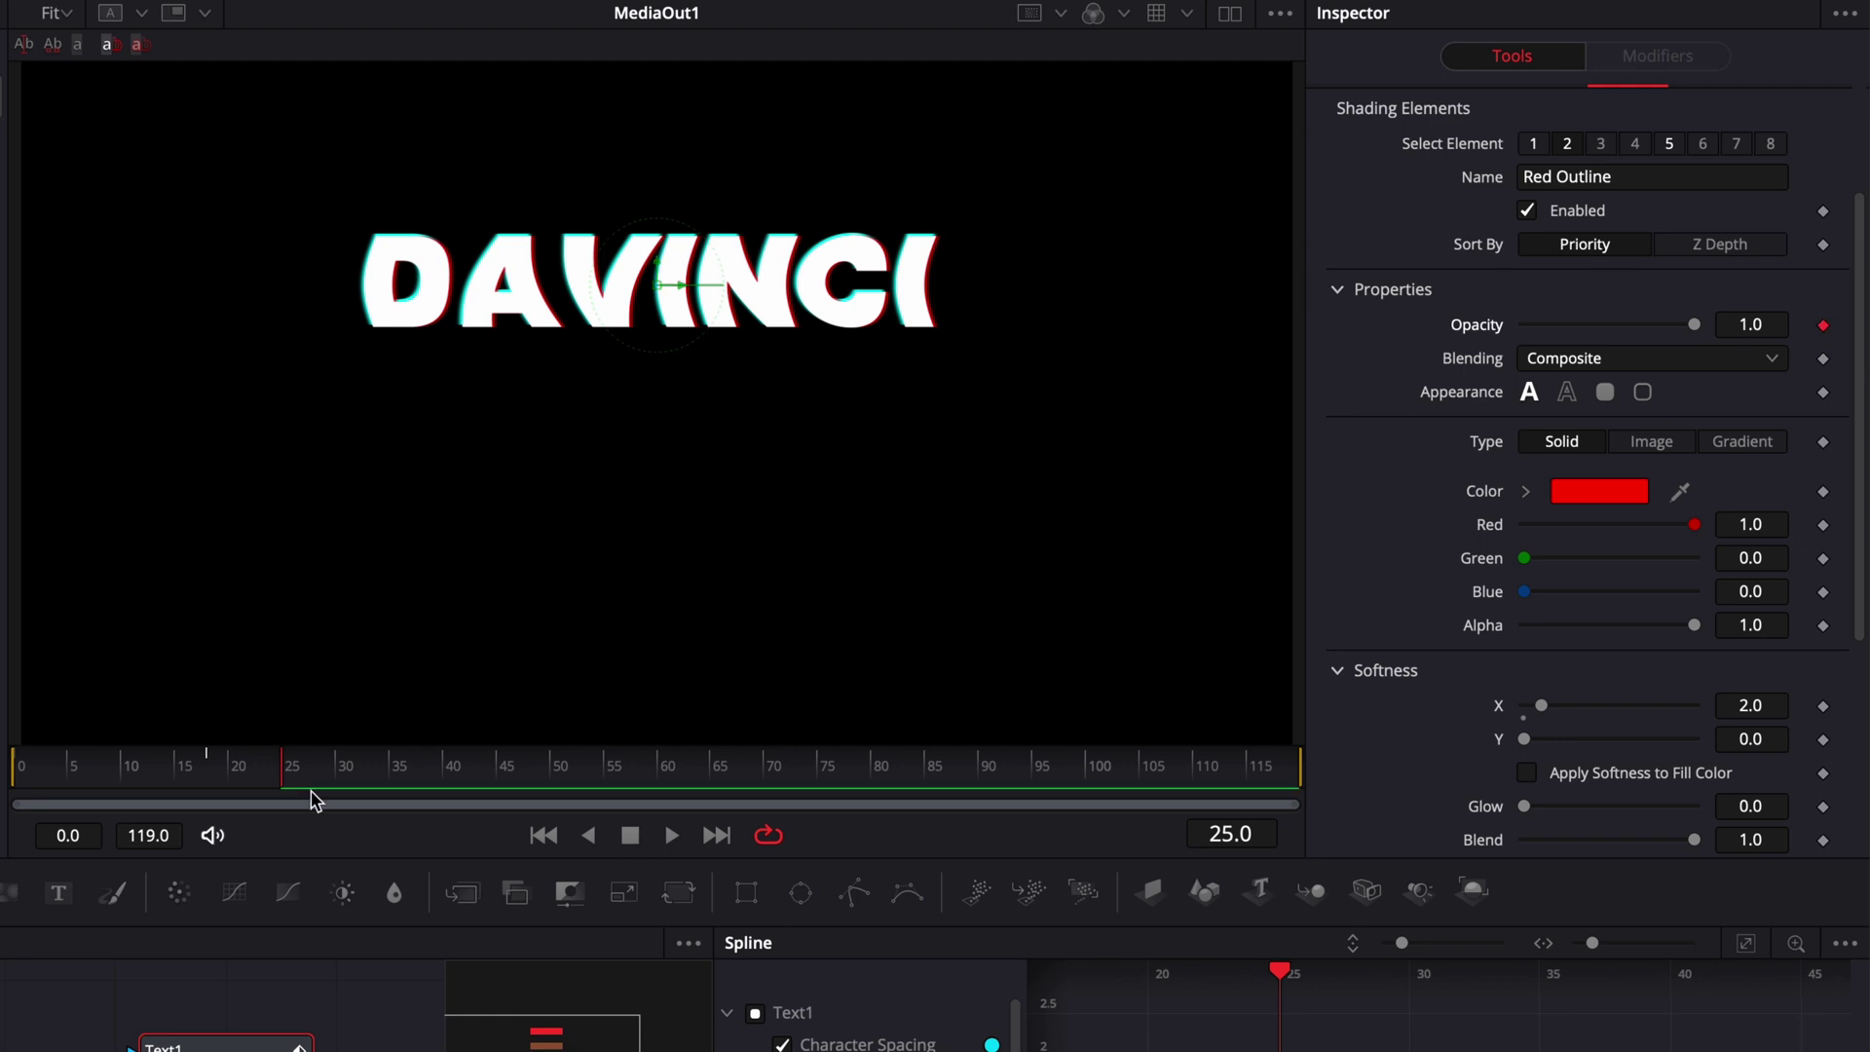
At frame 18, drag the Red Outline and cyan element opacities to 0
{"action": "left_click", "coordinate": [212, 773]}
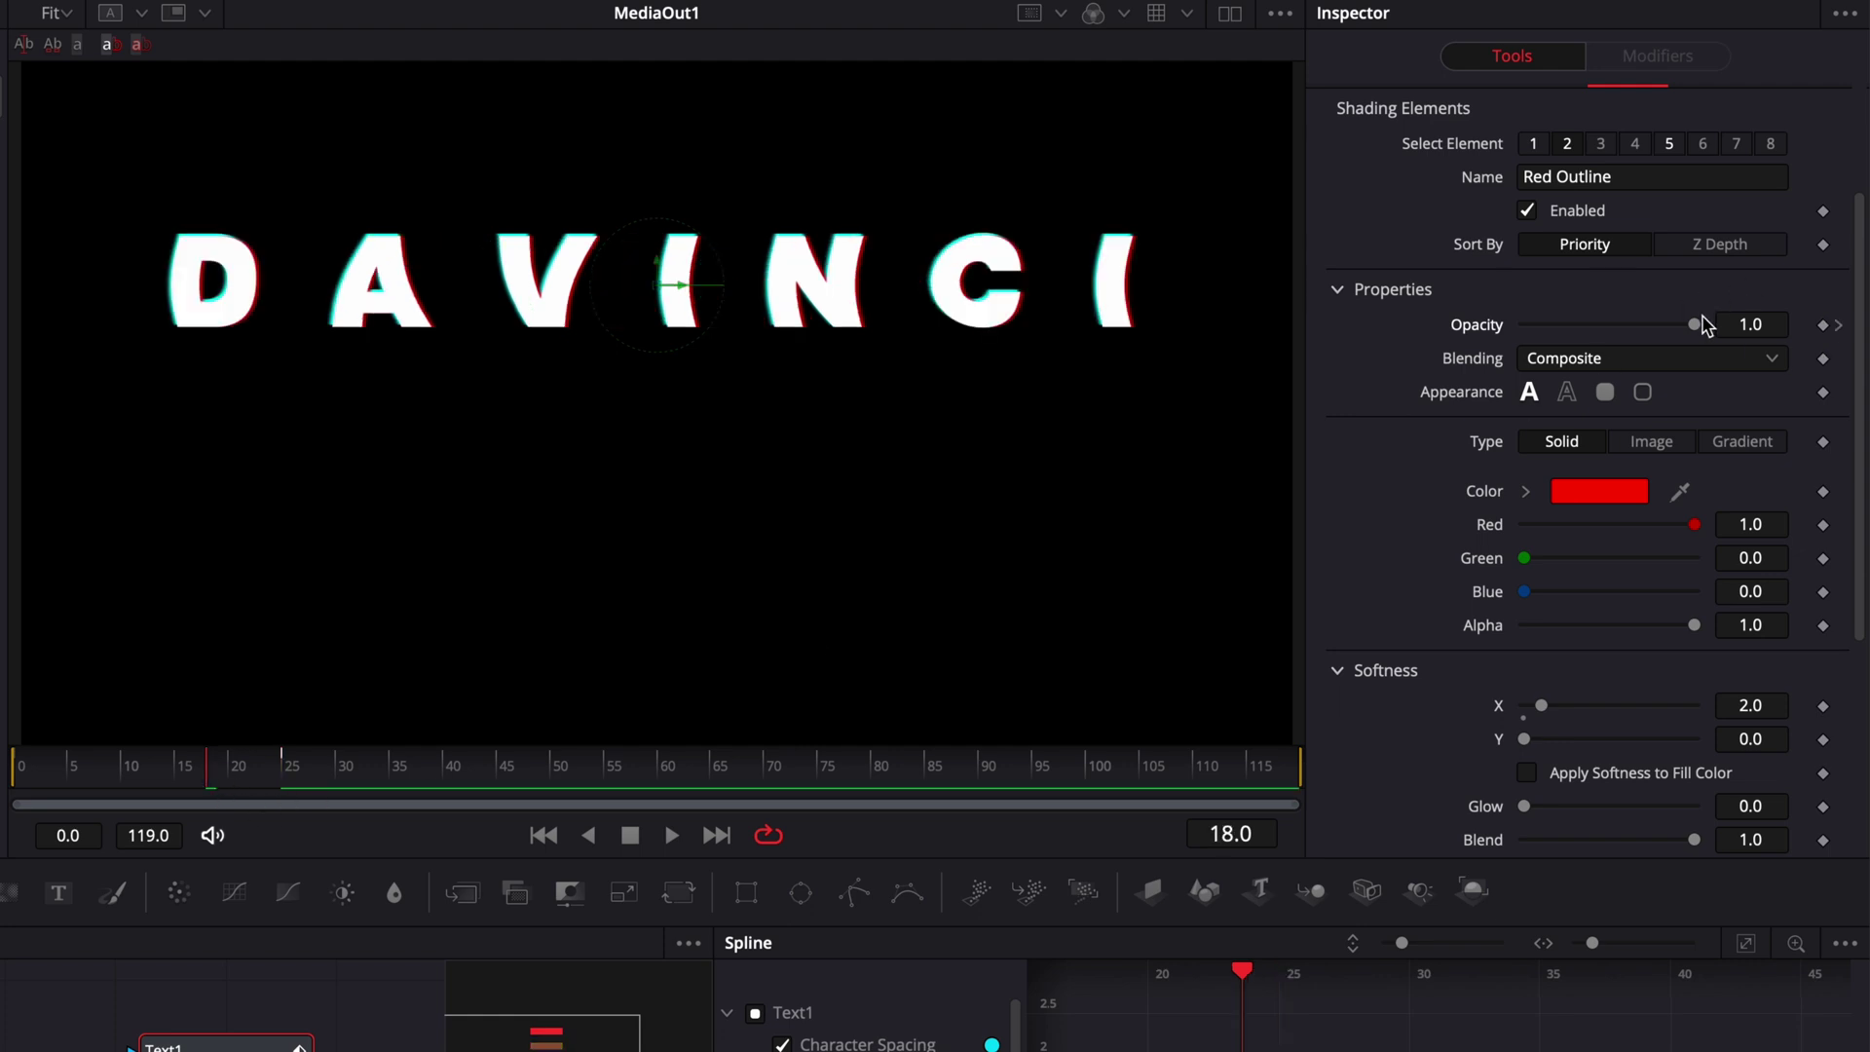
{"action": "left_click_drag", "start_coordinate": [1695, 327], "coordinate": [1497, 336]}
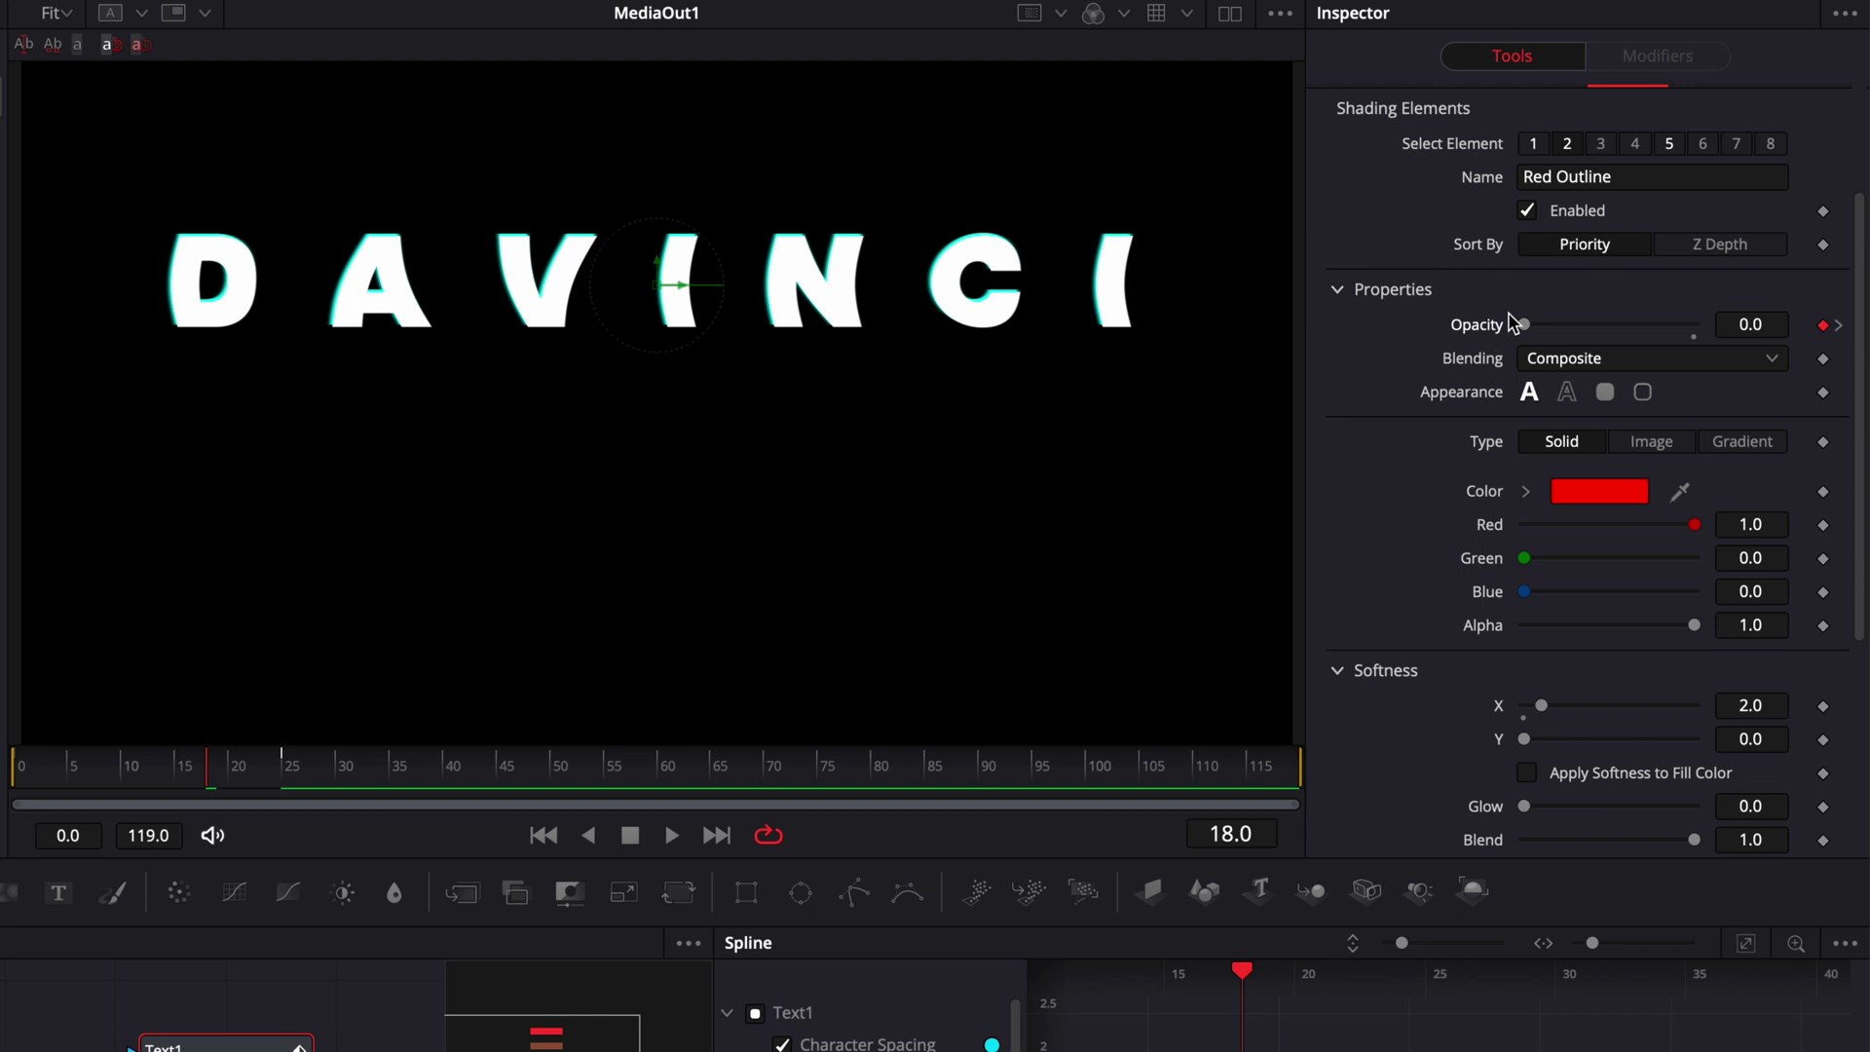
{"action": "left_click", "coordinate": [1669, 145]}
{"action": "left_click_drag", "start_coordinate": [1695, 327], "coordinate": [1516, 330]}
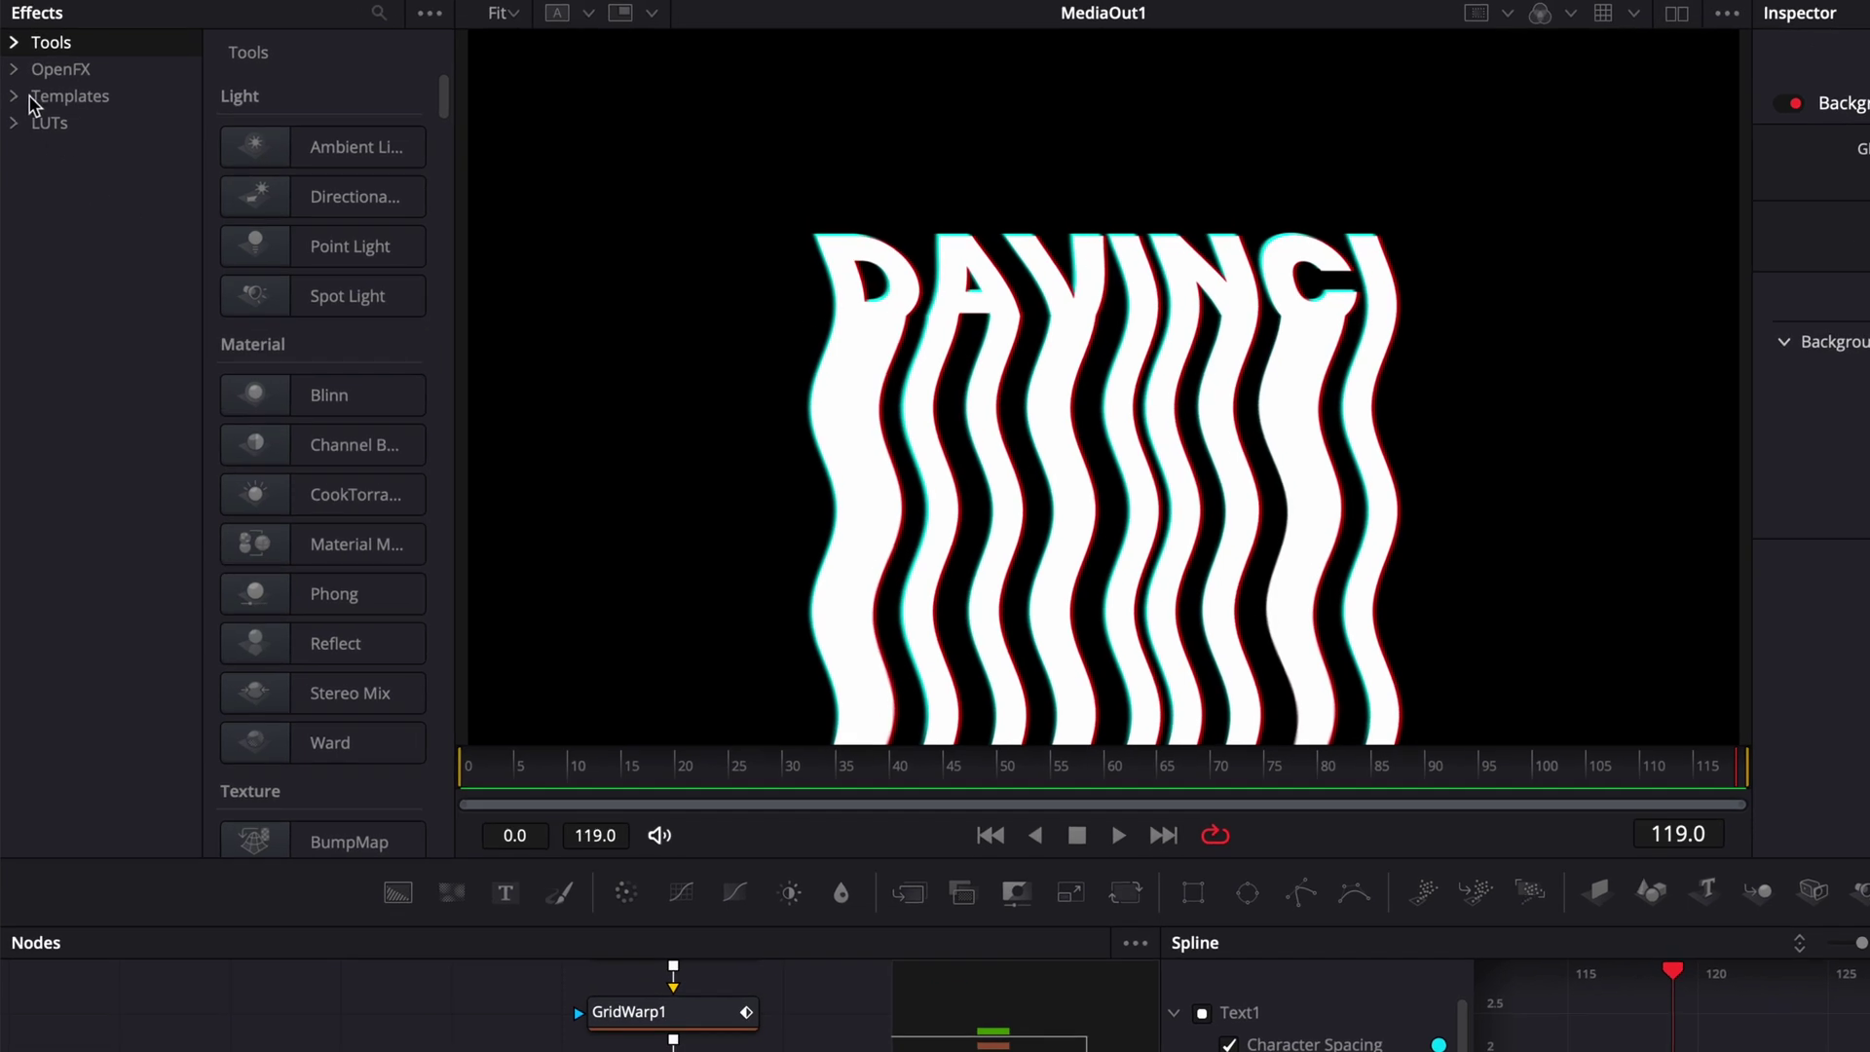
Add a Noise Gradient generator from Templates > Edit > Generators beside Background1
{"action": "left_click", "coordinate": [13, 96]}
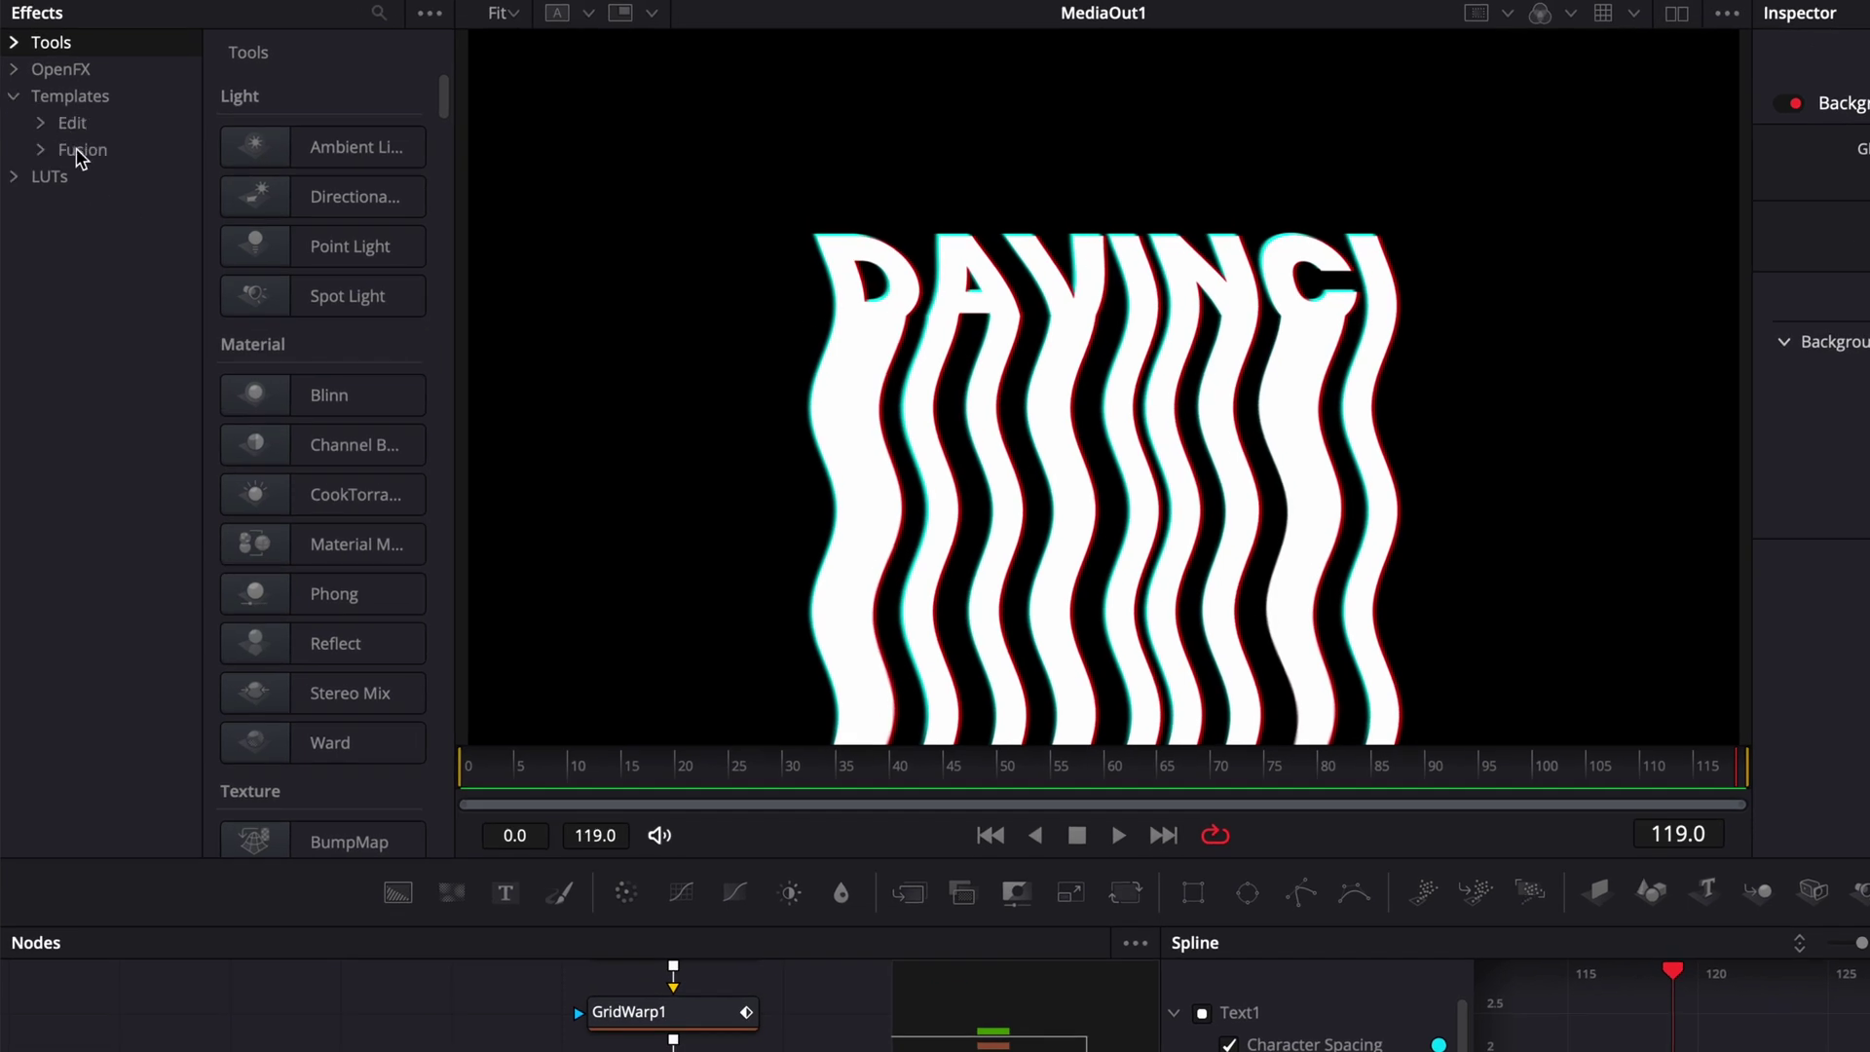
{"action": "left_click", "coordinate": [42, 124]}
{"action": "left_click", "coordinate": [107, 232]}
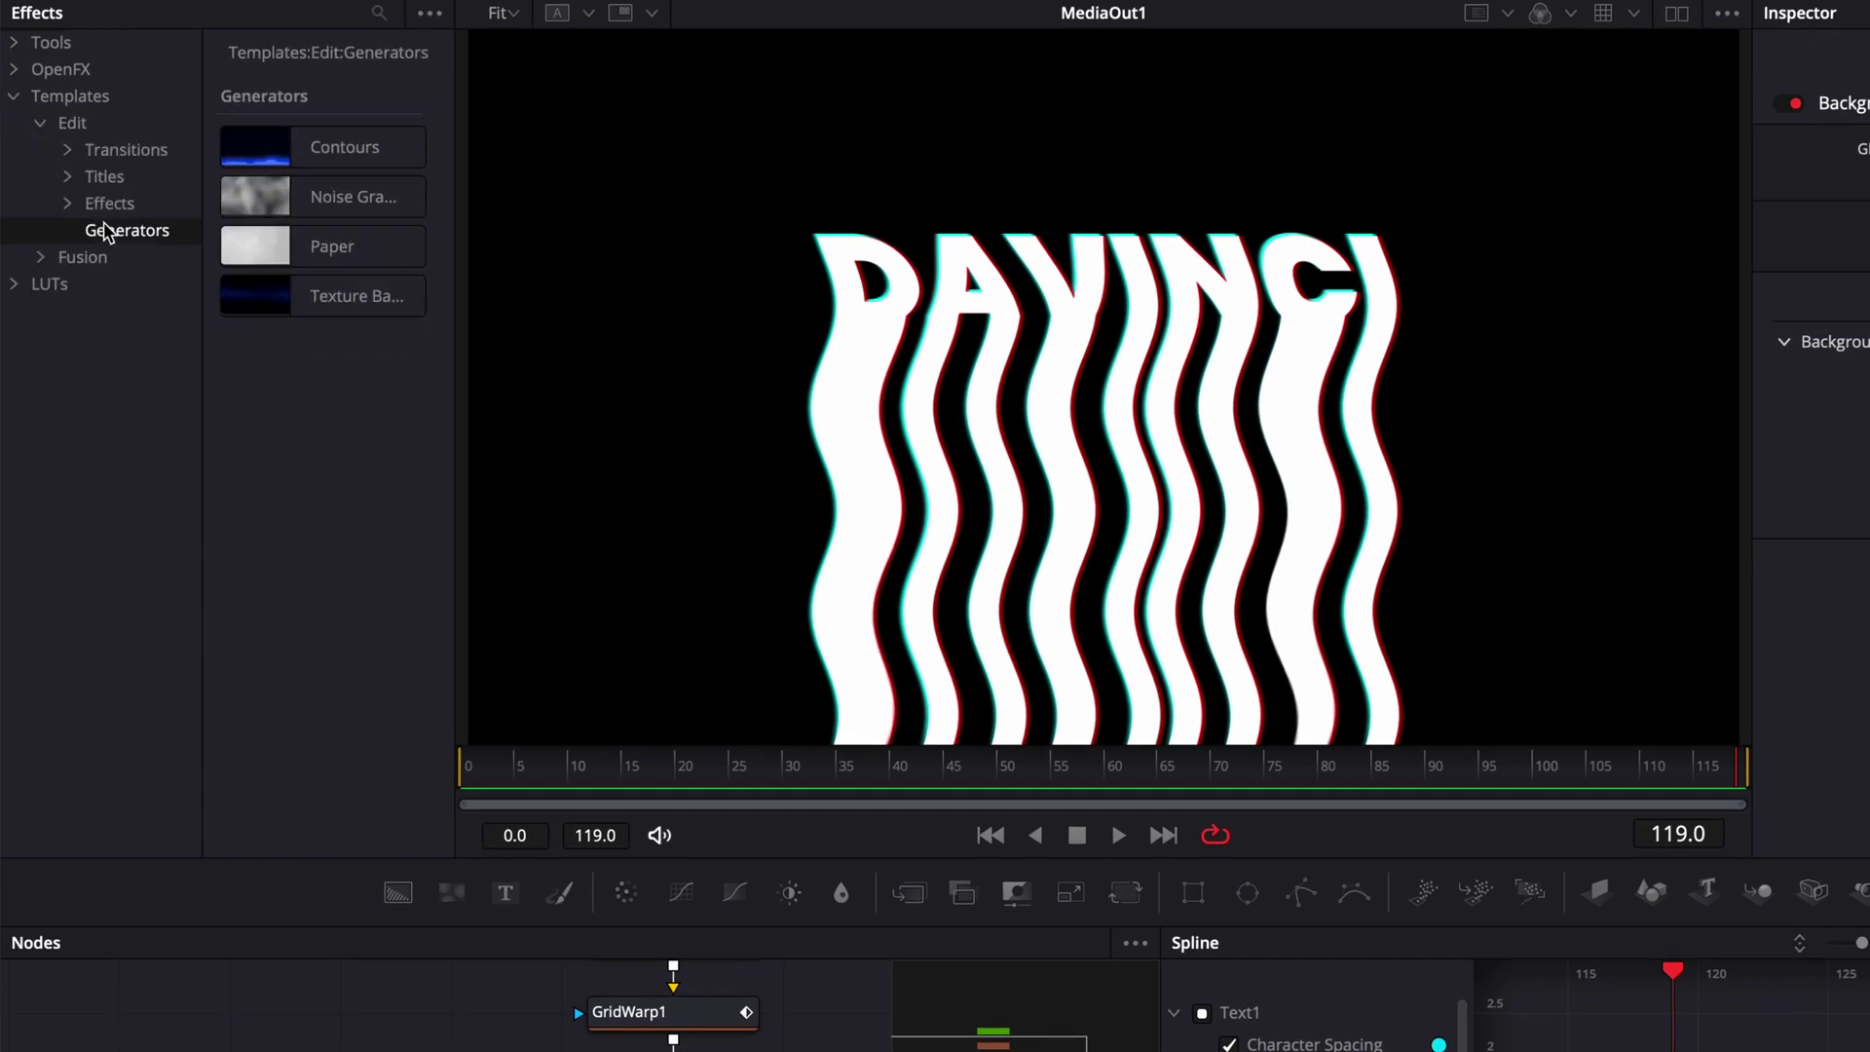
{"action": "left_click_drag", "start_coordinate": [250, 195], "coordinate": [507, 1046]}
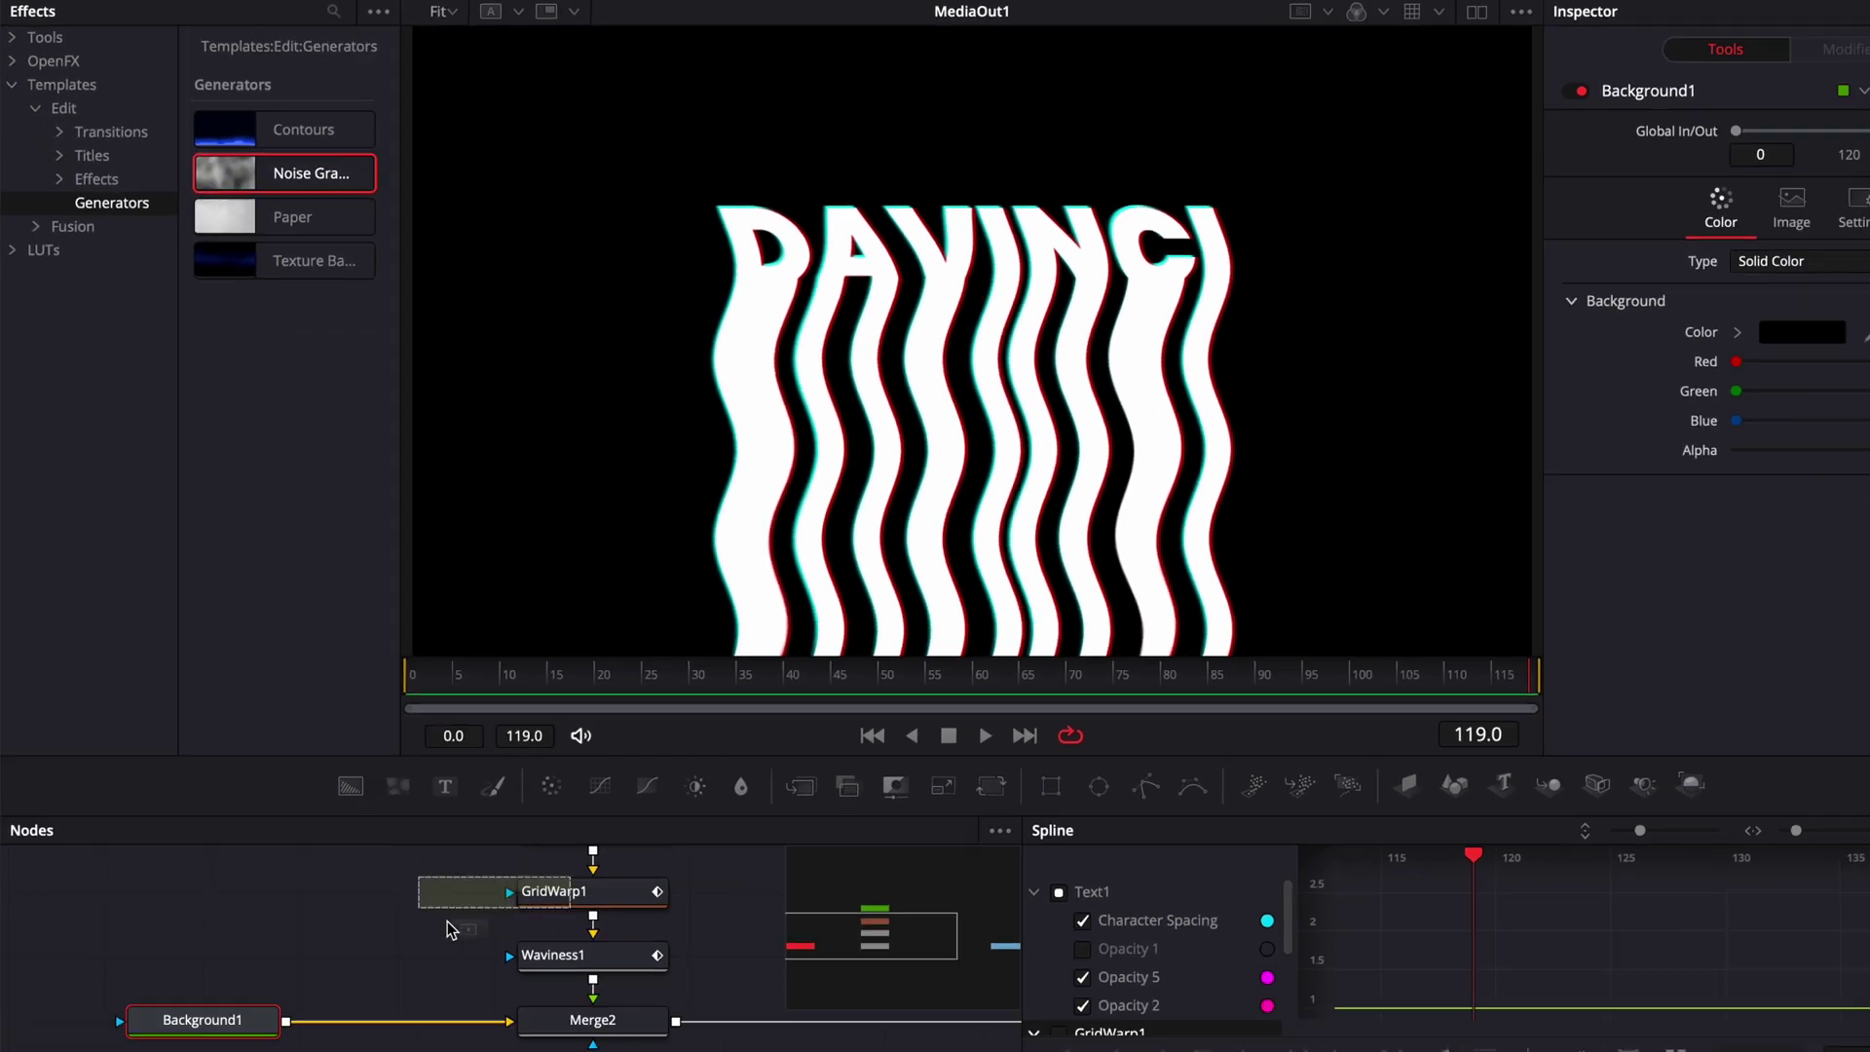
{"action": "left_click_drag", "start_coordinate": [447, 921], "coordinate": [305, 933]}
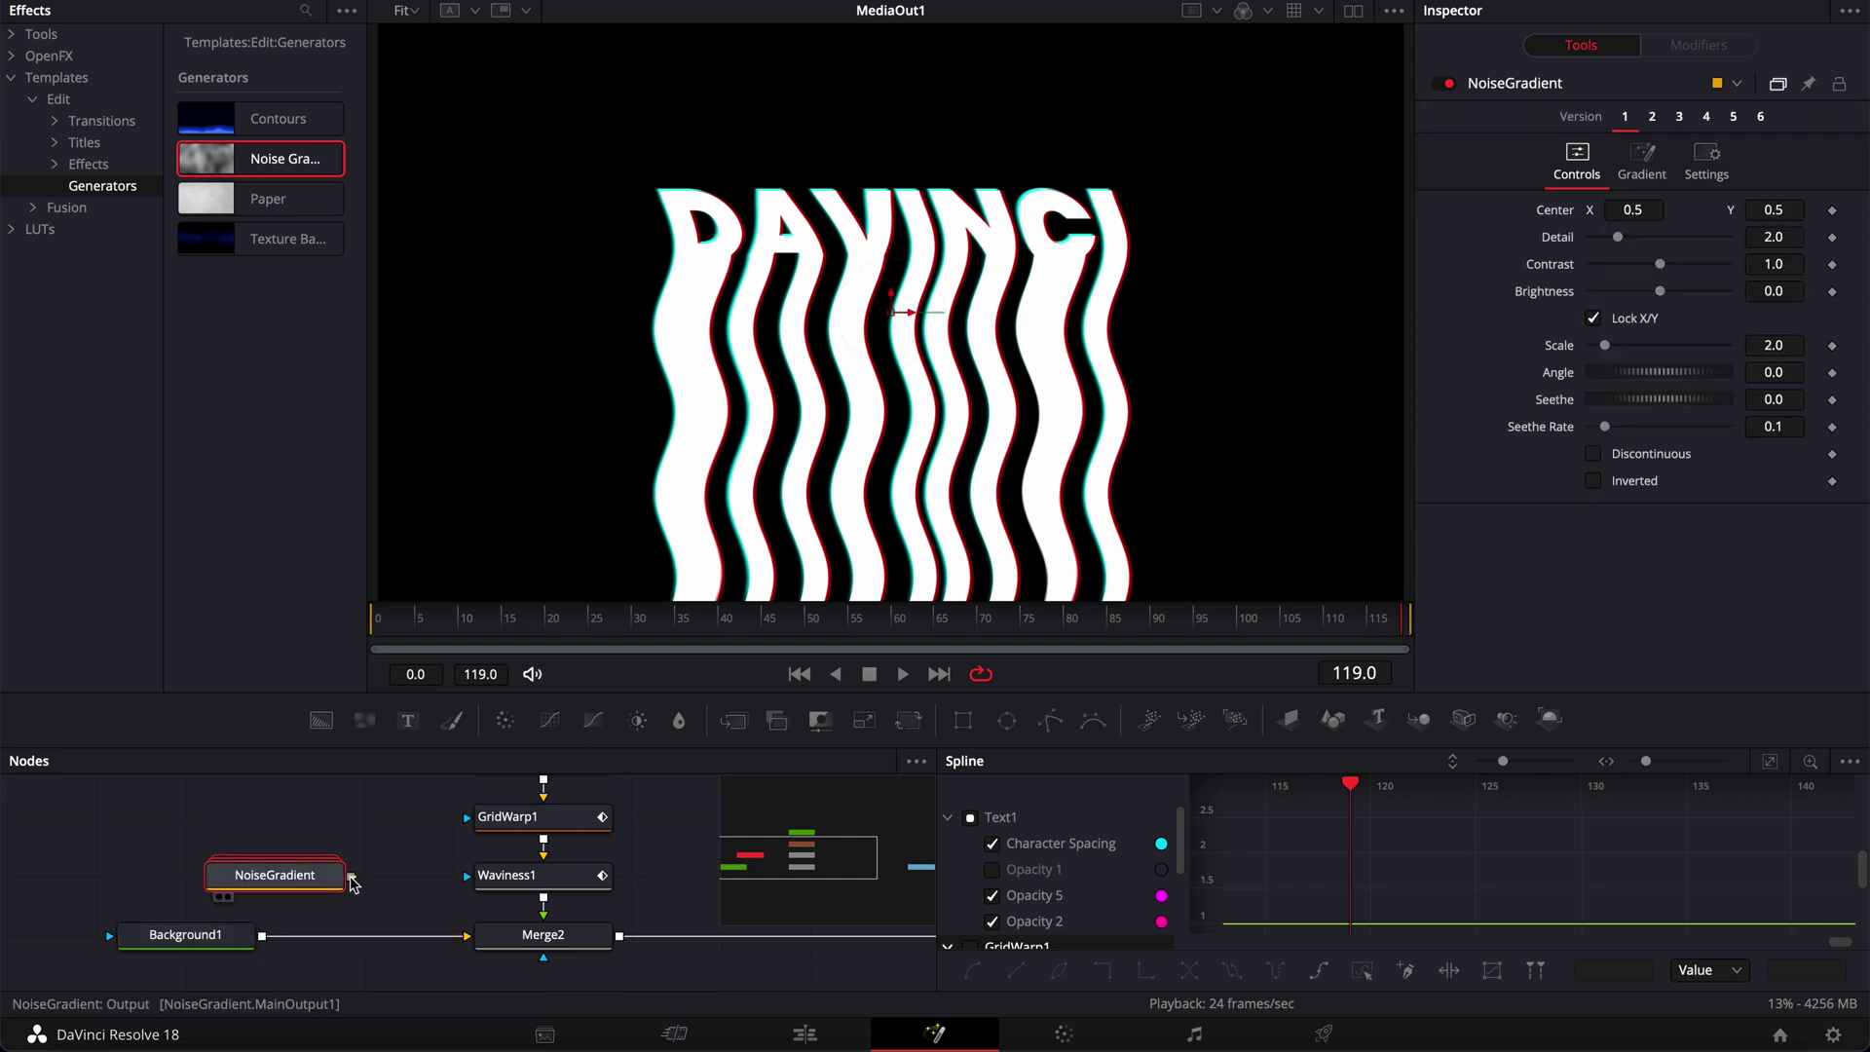
Merge the NoiseGradient output over Background1 and select the NoiseGradient node
{"action": "left_click_drag", "start_coordinate": [352, 875], "coordinate": [376, 849]}
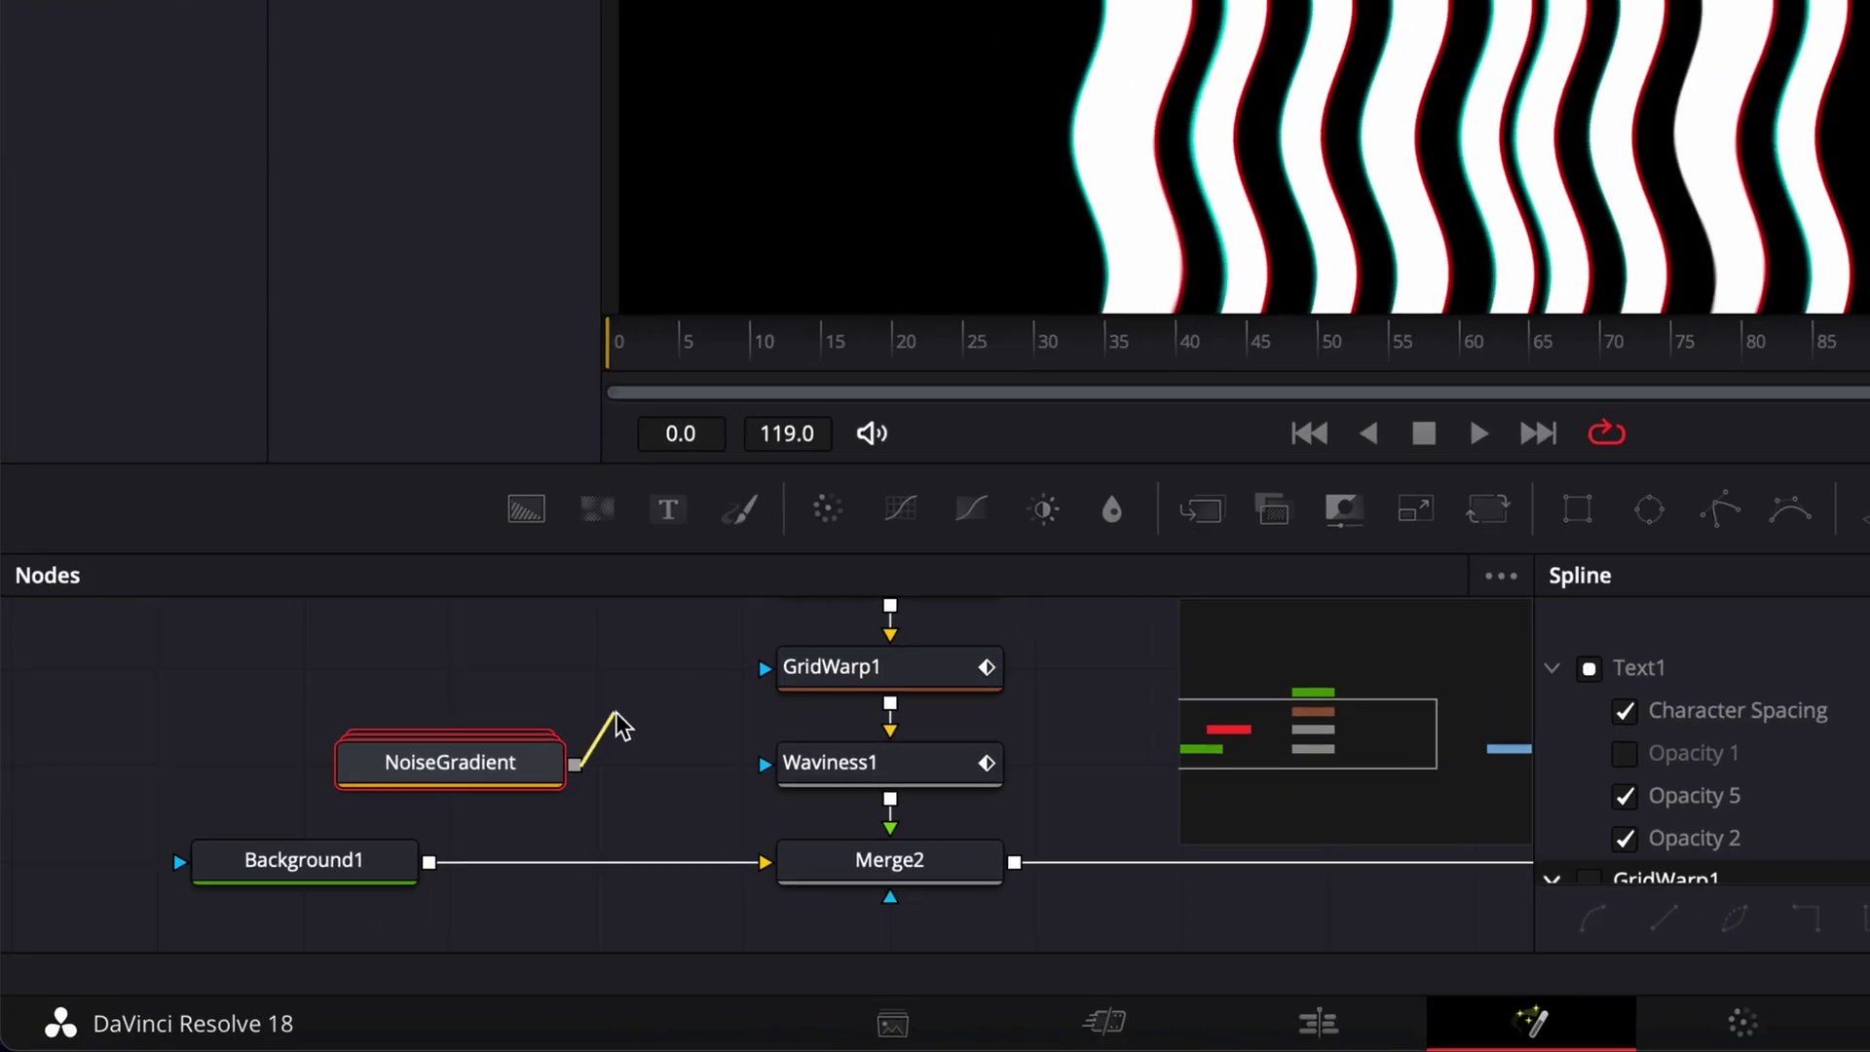
{"action": "left_click_drag", "start_coordinate": [615, 723], "coordinate": [431, 875]}
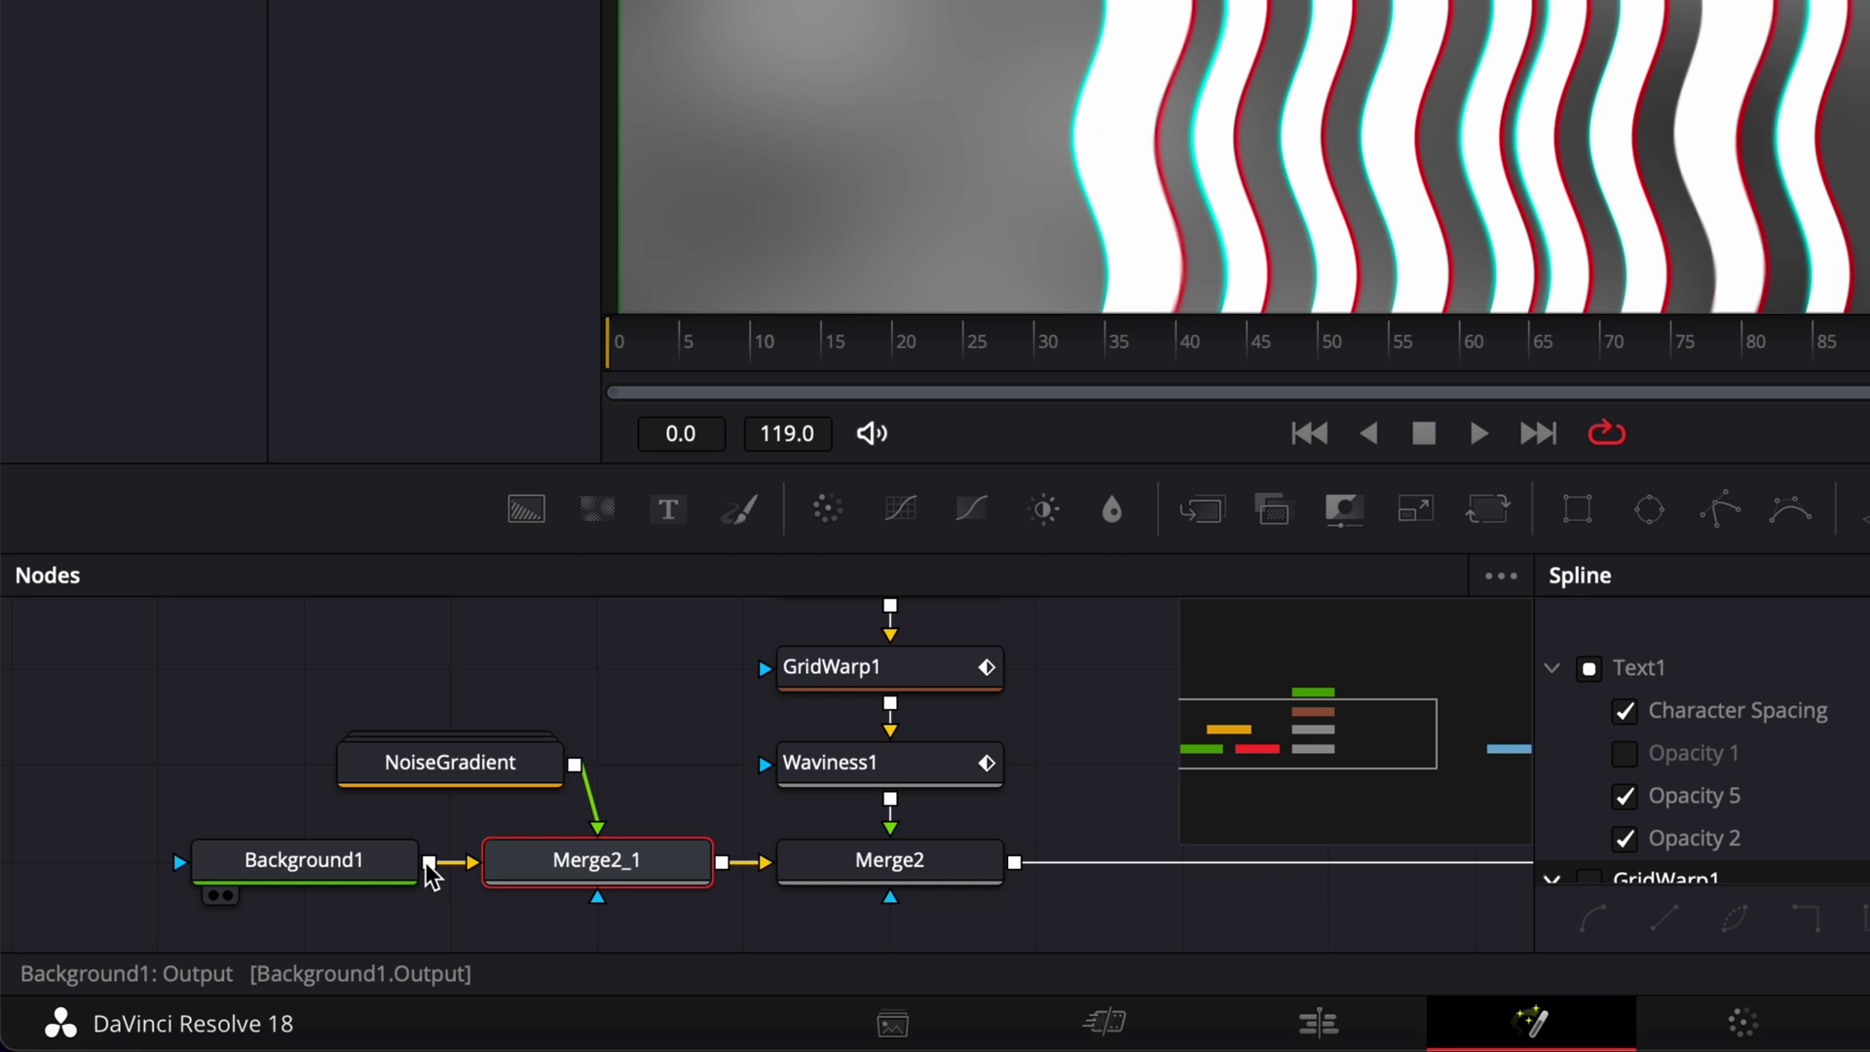
{"action": "left_click", "coordinate": [486, 771]}
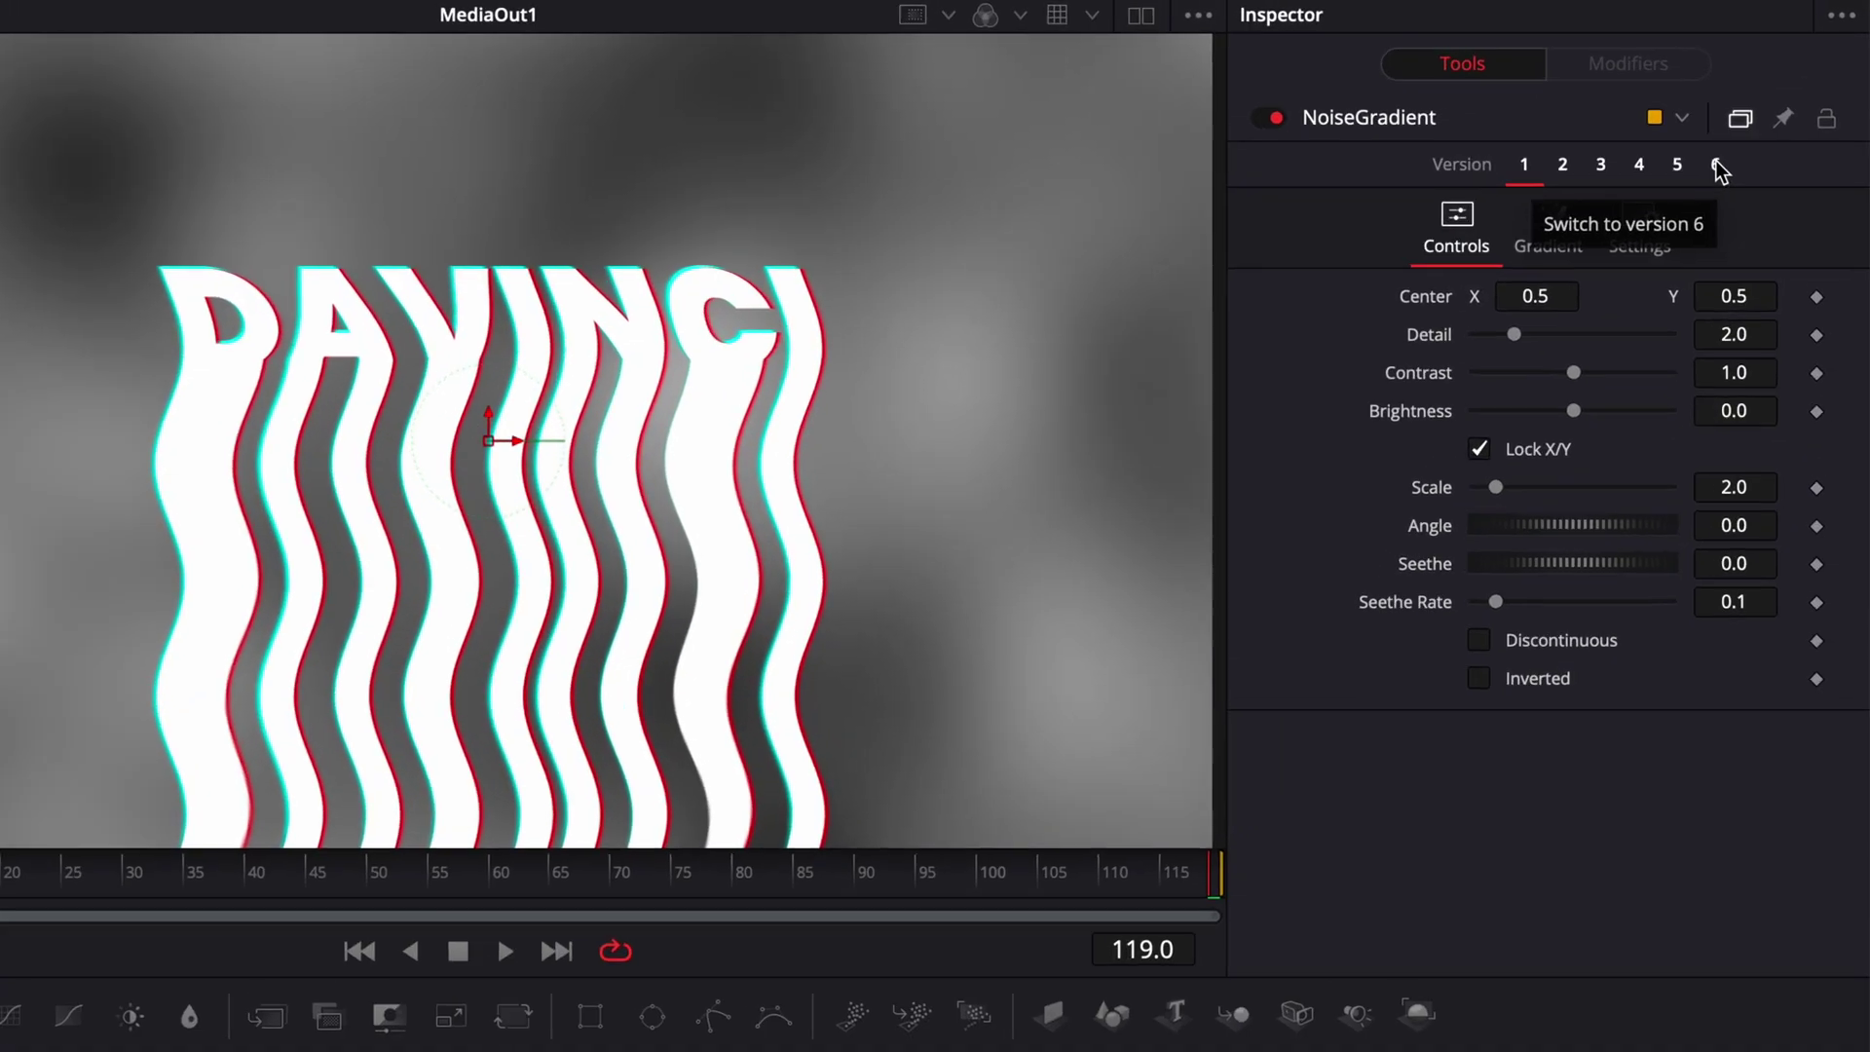
Set the NoiseGradient to version 6 with Detail 10, Contrast 5, and Discontinuous on
{"action": "left_click", "coordinate": [1717, 168]}
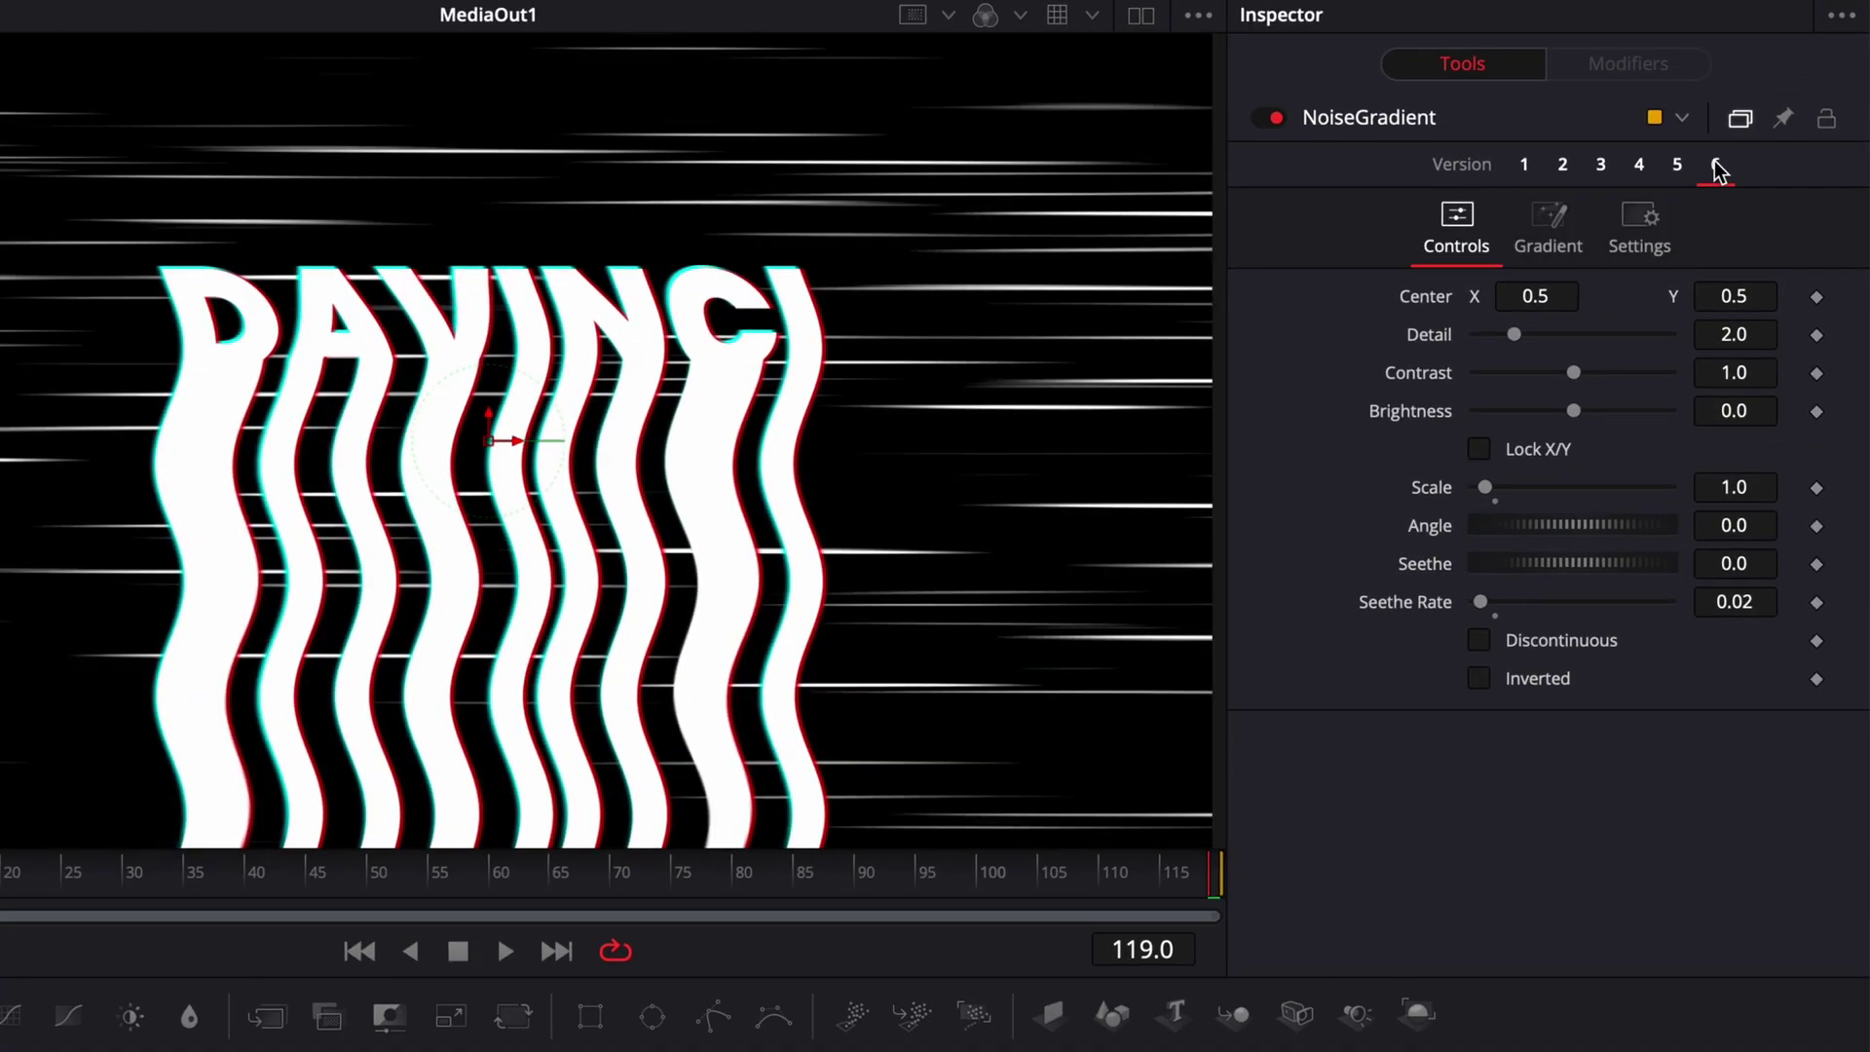
{"action": "left_click_drag", "start_coordinate": [1513, 335], "coordinate": [1781, 368]}
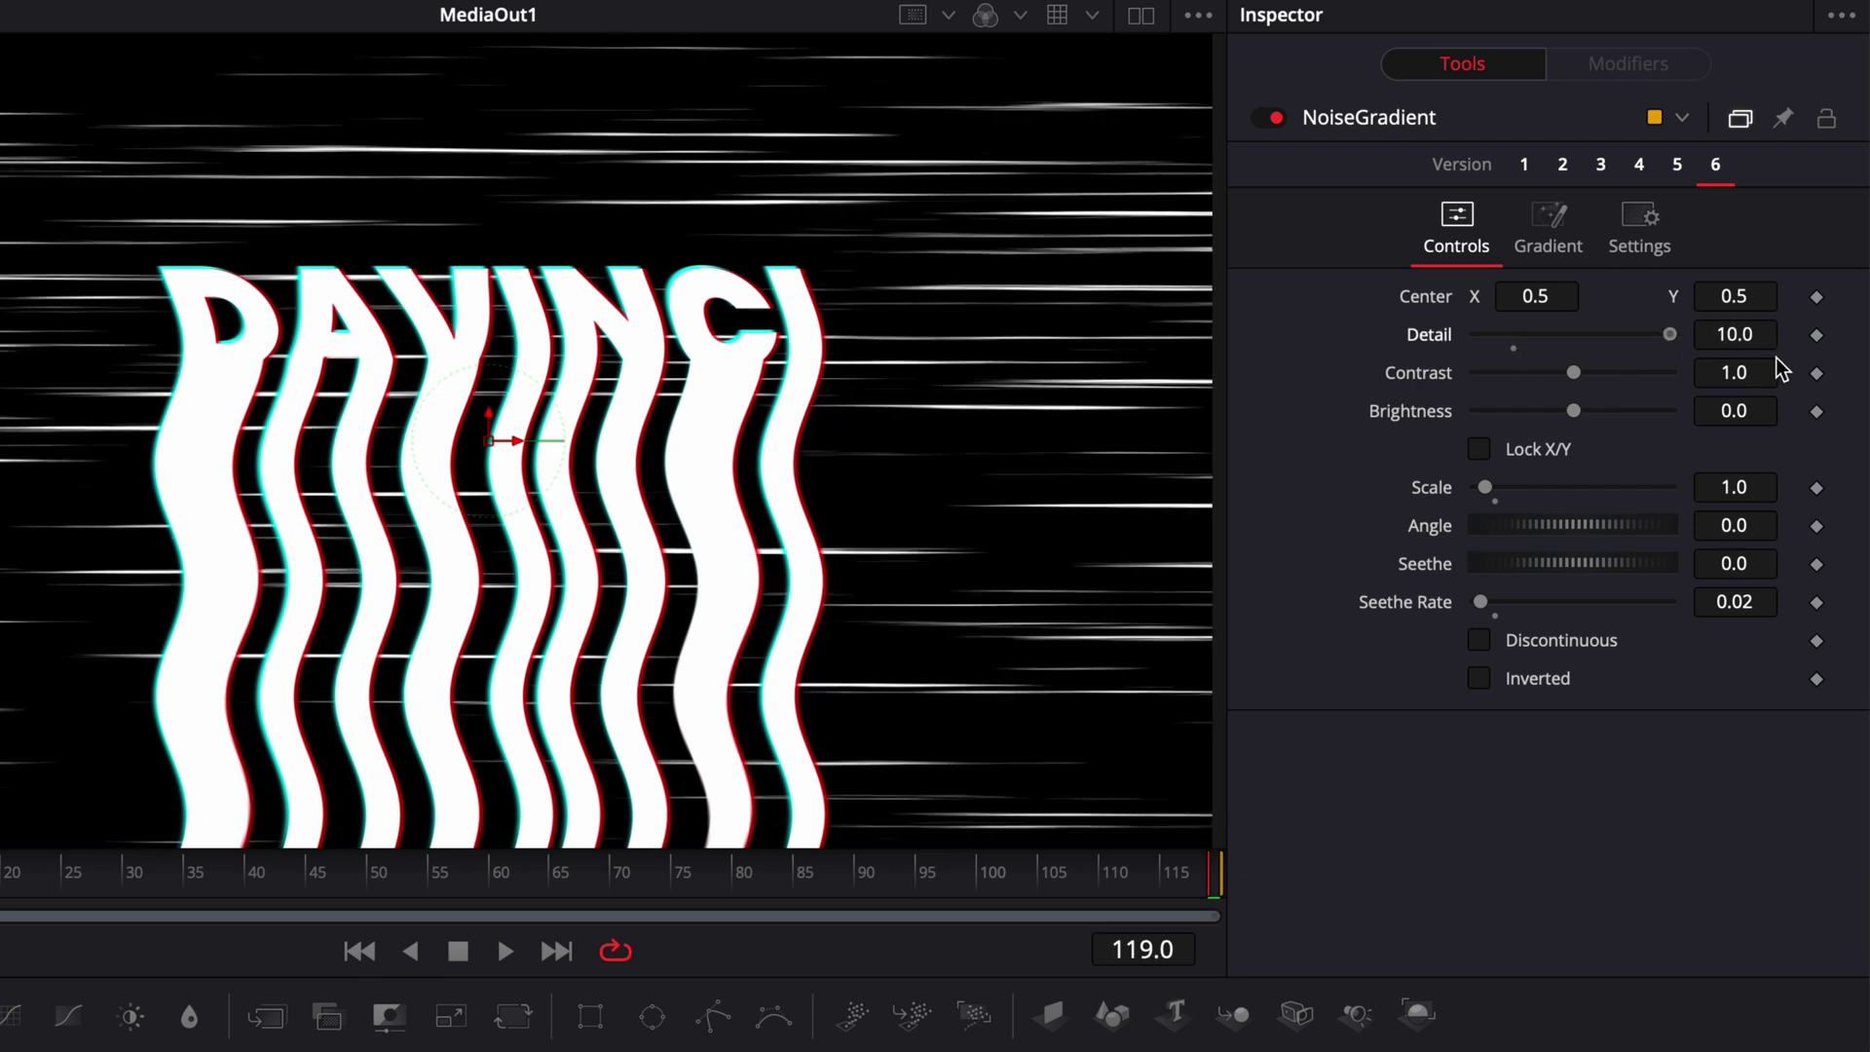
{"action": "left_click_drag", "start_coordinate": [1574, 372], "coordinate": [1831, 412]}
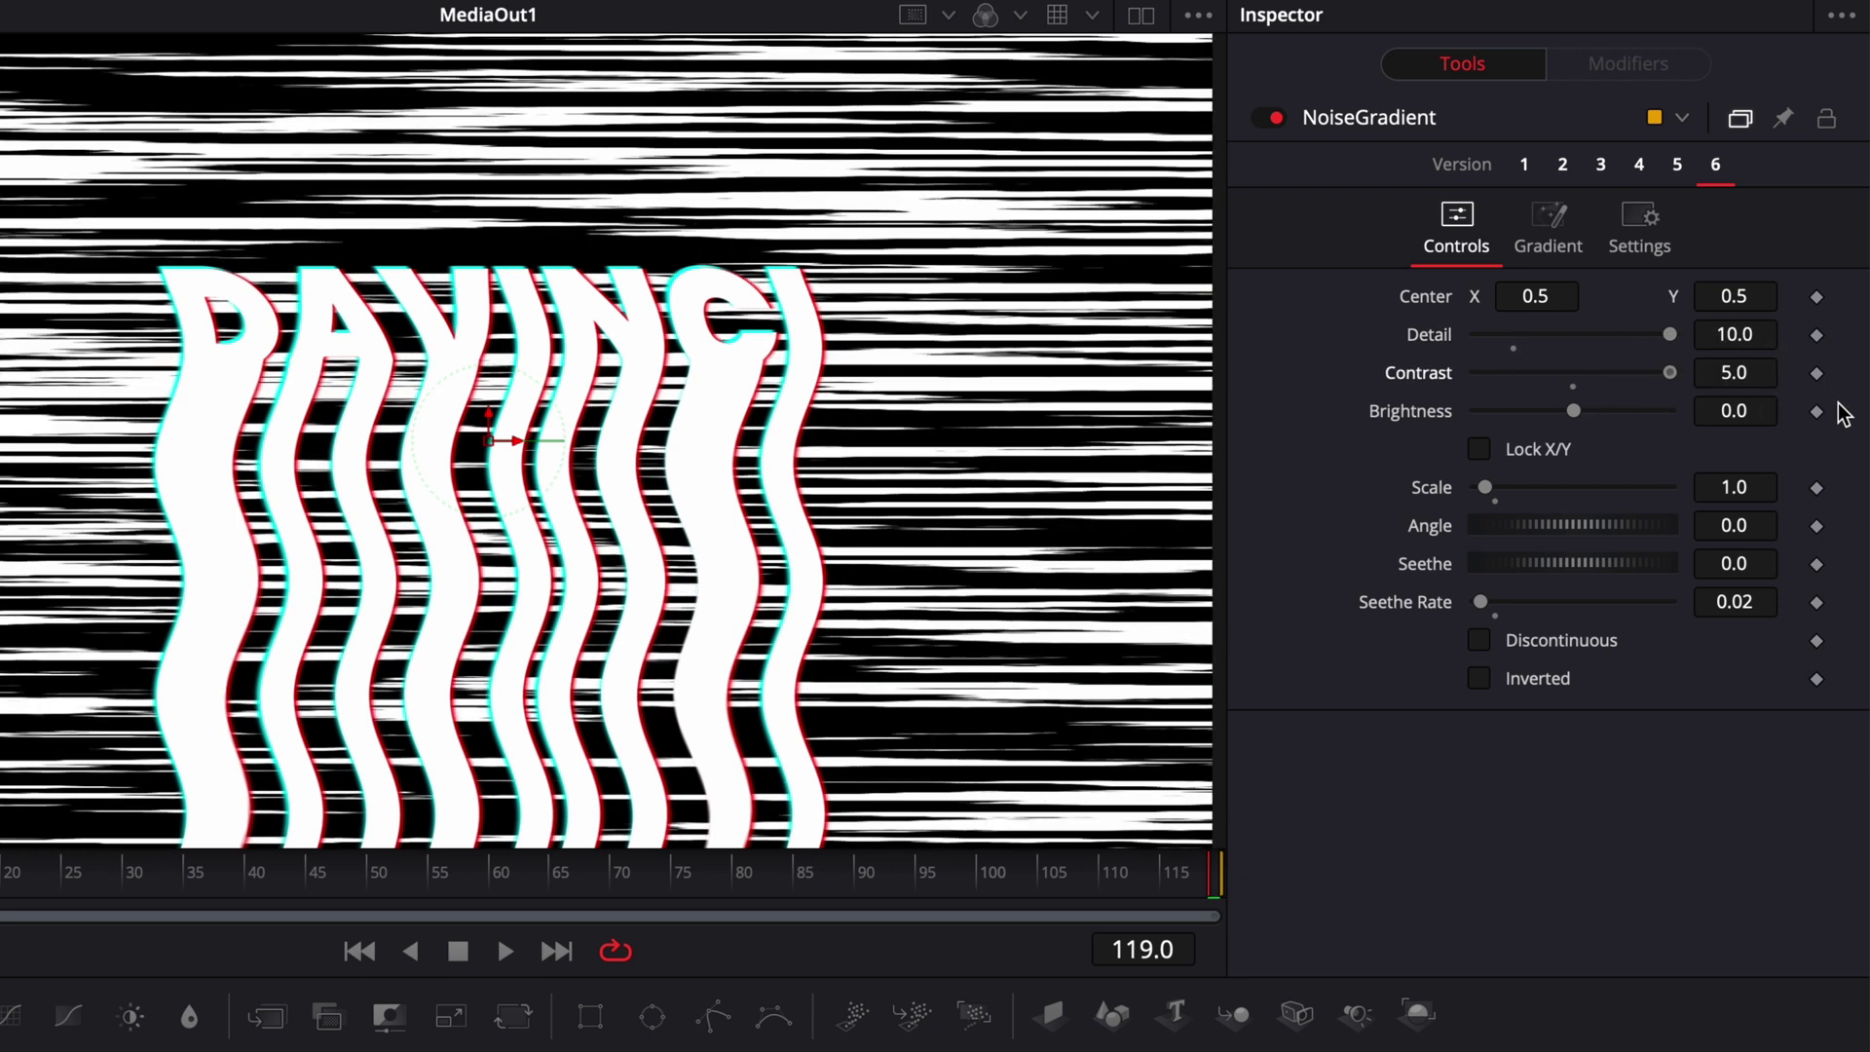
{"action": "left_click", "coordinate": [1480, 640]}
Set the noise Scale to about 2.0 and Brightness to -0.59
{"action": "left_click_drag", "start_coordinate": [1487, 488], "coordinate": [1496, 488]}
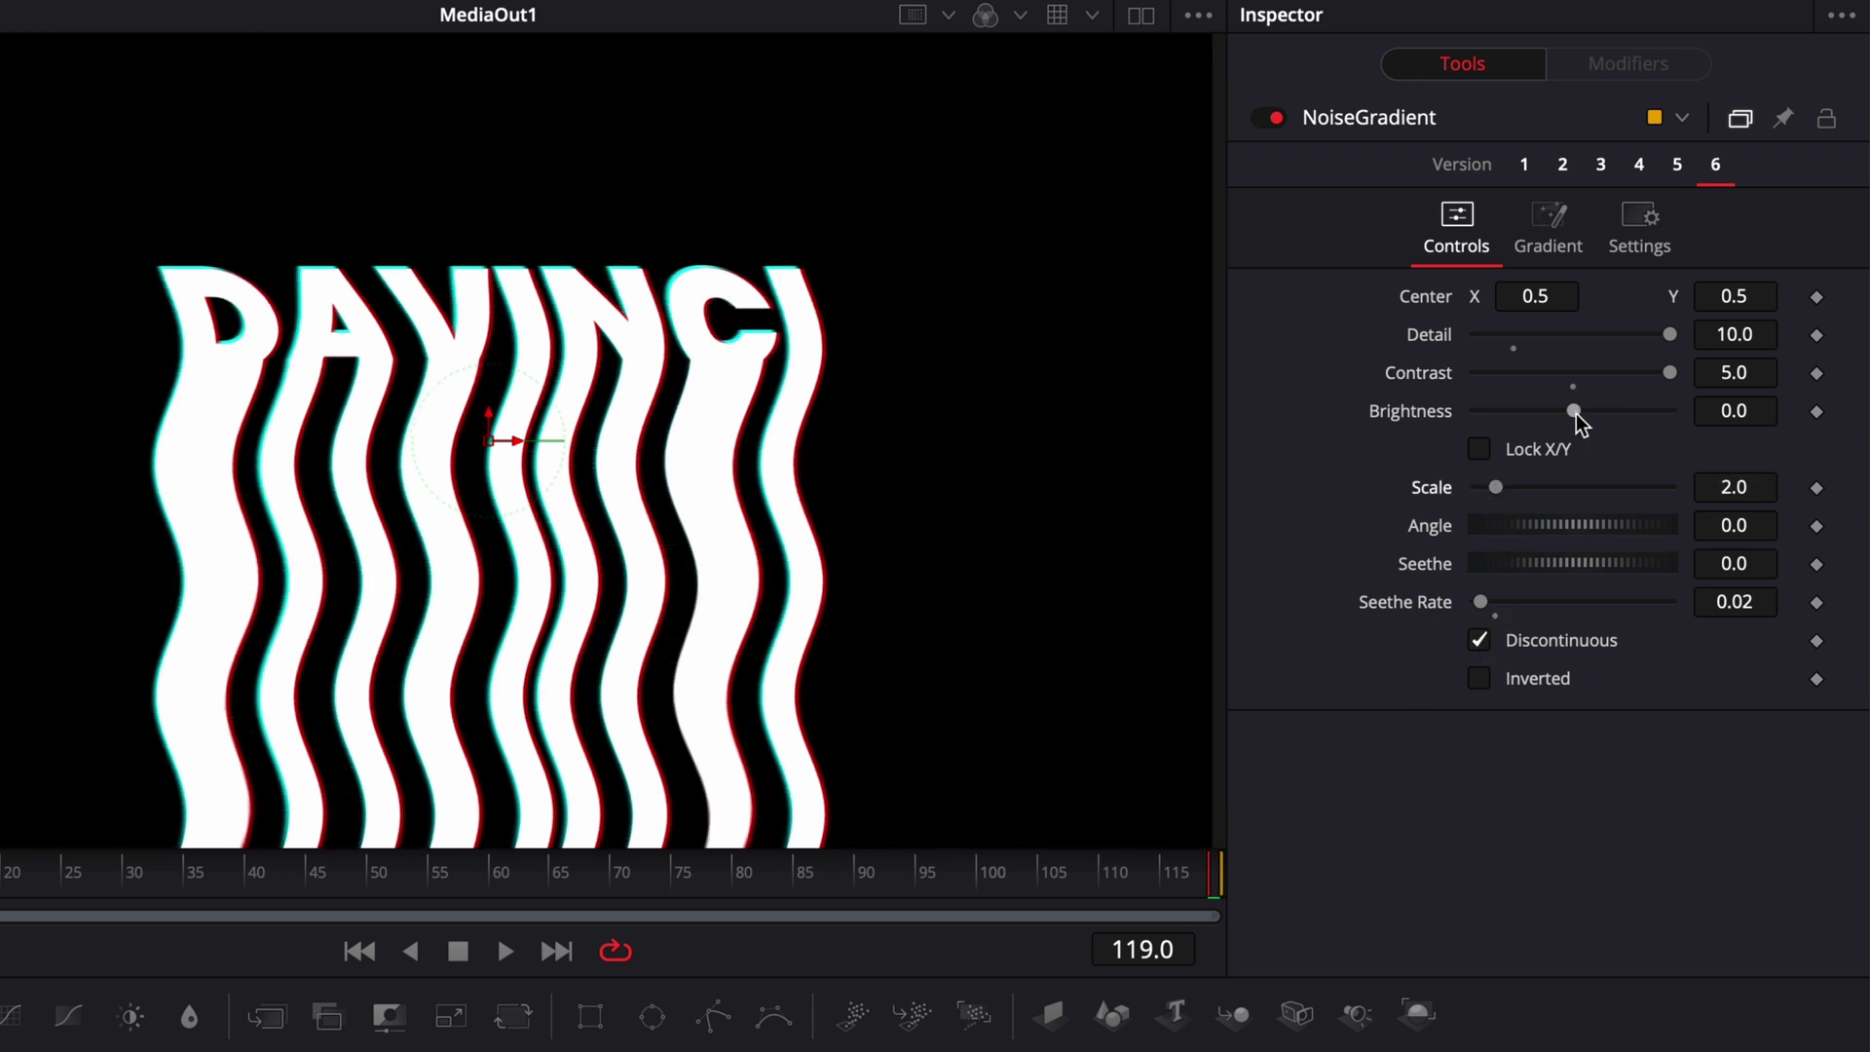
{"action": "left_click_drag", "start_coordinate": [1574, 411], "coordinate": [1466, 411]}
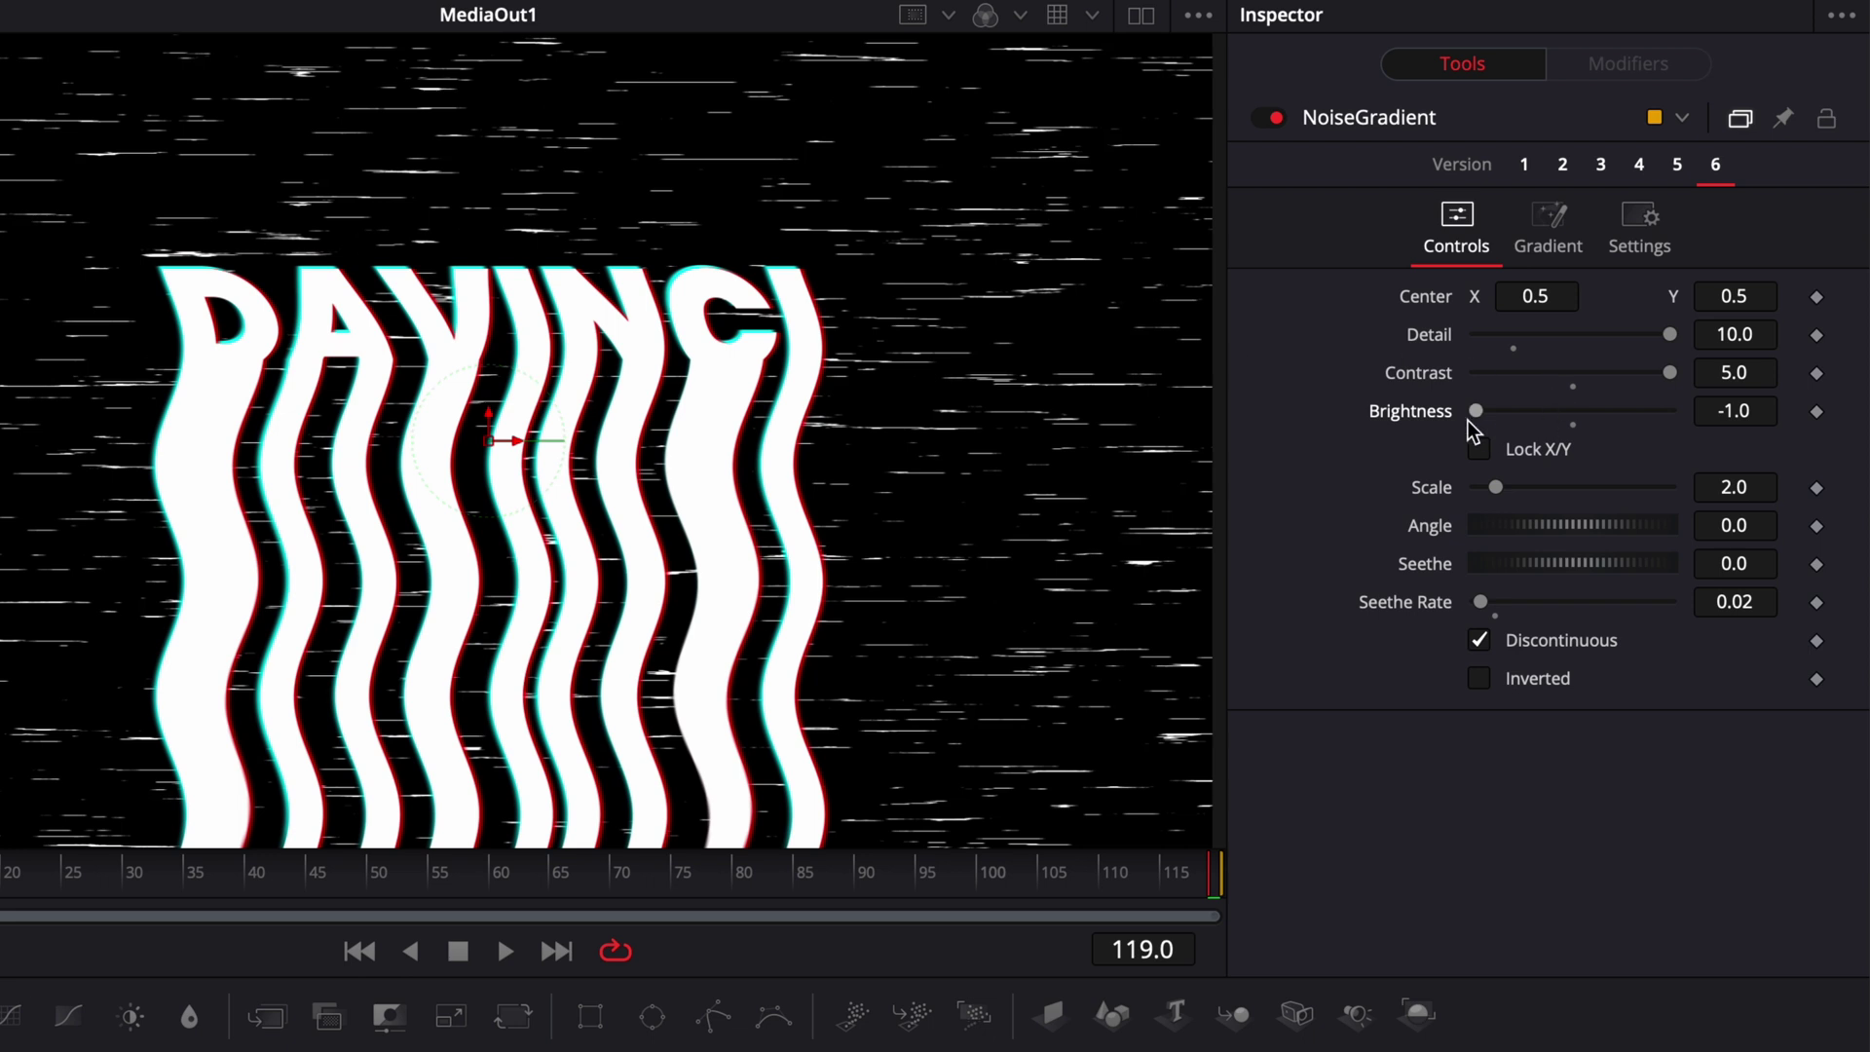
{"action": "left_click_drag", "start_coordinate": [1471, 409], "coordinate": [1519, 419]}
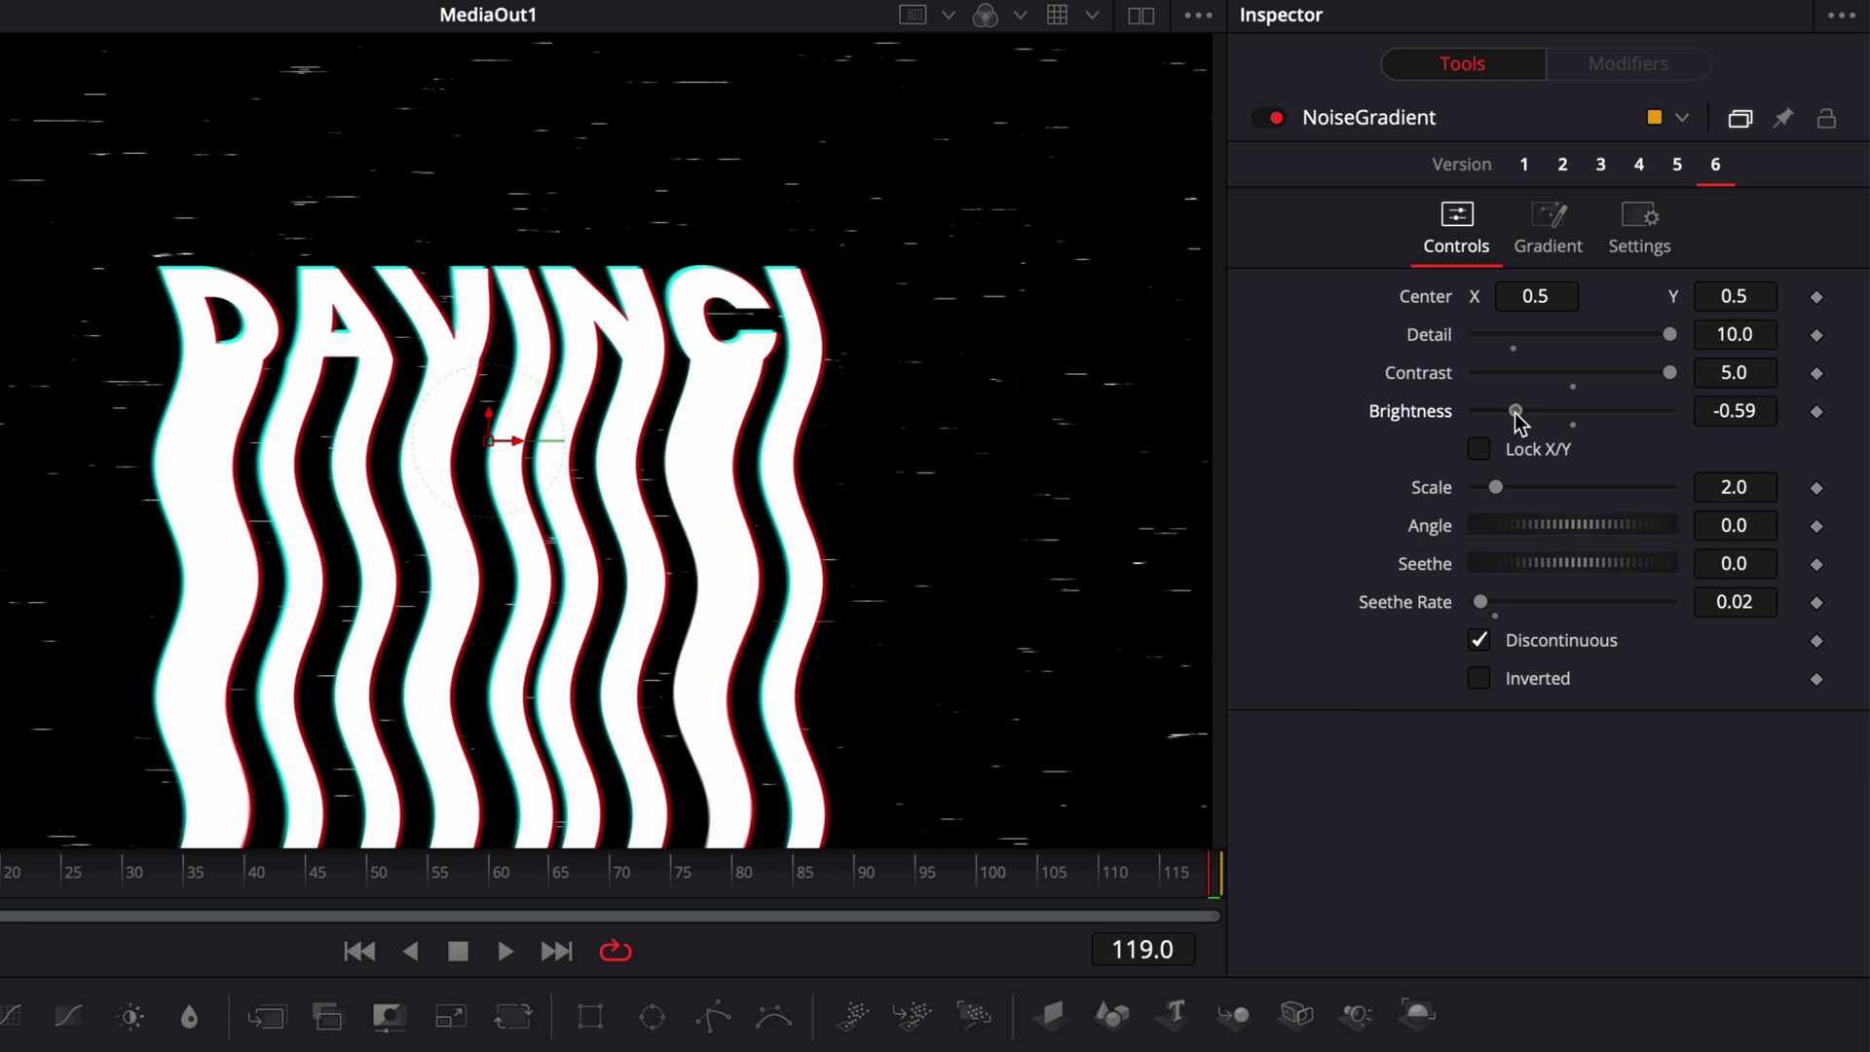